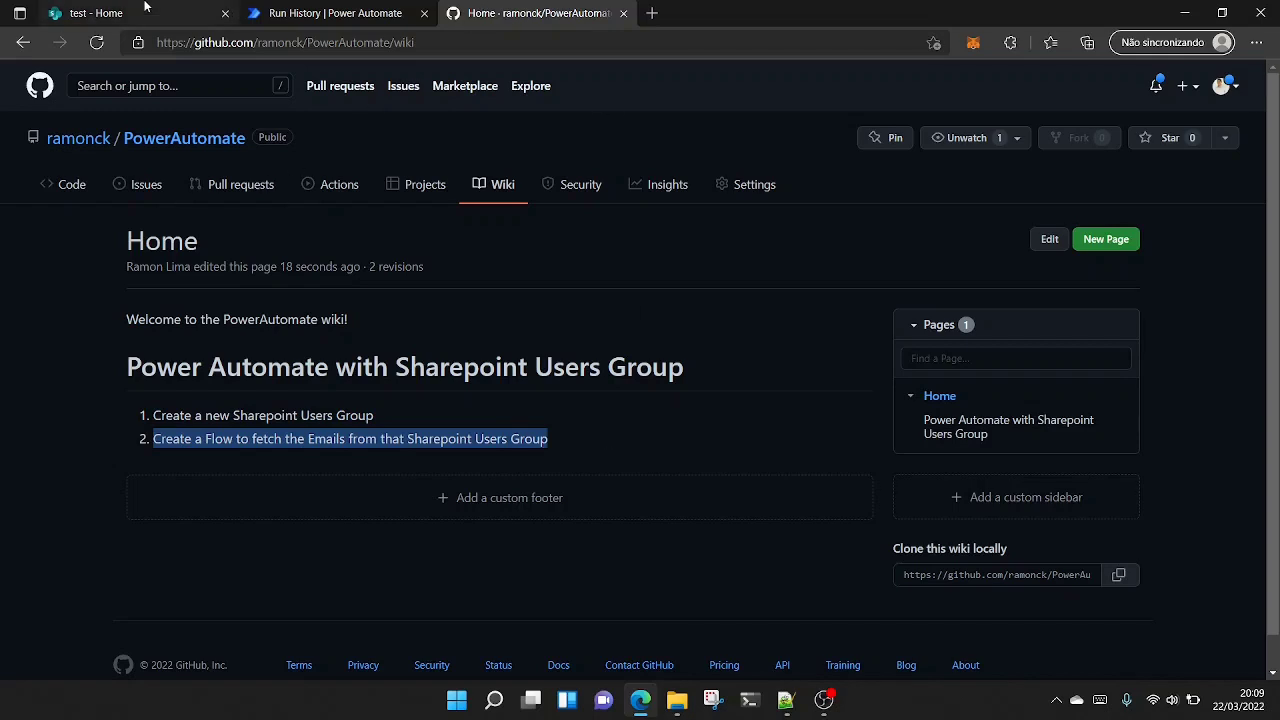
- Switch to the SharePoint test site and open its advanced permissions settings
{"action": "left_click", "coordinate": [145, 9]}
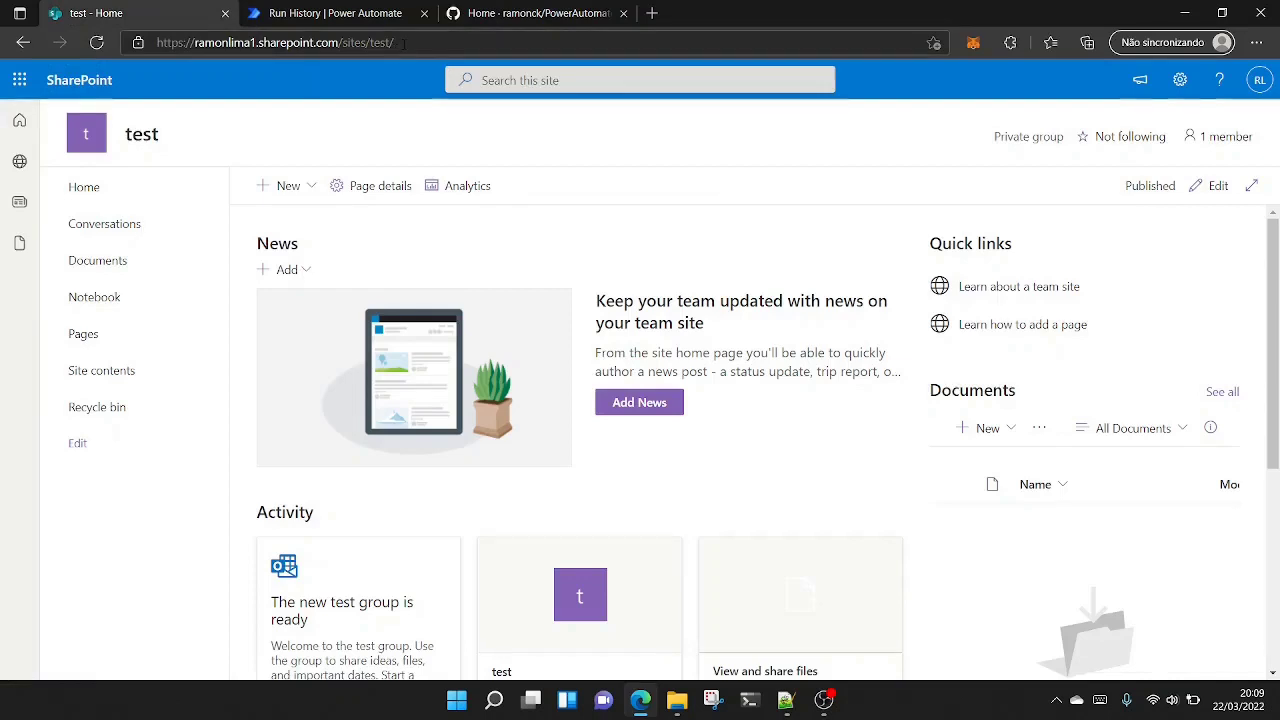
{"action": "left_click", "coordinate": [1181, 84]}
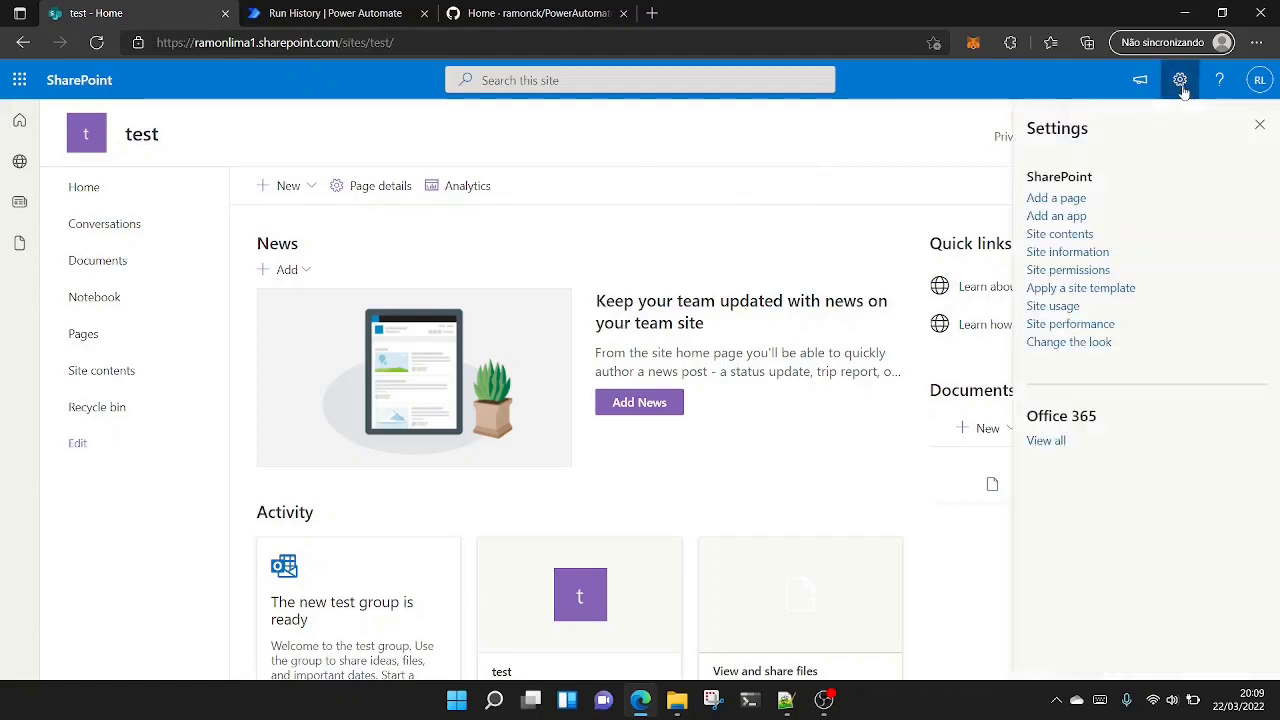
{"action": "left_click", "coordinate": [1090, 272]}
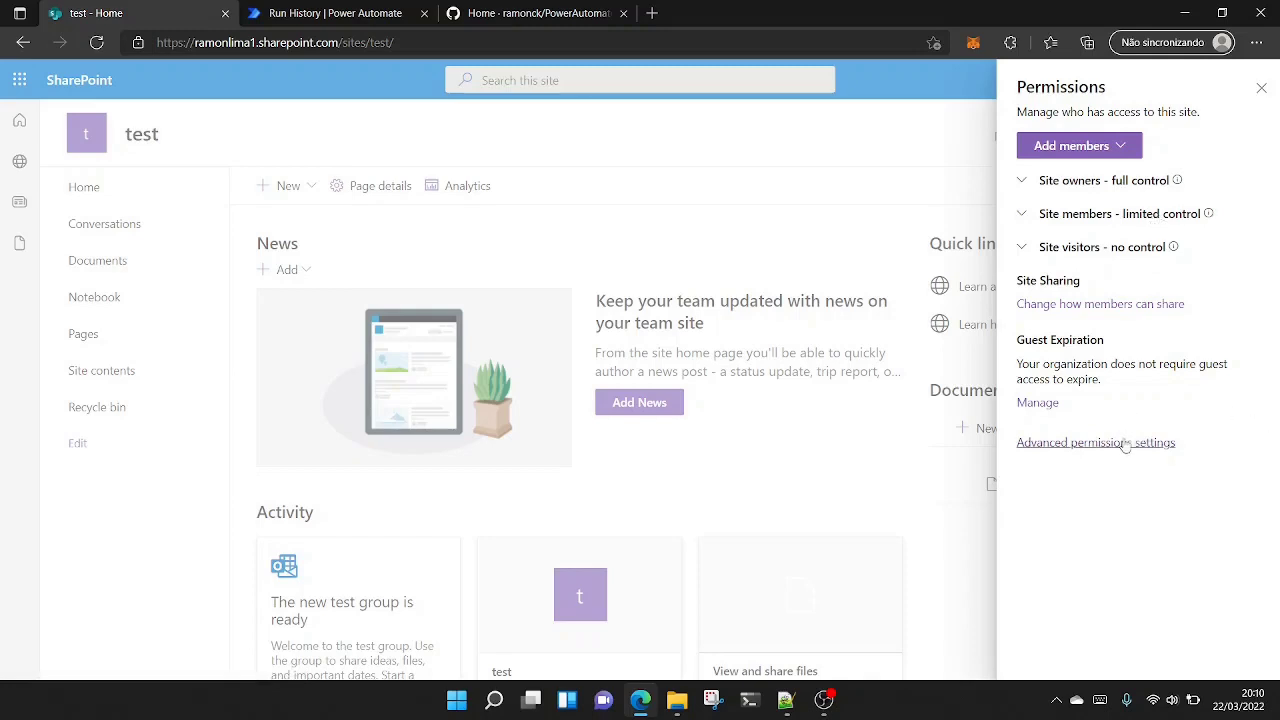
{"action": "left_click", "coordinate": [1125, 443]}
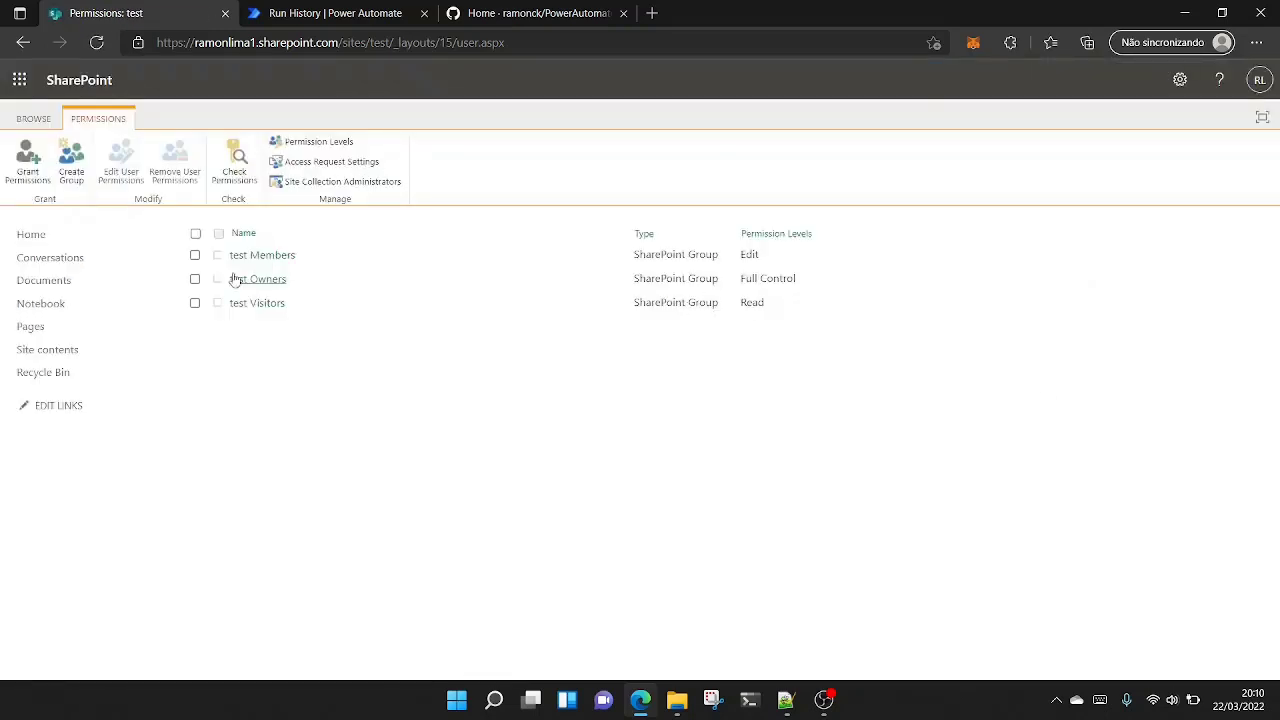
- Create a SharePoint group named "test 123" with the Contribute permission level on the site
{"action": "left_click", "coordinate": [71, 162]}
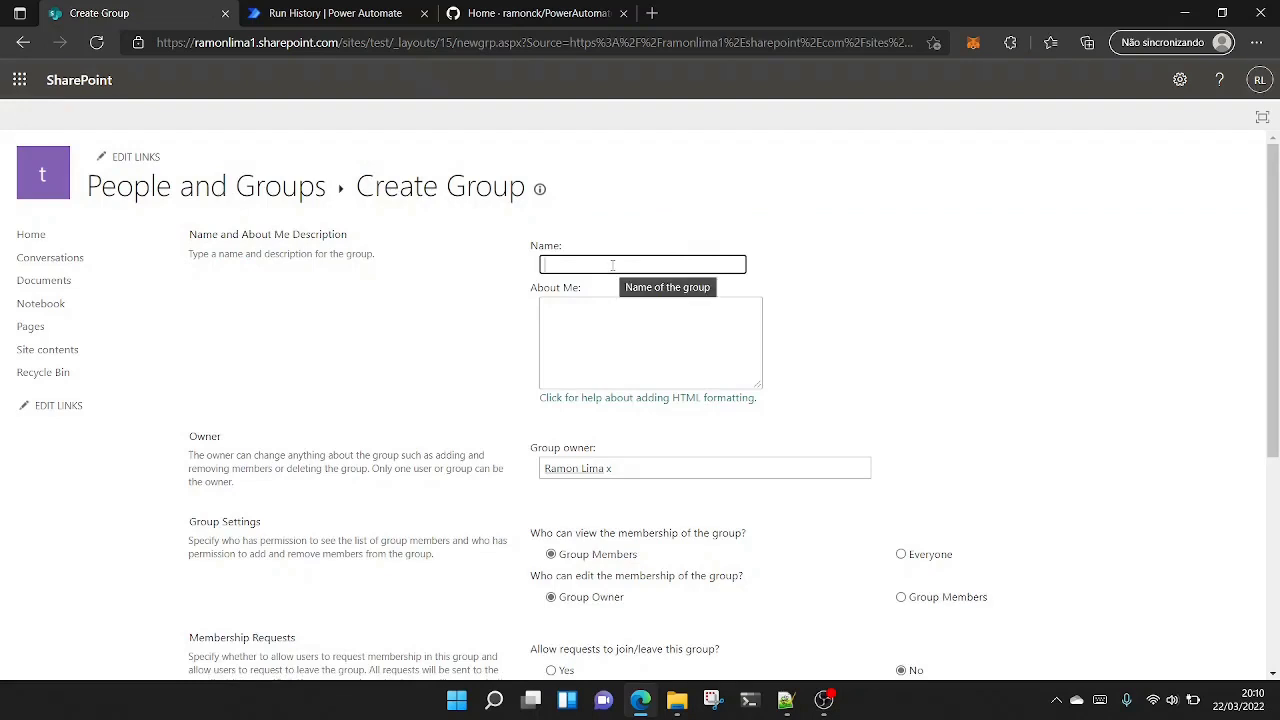
{"action": "type", "text": "test"}
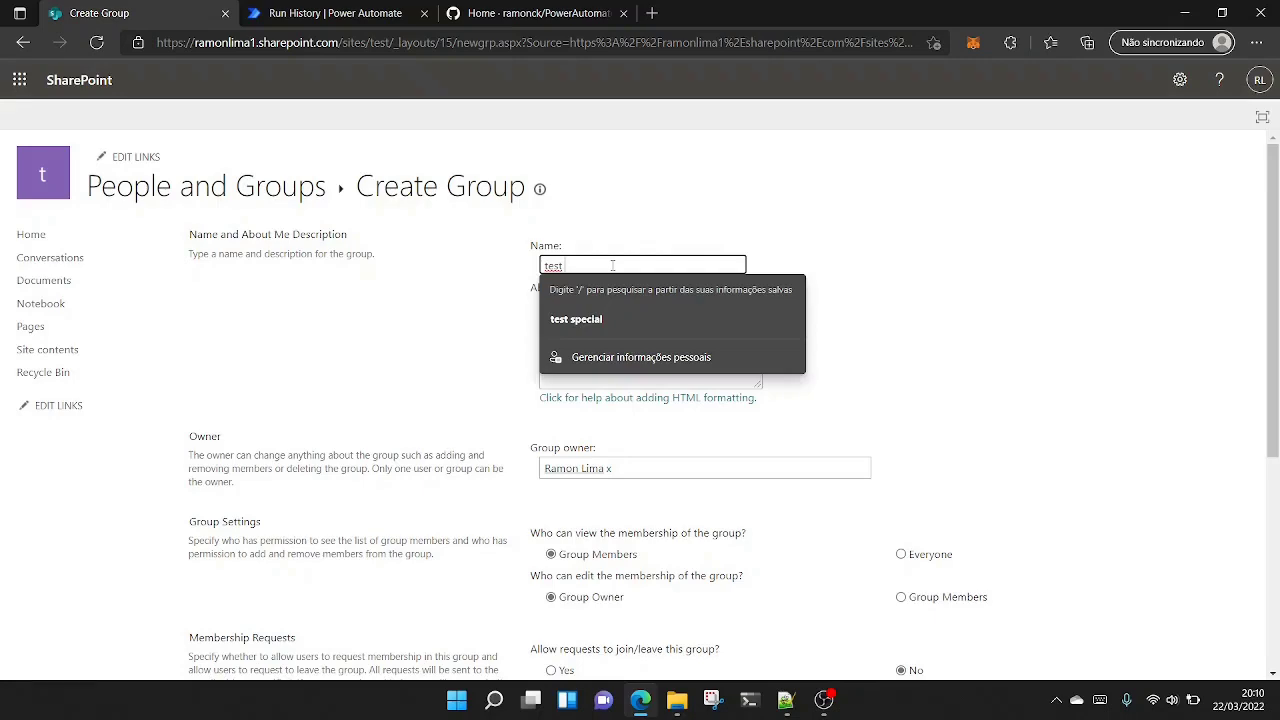
{"action": "type", "text": " 123"}
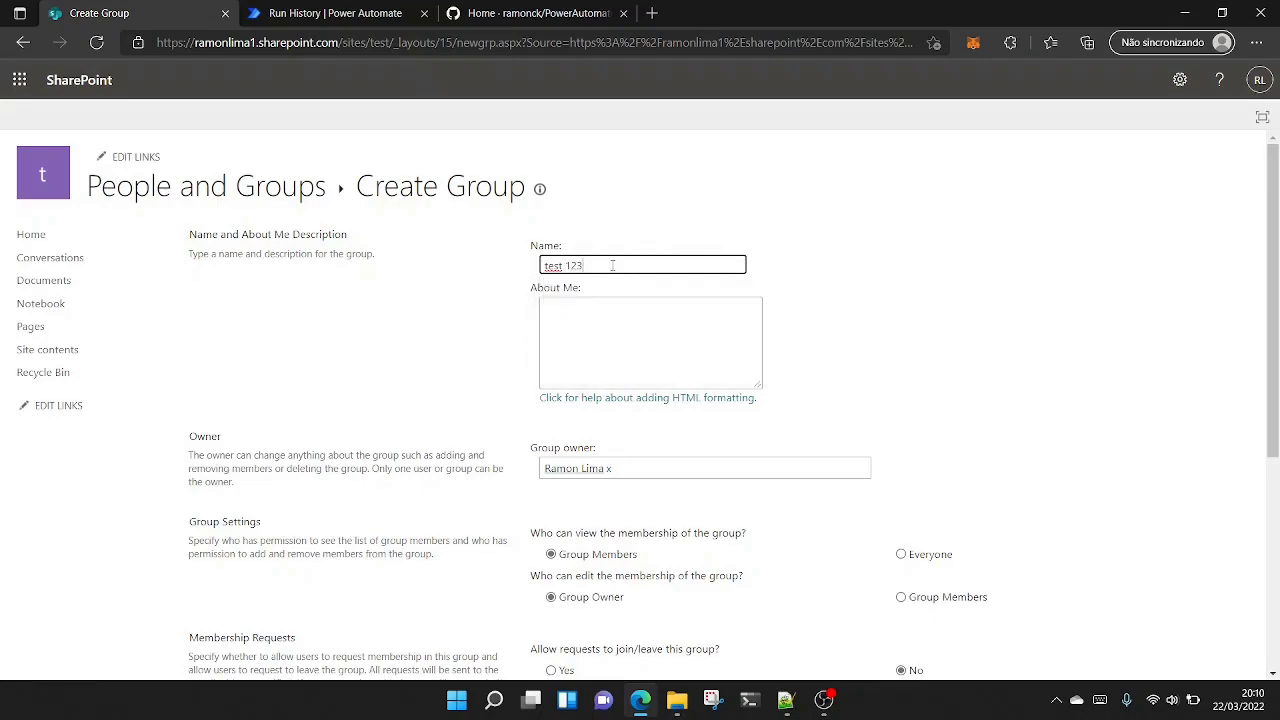
{"action": "scroll", "coordinate": [941, 327], "scroll_direction": "down", "scroll_amount": 4}
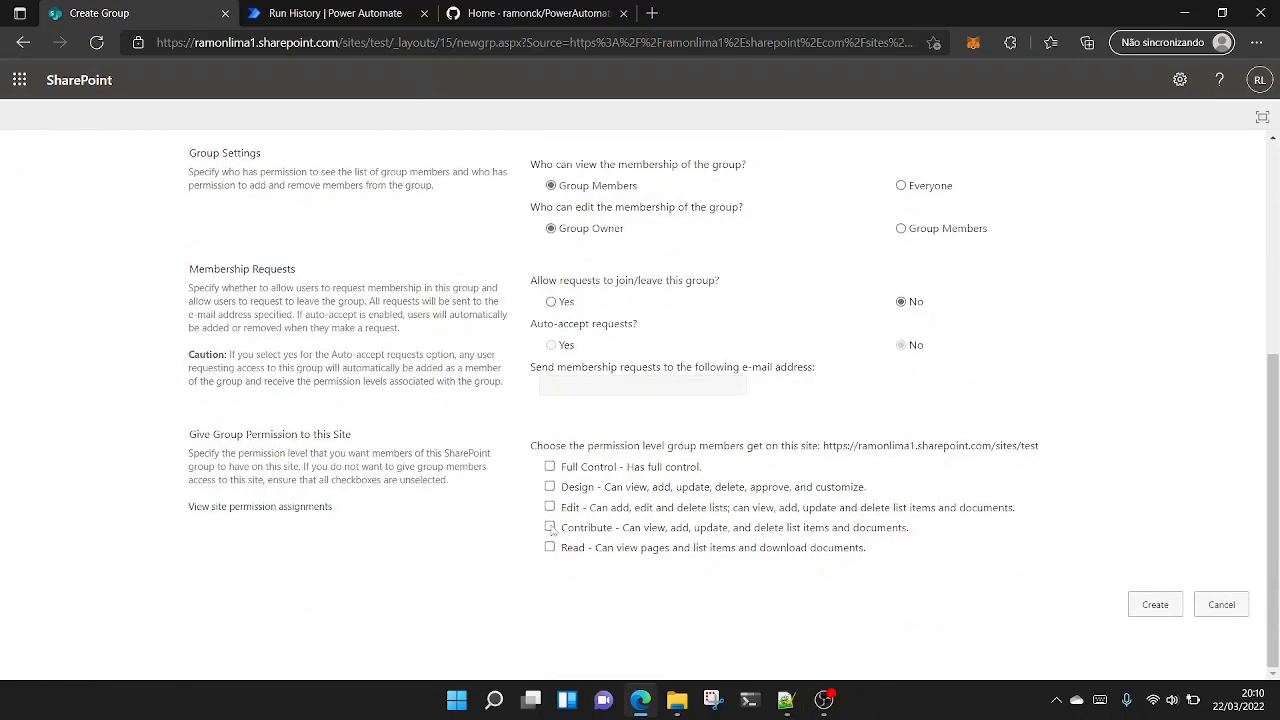
{"action": "left_click", "coordinate": [549, 527]}
{"action": "left_click", "coordinate": [1145, 606]}
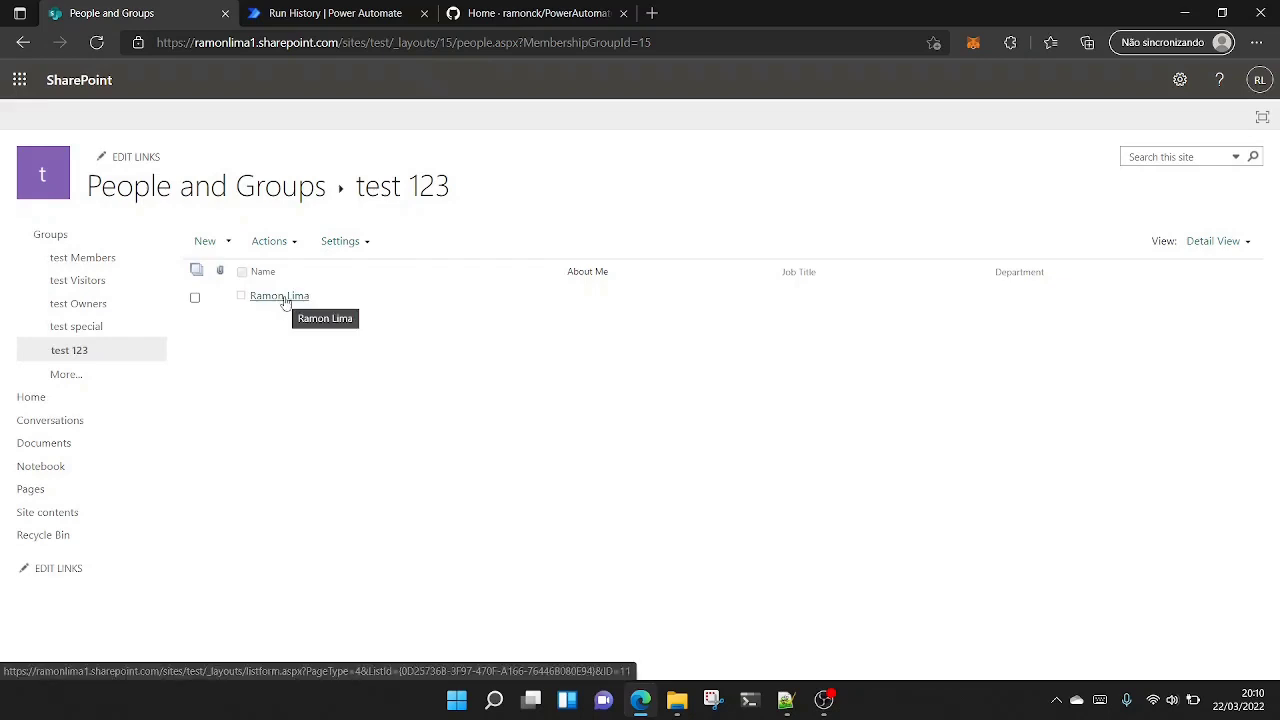
- Start adding users to the test 123 group and choose Test1 and Test2 as the people to invite
{"action": "left_click", "coordinate": [228, 246]}
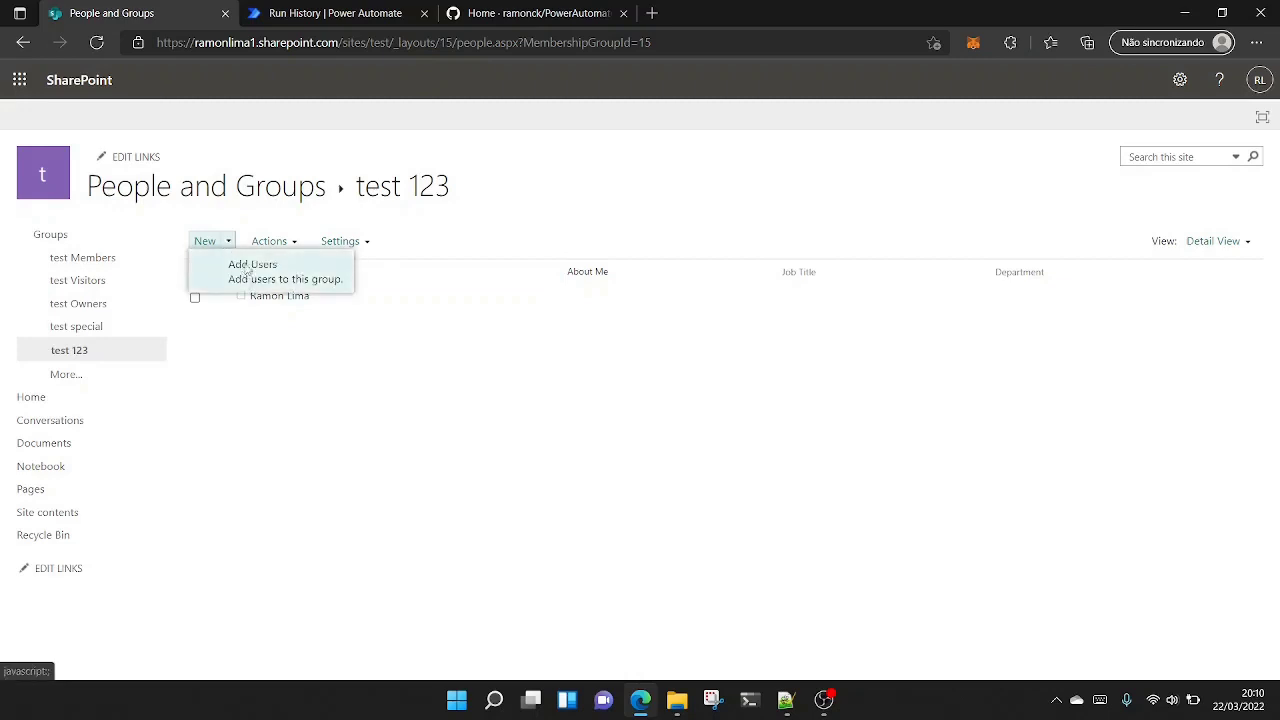
{"action": "left_click", "coordinate": [270, 275]}
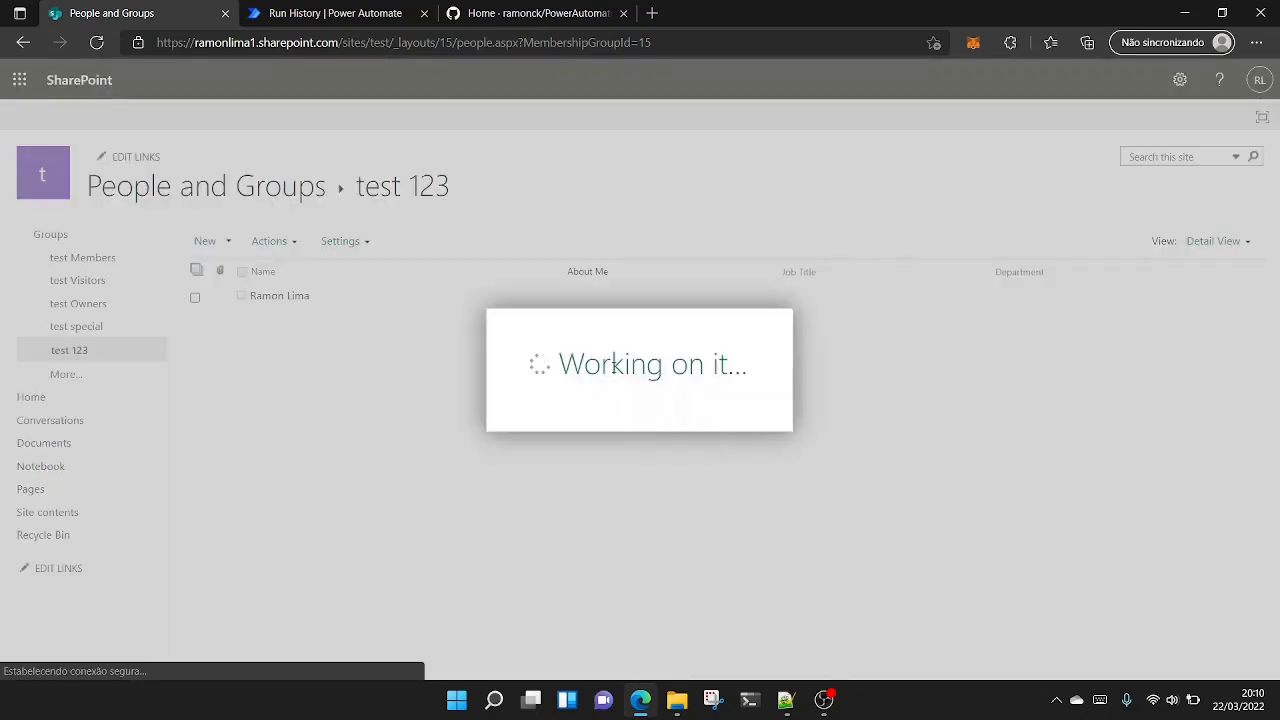
{"action": "left_click", "coordinate": [598, 325]}
{"action": "type", "text": "Test"}
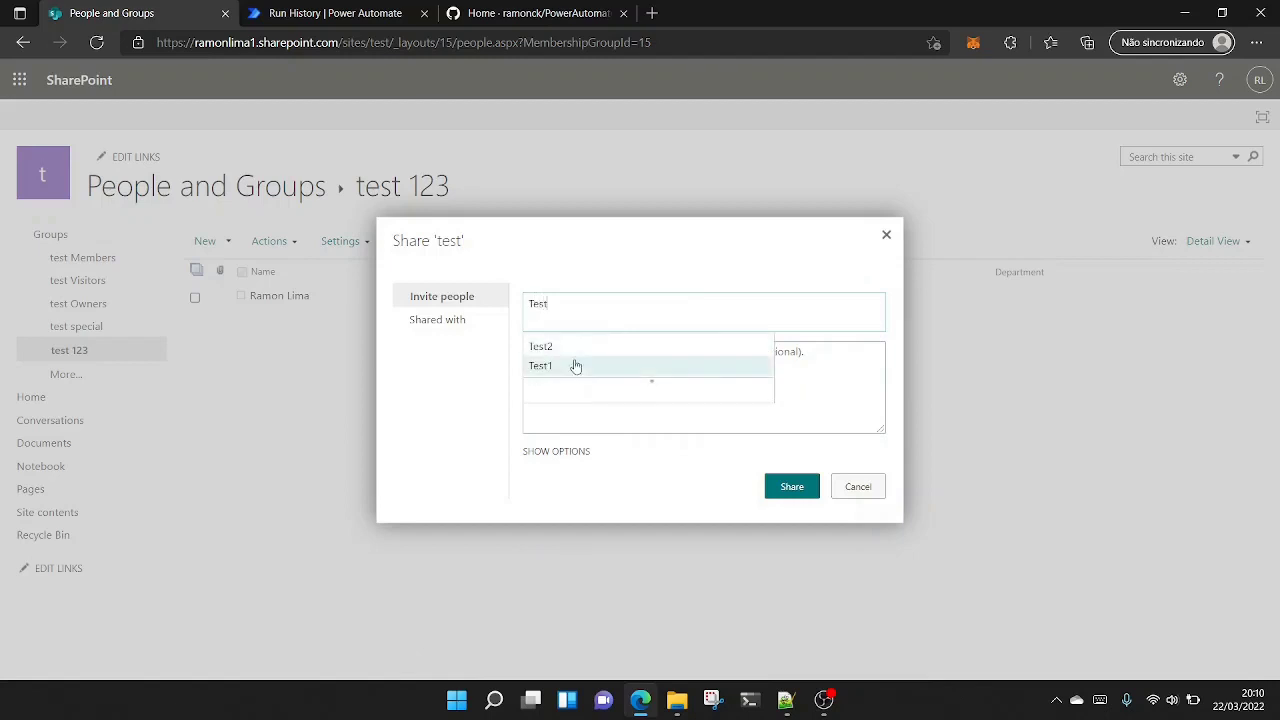
{"action": "left_click", "coordinate": [575, 366]}
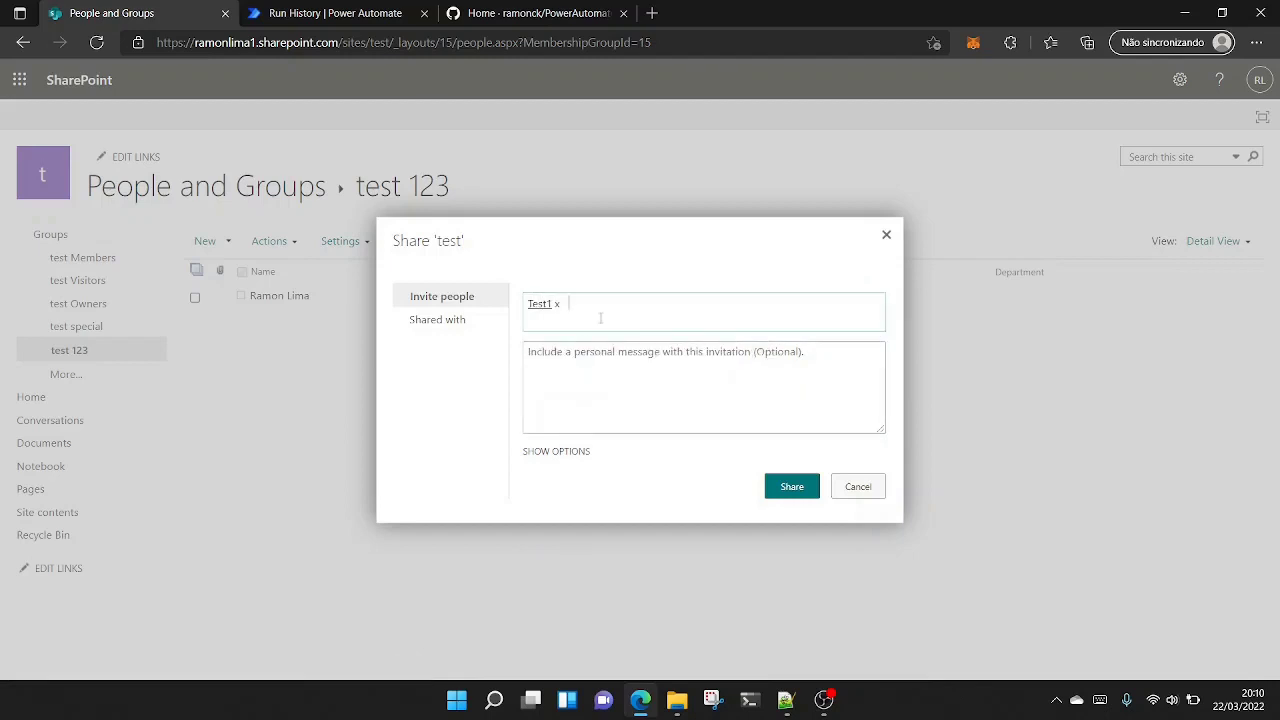
{"action": "type", "text": "Test1 Test"}
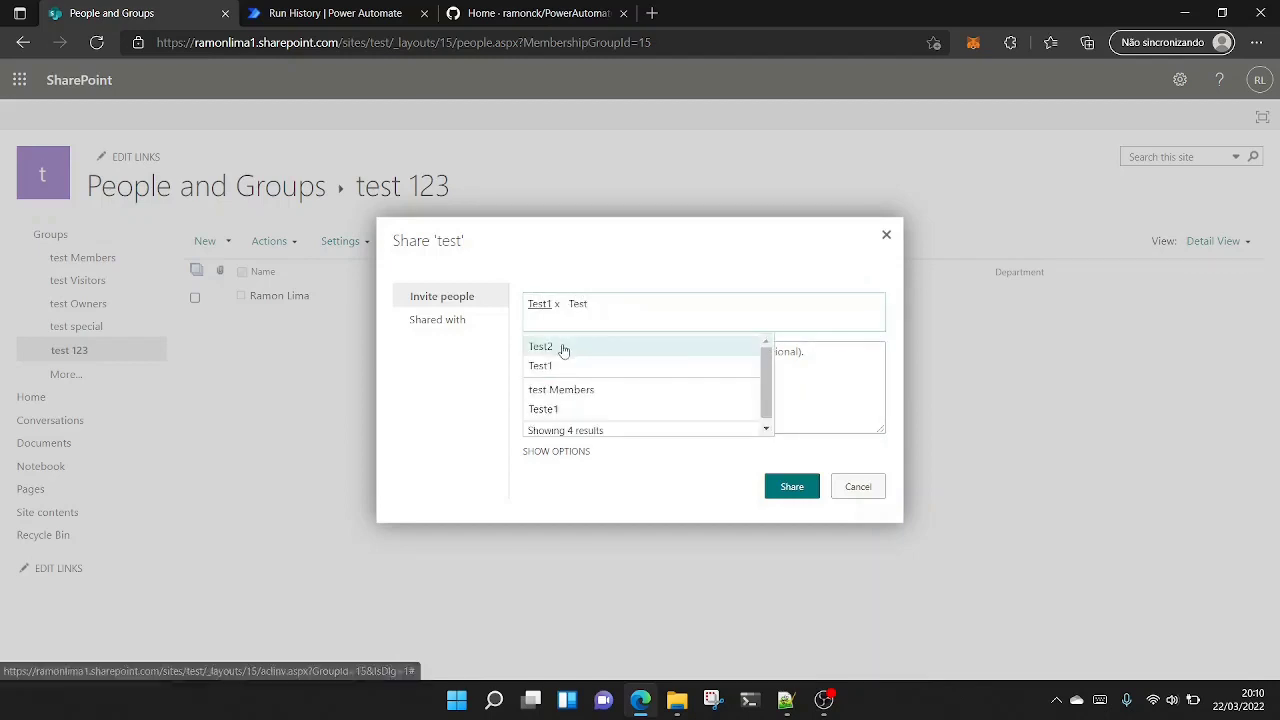
{"action": "left_click", "coordinate": [562, 347]}
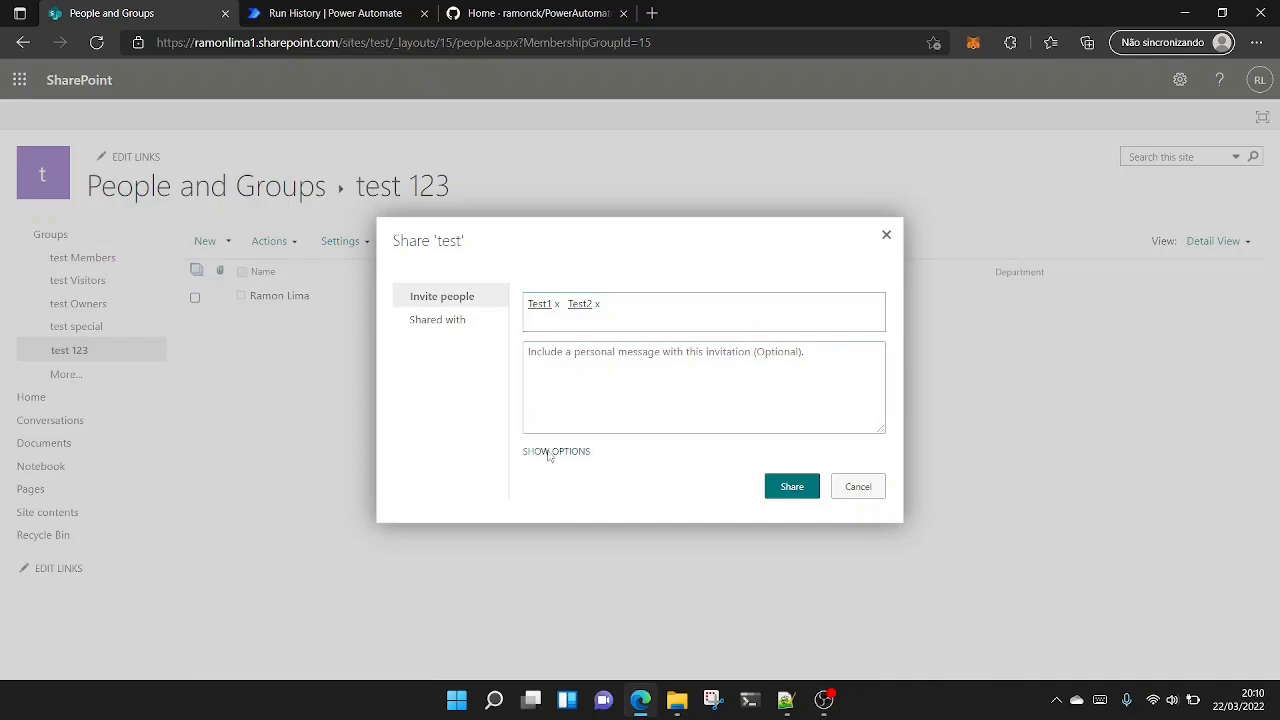
- Turn off the email invitation in the sharing options and share with the chosen users
{"action": "left_click", "coordinate": [549, 453]}
{"action": "left_click", "coordinate": [529, 463]}
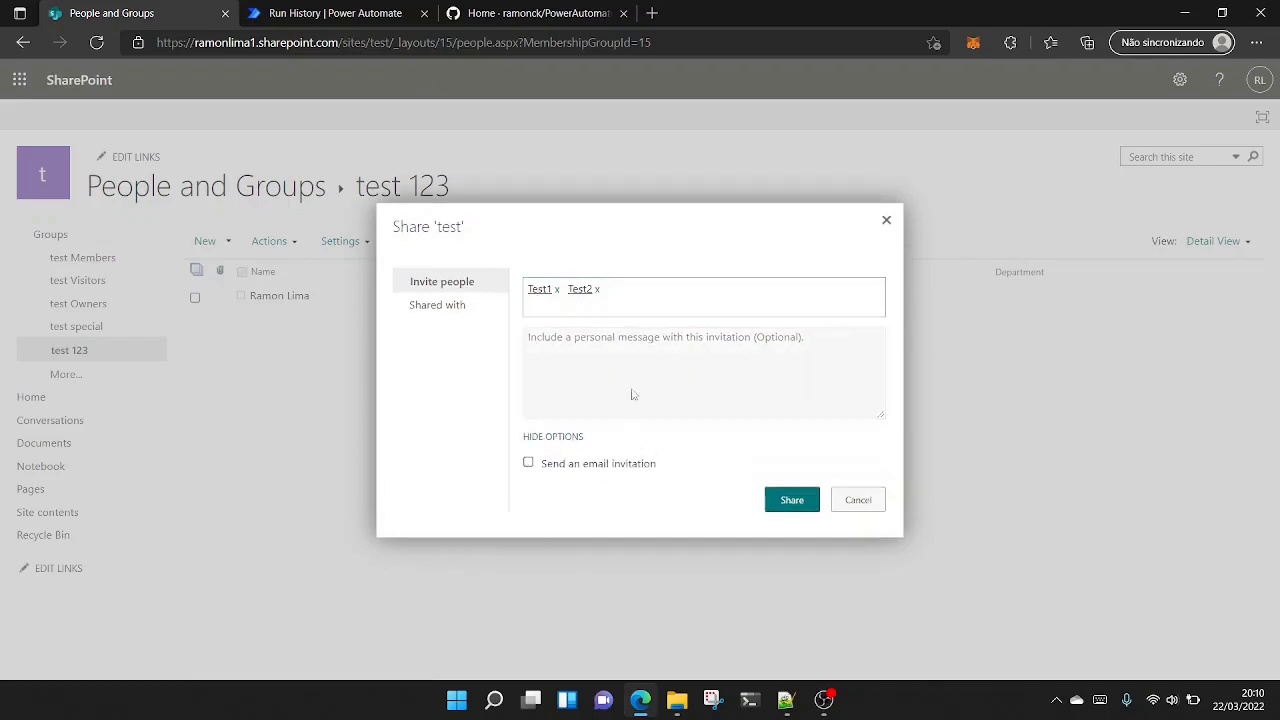
{"action": "left_click", "coordinate": [792, 502]}
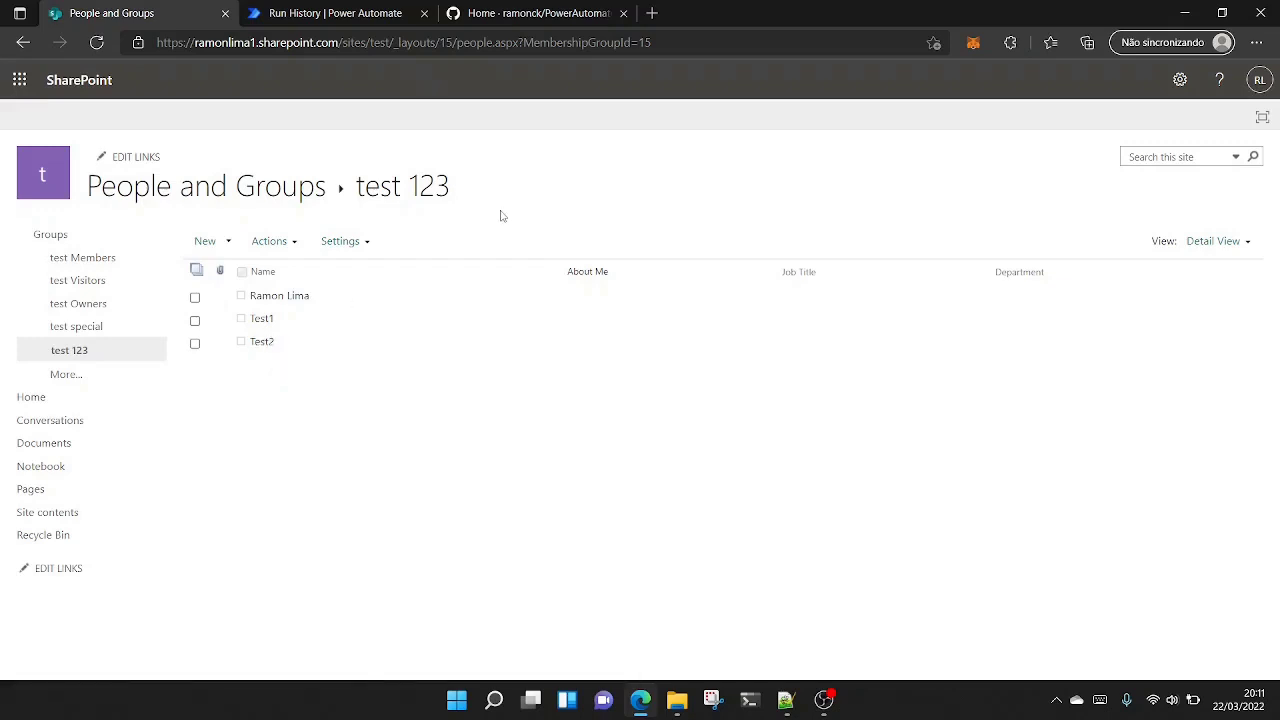
- Switch to Power Automate and create an instant cloud flow named "Group Flow" with the "Manually trigger a flow" trigger
{"action": "left_click", "coordinate": [360, 14]}
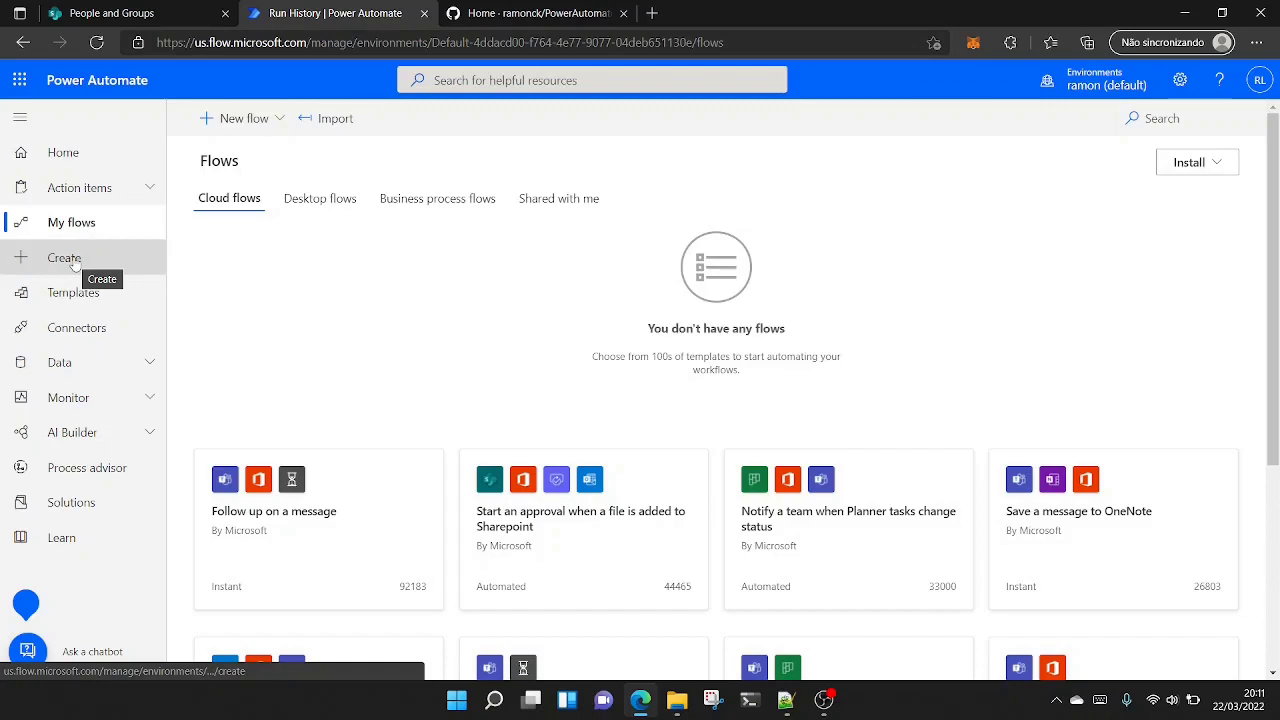
{"action": "left_click", "coordinate": [268, 124]}
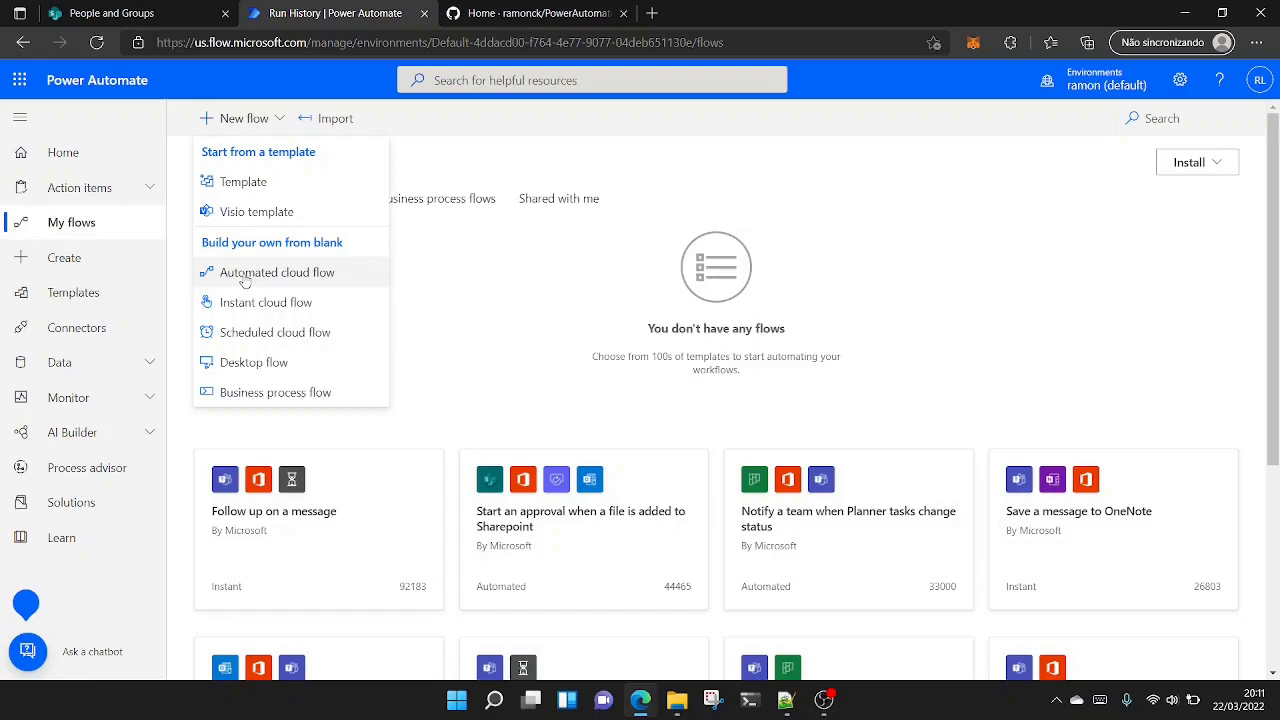
{"action": "left_click", "coordinate": [296, 311]}
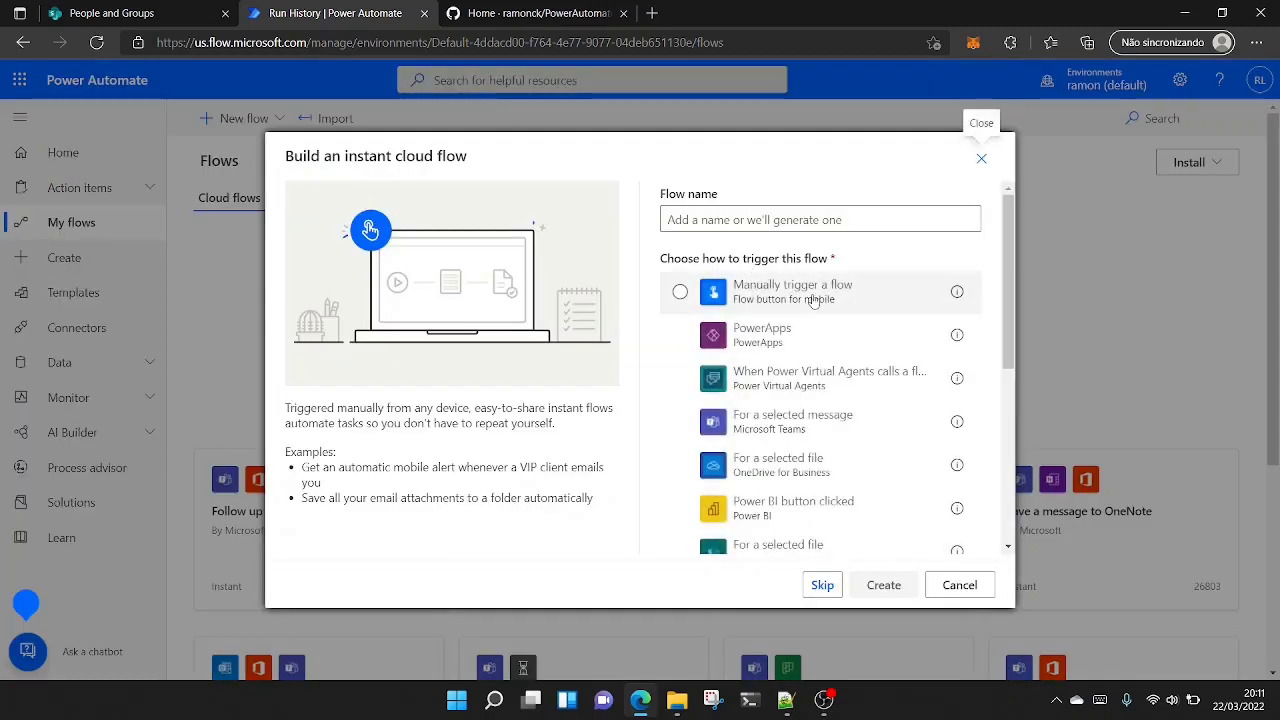
{"action": "left_click", "coordinate": [681, 298]}
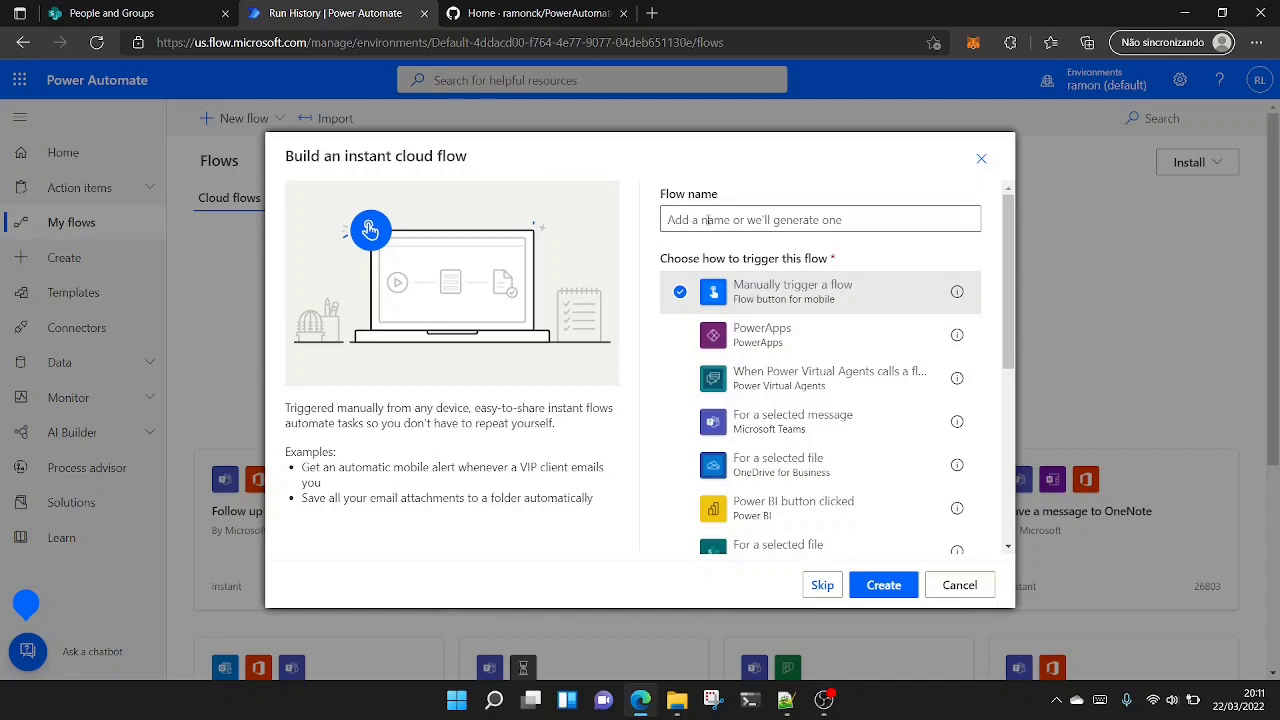
{"action": "left_click", "coordinate": [705, 220]}
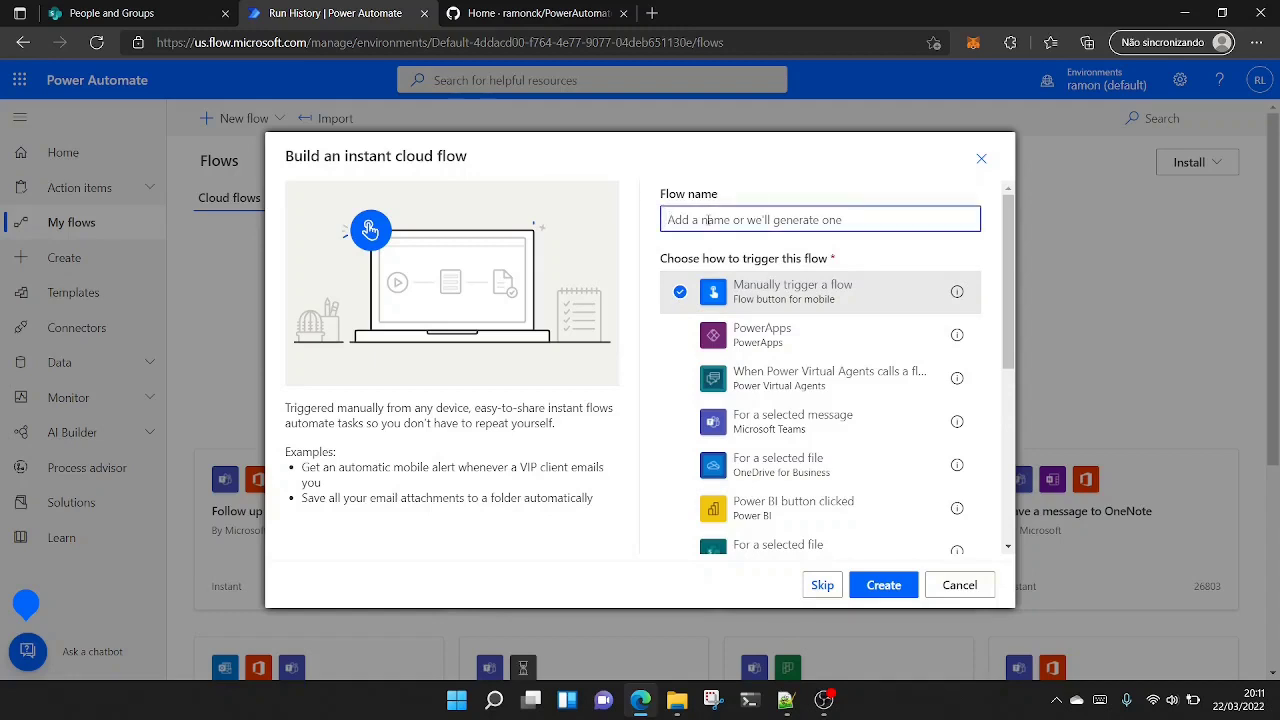
{"action": "type", "text": "G"}
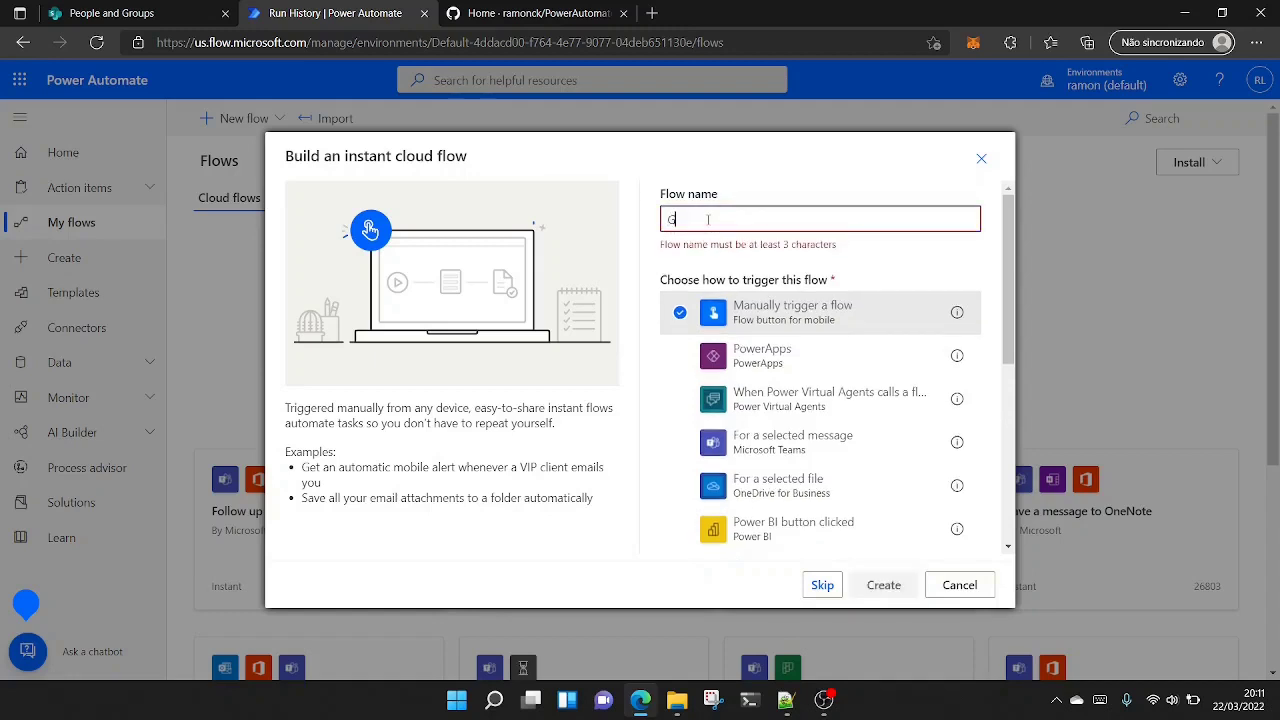
{"action": "type", "text": "roup "}
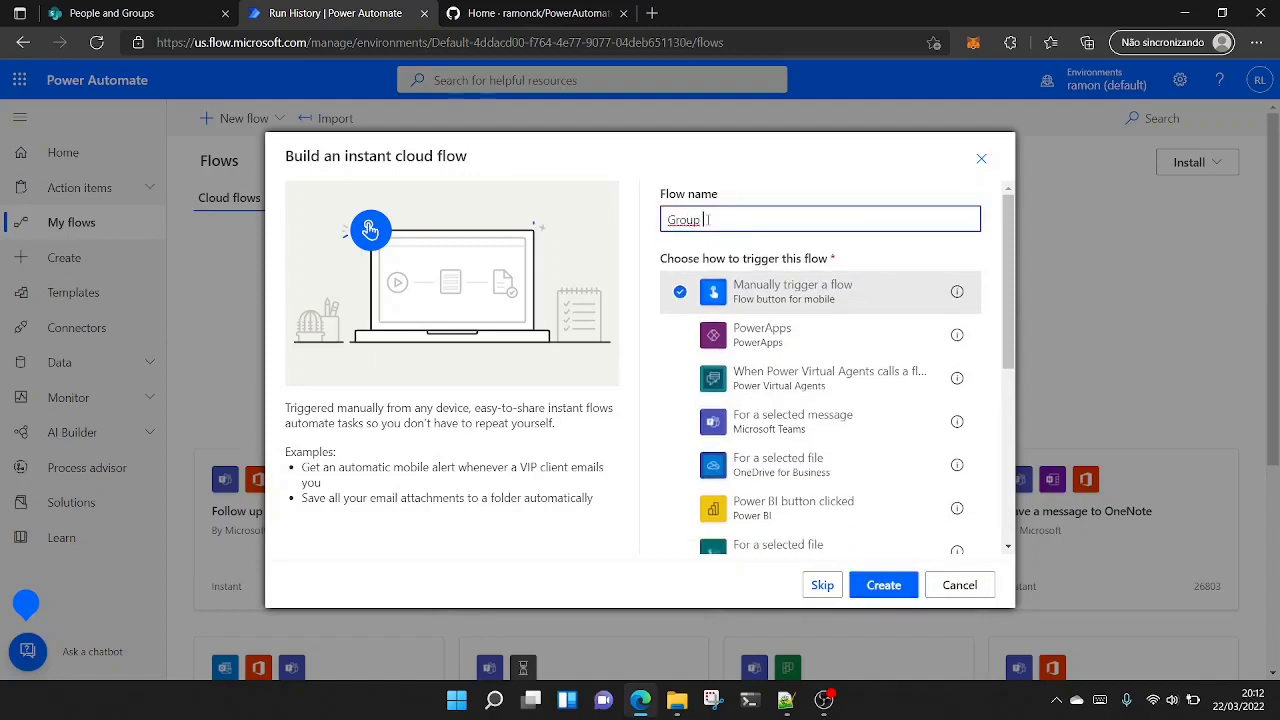
{"action": "type", "text": "Flow"}
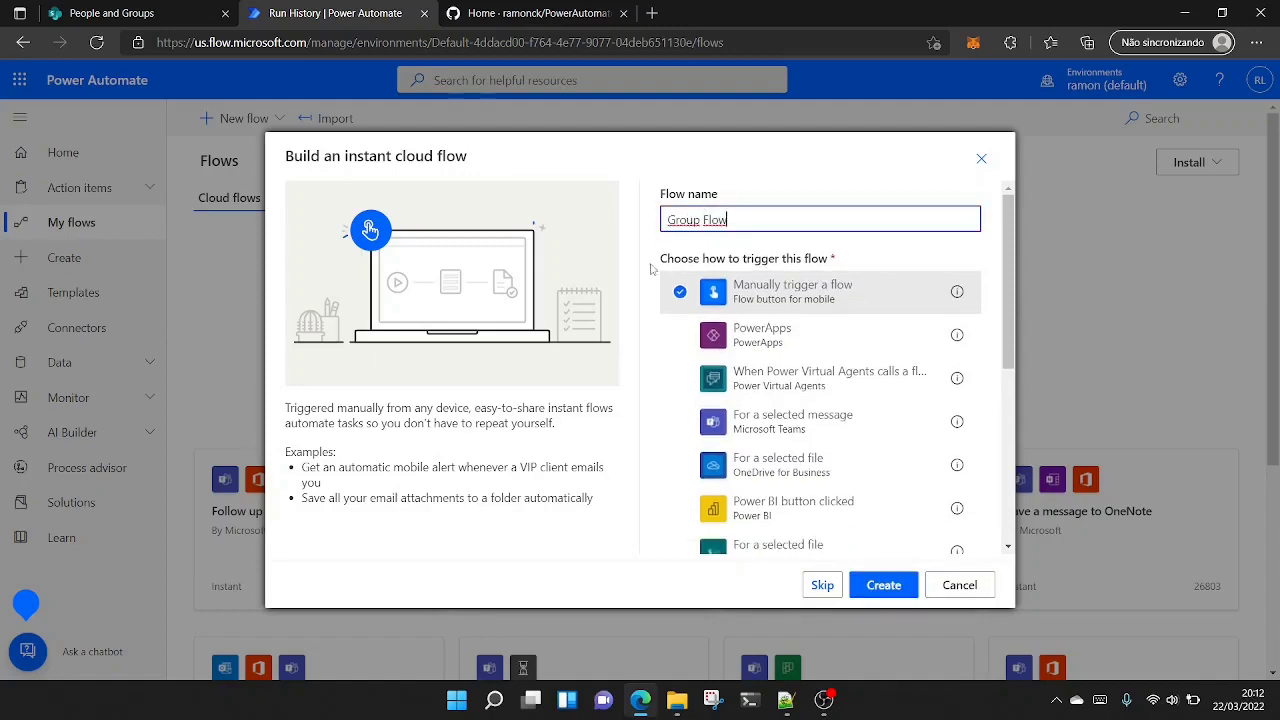
{"action": "left_click", "coordinate": [894, 588]}
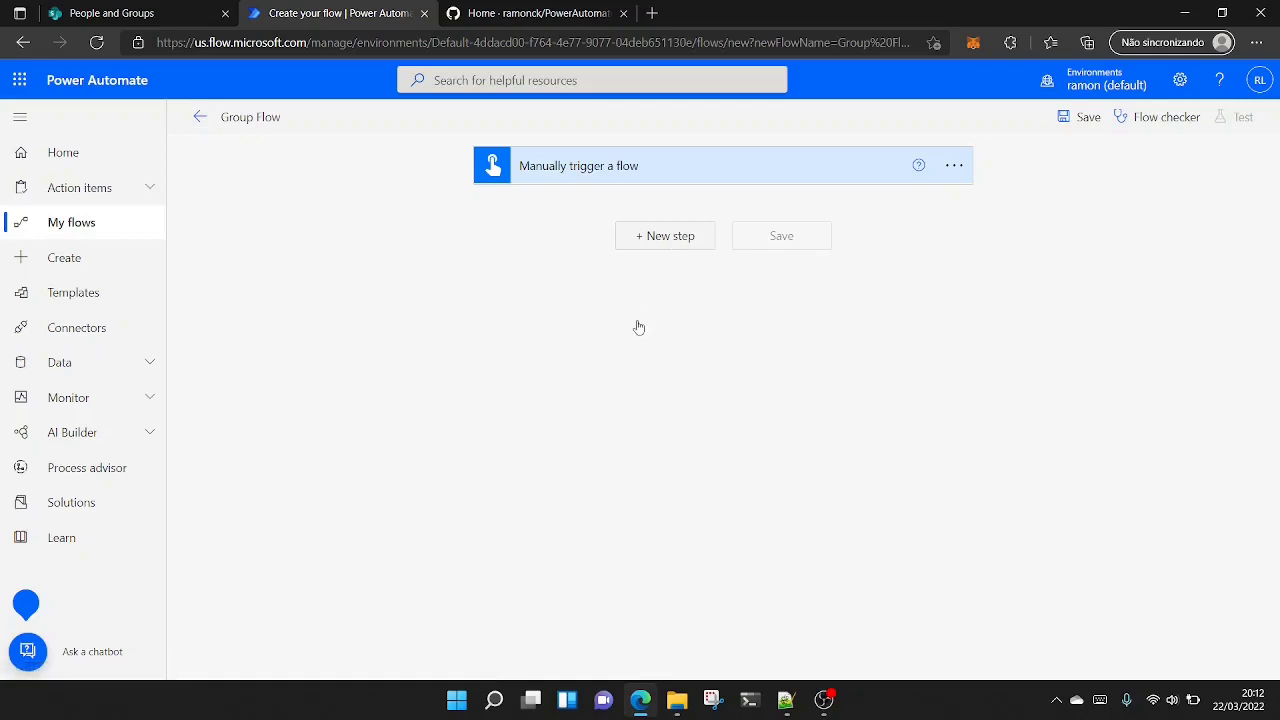
- Add the SharePoint action "Send an HTTP request to SharePoint" after the manual trigger
{"action": "left_click", "coordinate": [670, 237]}
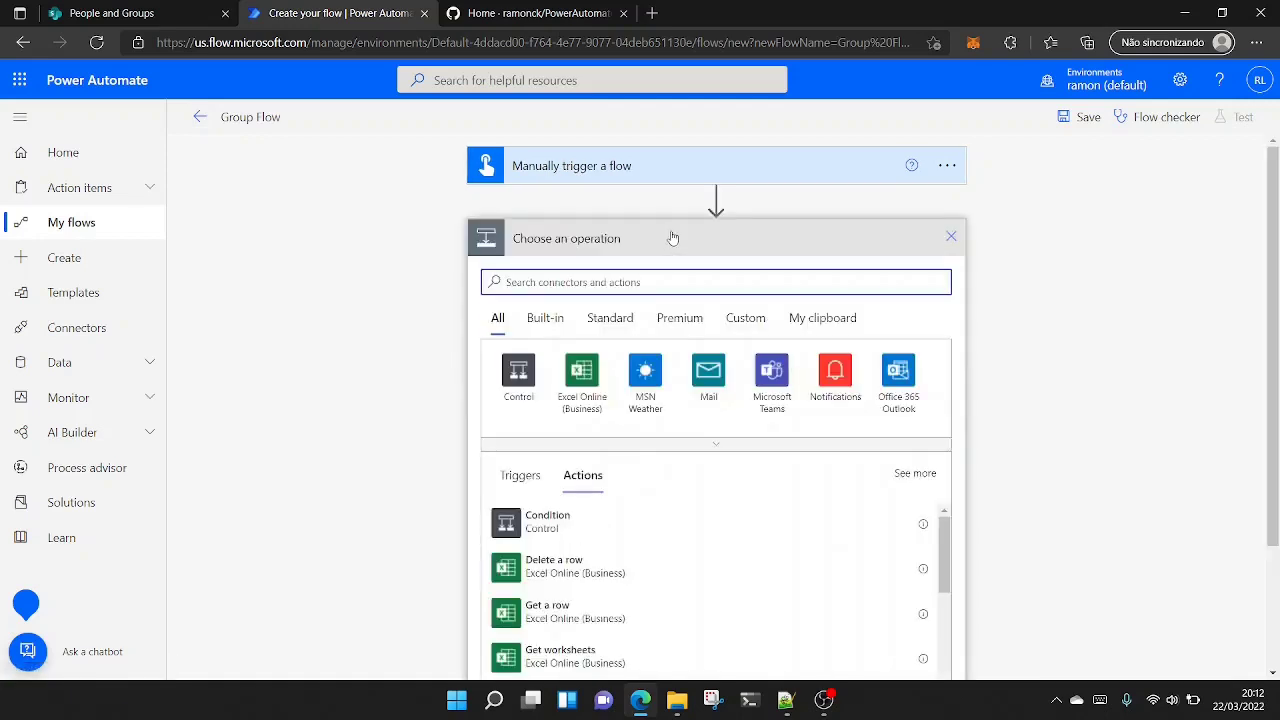
{"action": "left_click", "coordinate": [608, 281]}
{"action": "type", "text": "s"}
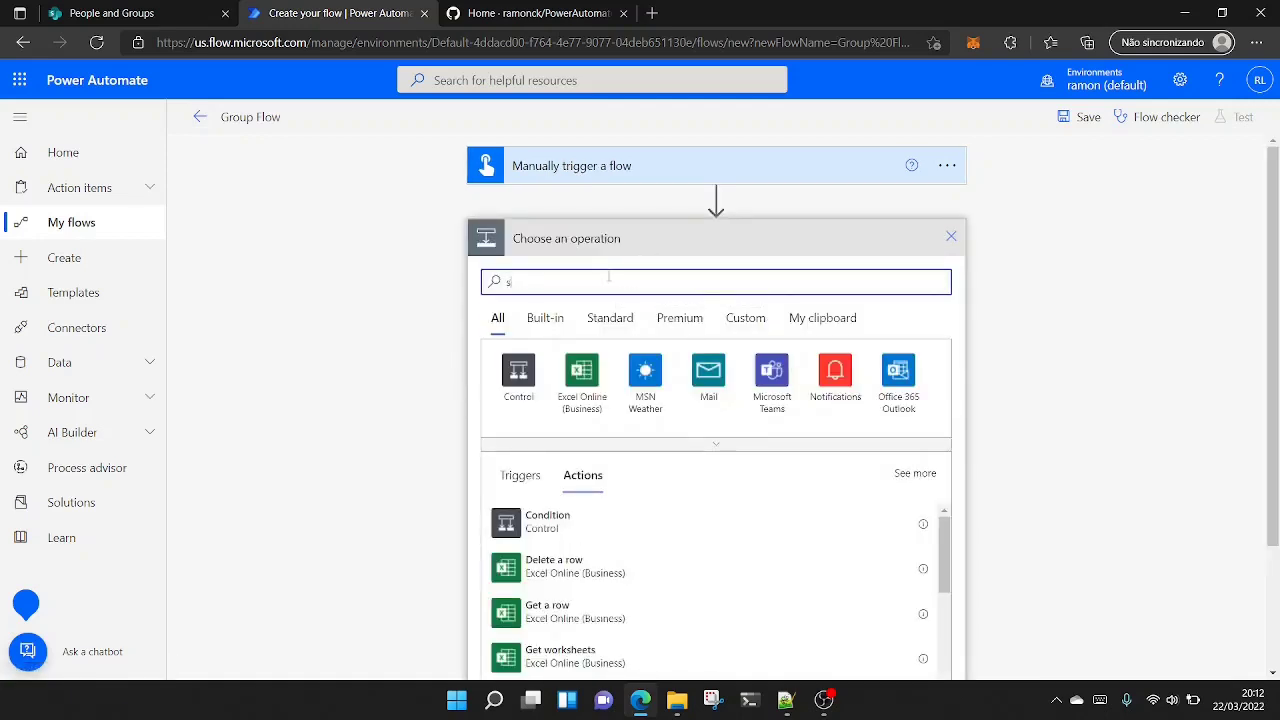
{"action": "type", "text": "harepoint"}
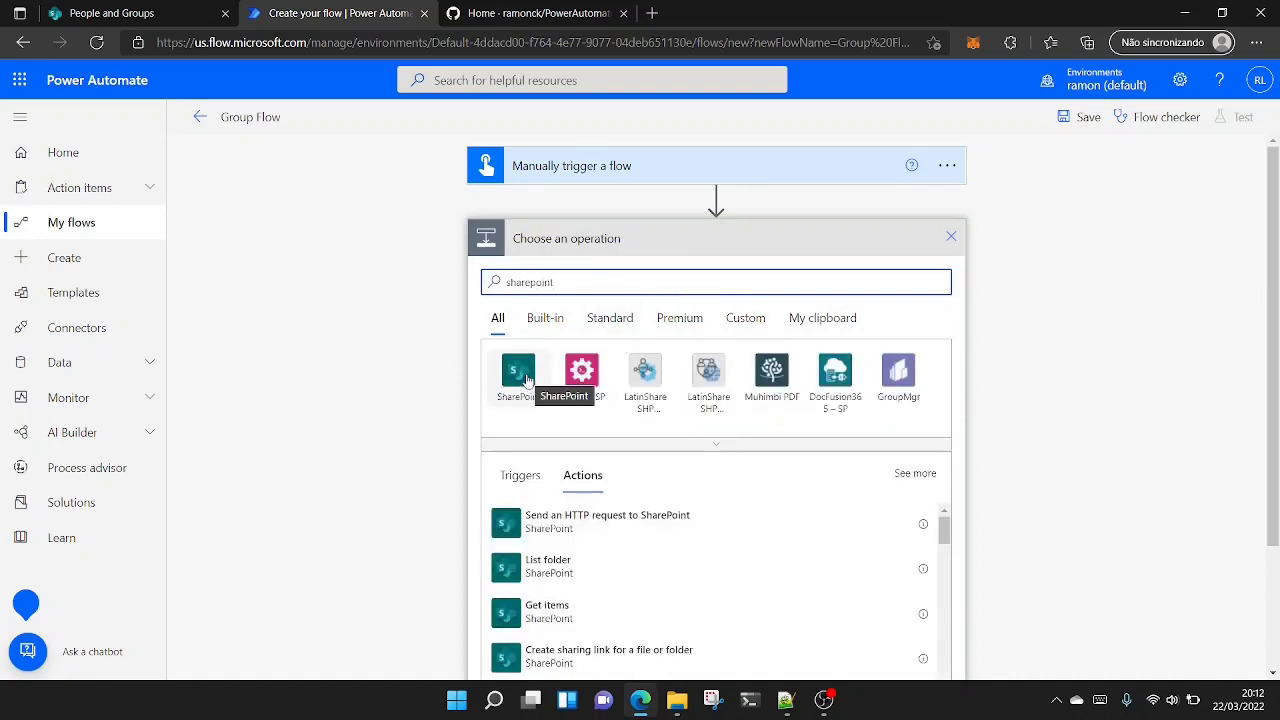
{"action": "left_click", "coordinate": [518, 372]}
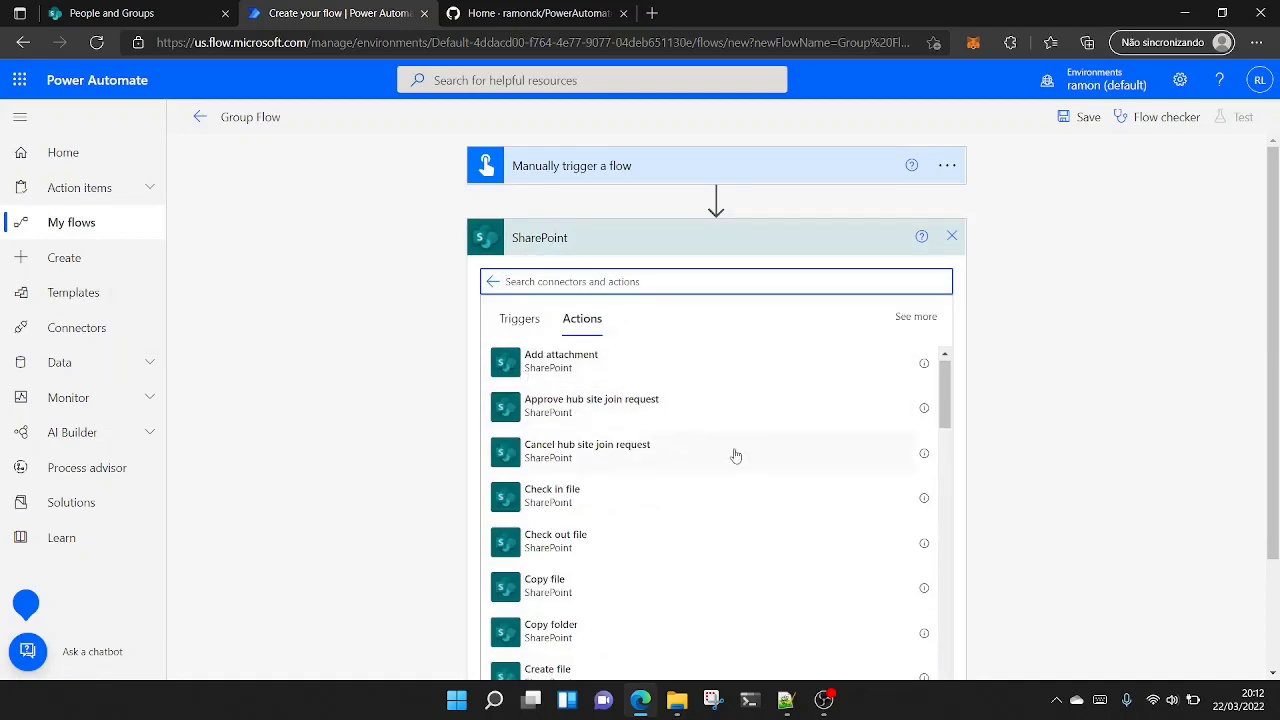
{"action": "scroll", "coordinate": [730, 446], "scroll_direction": "down", "scroll_amount": 5}
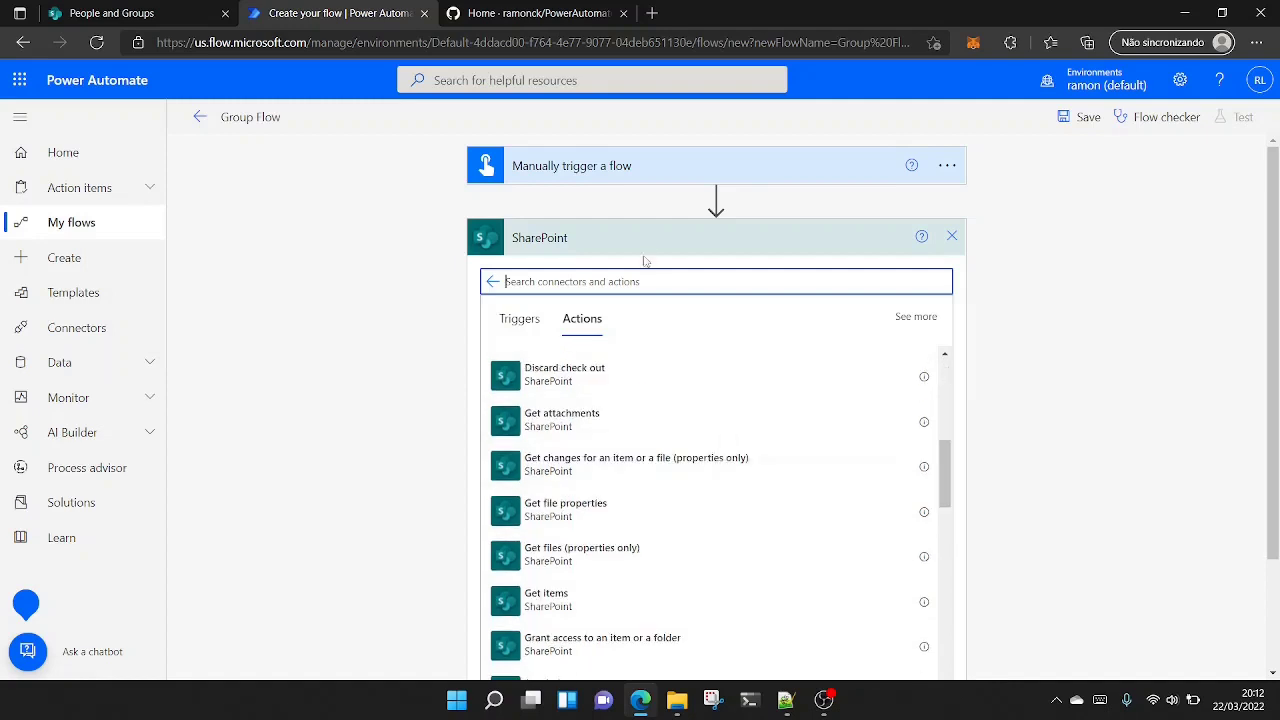
{"action": "scroll", "coordinate": [689, 521], "scroll_direction": "down", "scroll_amount": 4}
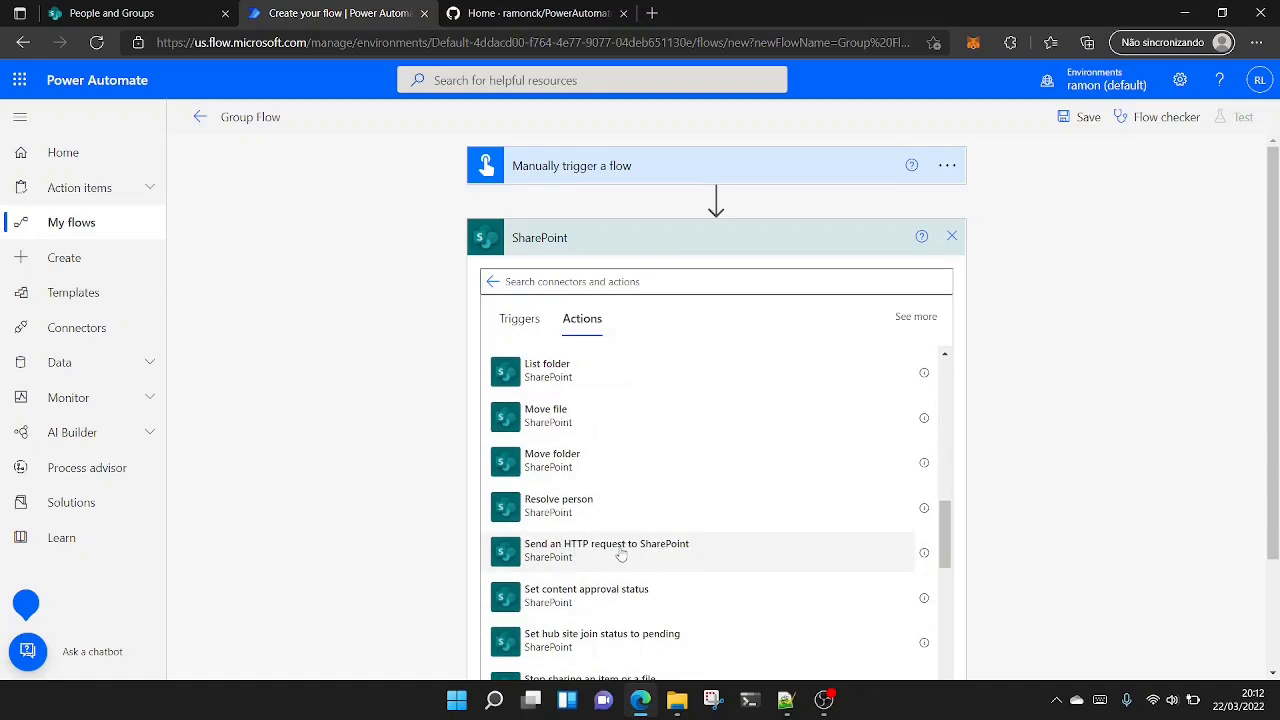
{"action": "left_click", "coordinate": [621, 552]}
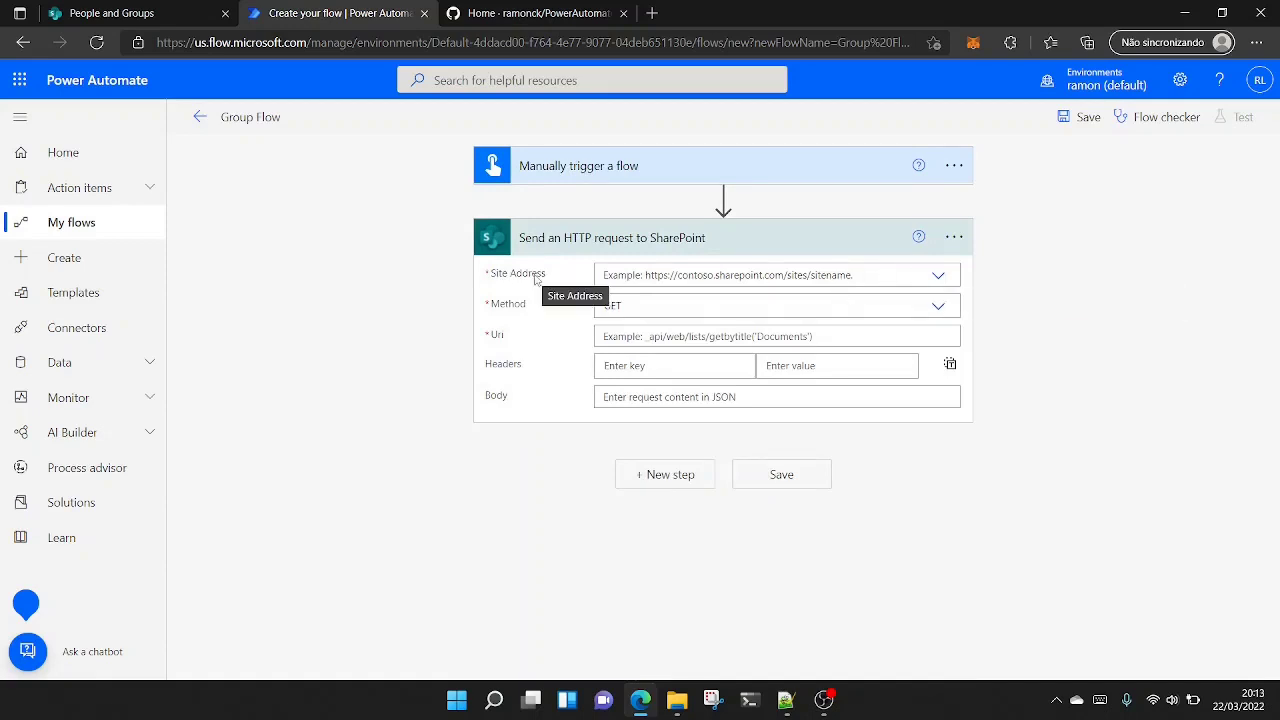
- Set the HTTP request's Site Address to the test site
{"action": "left_click", "coordinate": [940, 278]}
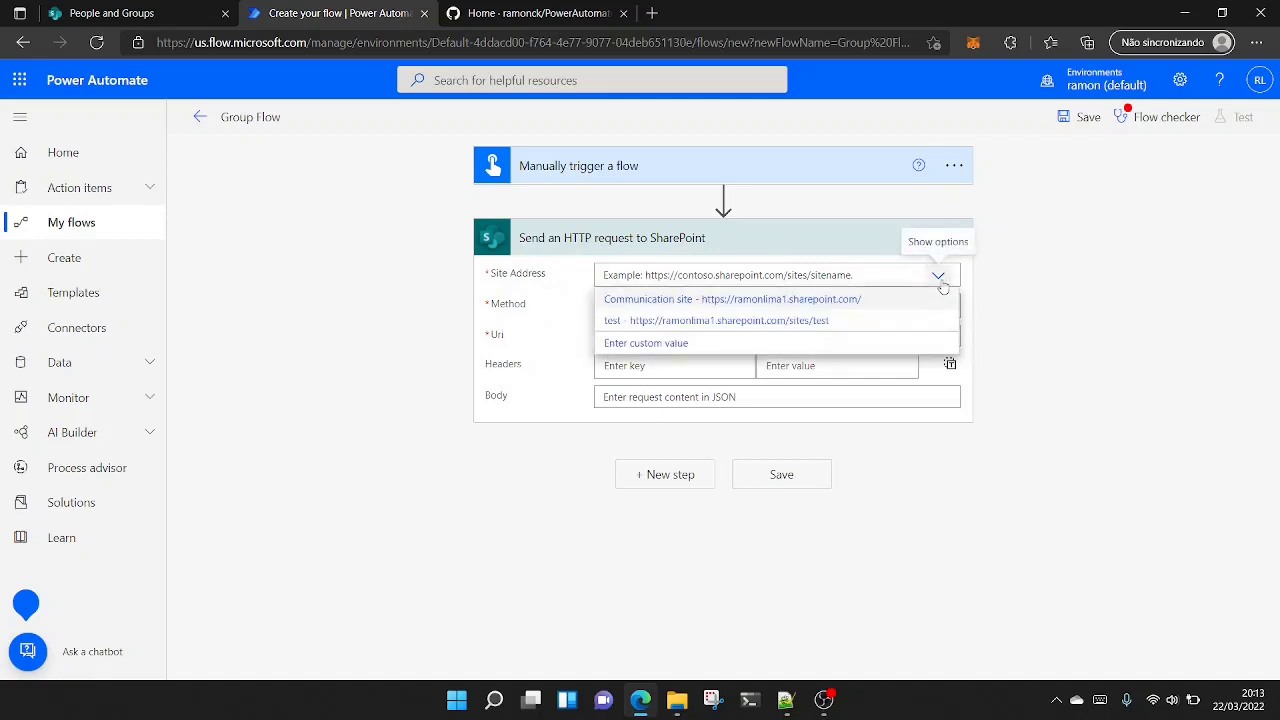
{"action": "left_click", "coordinate": [677, 321]}
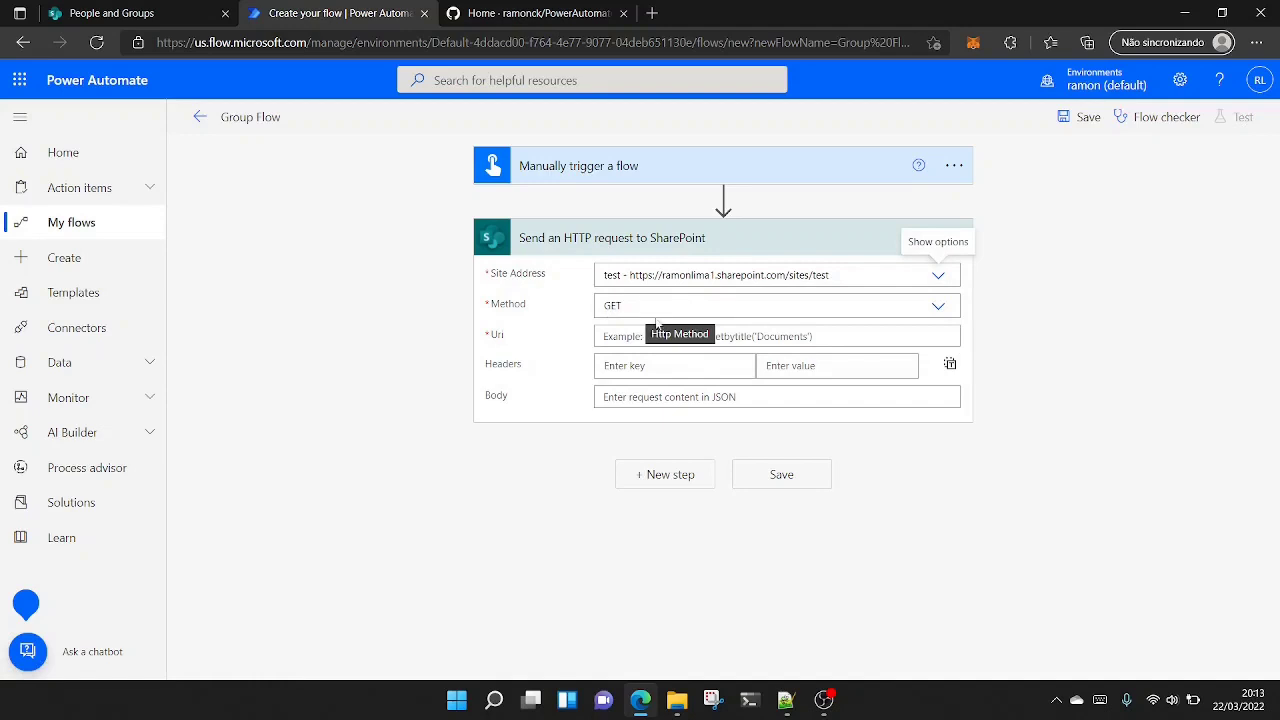
- Switch to the Notepad++ notes and clear the group name between the quotes of the GetByName endpoint
{"action": "left_click", "coordinate": [786, 710]}
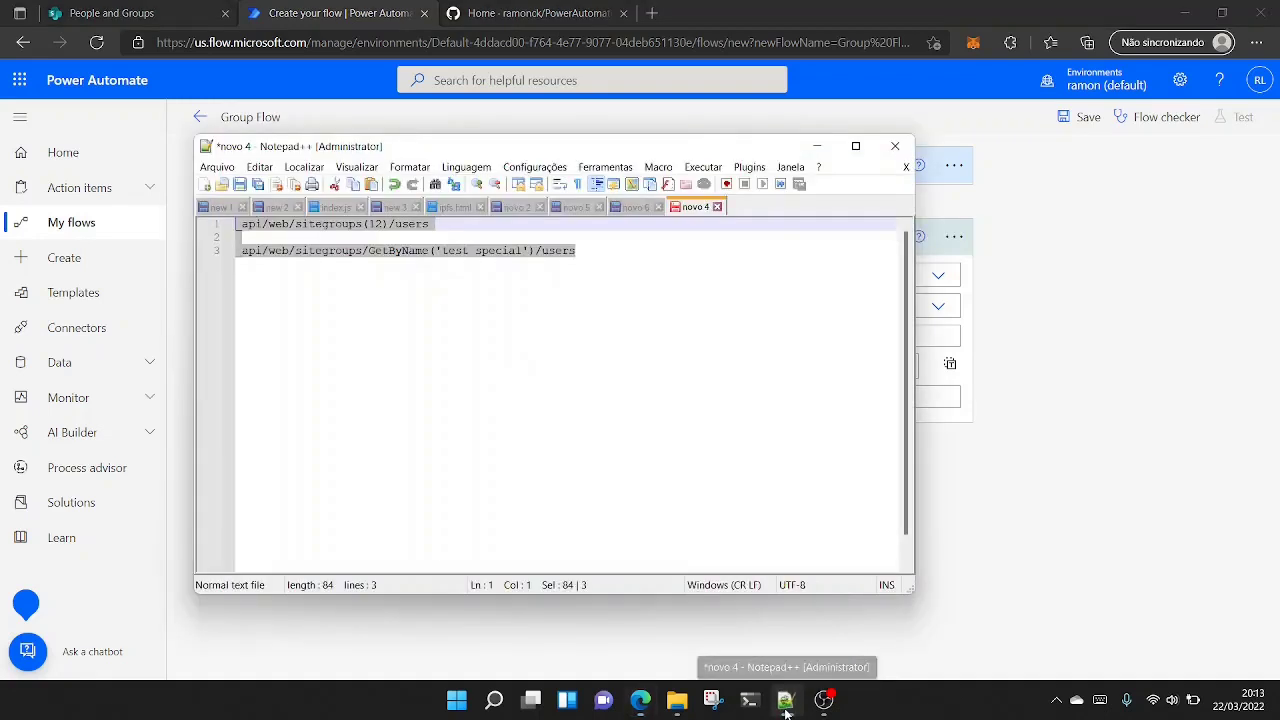
{"action": "left_click", "coordinate": [644, 242]}
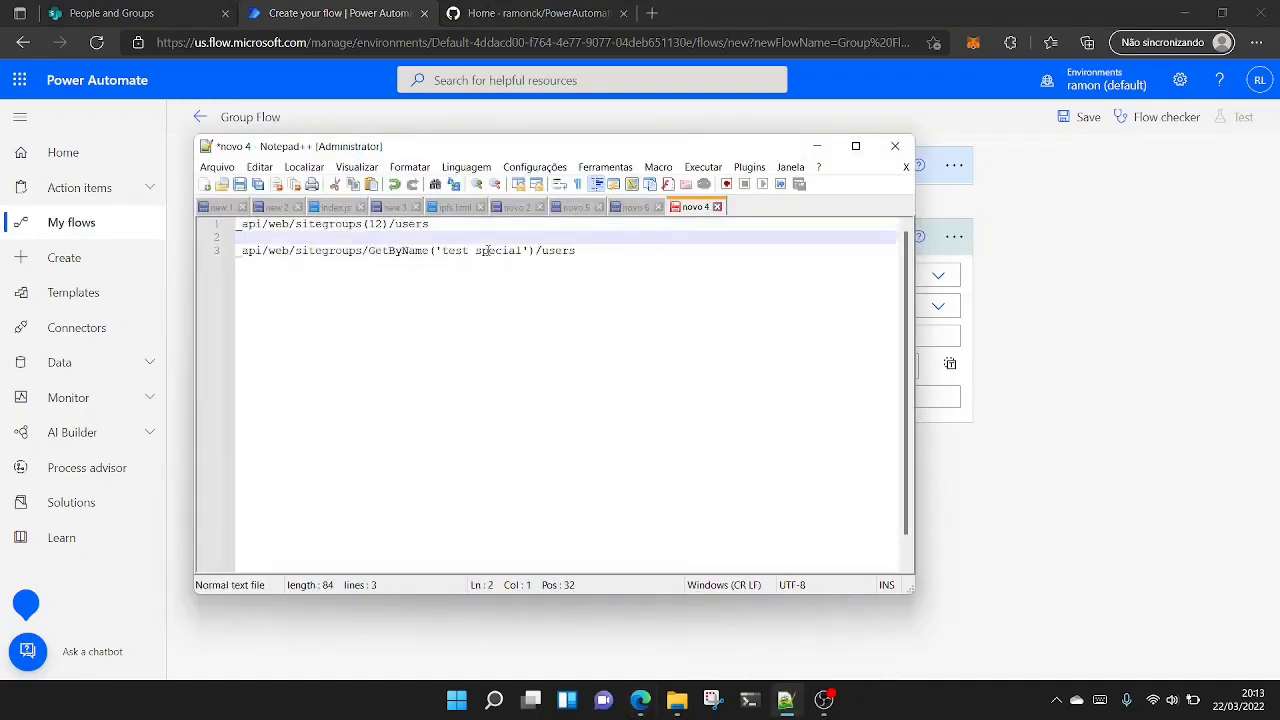
{"action": "left_click_drag", "start_coordinate": [521, 250], "coordinate": [439, 254]}
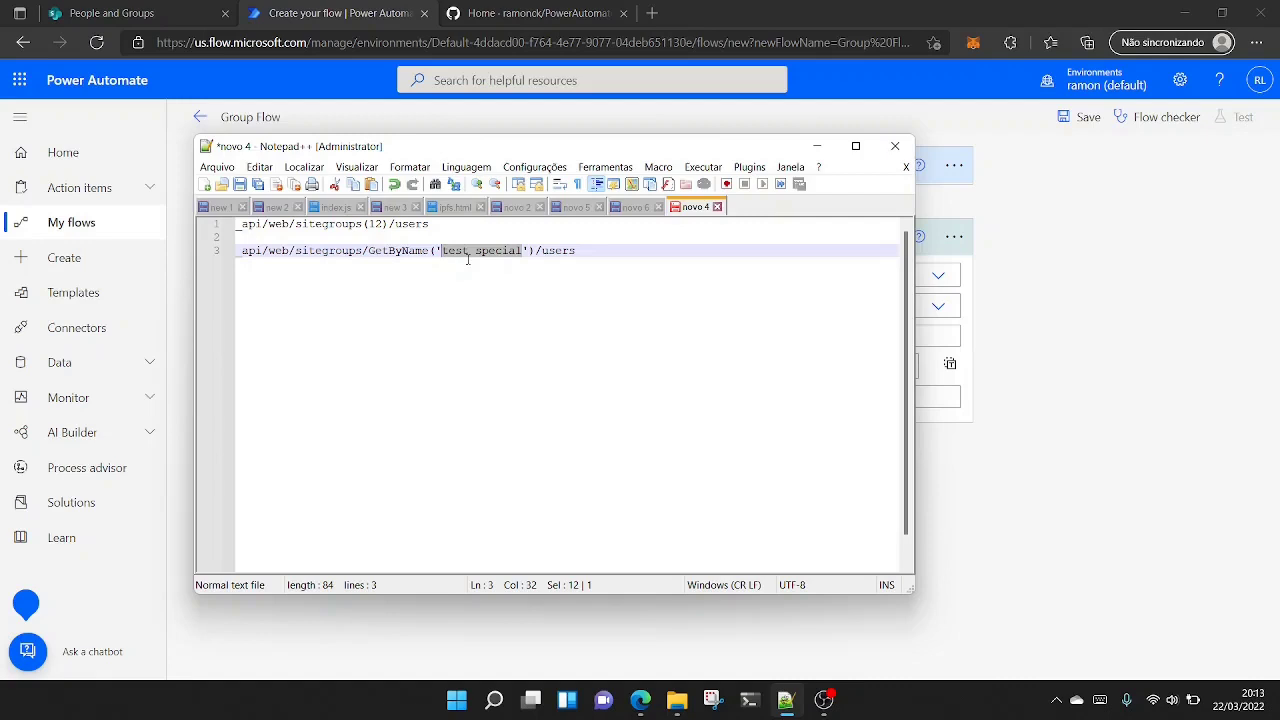
{"action": "key", "text": "Delete"}
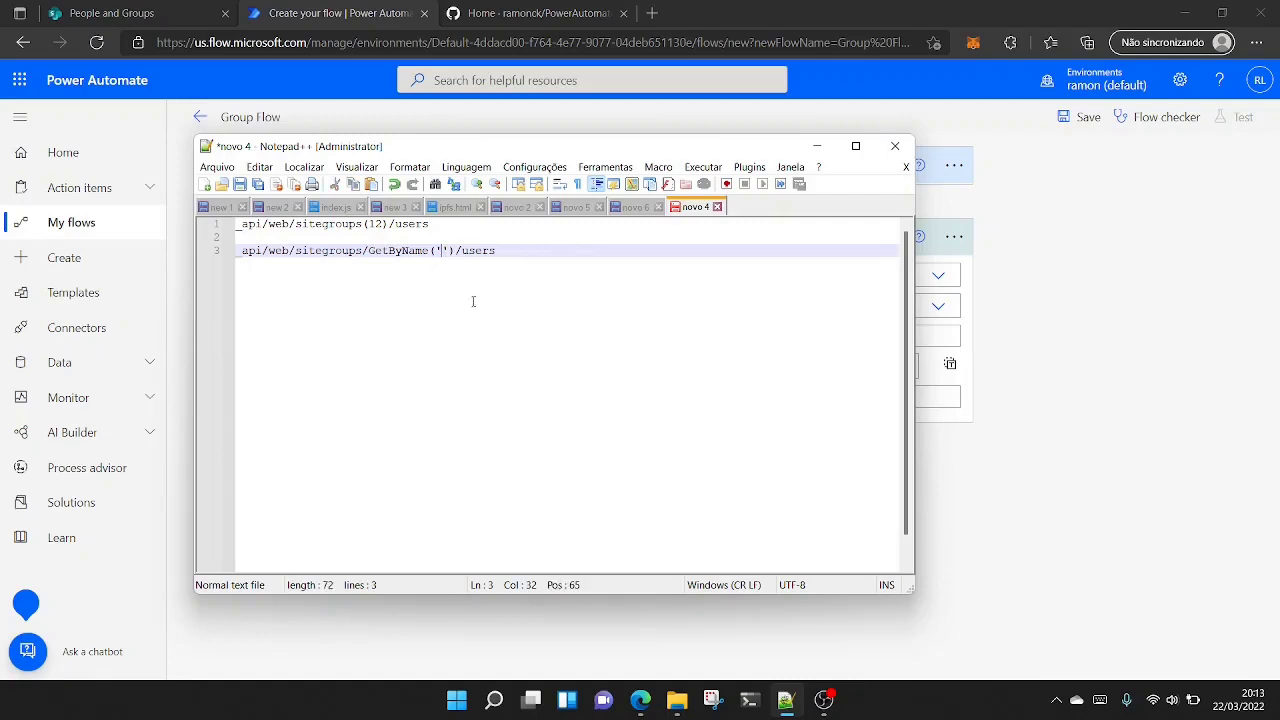
- Replace the group ID in the first sitegroups endpoint with the placeholder GROUPNUMBER
{"action": "left_click", "coordinate": [380, 224]}
{"action": "key", "text": "BackSpace"}
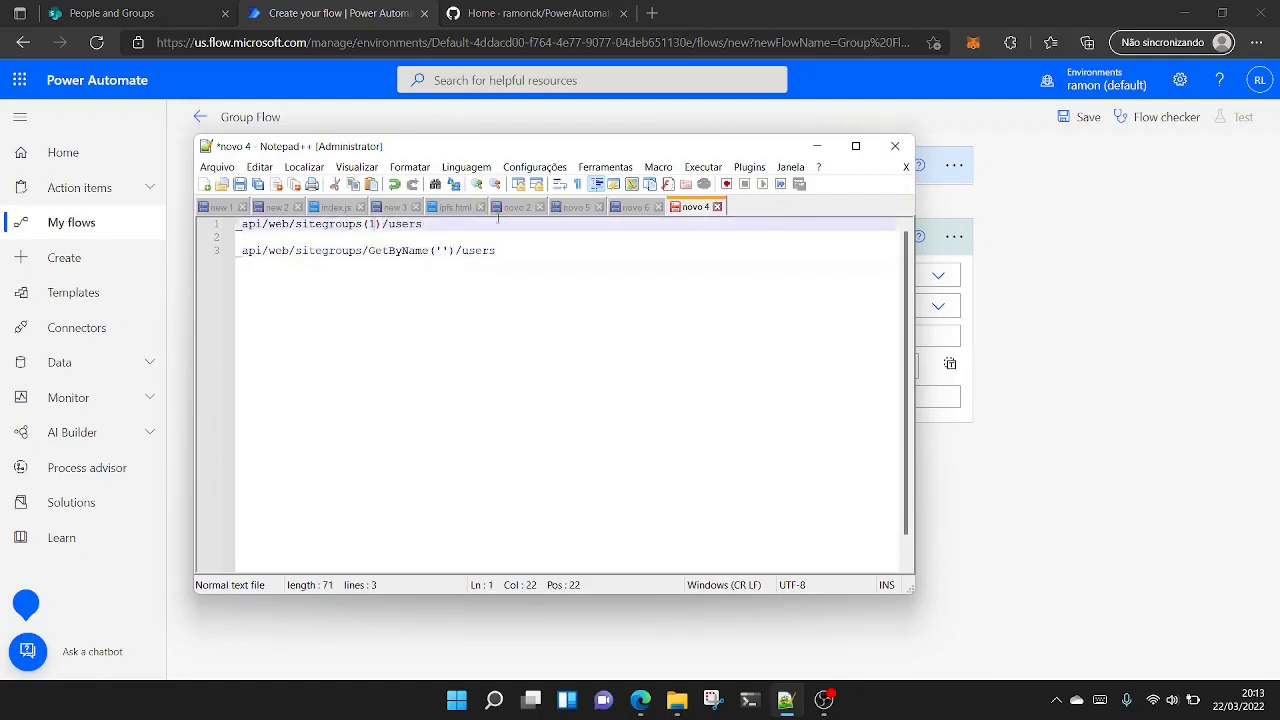
{"action": "key", "text": "BackSpace"}
{"action": "type", "text": "GROUPNUMBER"}
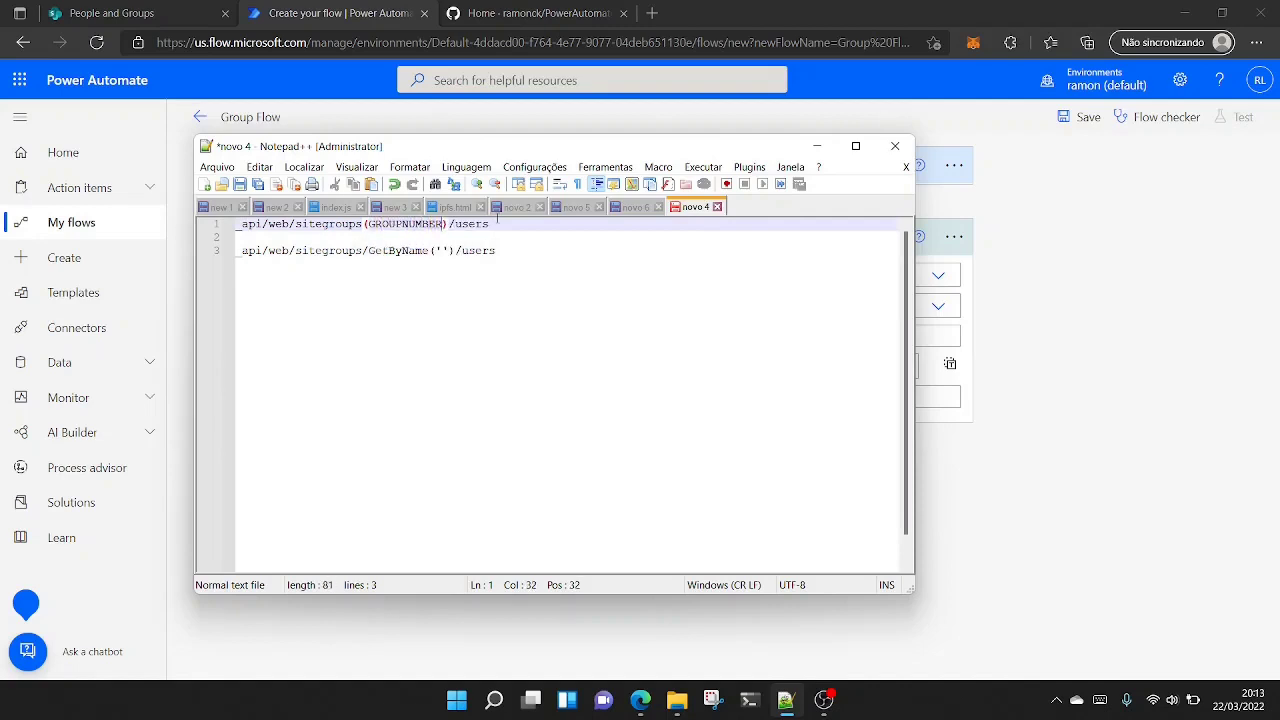
- Insert the placeholder GROUPNAME between the quotes of the GetByName endpoint
{"action": "left_click", "coordinate": [441, 250]}
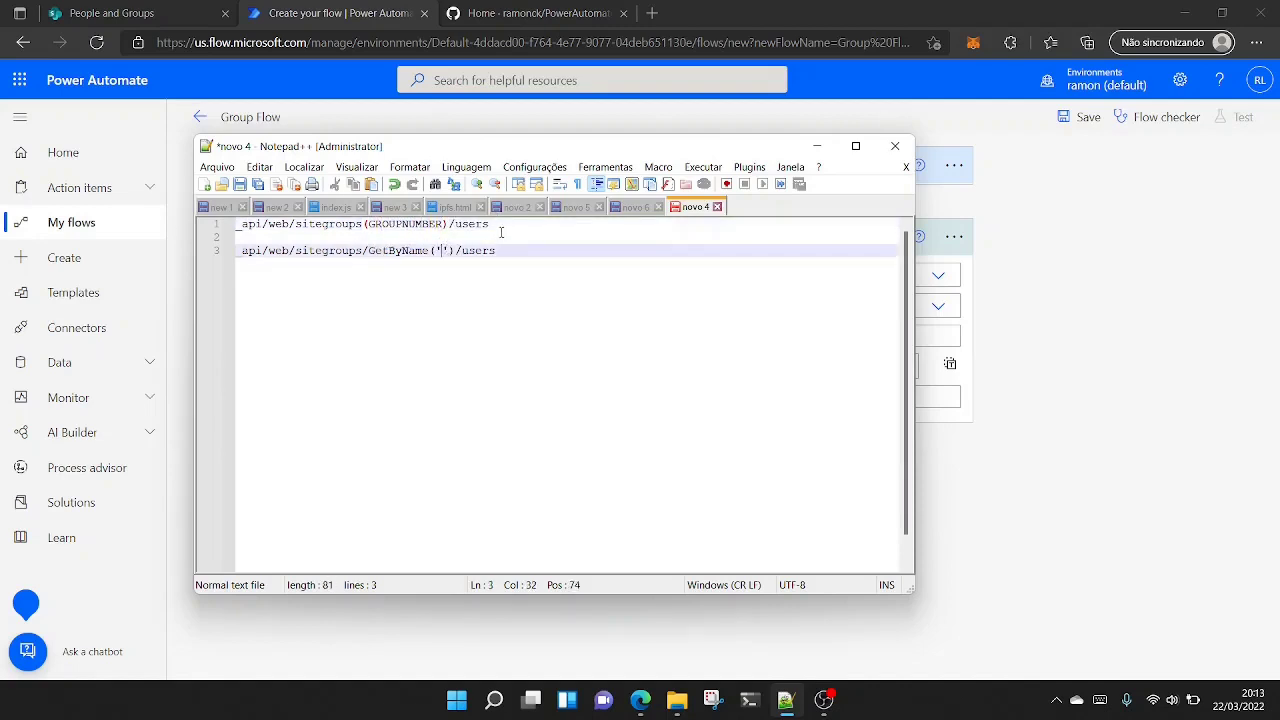
{"action": "type", "text": "GROUPNAME"}
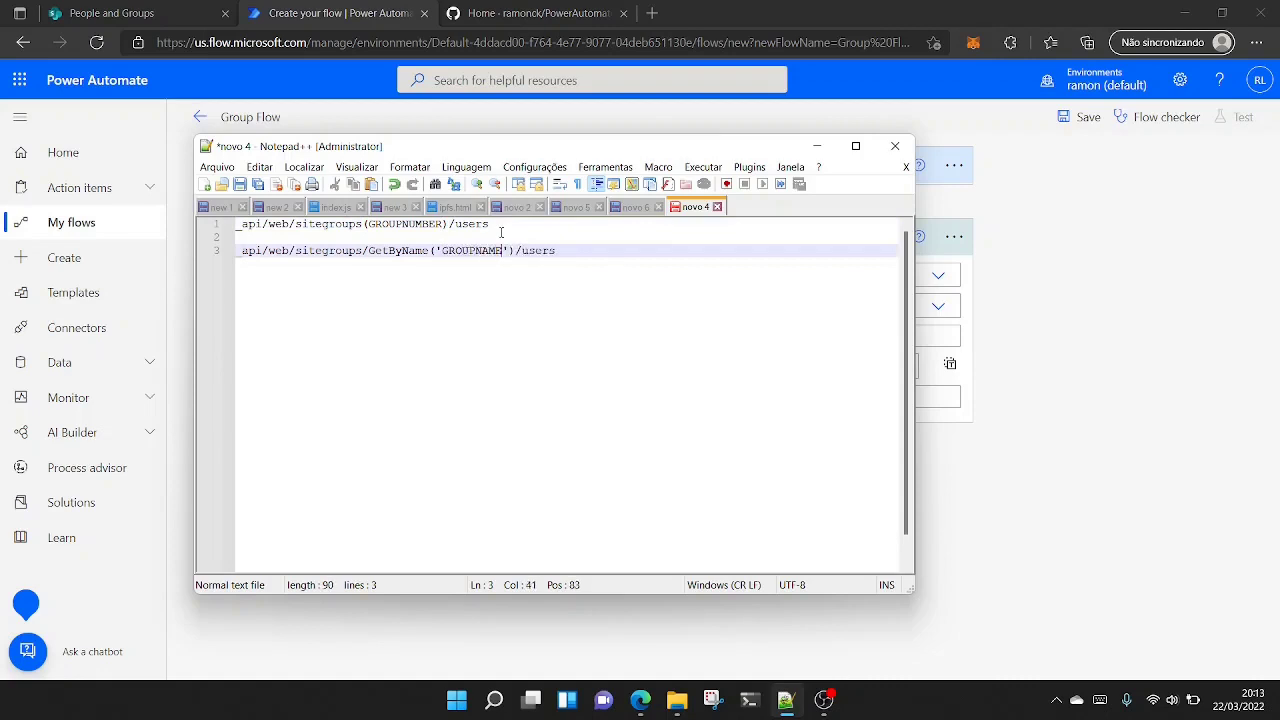
{"action": "left_click", "coordinate": [505, 224]}
- Copy the test site's base URL, ending in /sites/test/, from SharePoint and paste it twice below the endpoints in the Notepad++ notes, on separate lines
{"action": "left_click", "coordinate": [203, 6]}
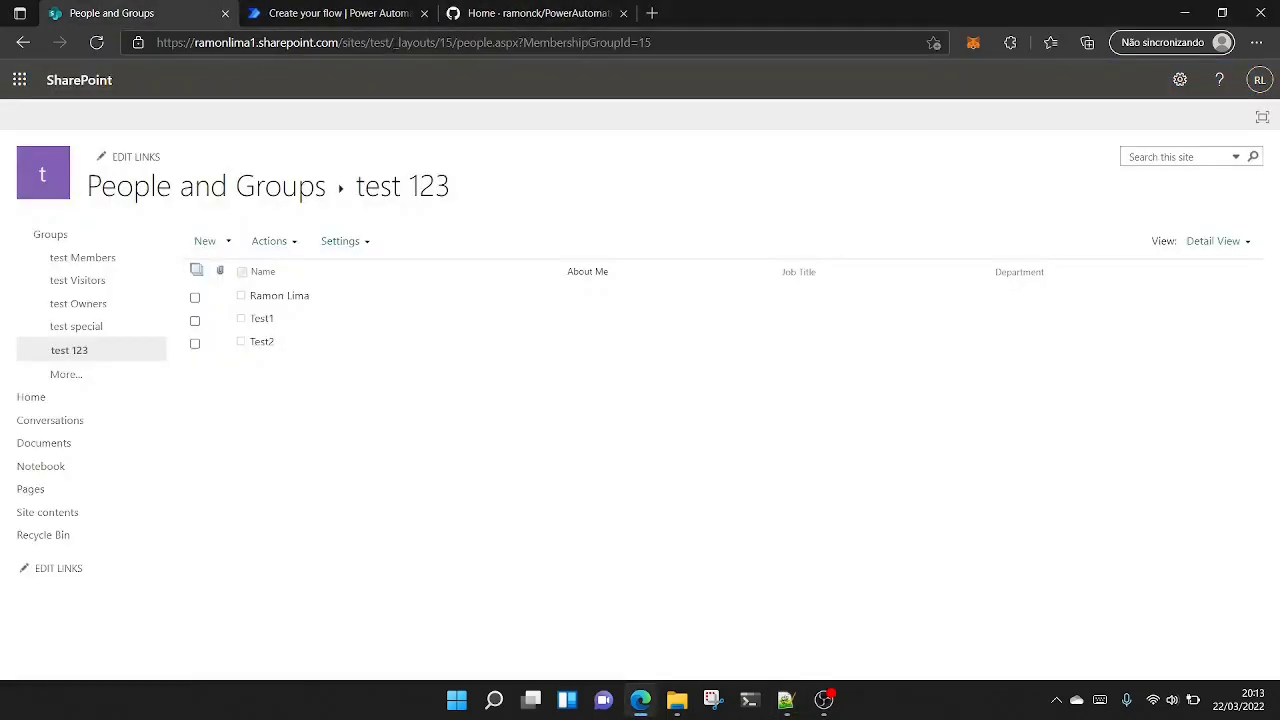
{"action": "left_click_drag", "start_coordinate": [396, 42], "coordinate": [4, 48]}
{"action": "key", "text": "ctrl+c"}
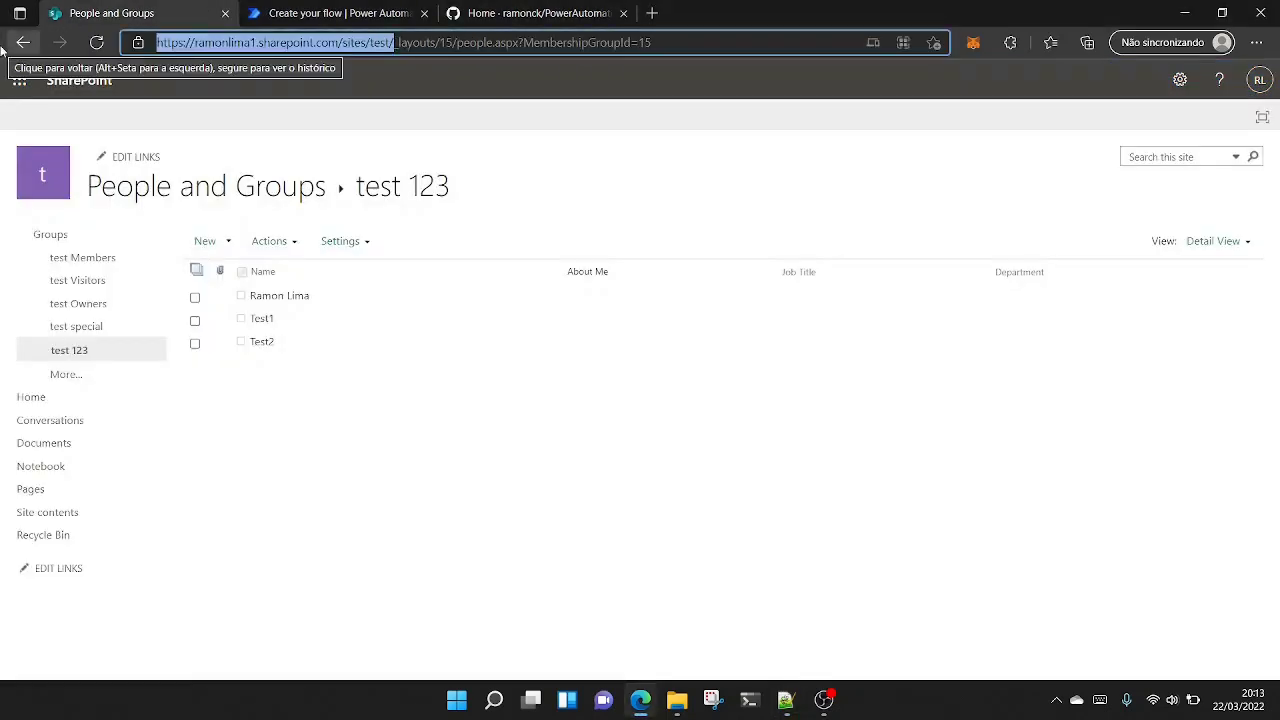
{"action": "left_click", "coordinate": [786, 700]}
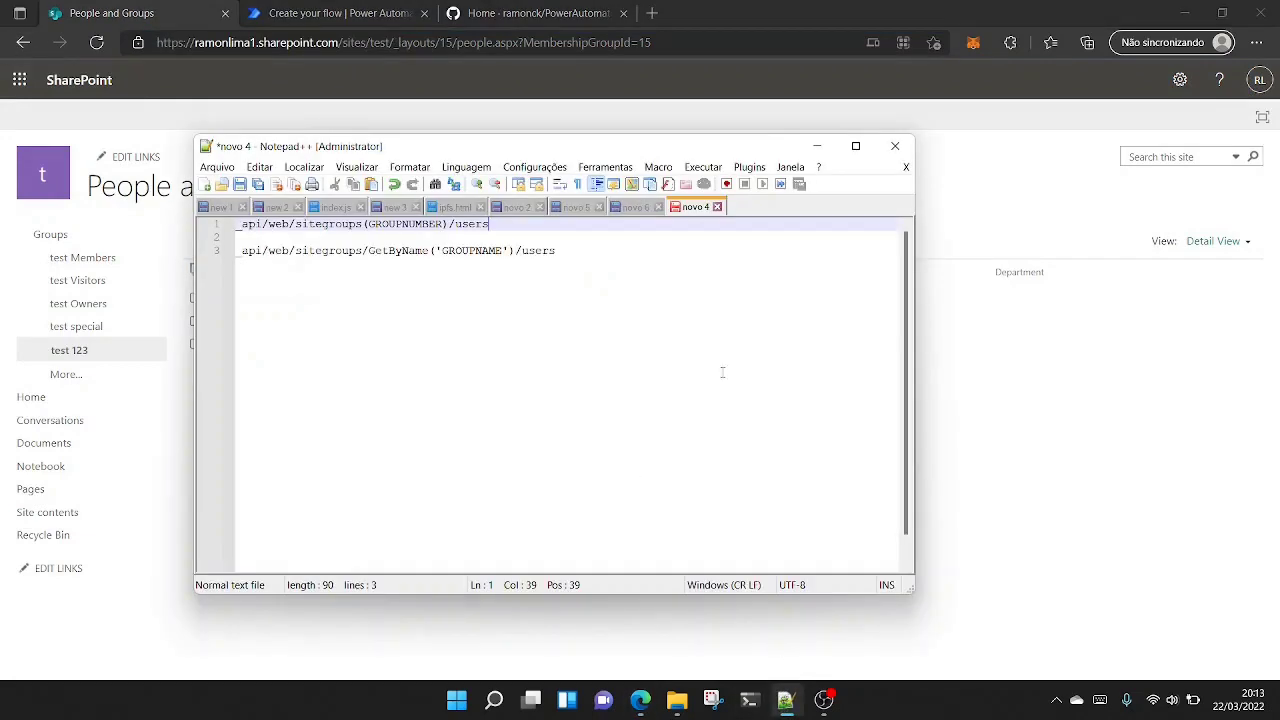
{"action": "left_click", "coordinate": [710, 330]}
{"action": "key", "text": "Return"}
{"action": "key", "text": "Return"}
{"action": "key", "text": "Return"}
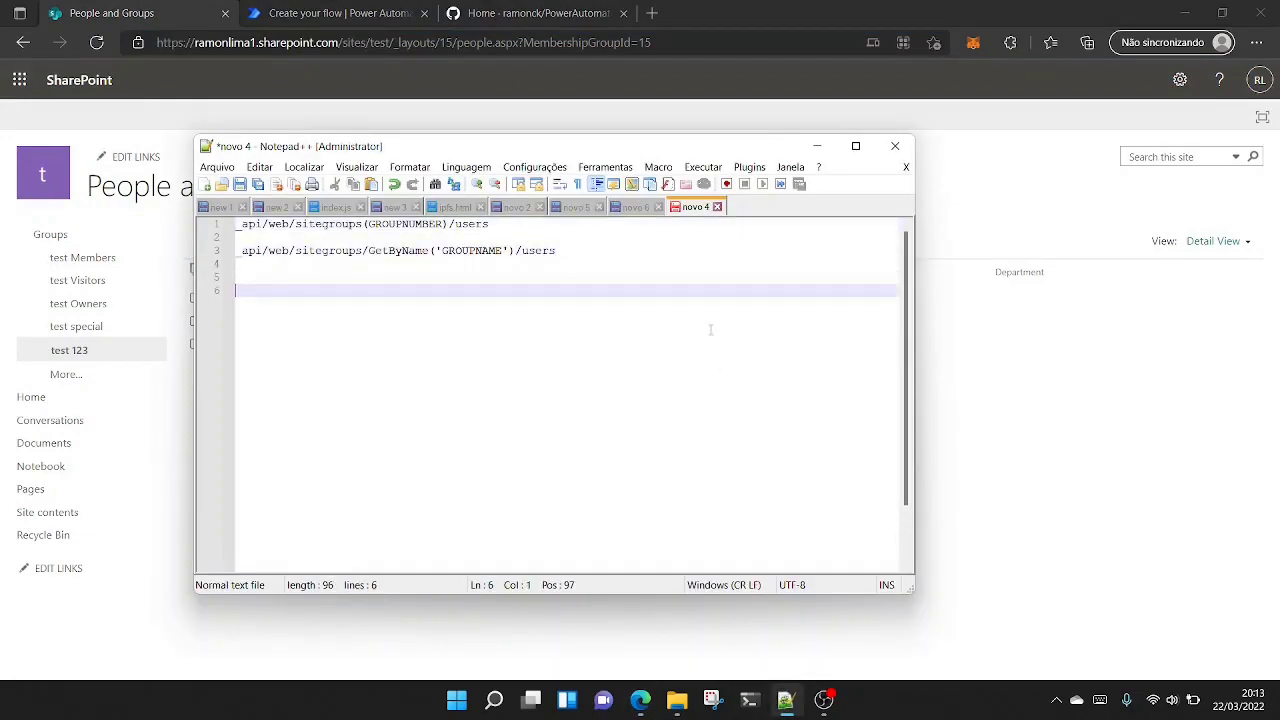
{"action": "key", "text": "ctrl+v"}
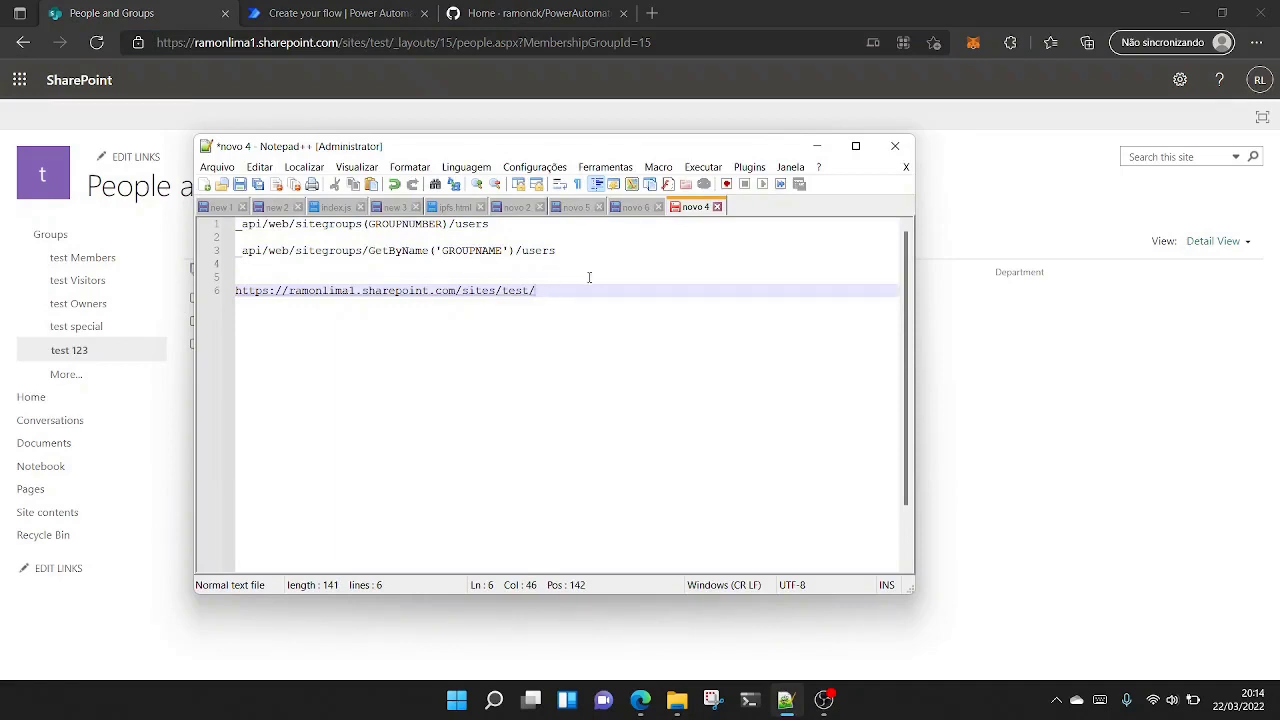
{"action": "key", "text": "Return"}
{"action": "key", "text": "Return"}
{"action": "key", "text": "ctrl+v"}
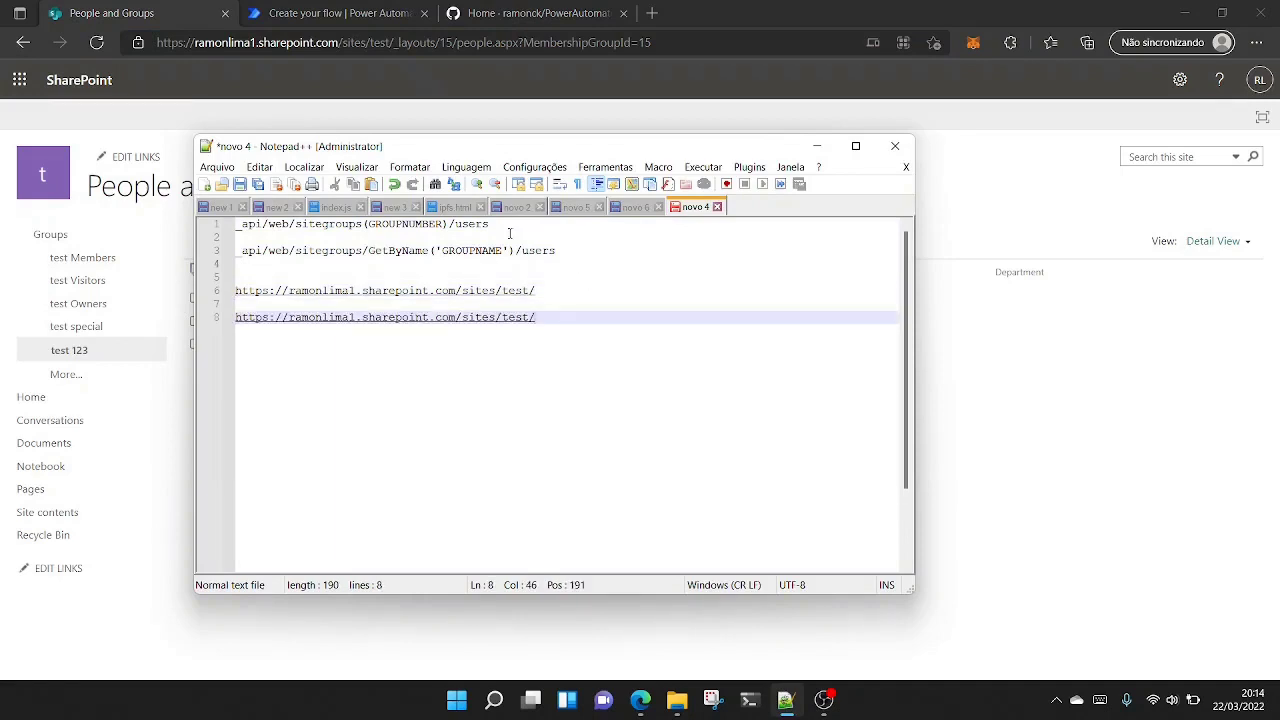
- Copy the _api/web/sitegroups(GROUPNUMBER)/users endpoint and append it to the first site URL
{"action": "left_click_drag", "start_coordinate": [509, 230], "coordinate": [12, 218]}
{"action": "key", "text": "ctrl+c"}
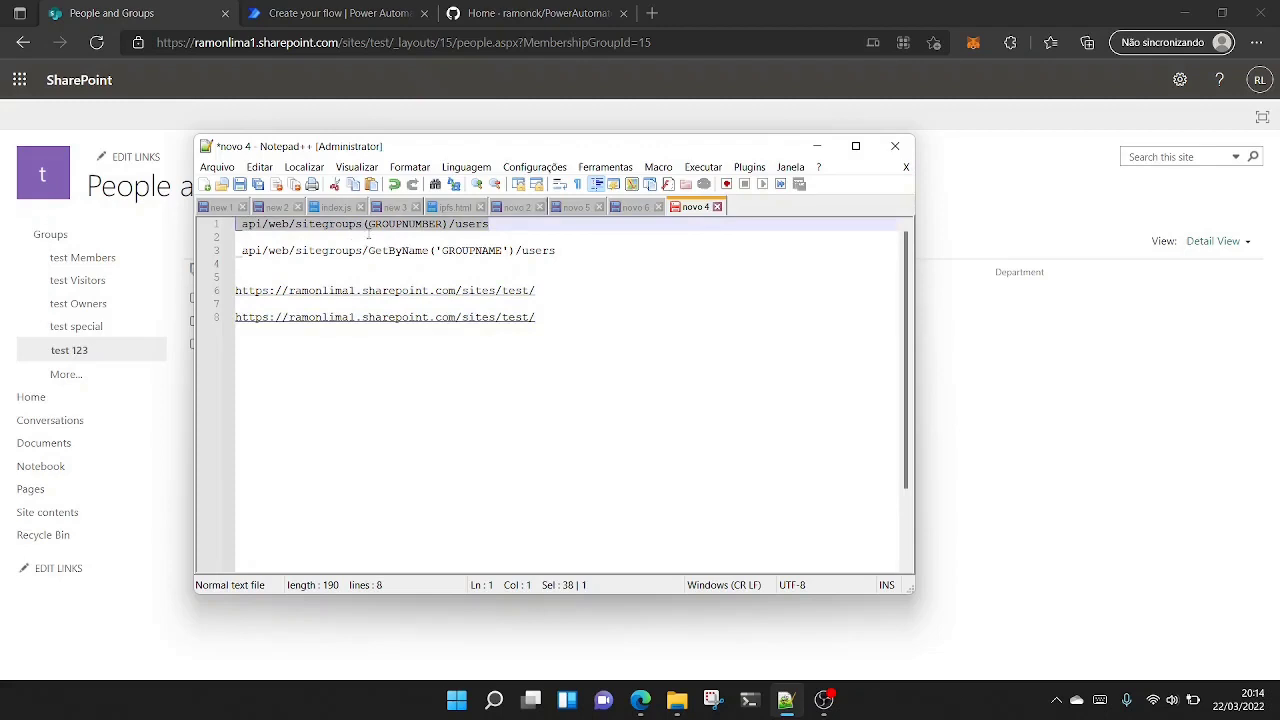
{"action": "left_click", "coordinate": [246, 228]}
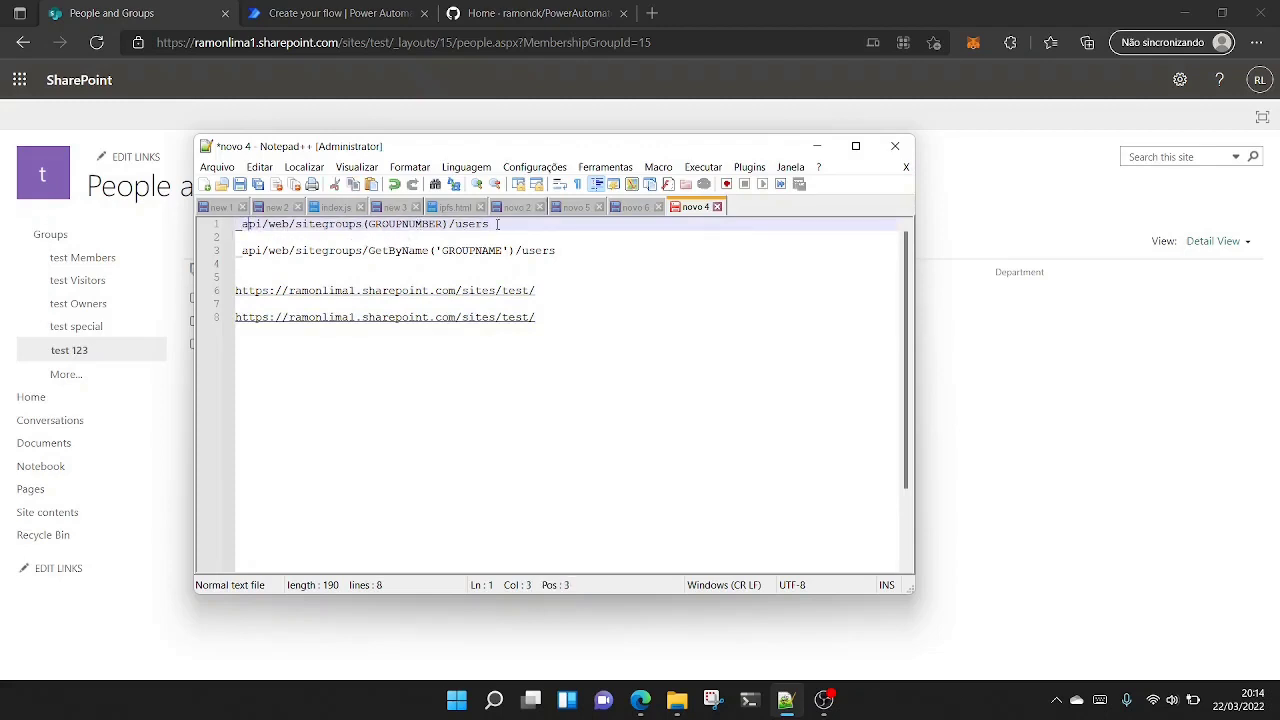
{"action": "left_click", "coordinate": [551, 290]}
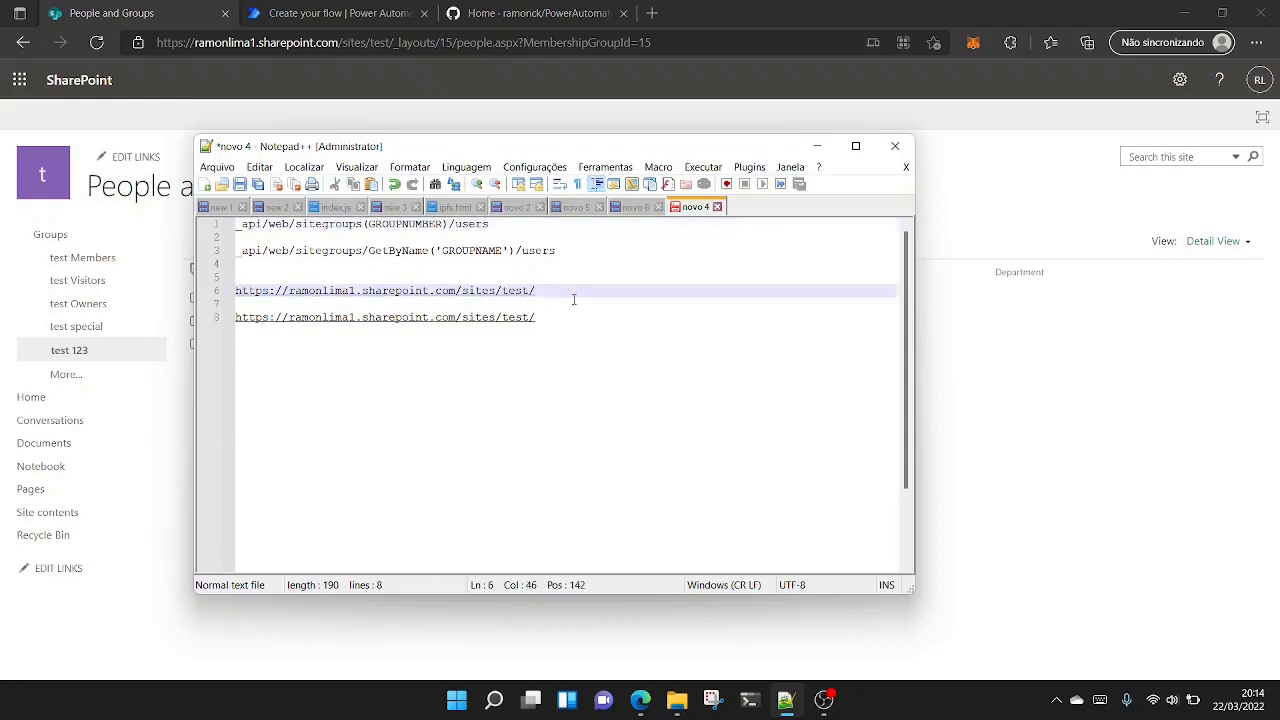
{"action": "key", "text": "ctrl+v"}
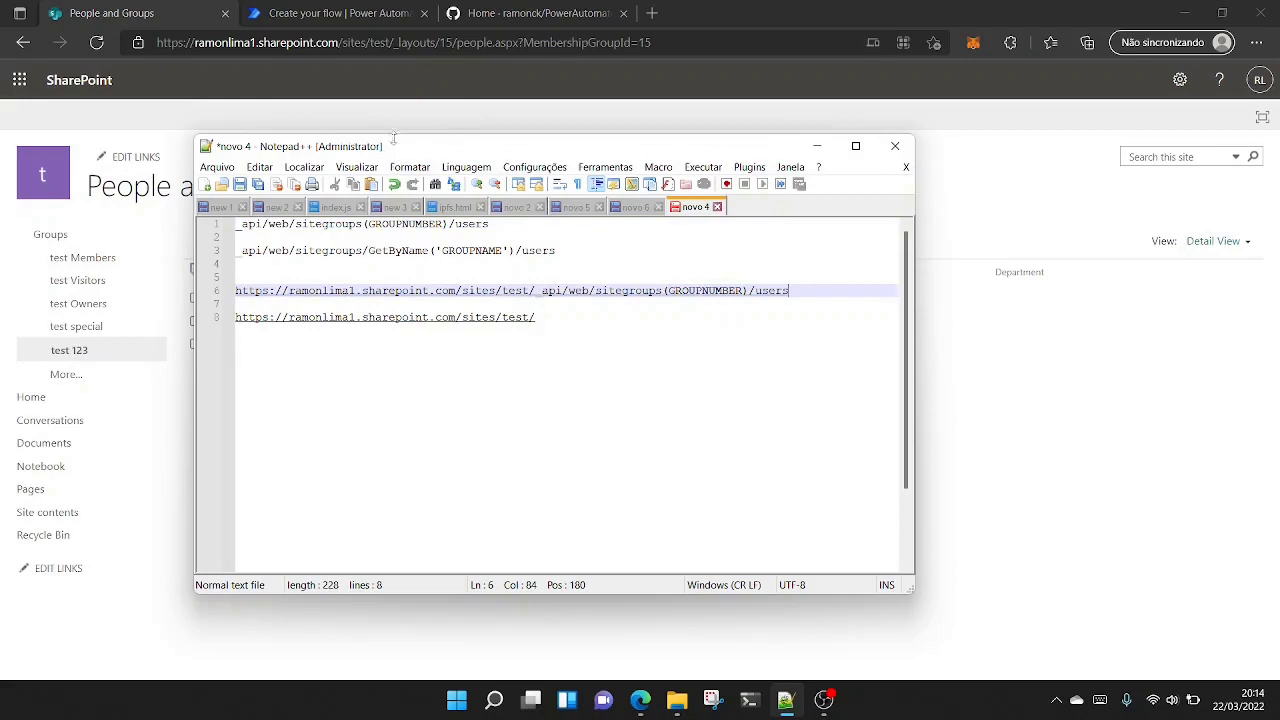
- Look up the MembershipGroupId in the SharePoint group page's address and replace GROUPNUMBER in the full URL with 15
{"action": "left_click_drag", "start_coordinate": [395, 148], "coordinate": [764, 185]}
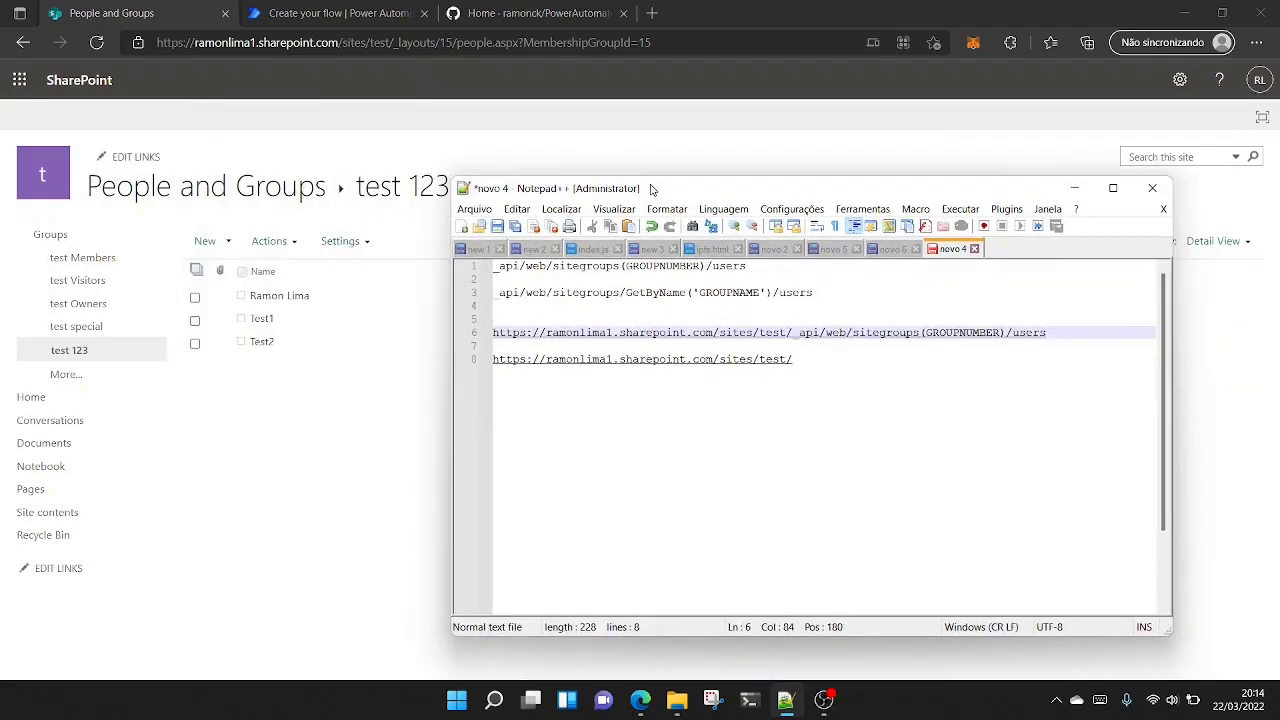
{"action": "left_click", "coordinate": [660, 42]}
{"action": "left_click_drag", "start_coordinate": [655, 42], "coordinate": [637, 43]}
{"action": "key", "text": "ctrl+c"}
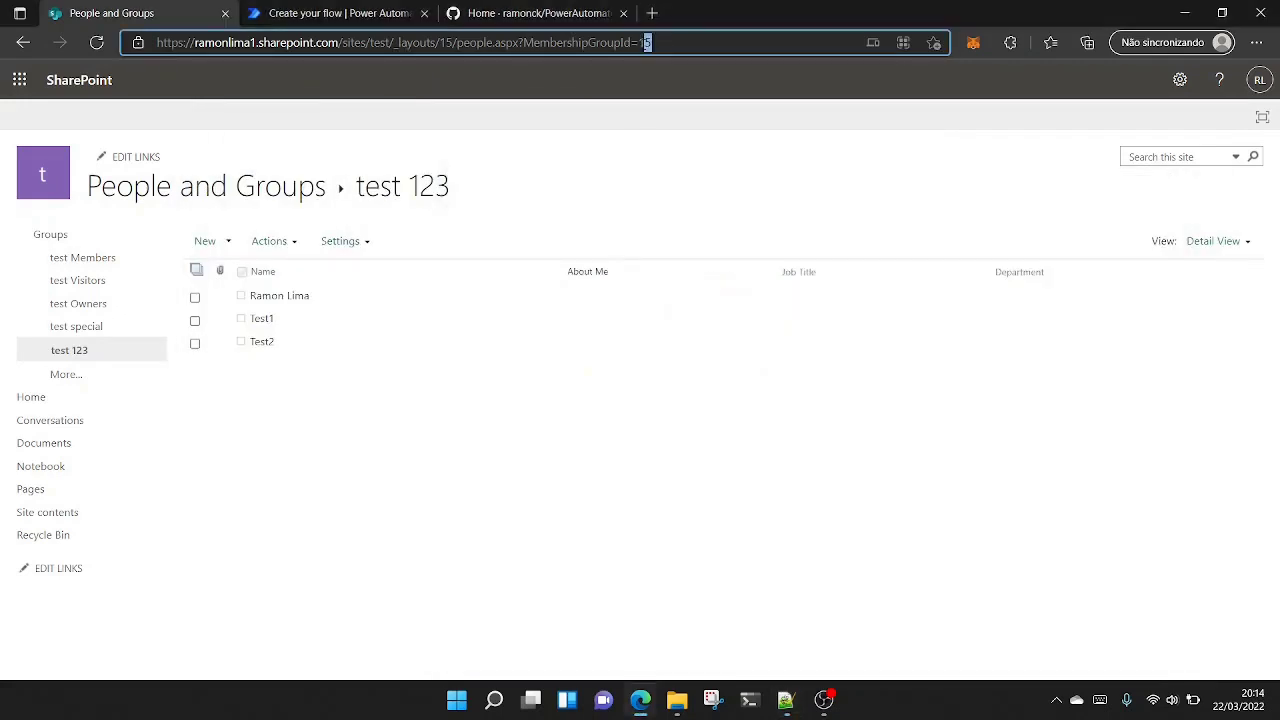
{"action": "left_click", "coordinate": [785, 700]}
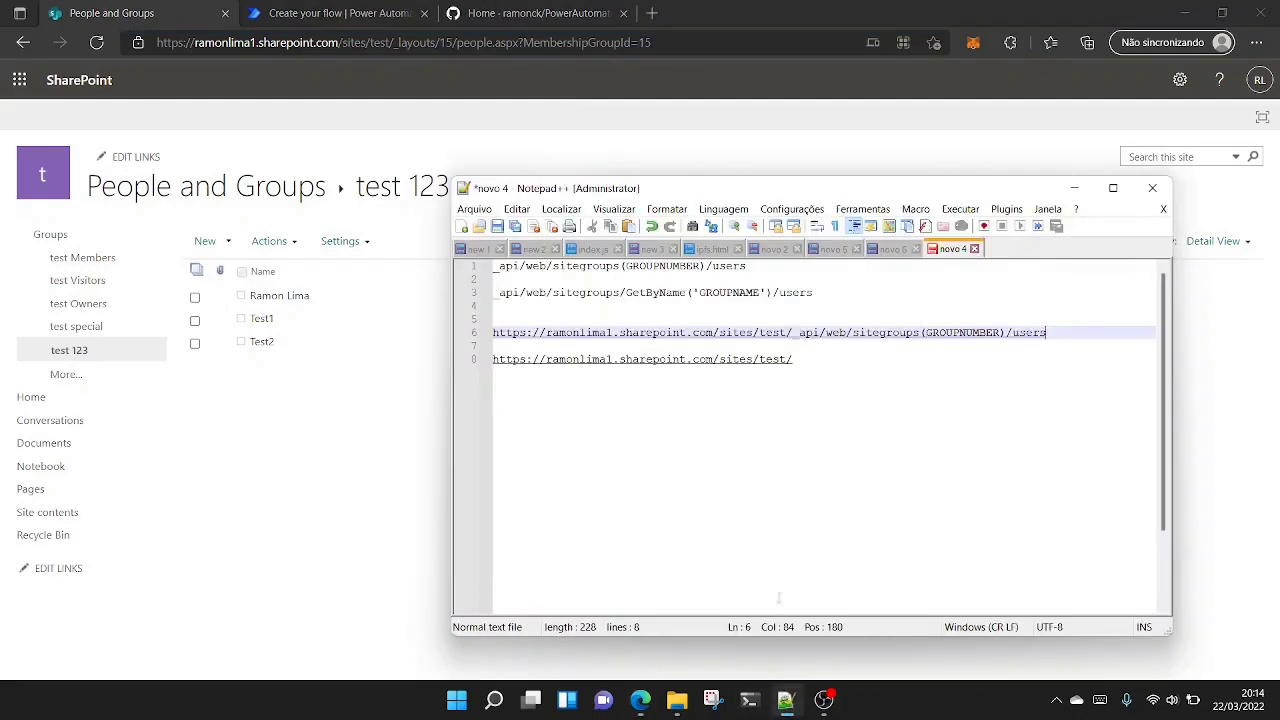
{"action": "left_click_drag", "start_coordinate": [1001, 334], "coordinate": [648, 321]}
{"action": "key", "text": "ctrl+v"}
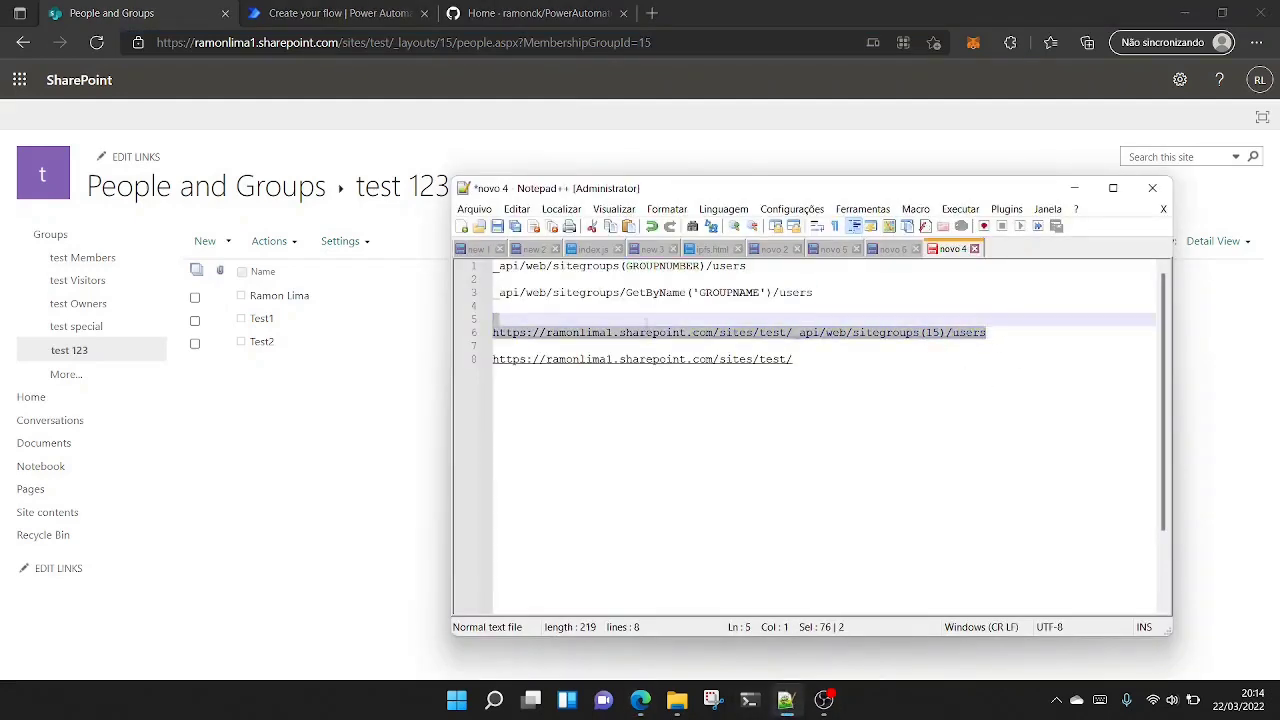
- Open the full sitegroups(15)/users URL in a new browser tab and examine the returned user data
{"action": "left_click_drag", "start_coordinate": [502, 323], "coordinate": [495, 337]}
{"action": "key", "text": "ctrl+c"}
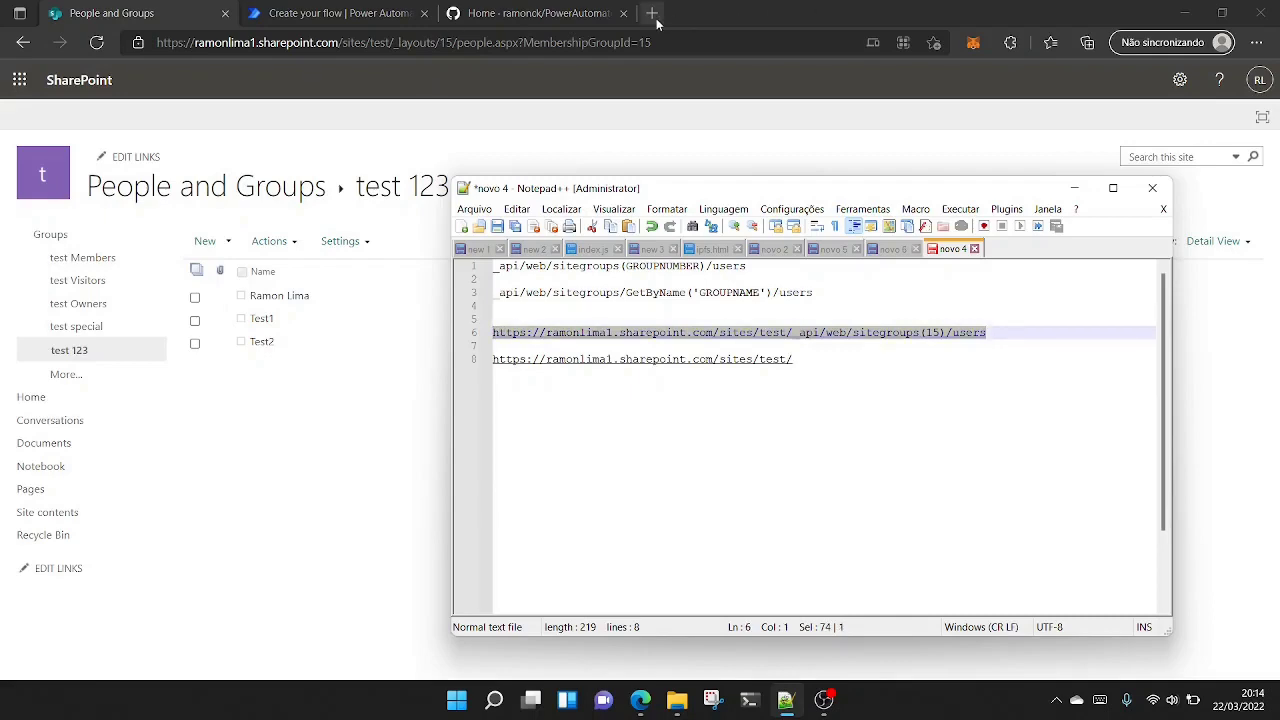
{"action": "left_click", "coordinate": [651, 13]}
{"action": "key", "text": "ctrl+v"}
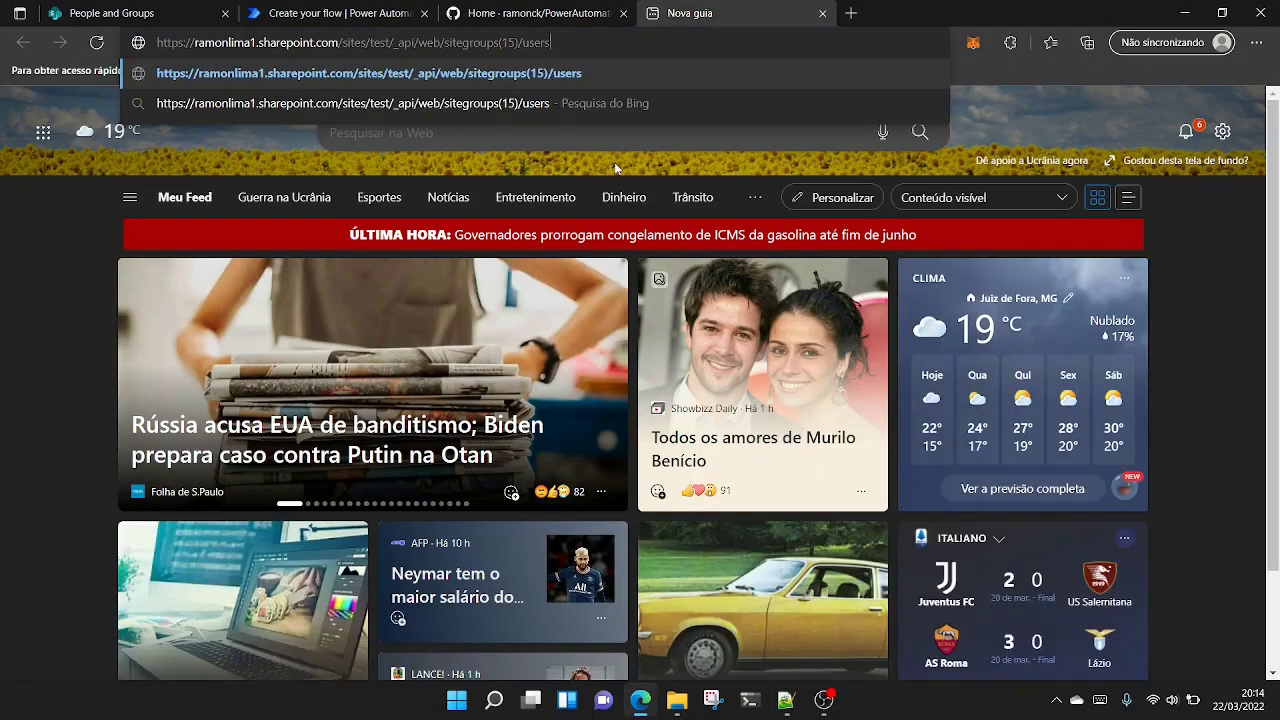
{"action": "key", "text": "Return"}
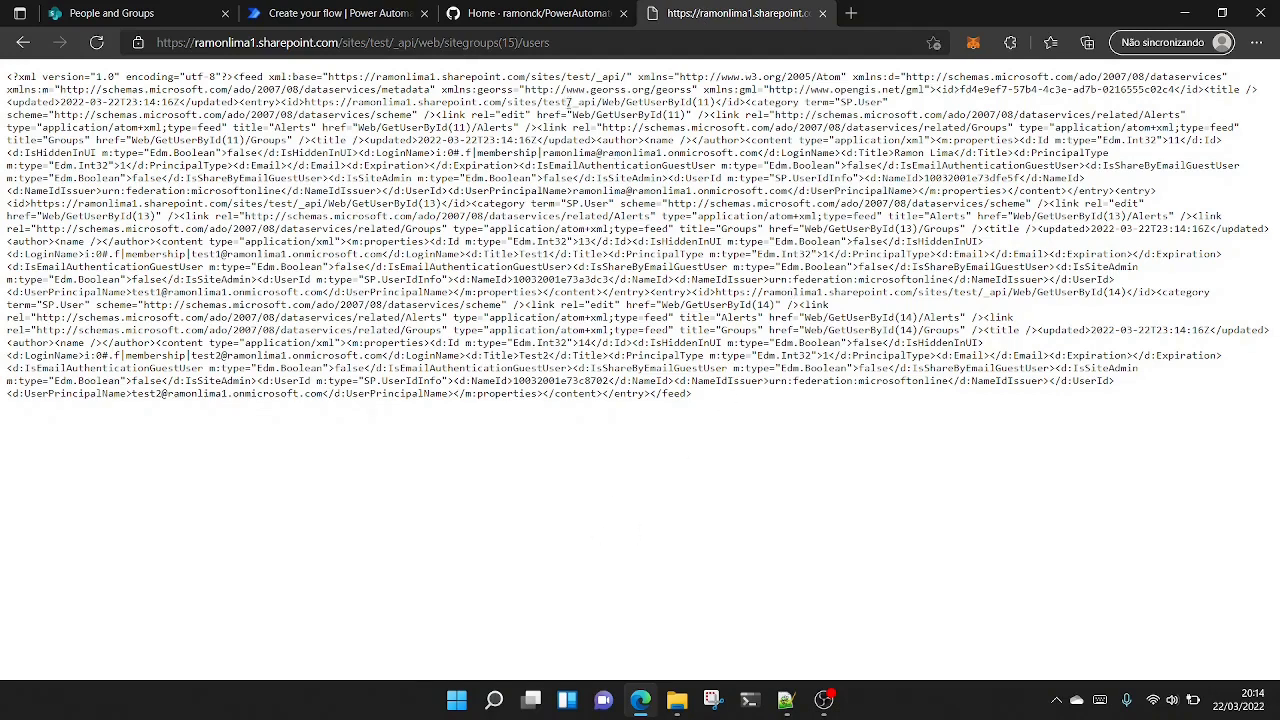
{"action": "mouse_move", "coordinate": [656, 77]}
{"action": "left_mouse_down"}
{"action": "mouse_move", "coordinate": [625, 77]}
{"action": "mouse_move", "coordinate": [638, 77]}
{"action": "left_mouse_up"}
{"action": "left_click", "coordinate": [511, 45]}
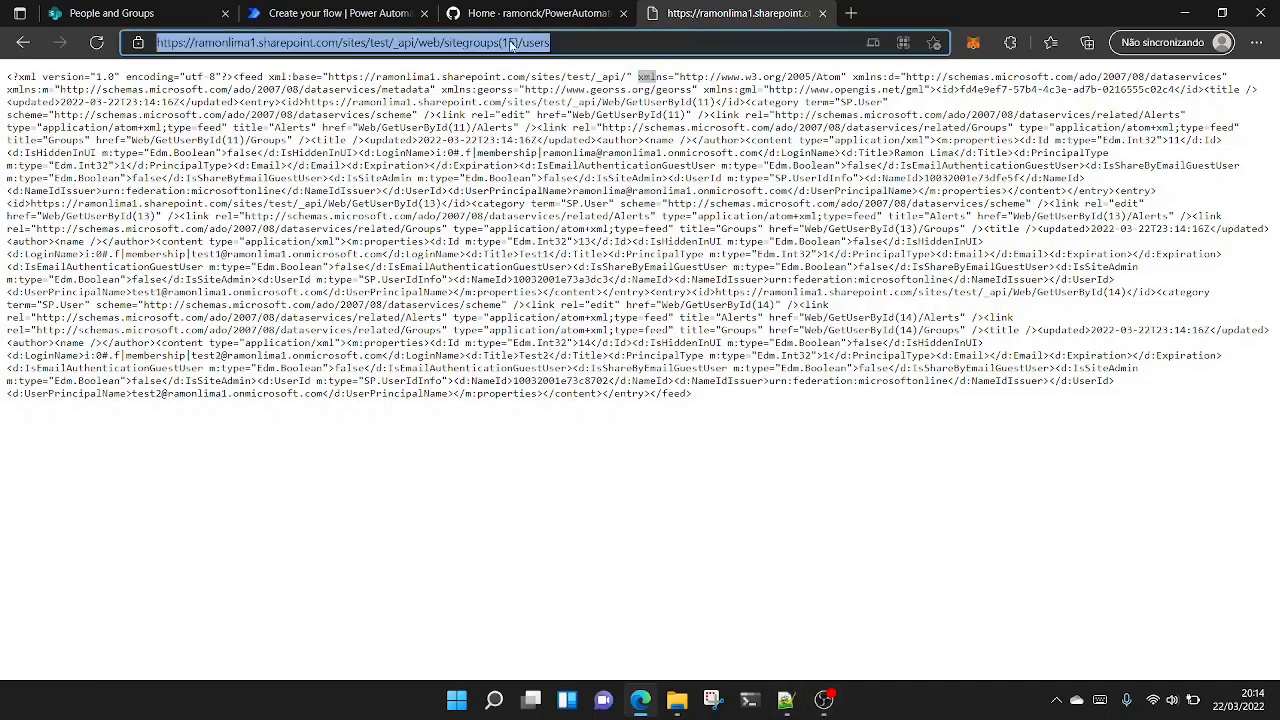
{"action": "left_click", "coordinate": [511, 45]}
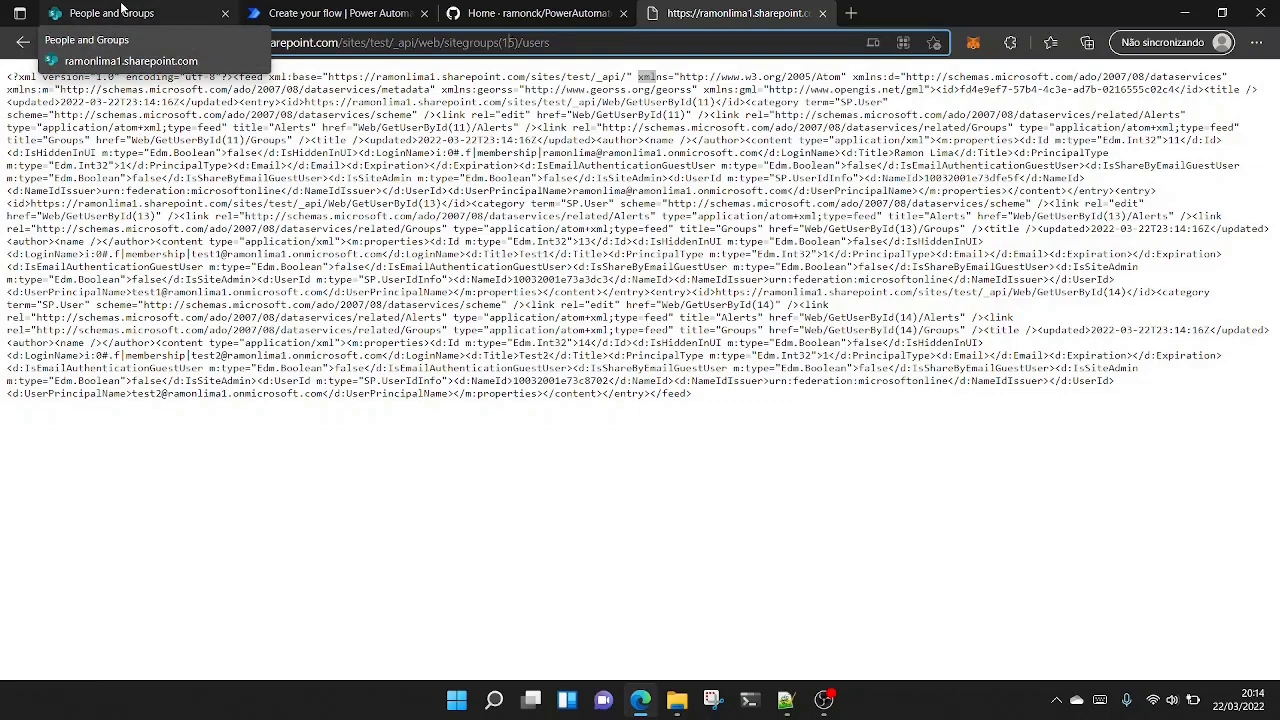
- Copy the group name "test 123" from the SharePoint group page and substitute it for GROUPNAME in the GetByName endpoint
{"action": "left_click", "coordinate": [120, 12]}
{"action": "left_click_drag", "start_coordinate": [466, 186], "coordinate": [357, 176]}
{"action": "key", "text": "ctrl+c"}
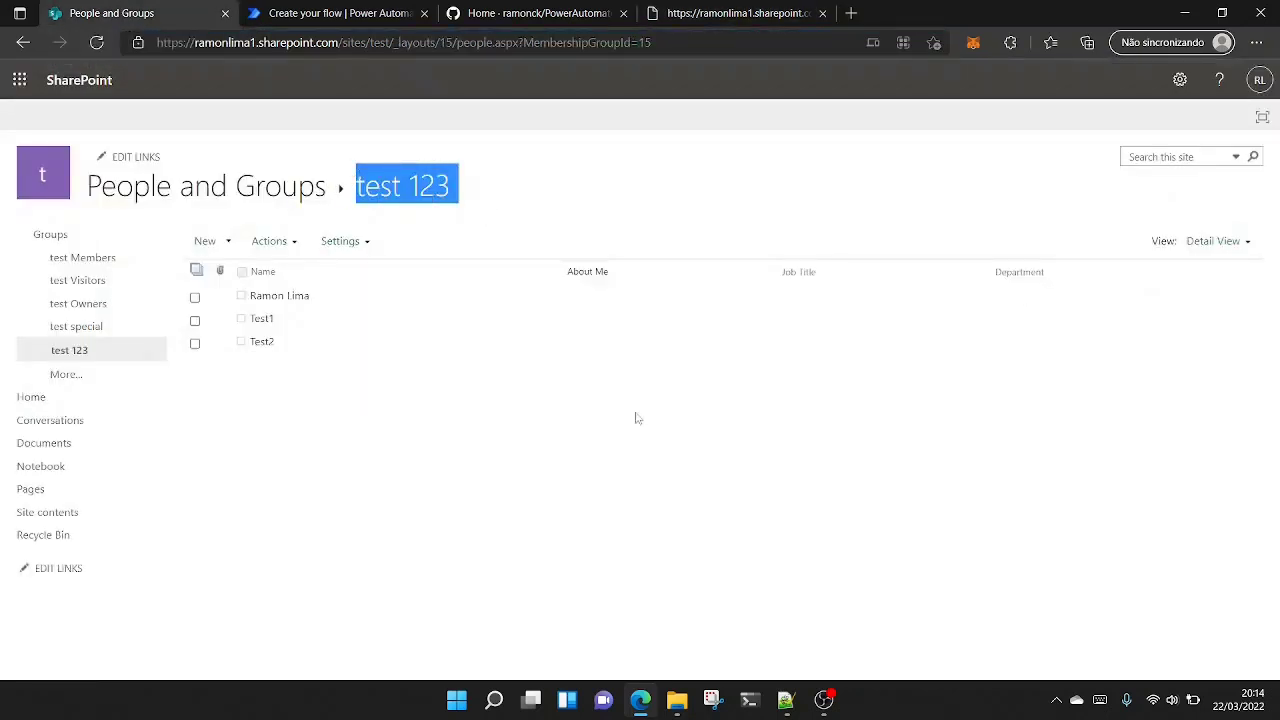
{"action": "left_click", "coordinate": [785, 700]}
{"action": "left_click", "coordinate": [822, 360]}
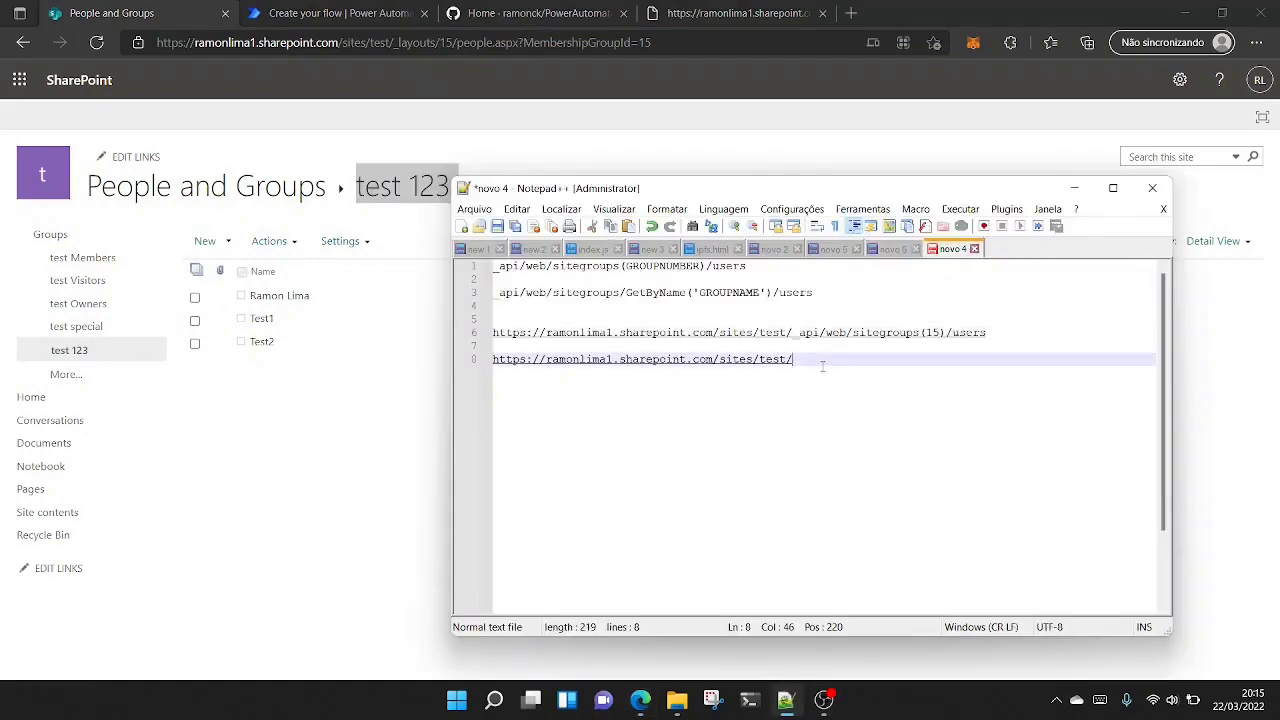
{"action": "left_click_drag", "start_coordinate": [762, 292], "coordinate": [700, 293]}
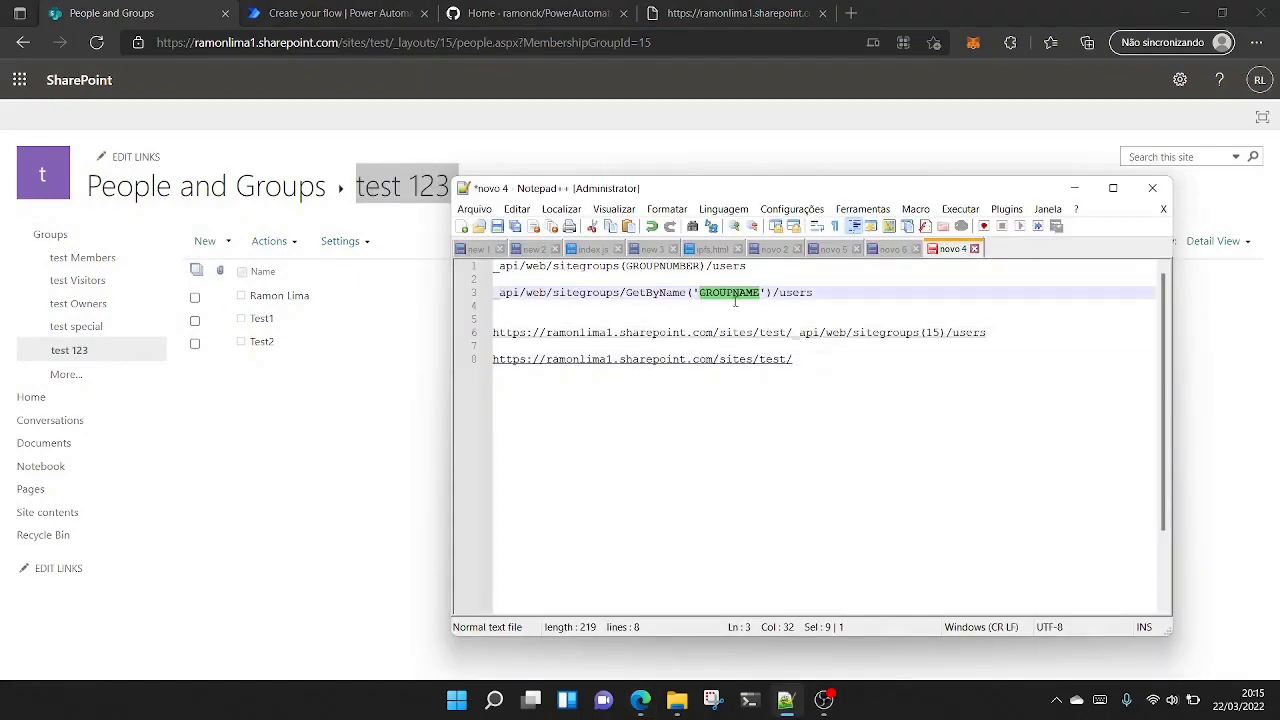
{"action": "key", "text": "ctrl+v"}
{"action": "key", "text": "BackSpace"}
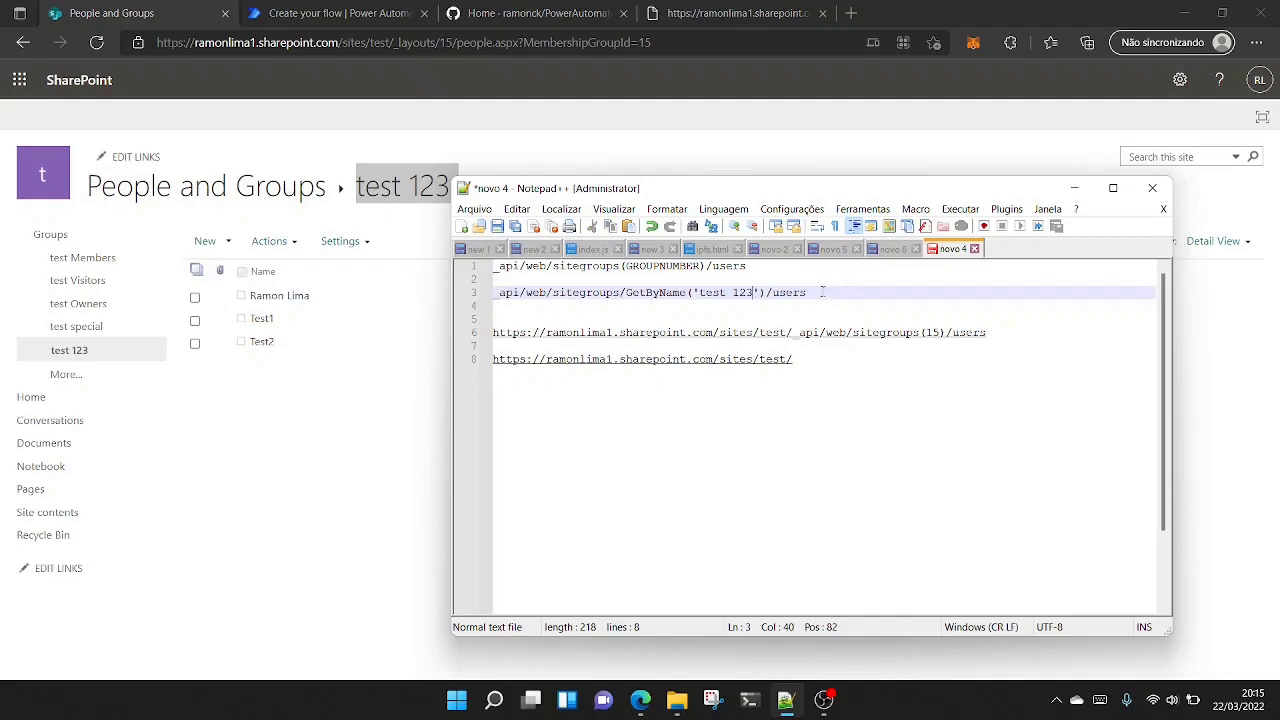
- Copy the _api/web/sitegroups/GetByName('test 123')/users endpoint and append it to the second site URL
{"action": "left_click_drag", "start_coordinate": [822, 292], "coordinate": [488, 300]}
{"action": "left_click", "coordinate": [486, 304]}
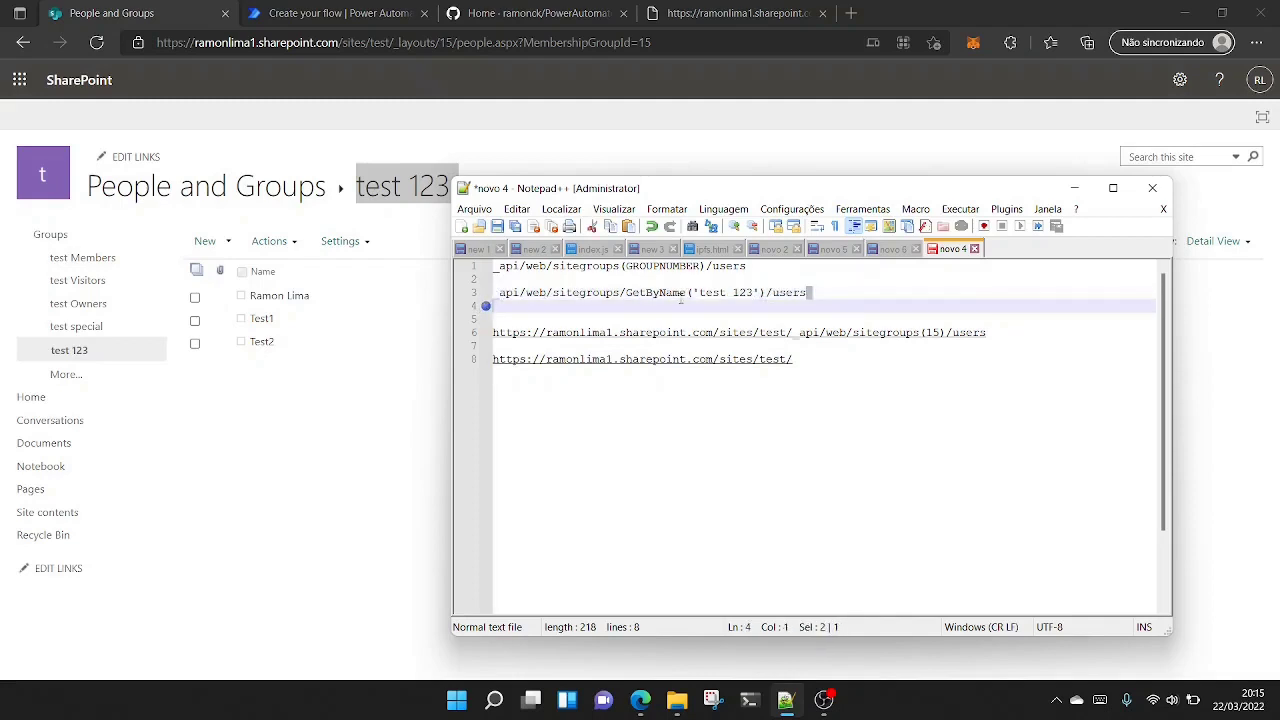
{"action": "left_click", "coordinate": [681, 292]}
{"action": "left_click_drag", "start_coordinate": [817, 292], "coordinate": [490, 296]}
{"action": "key", "text": "ctrl+c"}
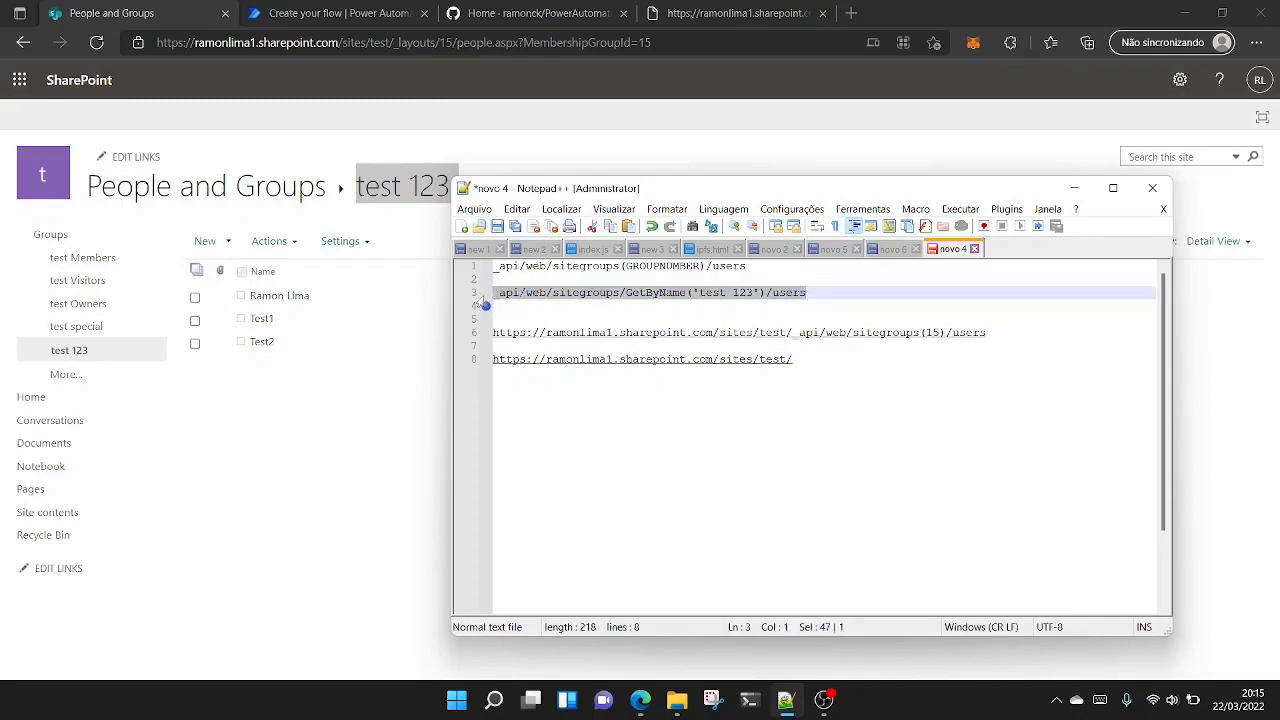
{"action": "left_click", "coordinate": [810, 360]}
{"action": "key", "text": "ctrl+v"}
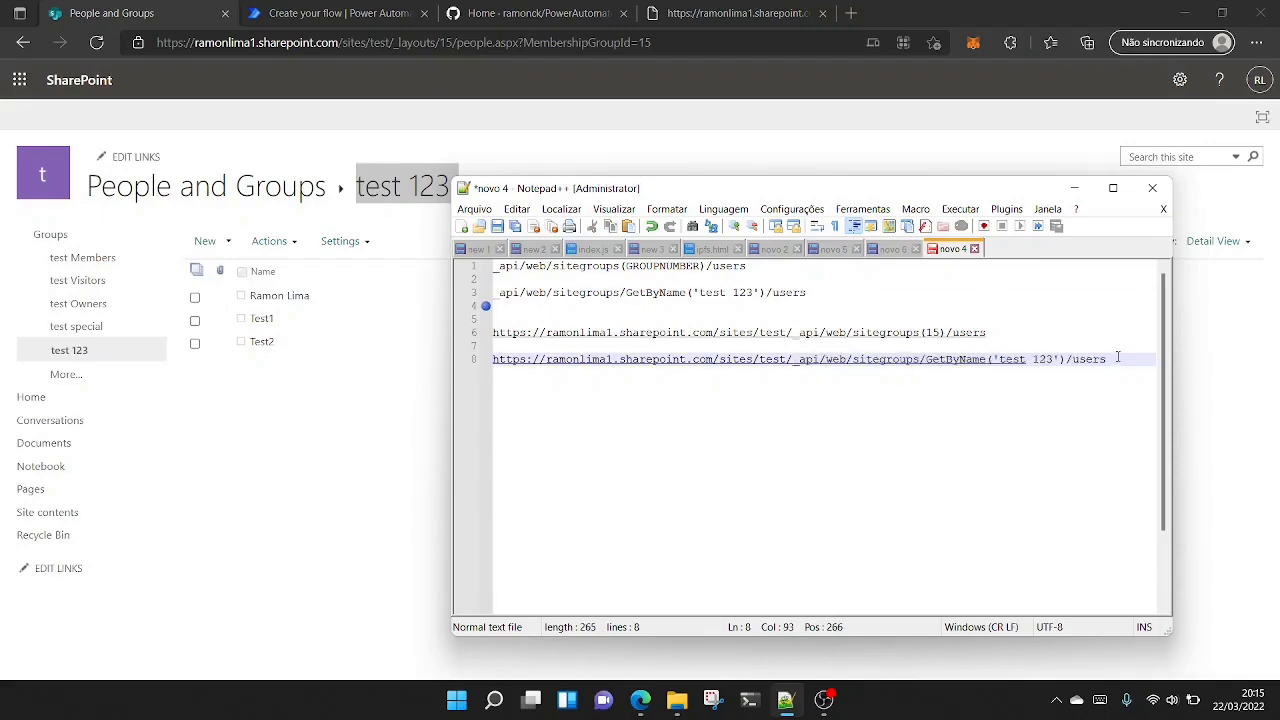
- Copy the full GetByName('test 123')/users URL and load it in the browser tab showing the earlier endpoint response
{"action": "left_click_drag", "start_coordinate": [1117, 357], "coordinate": [457, 366]}
{"action": "key", "text": "ctrl+c"}
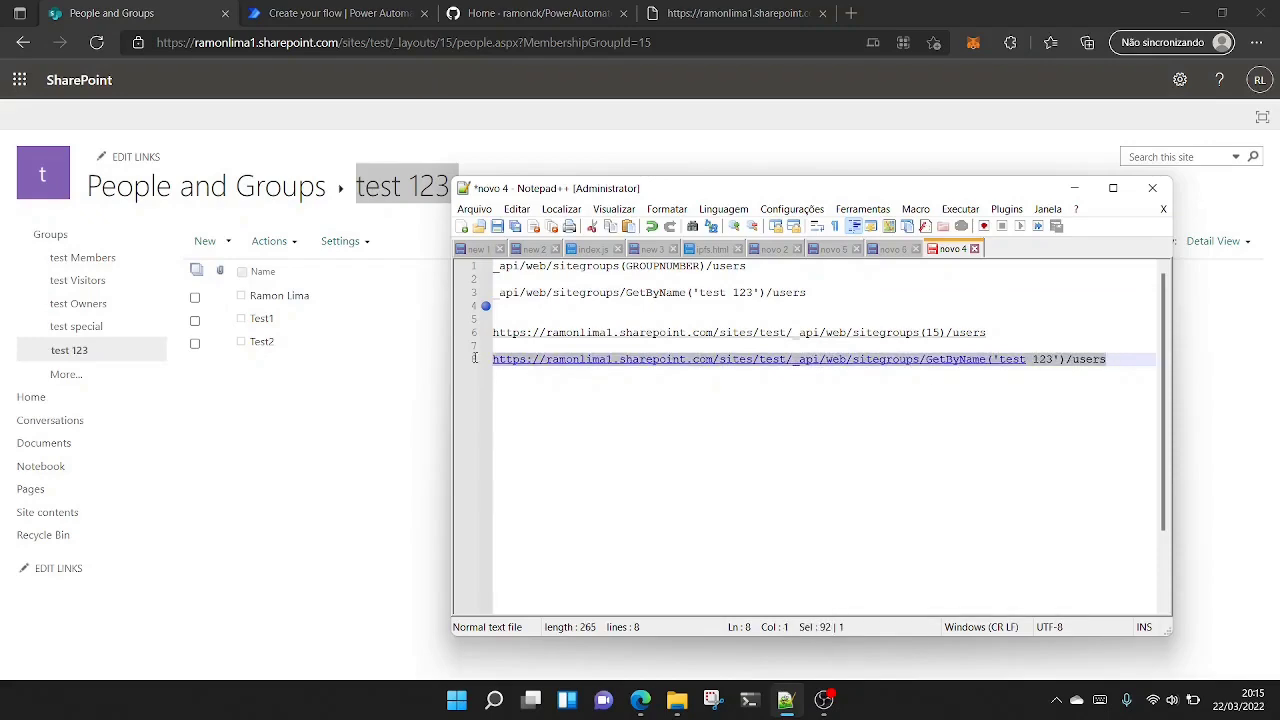
{"action": "left_click", "coordinate": [716, 14]}
{"action": "left_click", "coordinate": [550, 42]}
{"action": "key", "text": "ctrl+v"}
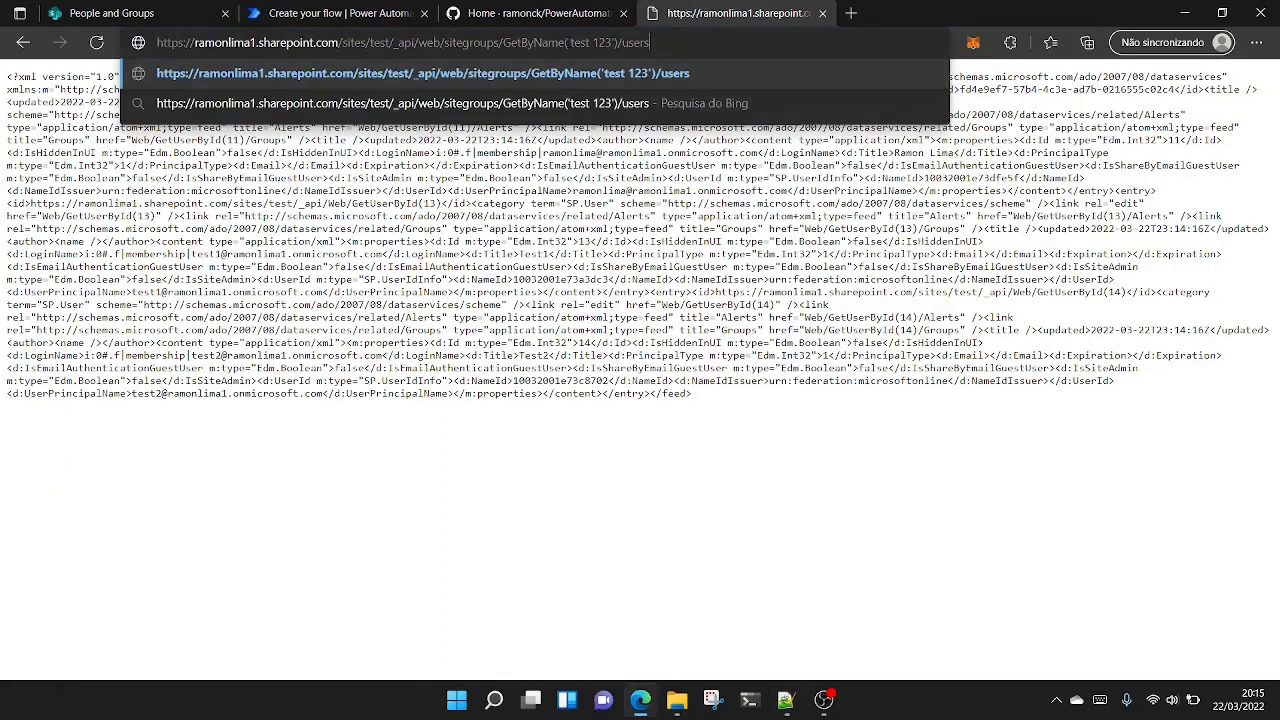
{"action": "key", "text": "Return"}
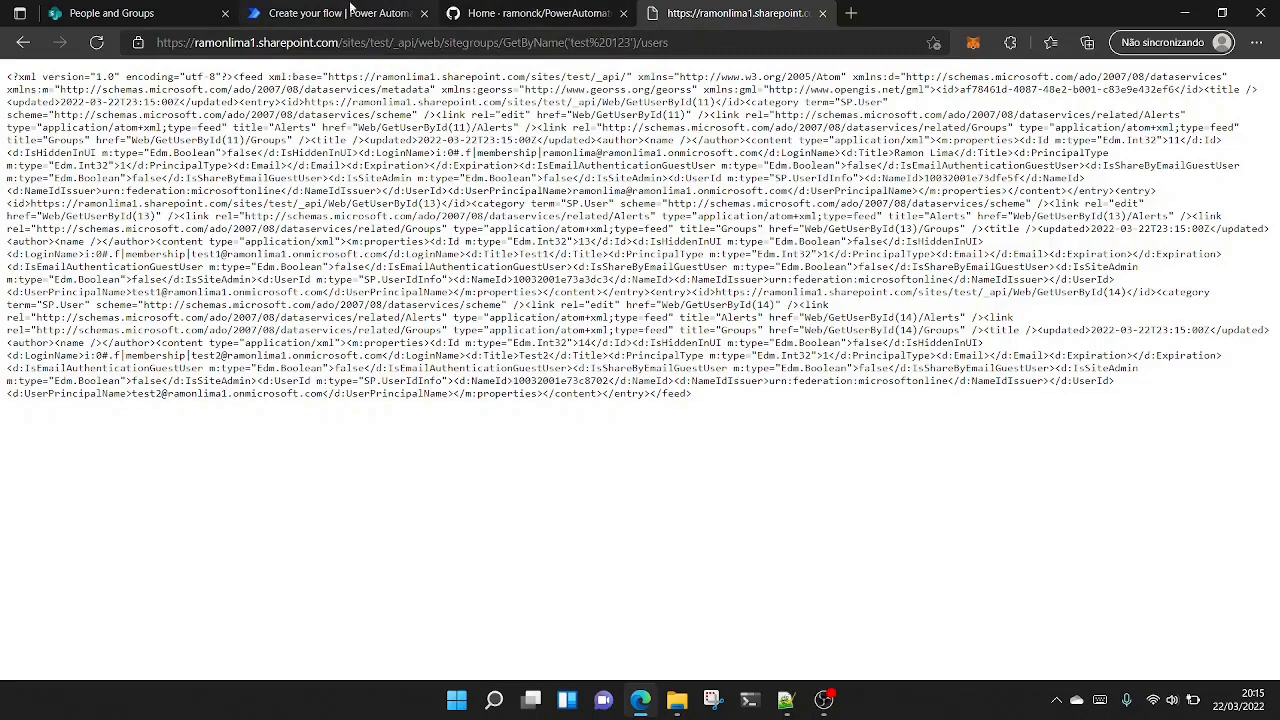
- Copy _api/web/sitegroups/GetByName('test 123')/users from Notepad++ and set it as the Uri of the flow's SharePoint HTTP request
{"action": "left_click", "coordinate": [347, 10]}
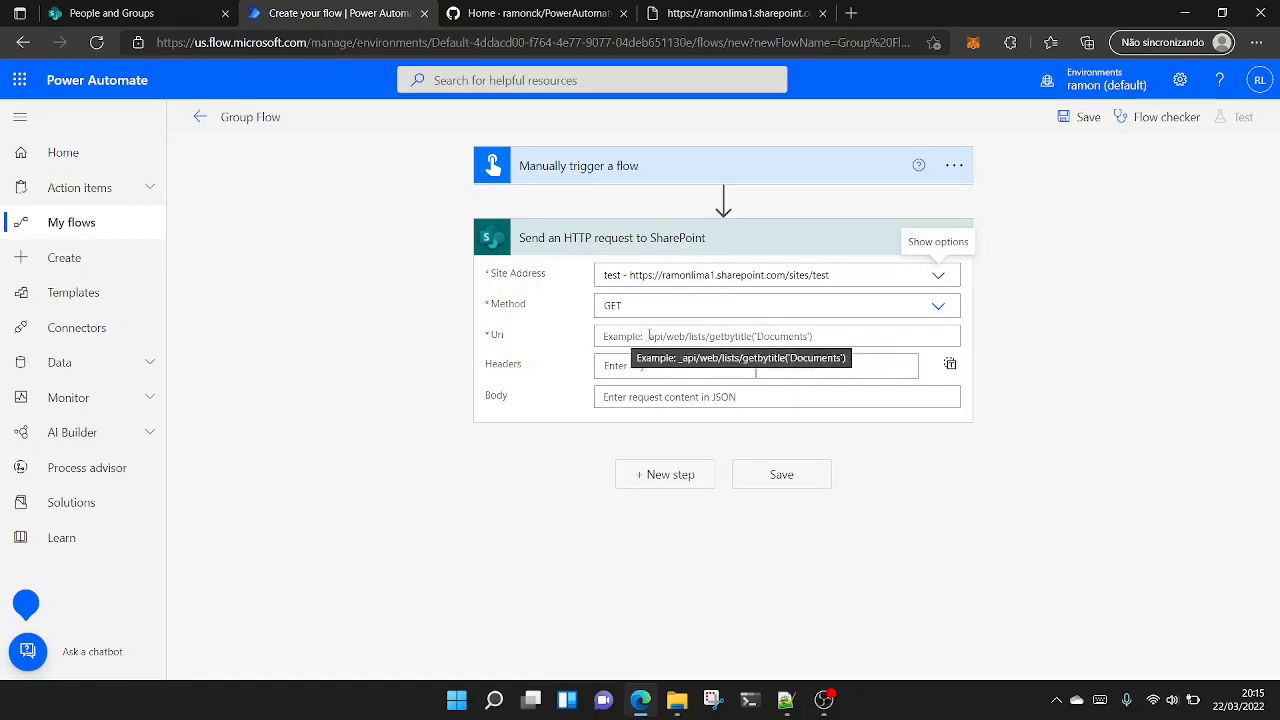
{"action": "left_click", "coordinate": [787, 701]}
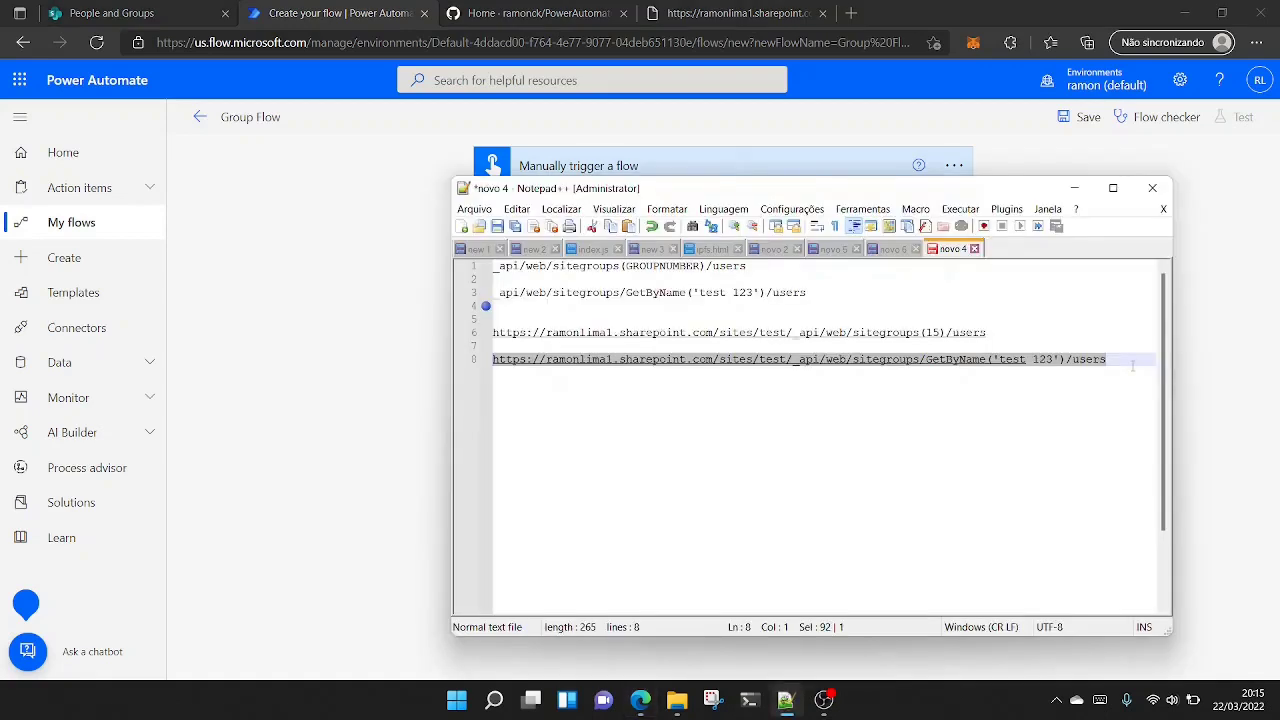
{"action": "left_click_drag", "start_coordinate": [1106, 359], "coordinate": [790, 359]}
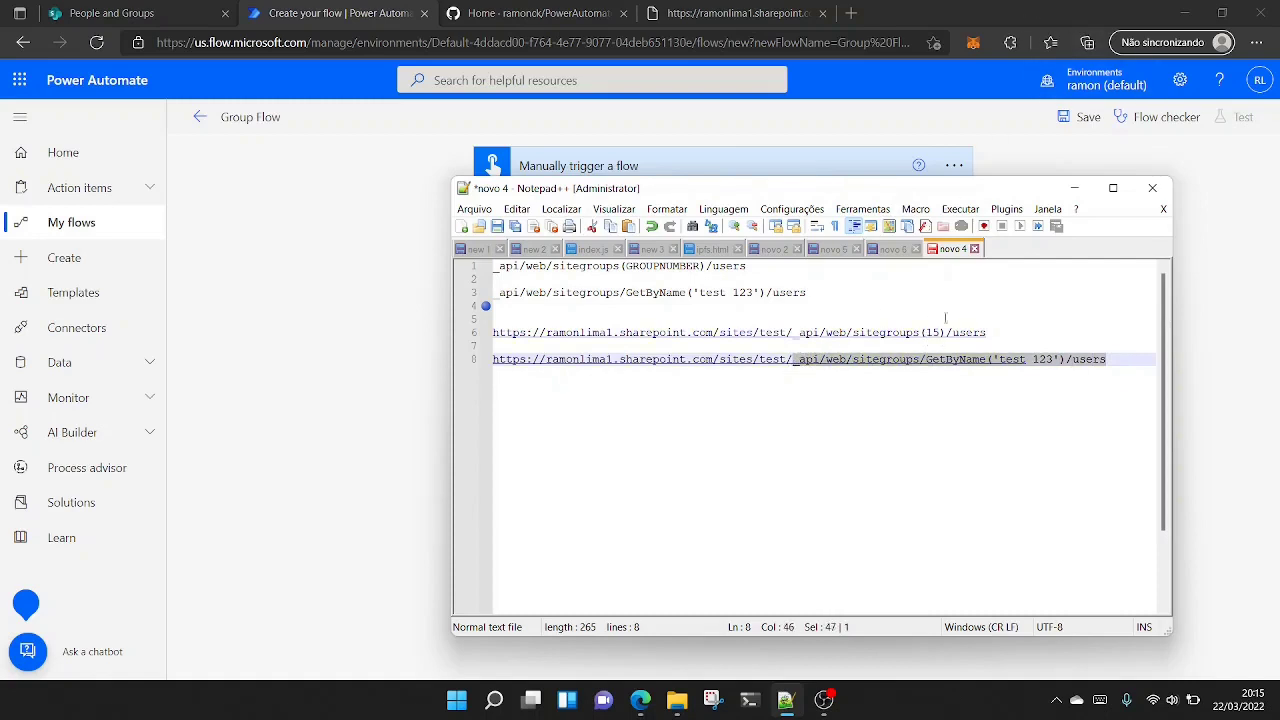
{"action": "left_click", "coordinate": [1030, 12]}
{"action": "left_click", "coordinate": [645, 337]}
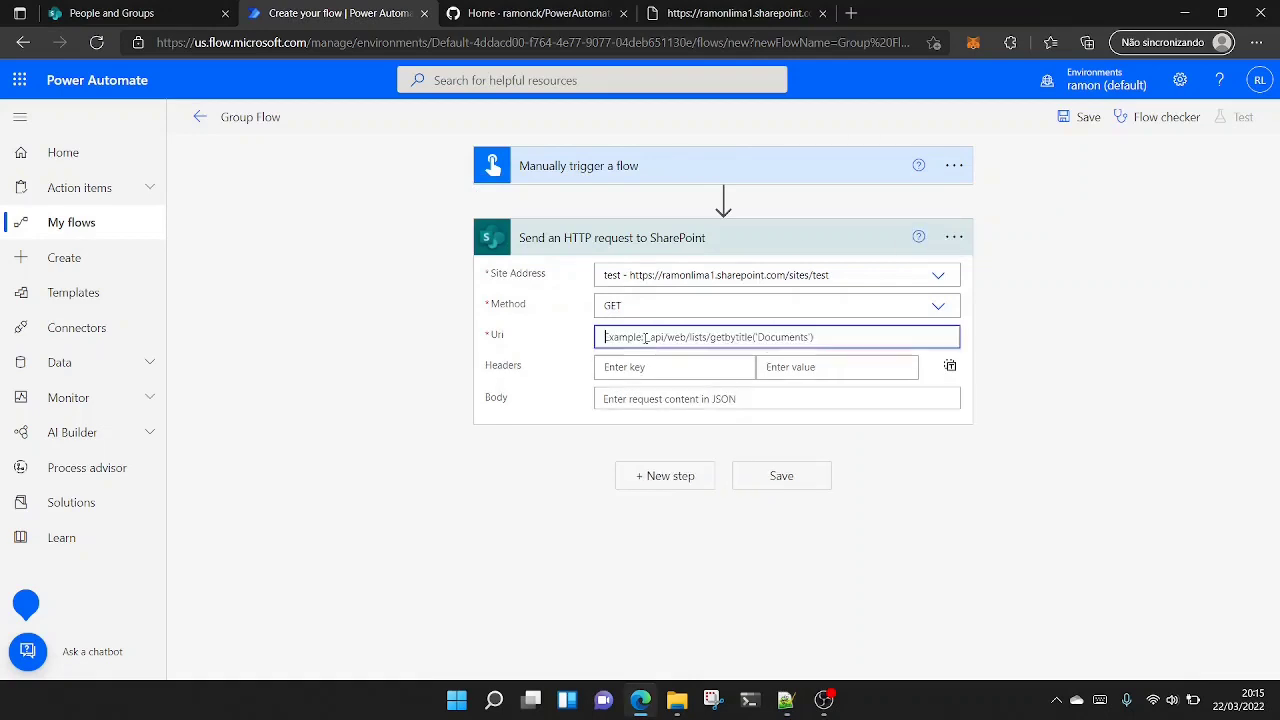
{"action": "type", "text": "_api/web/sitegroups/GetByName('test 123')/users"}
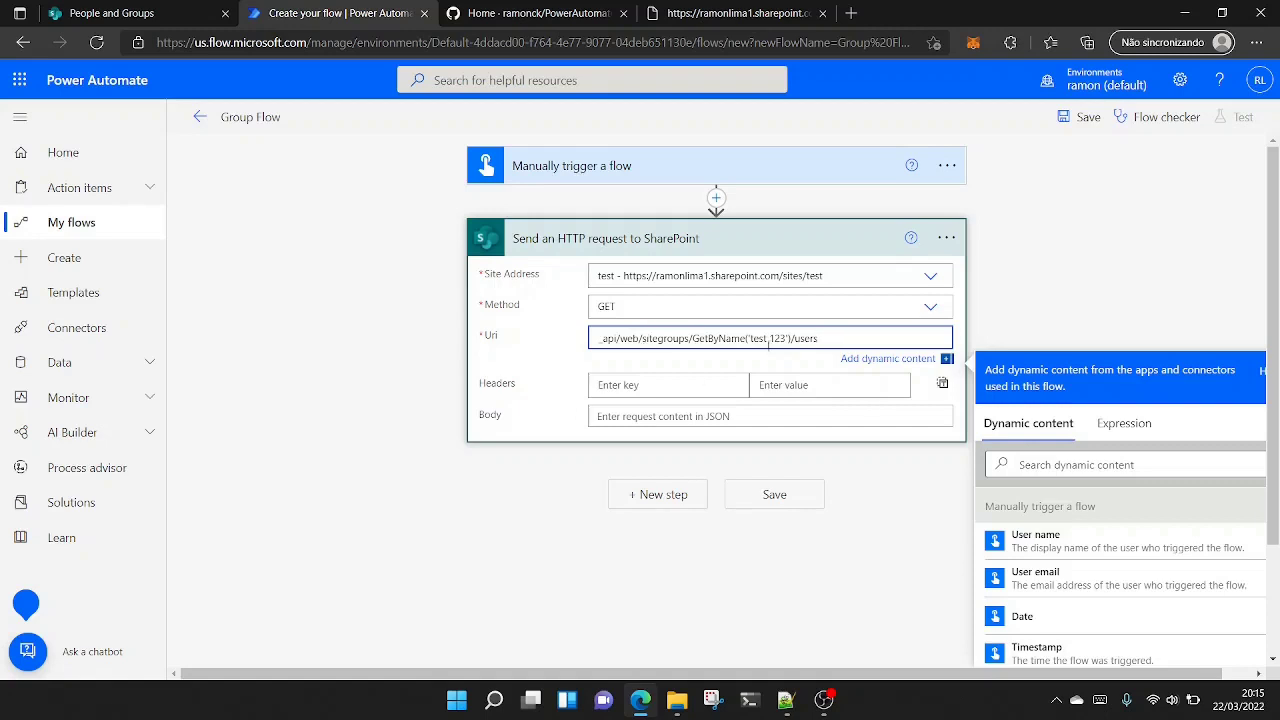
{"action": "left_click", "coordinate": [545, 388]}
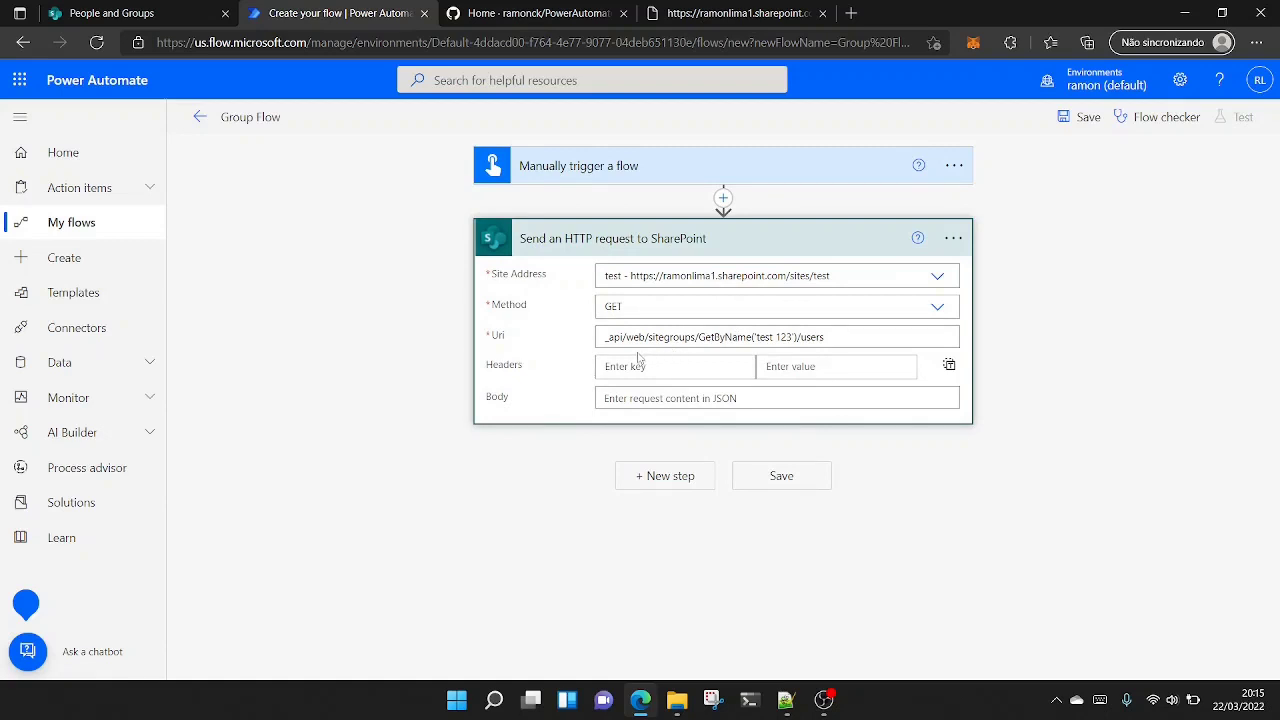
- Add a Compose action after the HTTP request and set its Inputs to the request's body output
{"action": "left_click", "coordinate": [648, 489]}
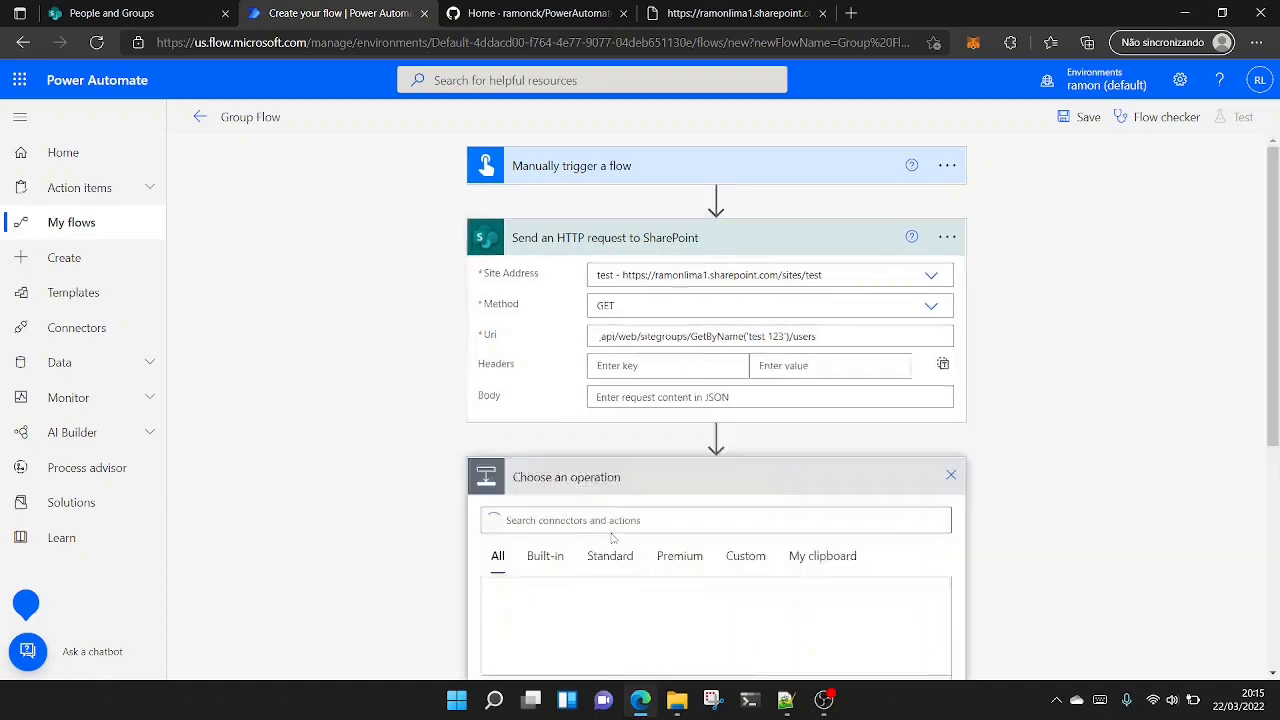
{"action": "type", "text": "compose"}
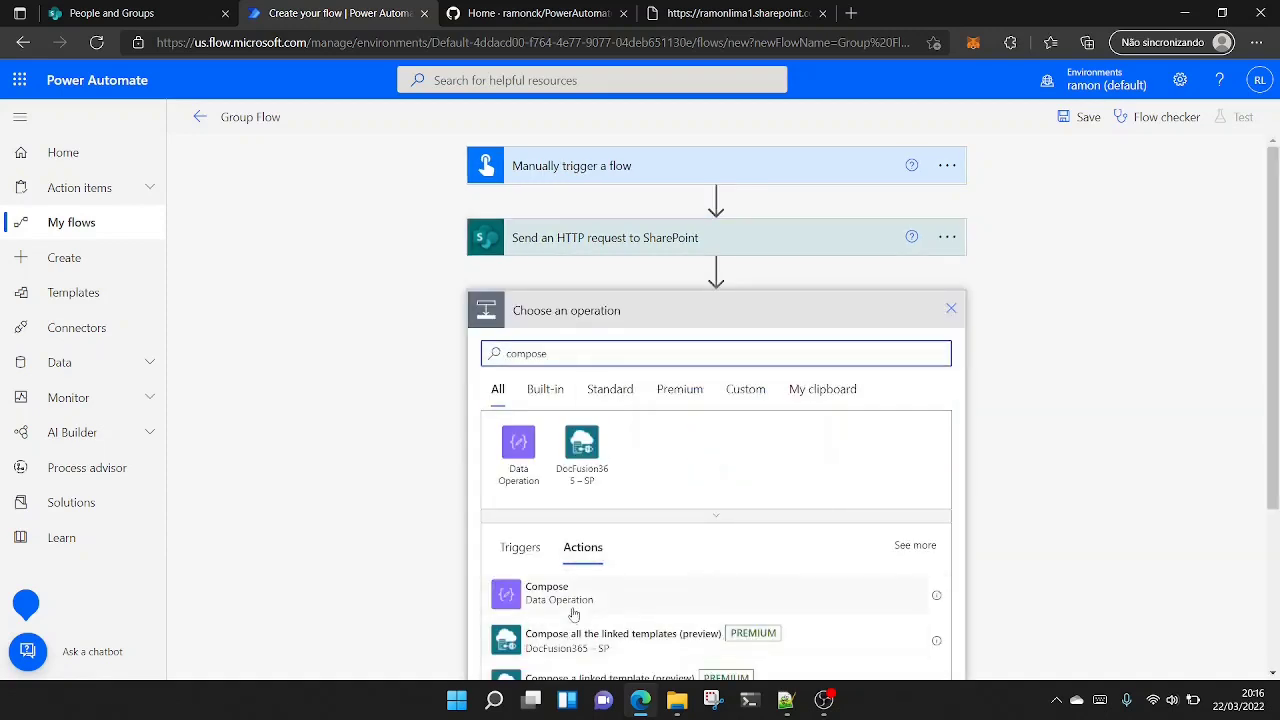
{"action": "left_click", "coordinate": [560, 592]}
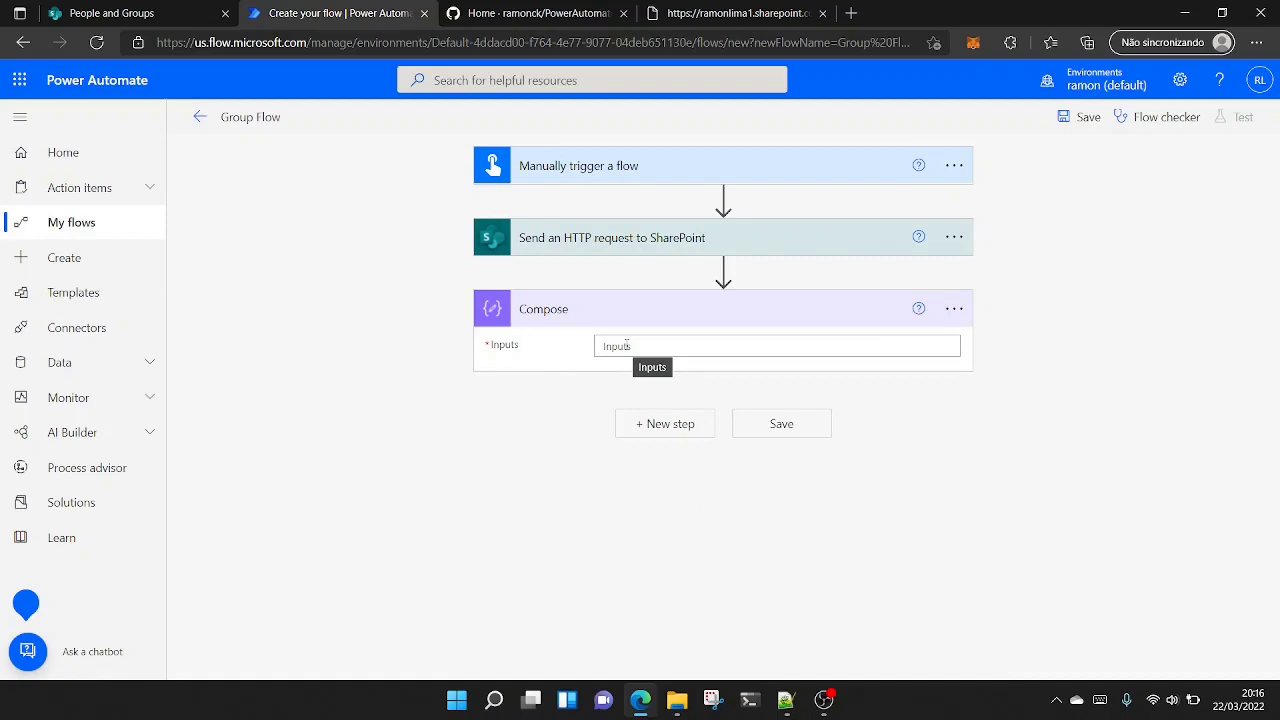
{"action": "left_click", "coordinate": [626, 345]}
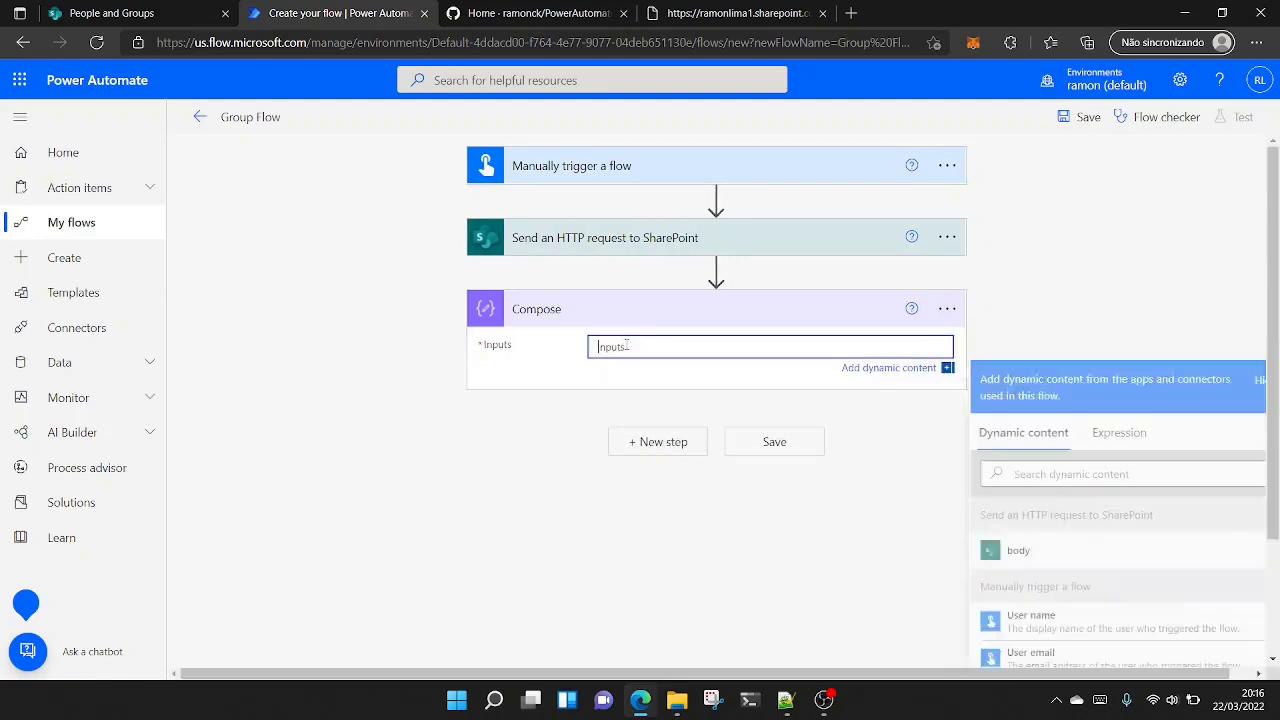
{"action": "left_click", "coordinate": [1021, 553]}
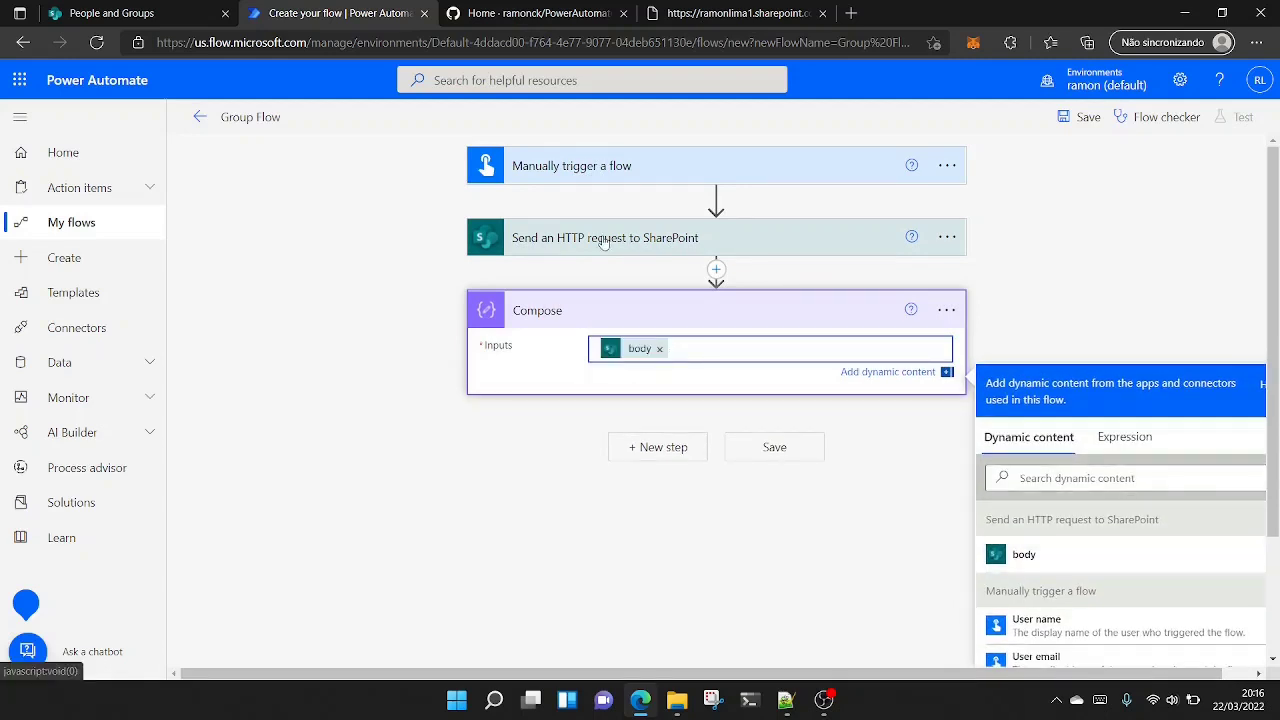
{"action": "left_click", "coordinate": [1003, 263]}
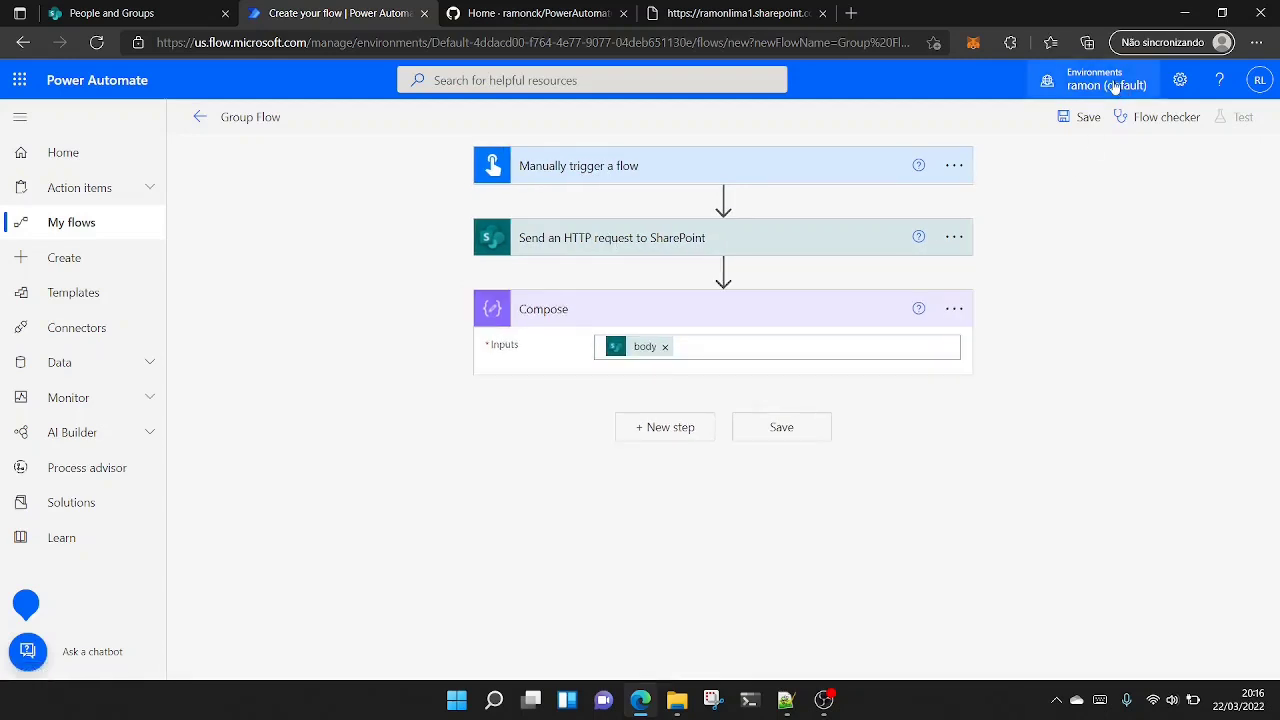
- Save Group Flow and run a manual test of it with the SharePoint connection
{"action": "left_click", "coordinate": [1069, 118]}
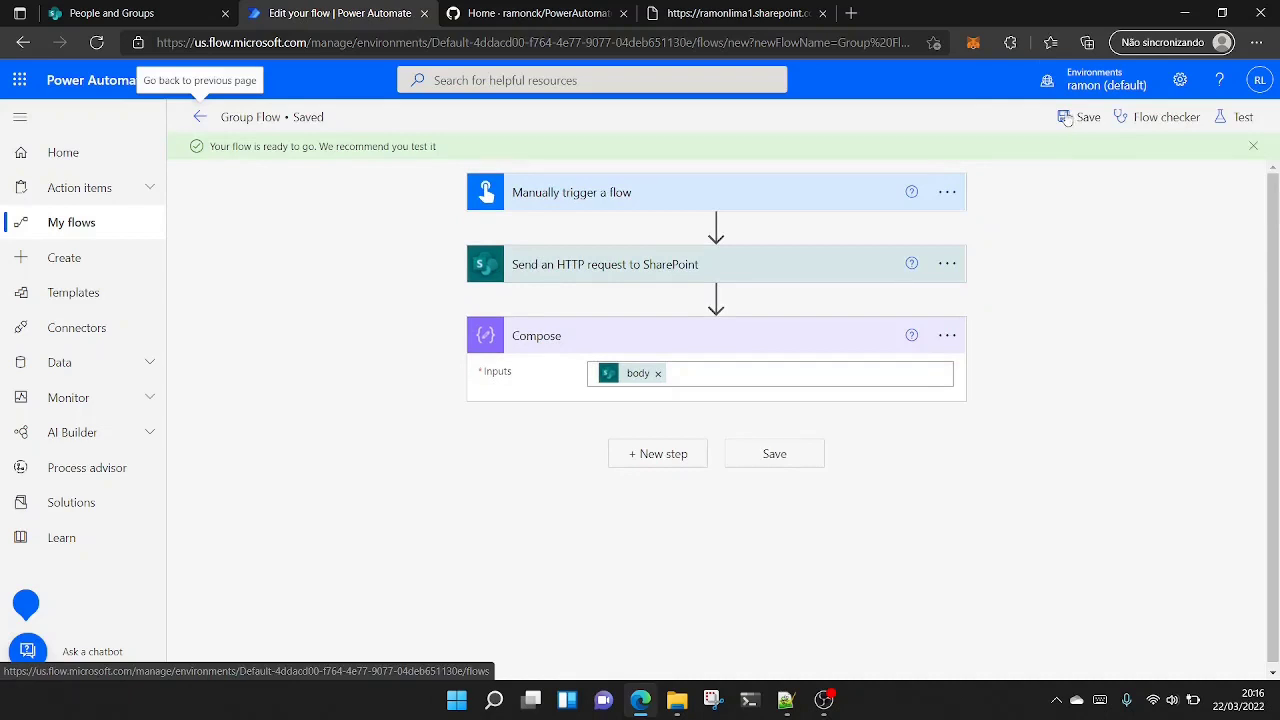
{"action": "left_click", "coordinate": [1234, 122]}
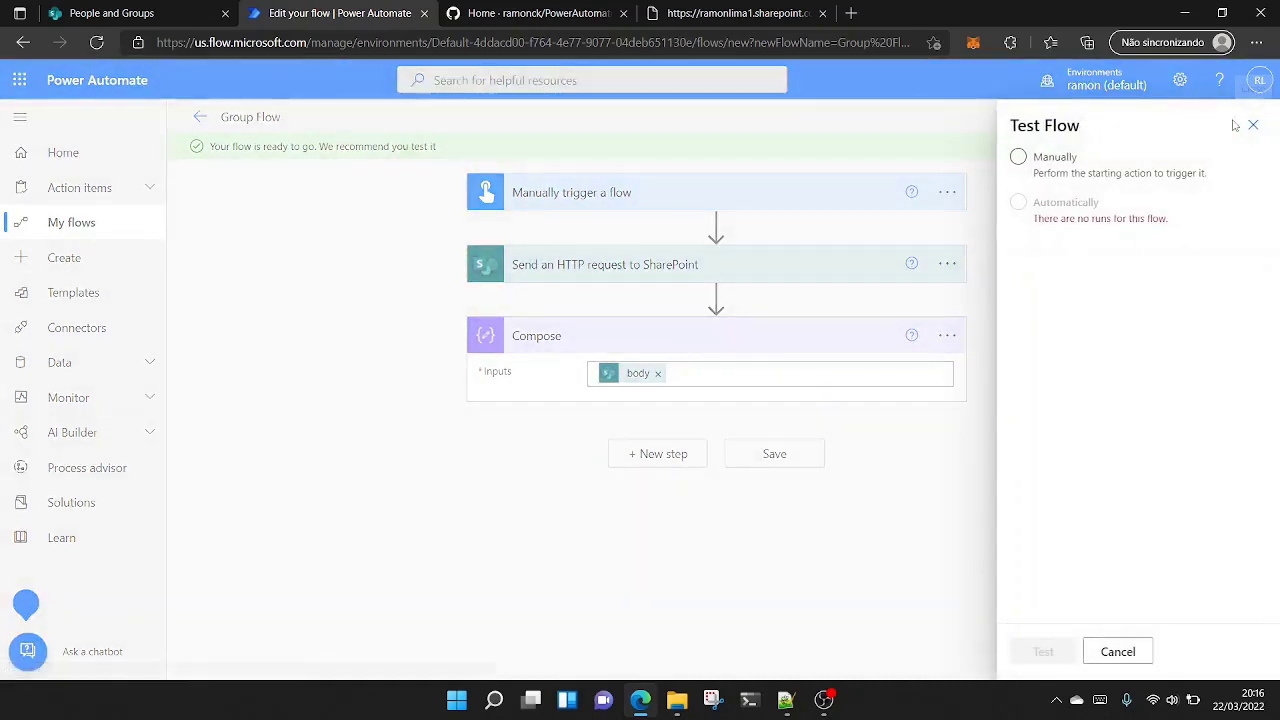
{"action": "left_click", "coordinate": [1027, 162]}
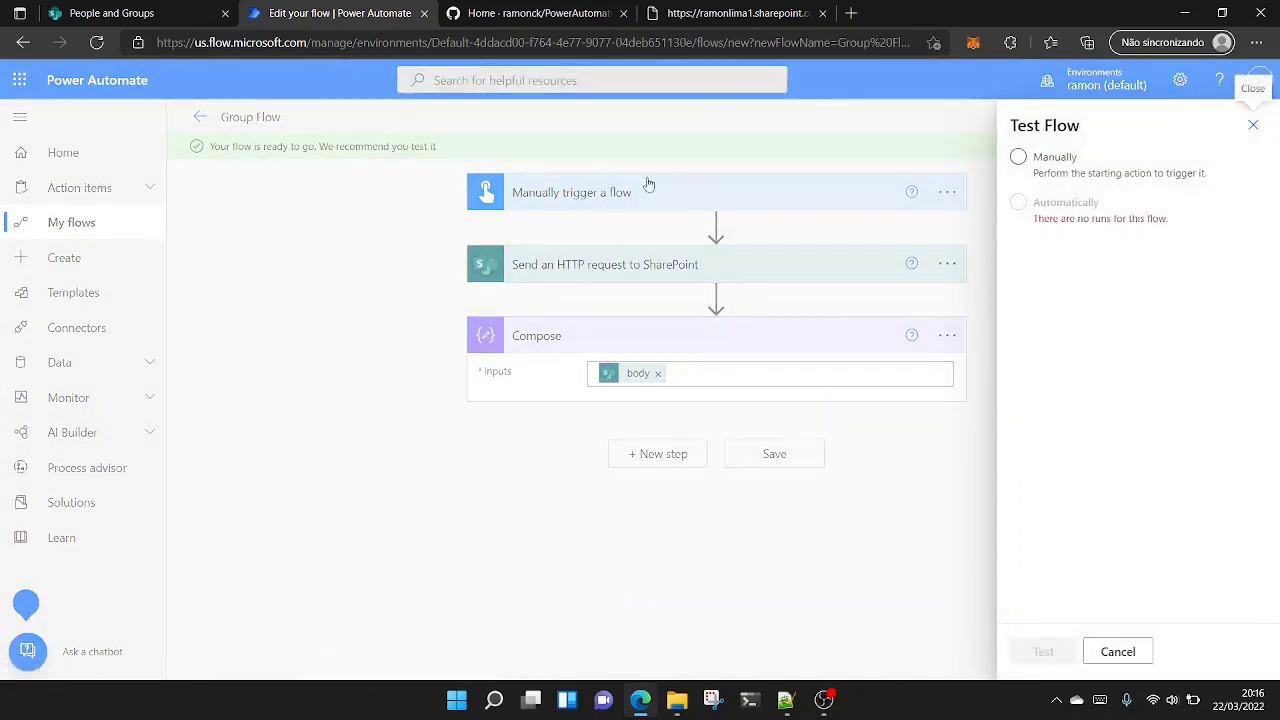
{"action": "left_click", "coordinate": [1019, 160]}
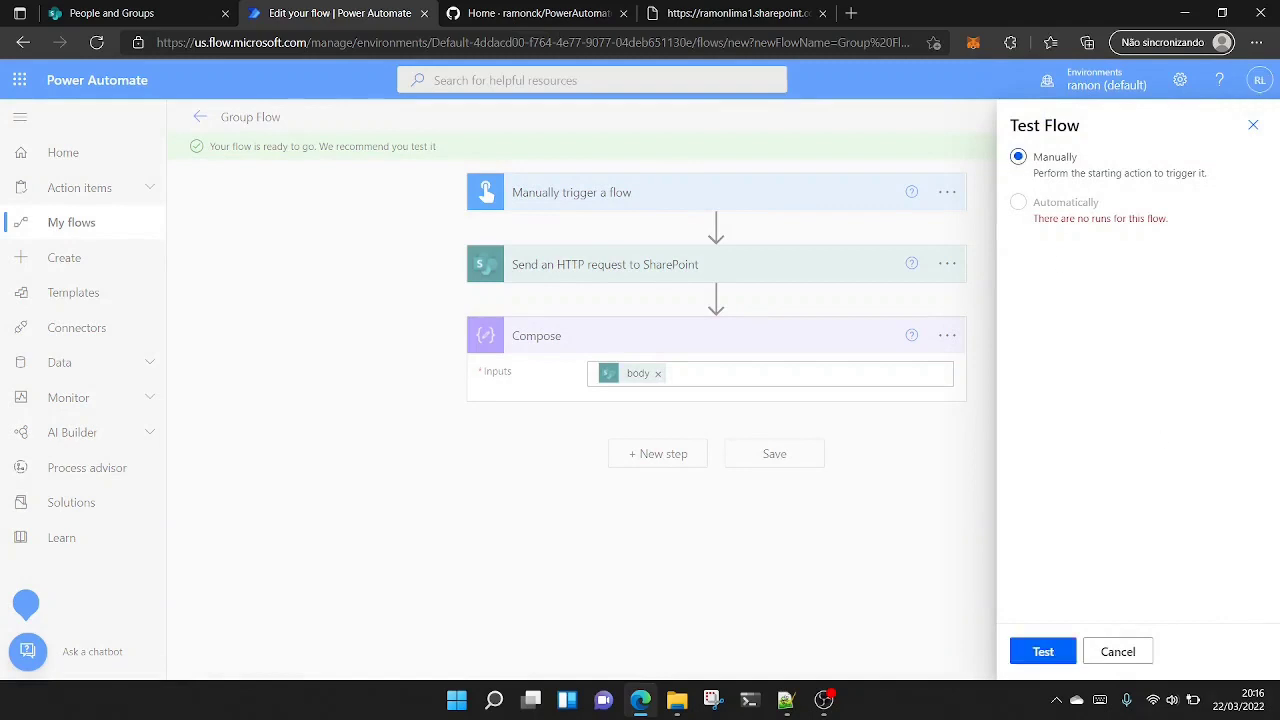
{"action": "left_click", "coordinate": [1041, 658]}
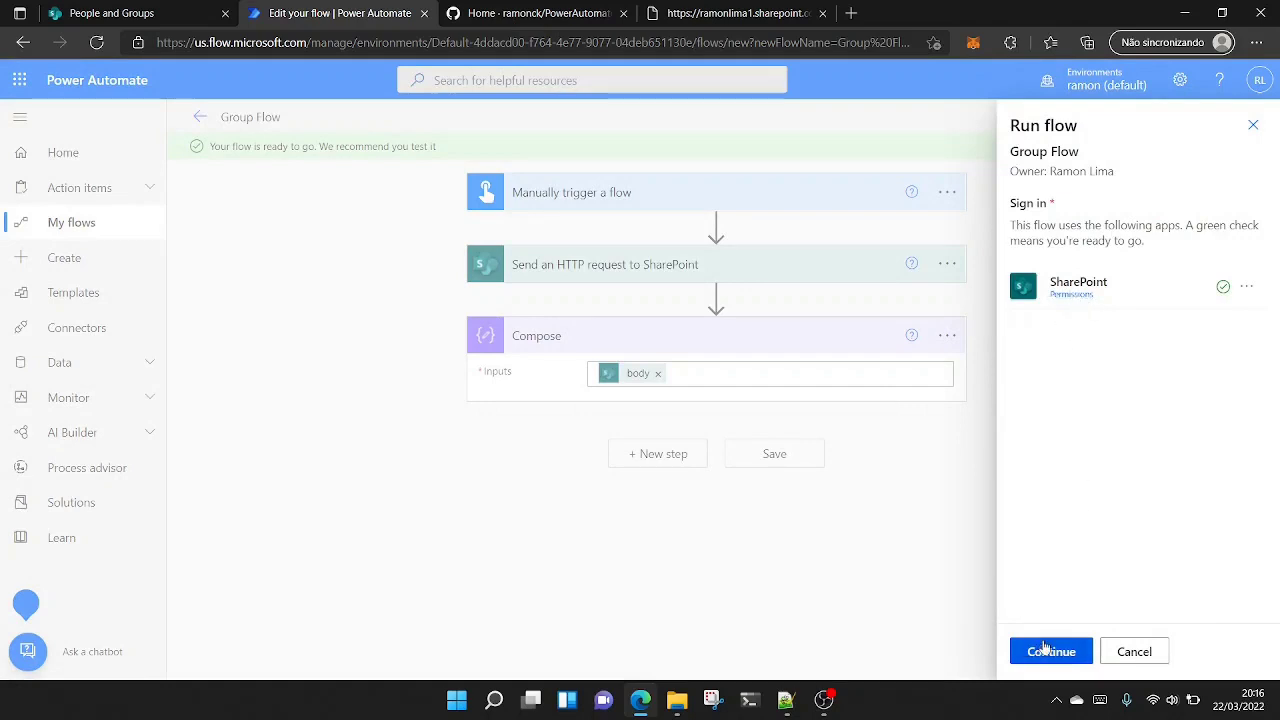
{"action": "left_click", "coordinate": [1045, 649]}
{"action": "left_click", "coordinate": [1045, 650]}
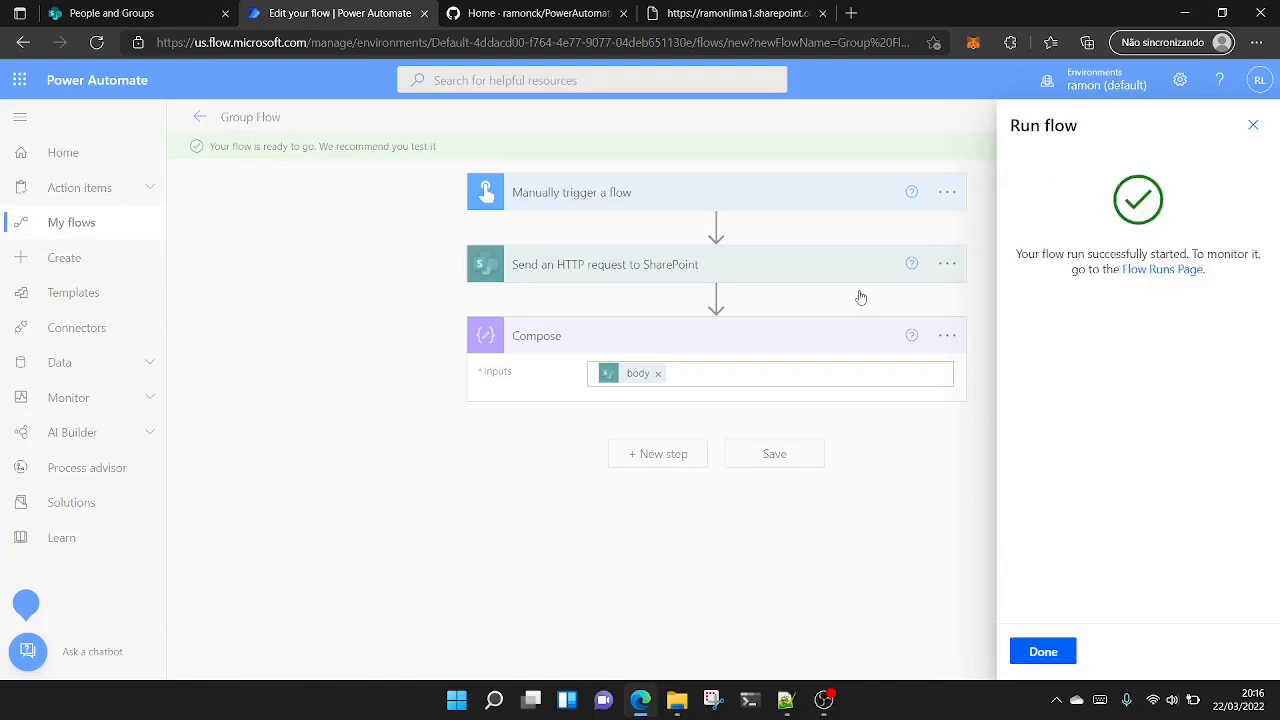
{"action": "left_click", "coordinate": [1043, 652]}
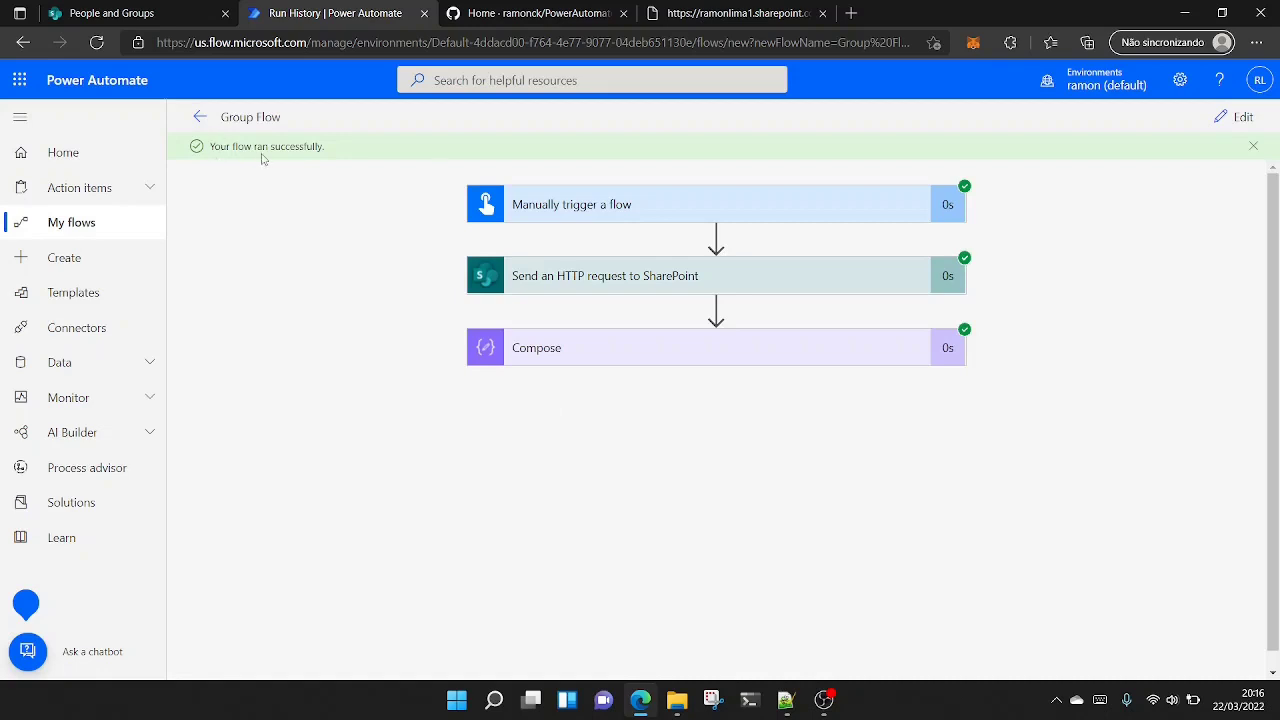
- Copy the full inputs JSON from the Compose action's run details and paste it into a new Notepad++ document
{"action": "left_click", "coordinate": [779, 358]}
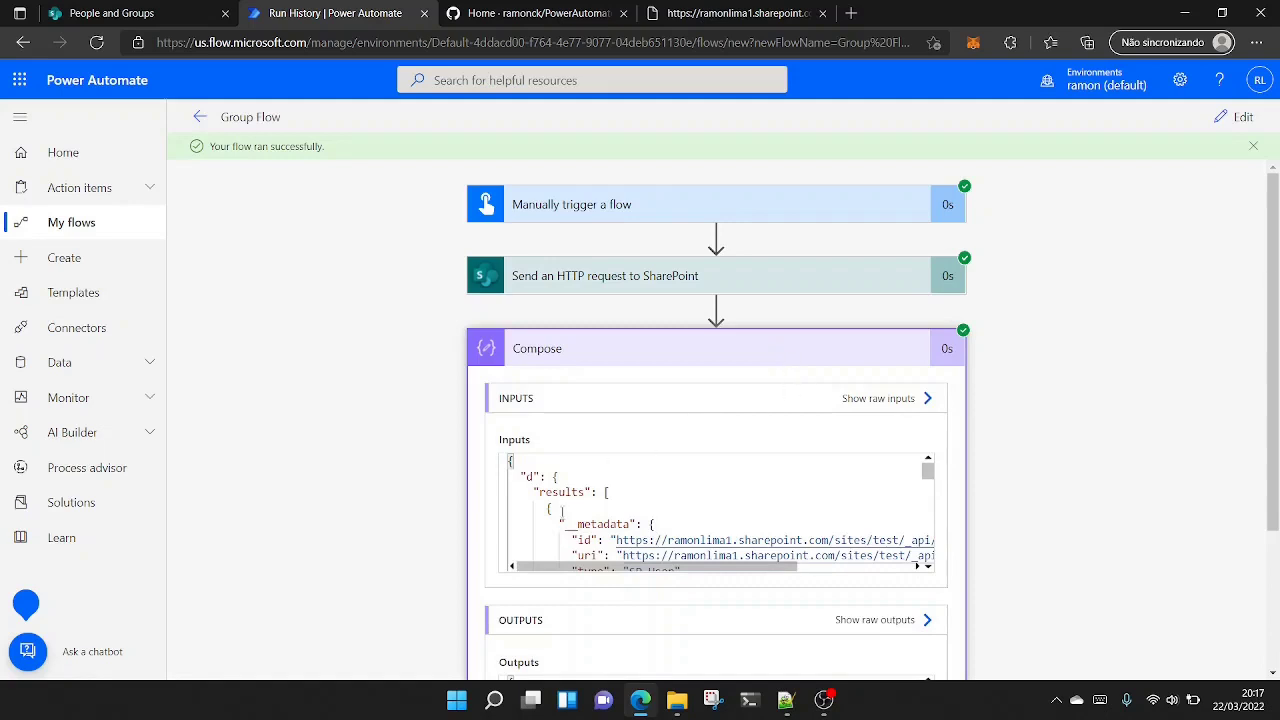
{"action": "scroll", "coordinate": [564, 500], "scroll_direction": "down", "scroll_amount": 2}
{"action": "scroll", "coordinate": [564, 490], "scroll_direction": "up", "scroll_amount": 3}
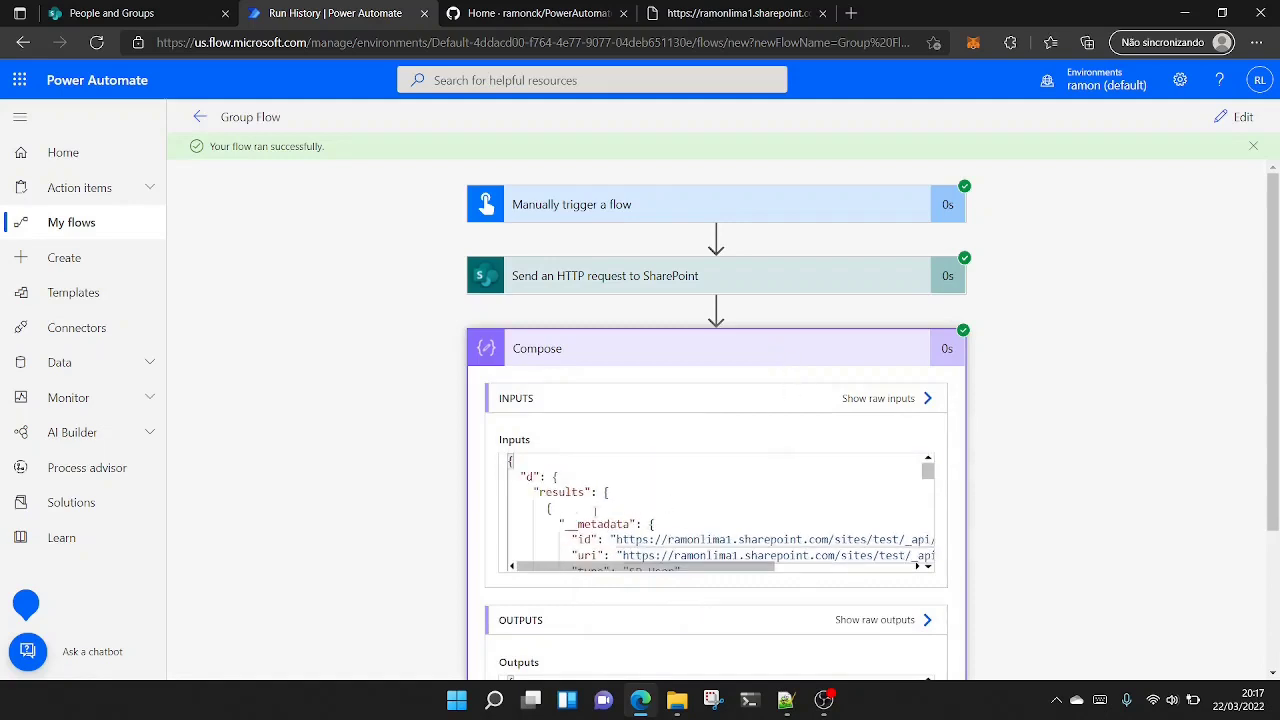
{"action": "scroll", "coordinate": [1040, 470], "scroll_direction": "down", "scroll_amount": 2}
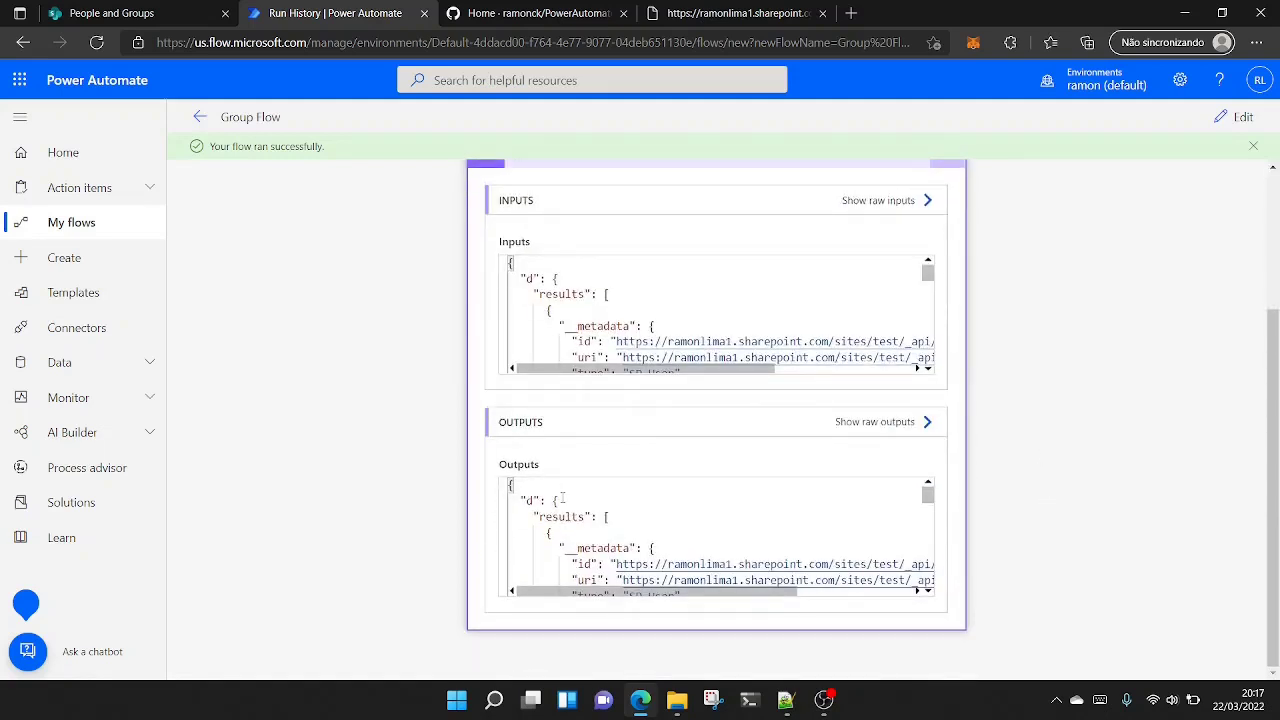
{"action": "left_click", "coordinate": [572, 314]}
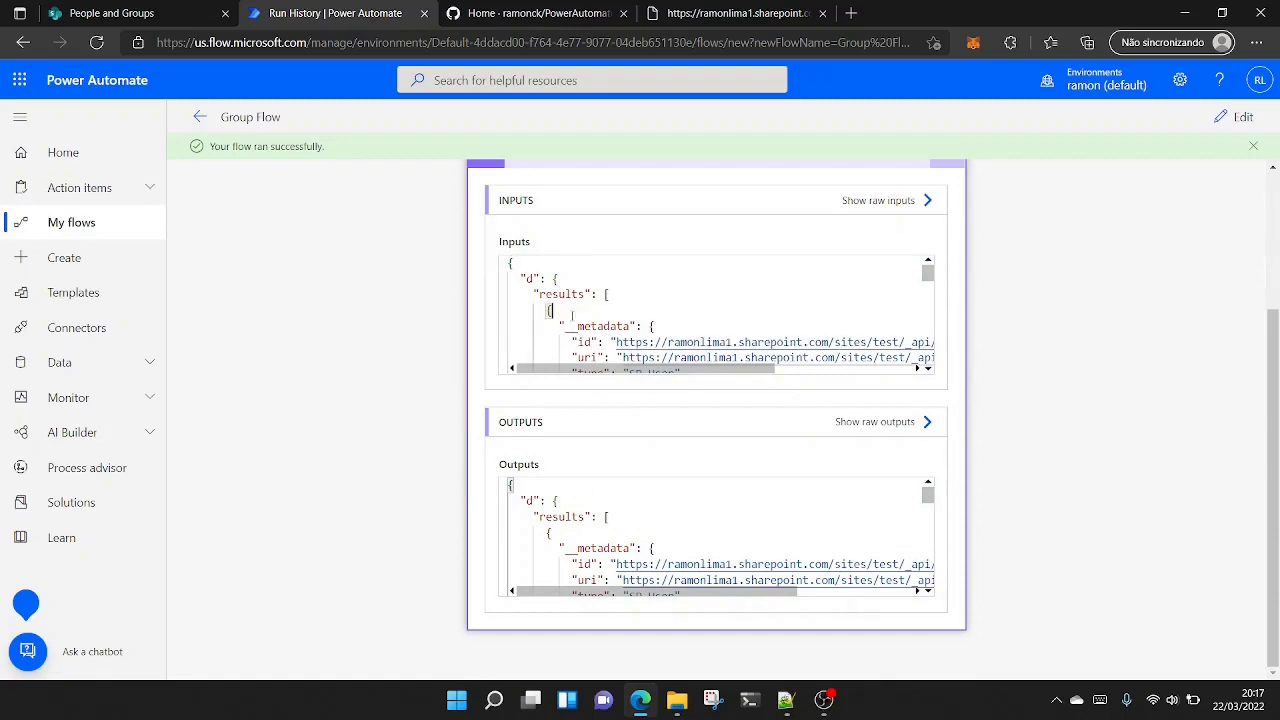
{"action": "key", "text": "ctrl+a"}
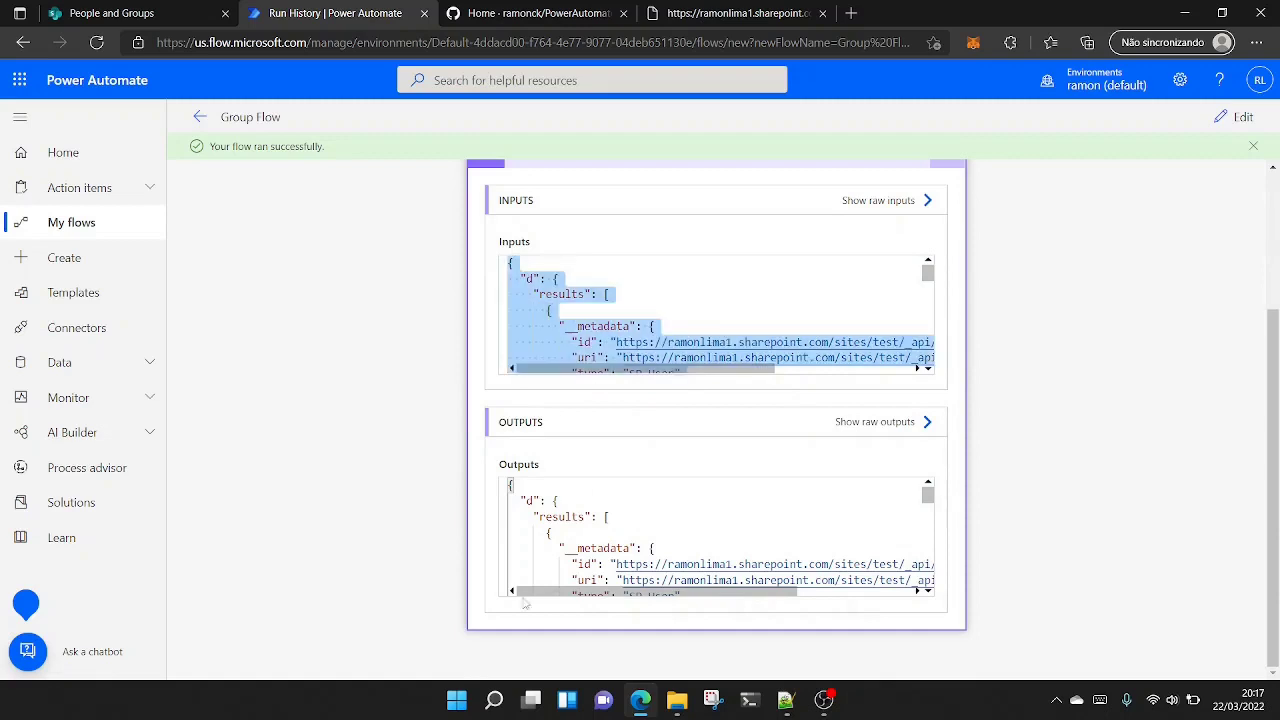
{"action": "left_click", "coordinate": [786, 702]}
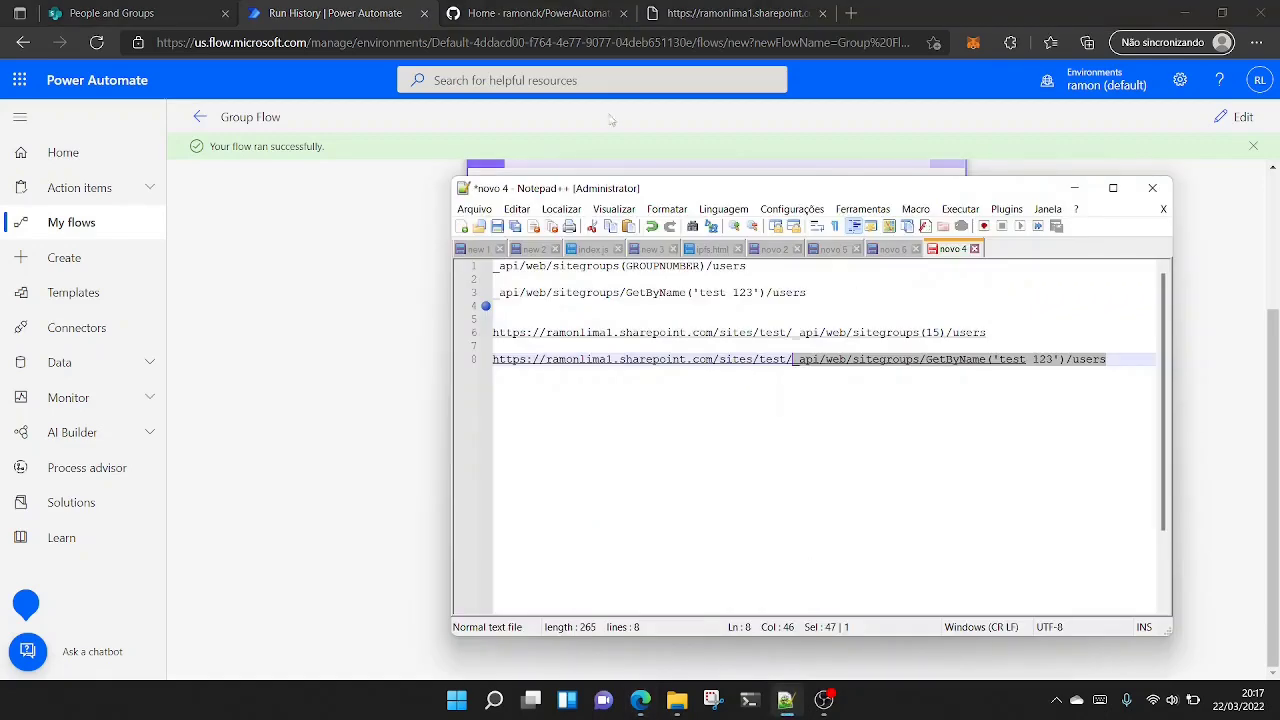
{"action": "left_click", "coordinate": [465, 226]}
{"action": "key", "text": "ctrl+v"}
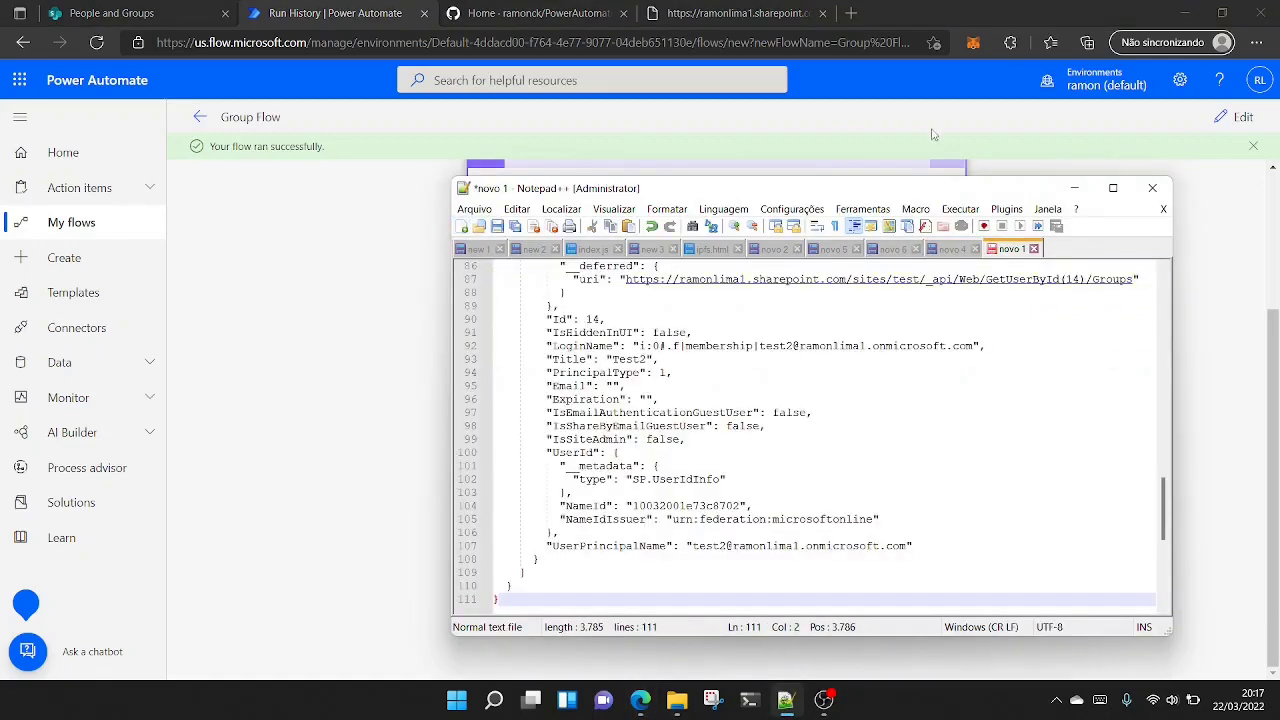
- Examine the results array in the maximized Notepad++ window and highlight the UserPrincipalName property across the user entries
{"action": "double_click", "coordinate": [930, 190]}
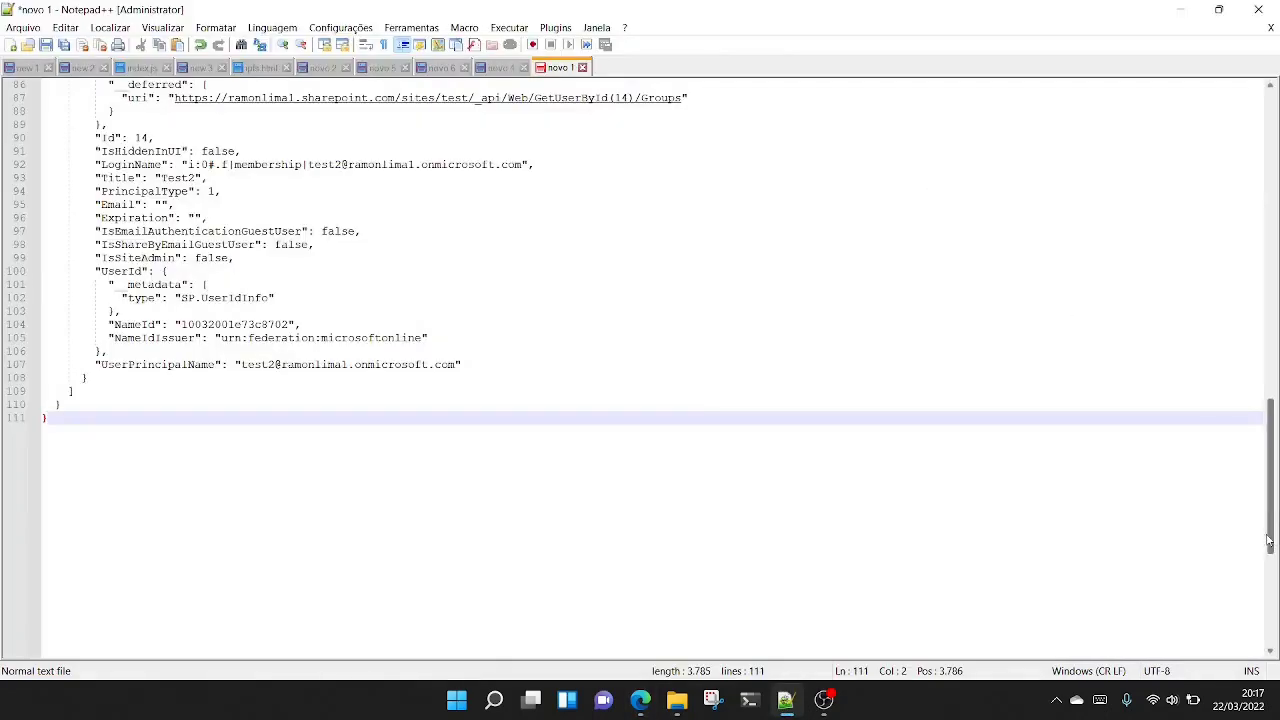
{"action": "left_click_drag", "start_coordinate": [1270, 540], "coordinate": [1262, 212]}
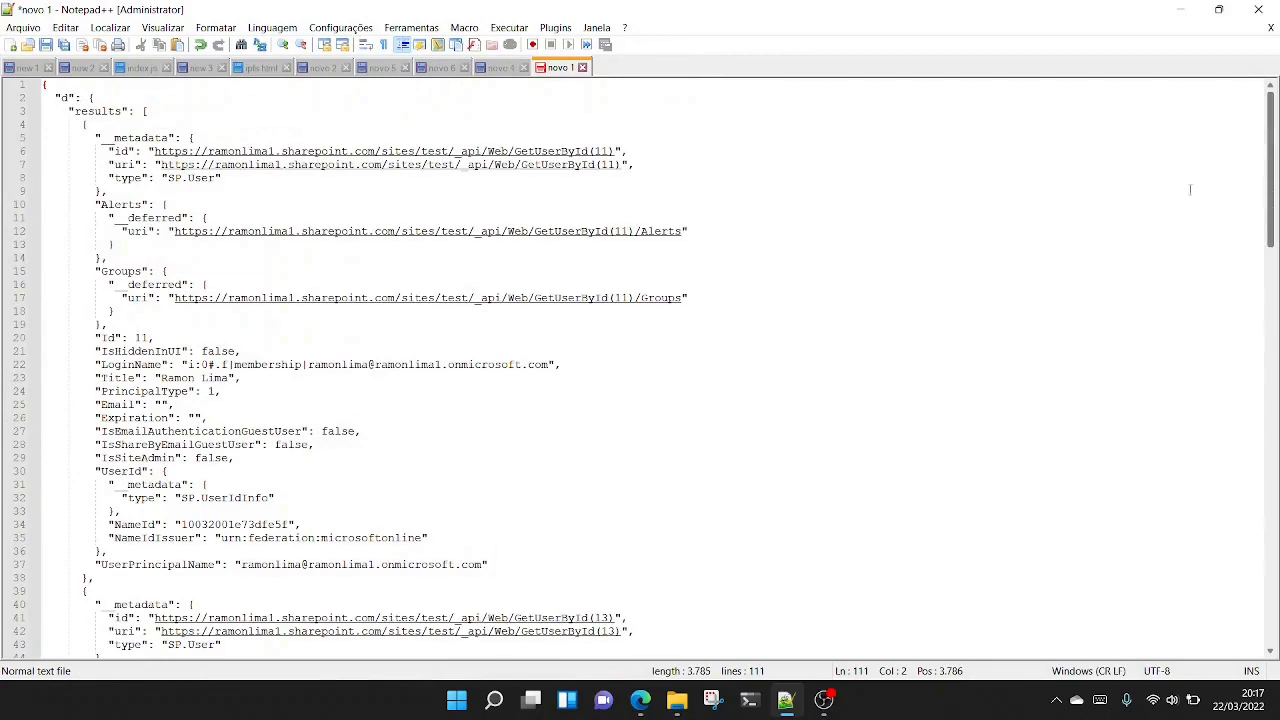
{"action": "left_click", "coordinate": [159, 111]}
{"action": "left_click", "coordinate": [115, 127]}
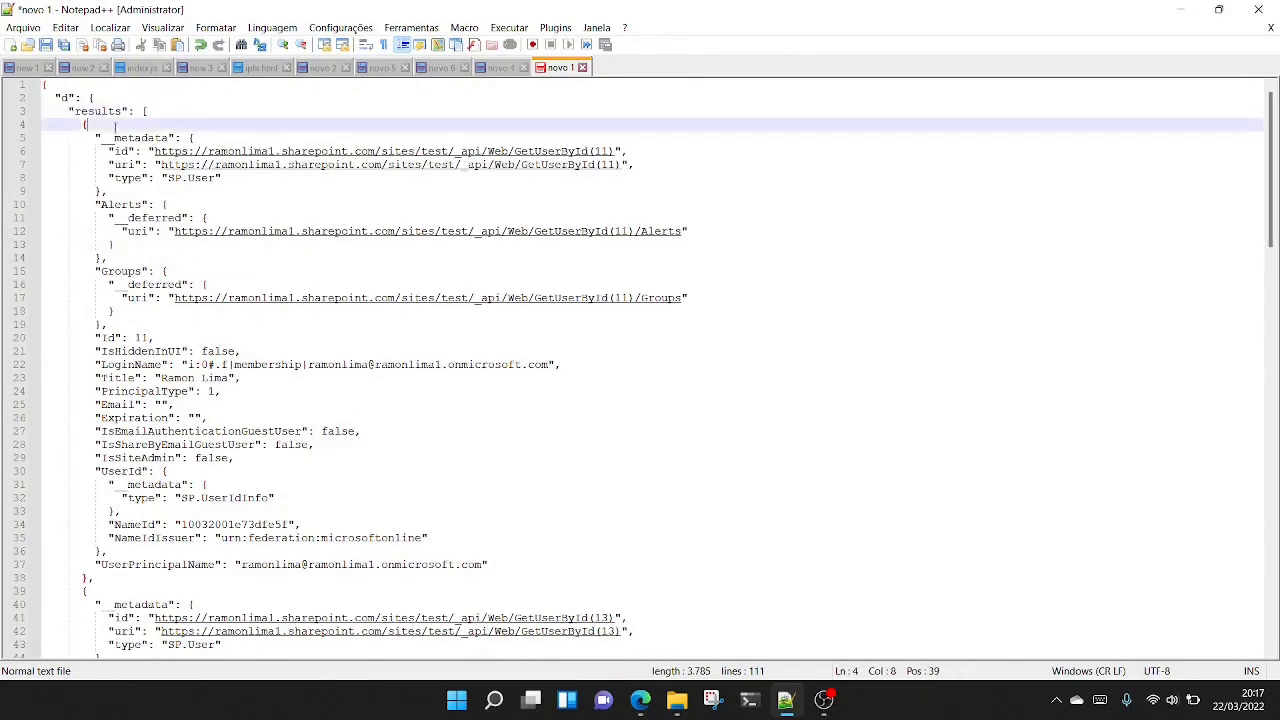
{"action": "left_click", "coordinate": [305, 565]}
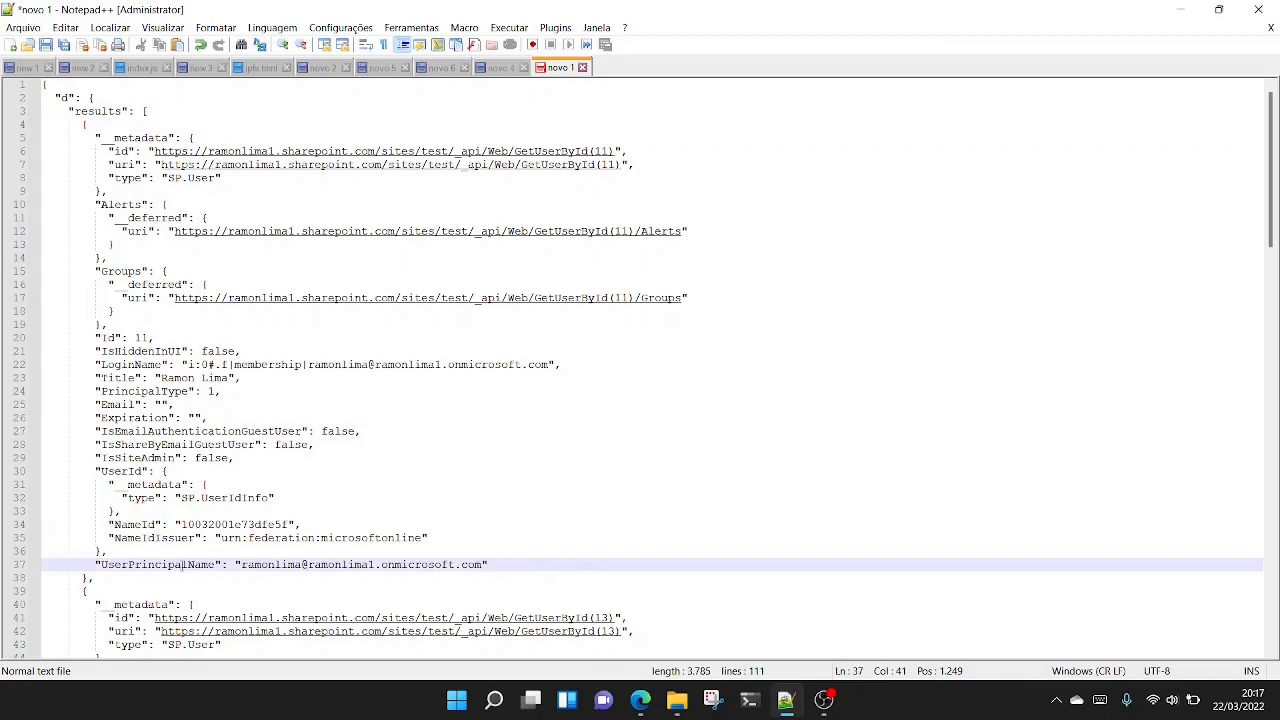
{"action": "left_click_drag", "start_coordinate": [216, 565], "coordinate": [103, 566]}
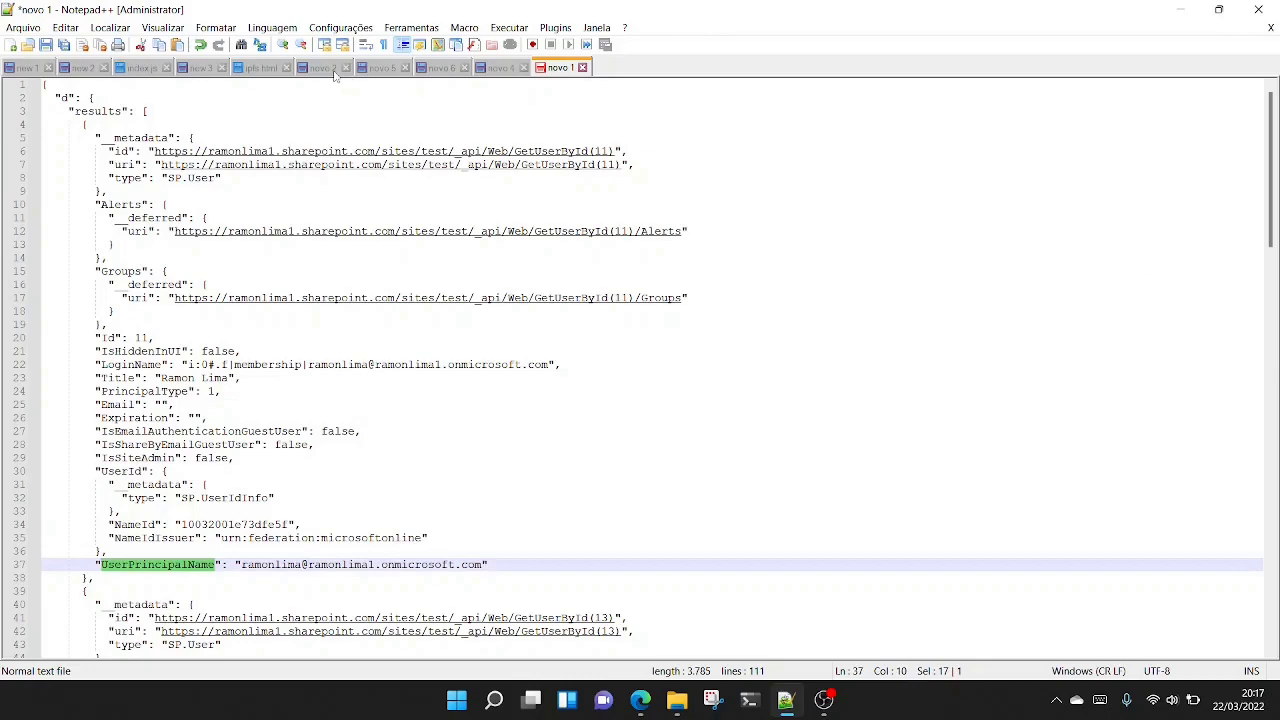
{"action": "scroll", "coordinate": [240, 260], "scroll_direction": "down", "scroll_amount": 13}
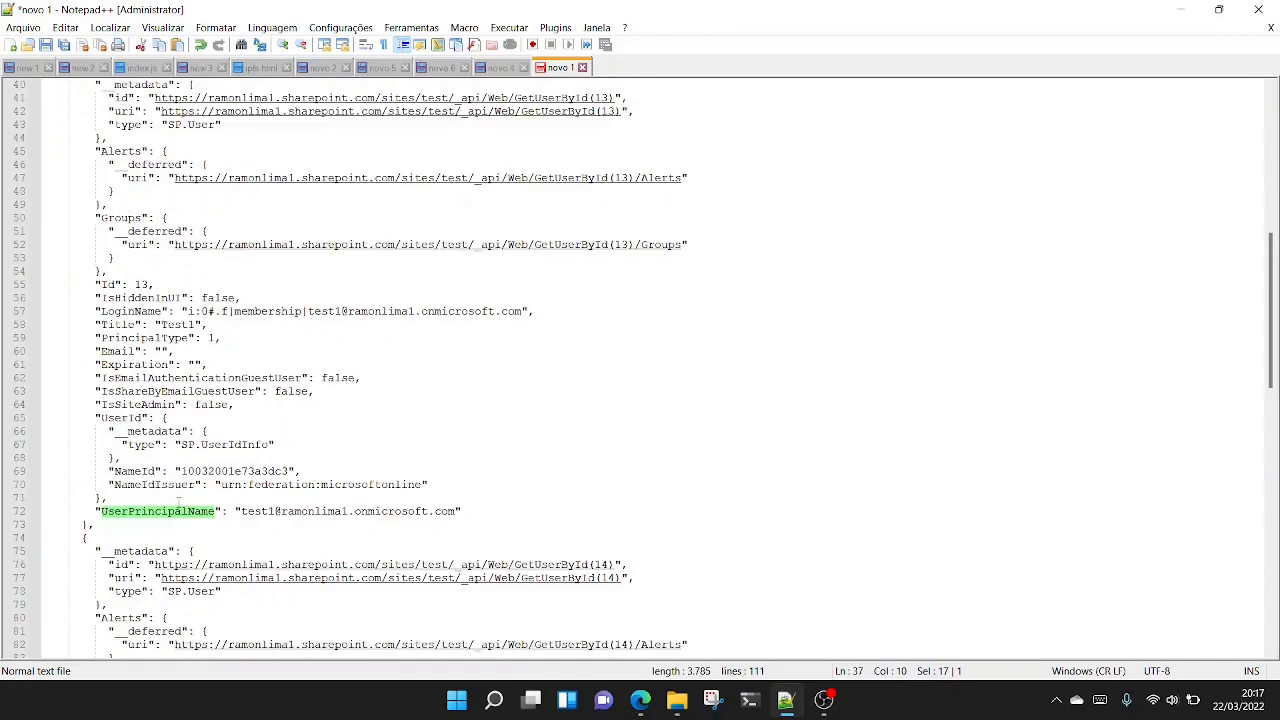
- Examine the JSON nesting in Notepad++, from the user entries up through the results array to the d object
{"action": "scroll", "coordinate": [179, 500], "scroll_direction": "up", "scroll_amount": 9}
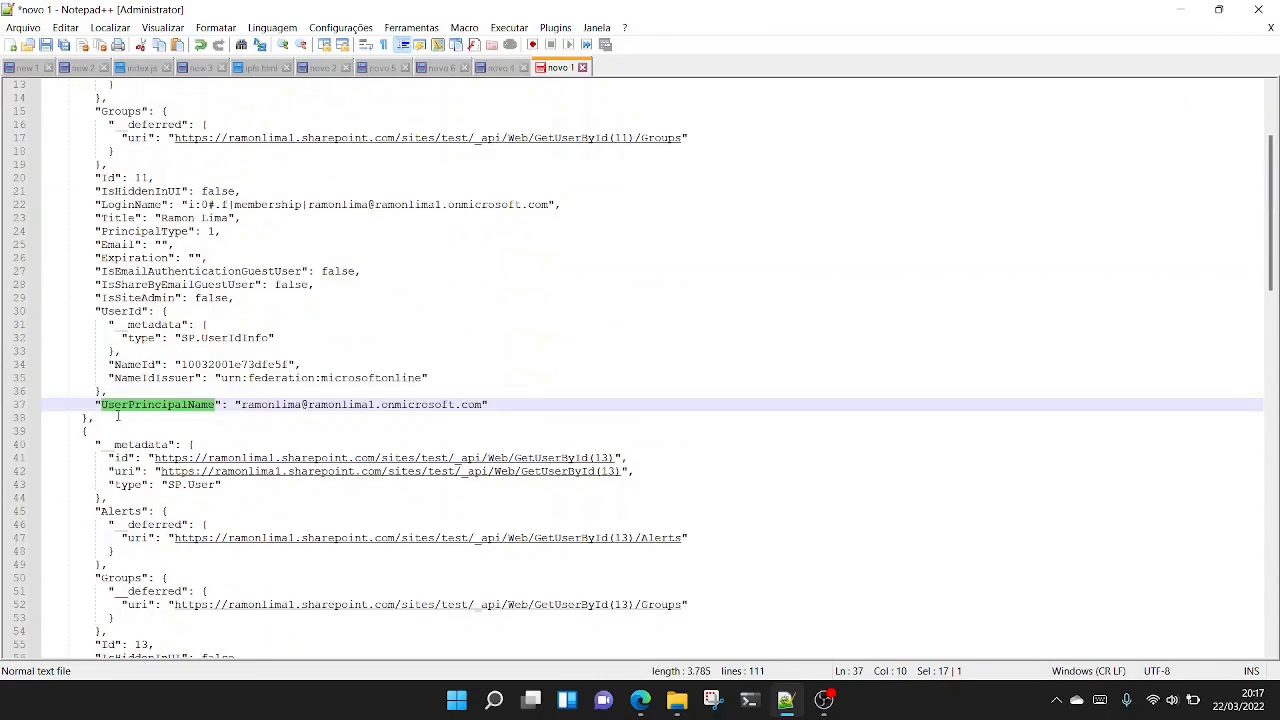
{"action": "left_click_drag", "start_coordinate": [101, 431], "coordinate": [81, 417]}
{"action": "scroll", "coordinate": [144, 411], "scroll_direction": "up", "scroll_amount": 4}
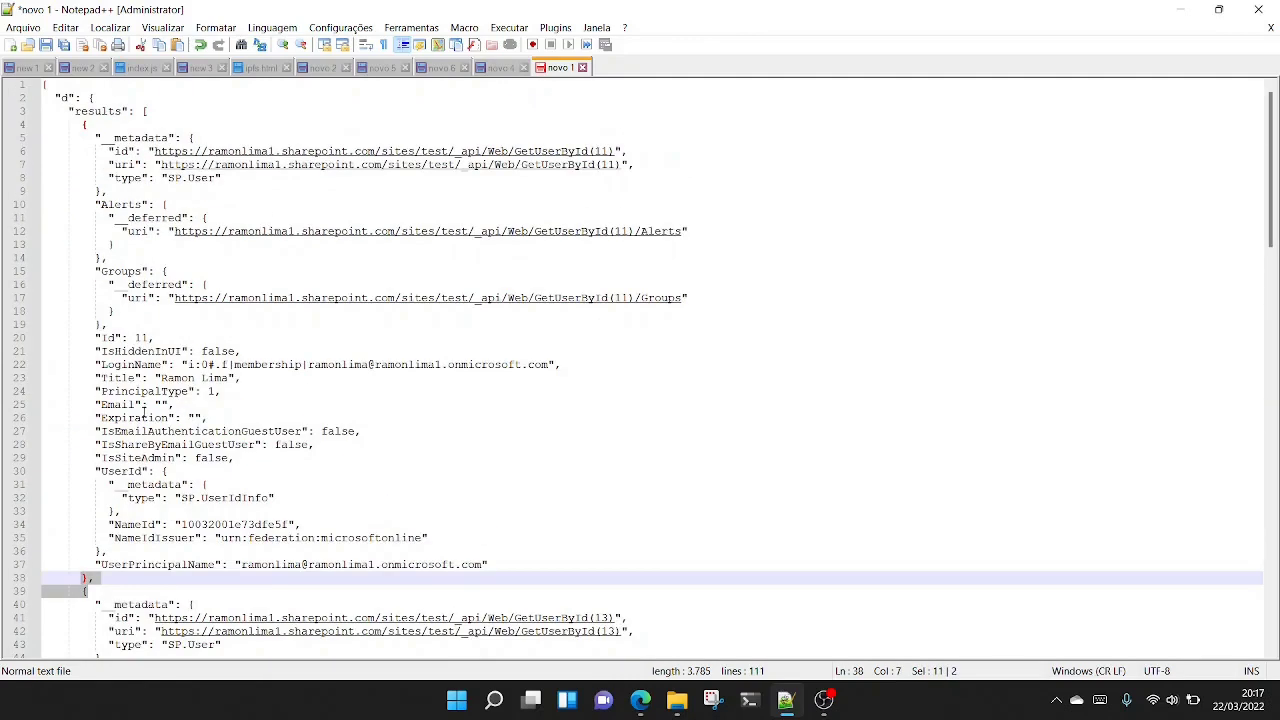
{"action": "left_click_drag", "start_coordinate": [90, 124], "coordinate": [141, 111]}
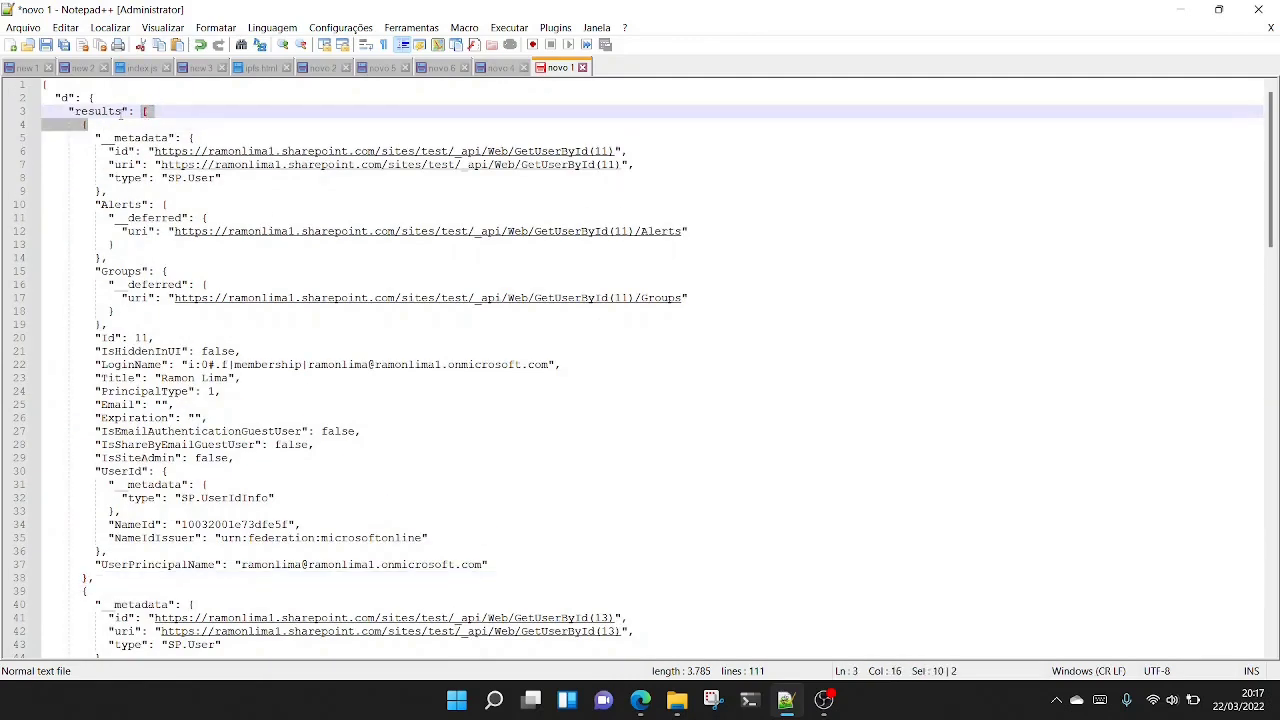
{"action": "left_click", "coordinate": [106, 111]}
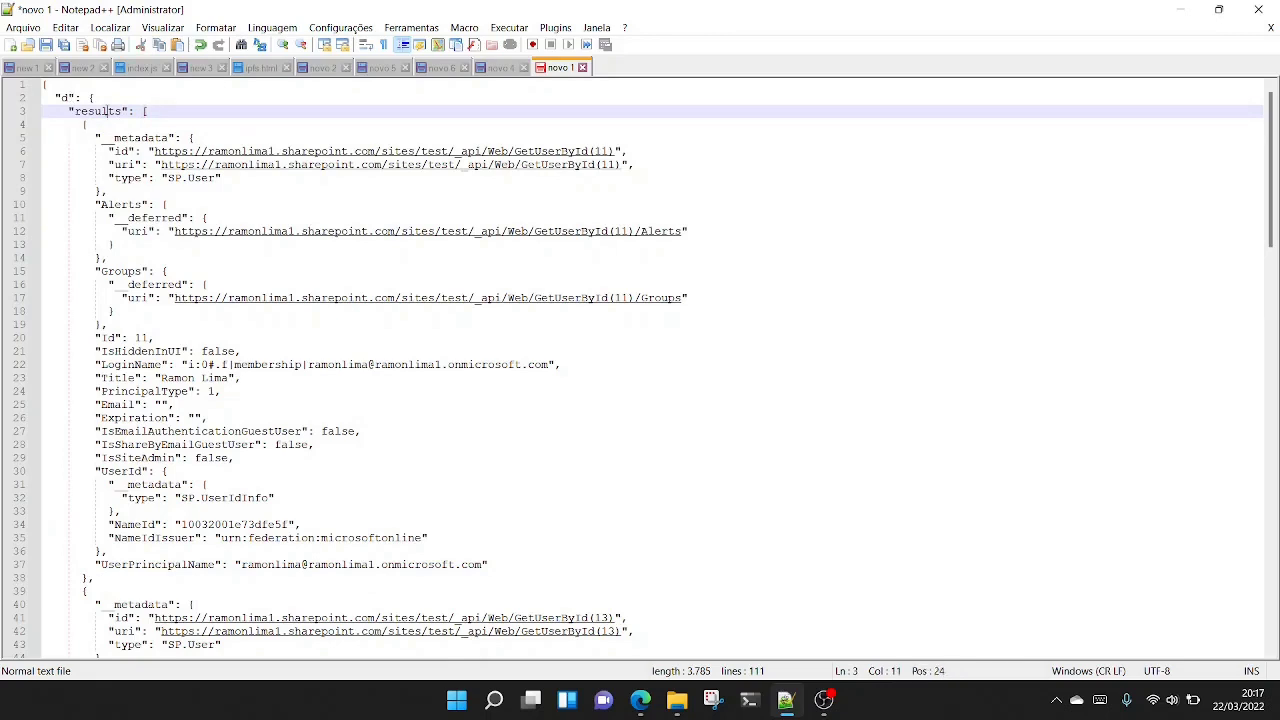
{"action": "left_click", "coordinate": [70, 97]}
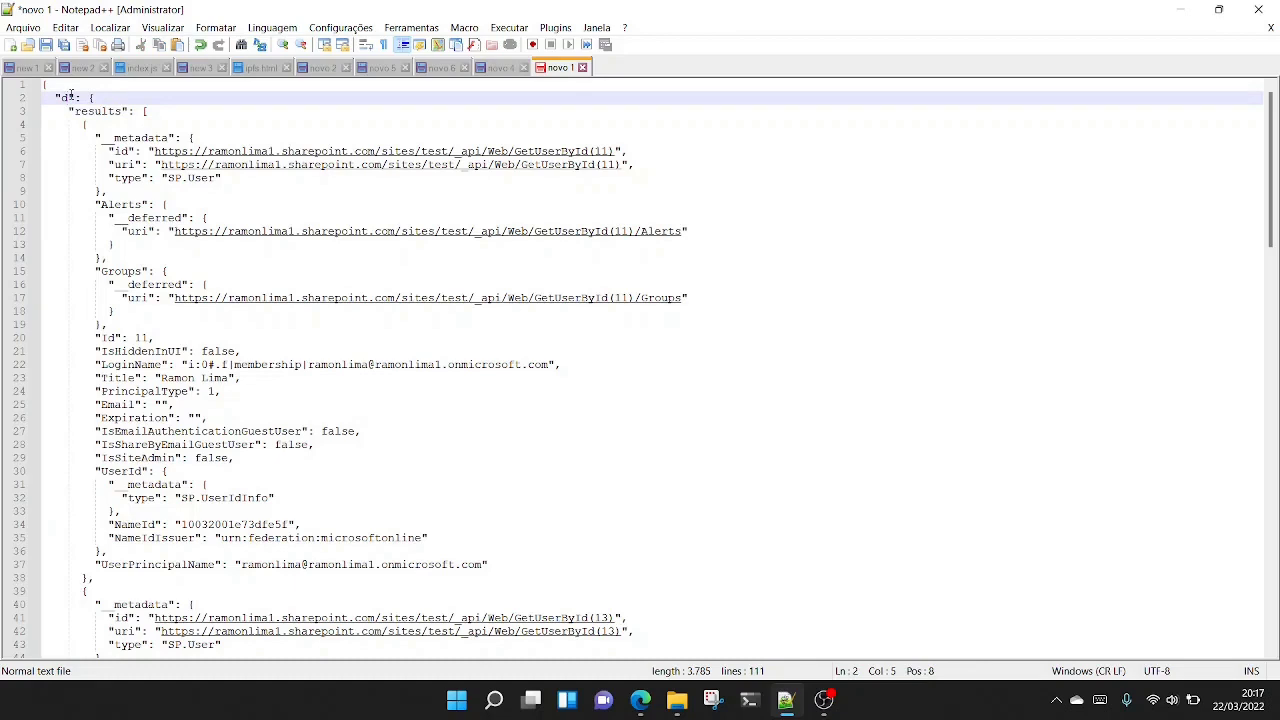
- Insert the note "d -> results" above the JSON, followed by blank lines
{"action": "left_click", "coordinate": [46, 85]}
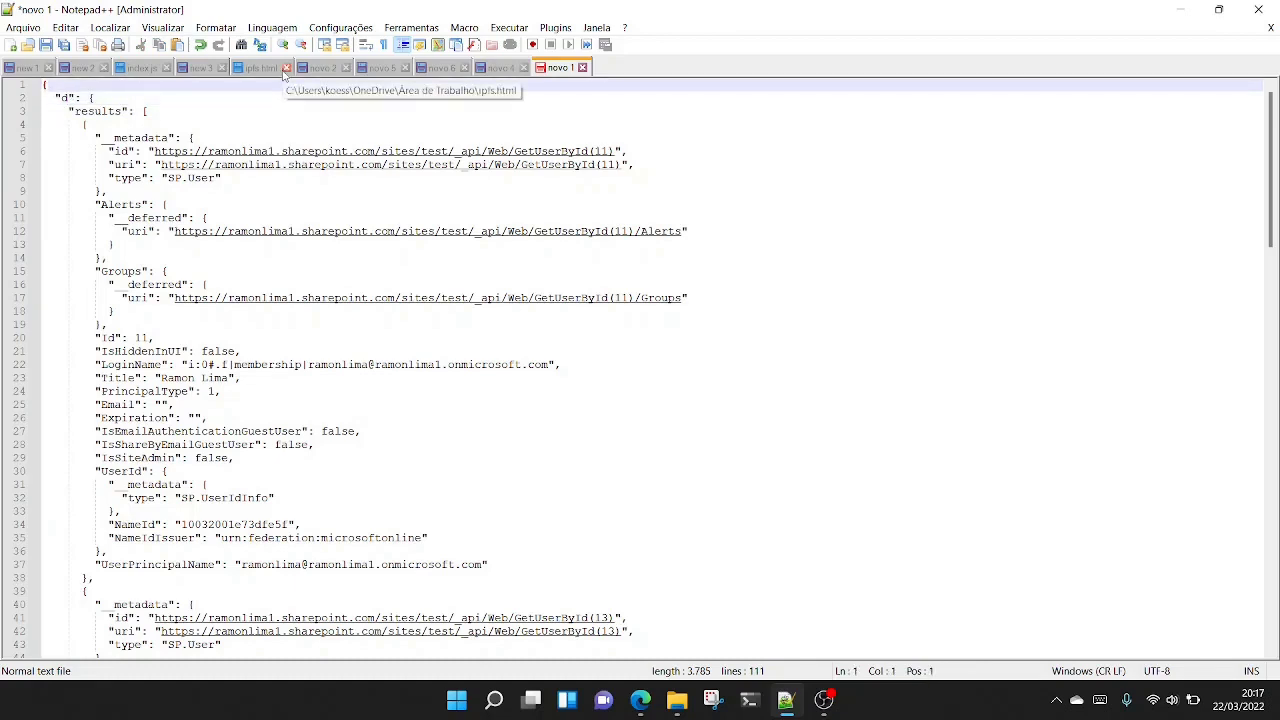
{"action": "key", "text": "Return"}
{"action": "key", "text": "Return"}
{"action": "key", "text": "Up"}
{"action": "key", "text": "Up"}
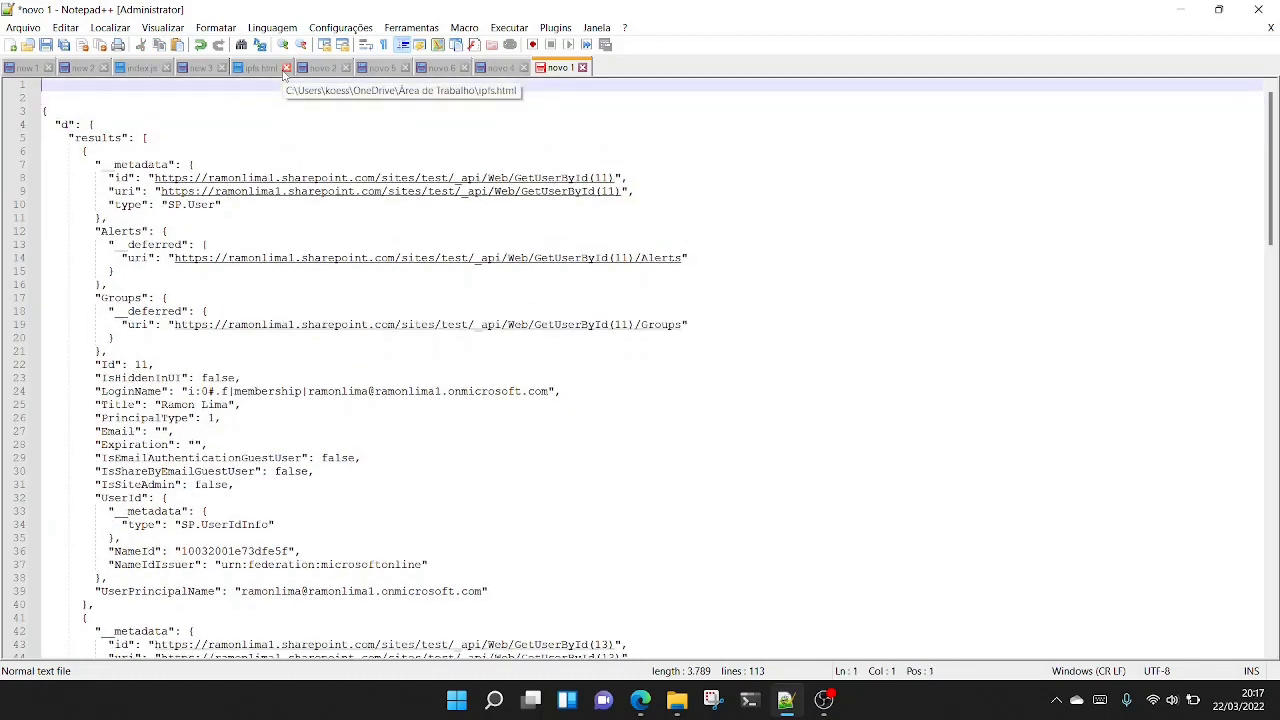
{"action": "type", "text": "d -> results"}
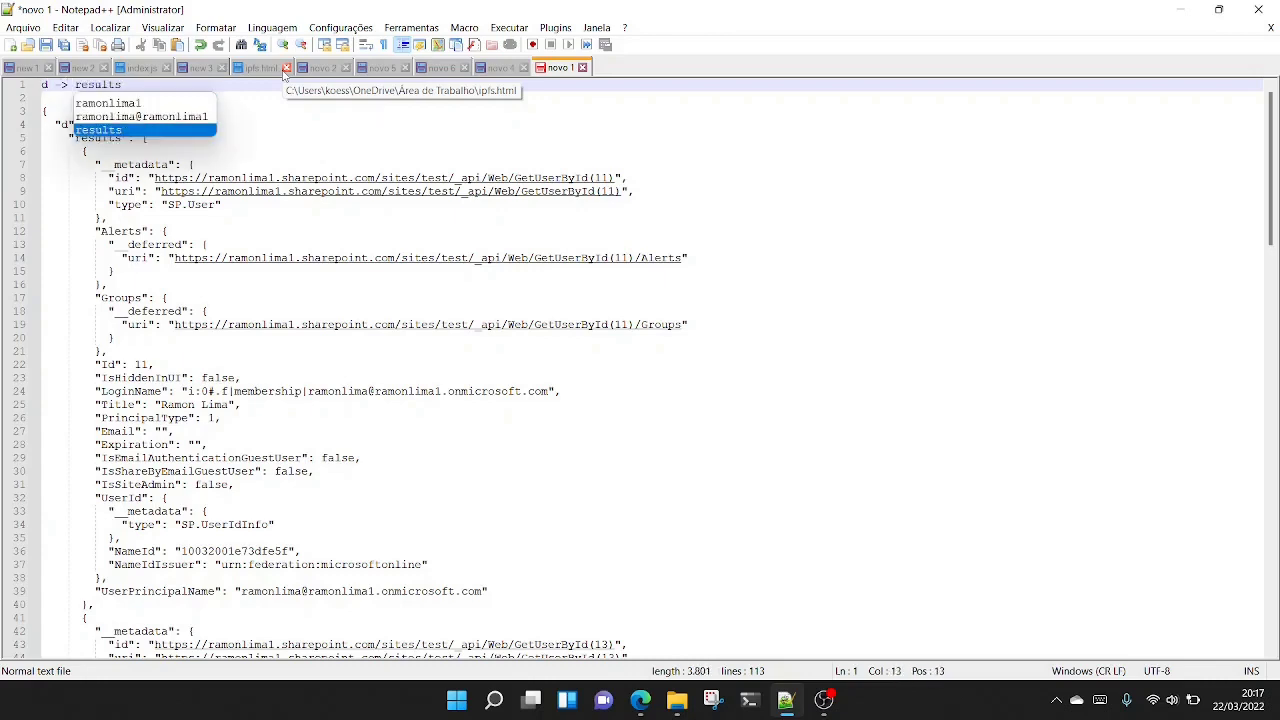
{"action": "key", "text": "Escape"}
{"action": "key", "text": "Return"}
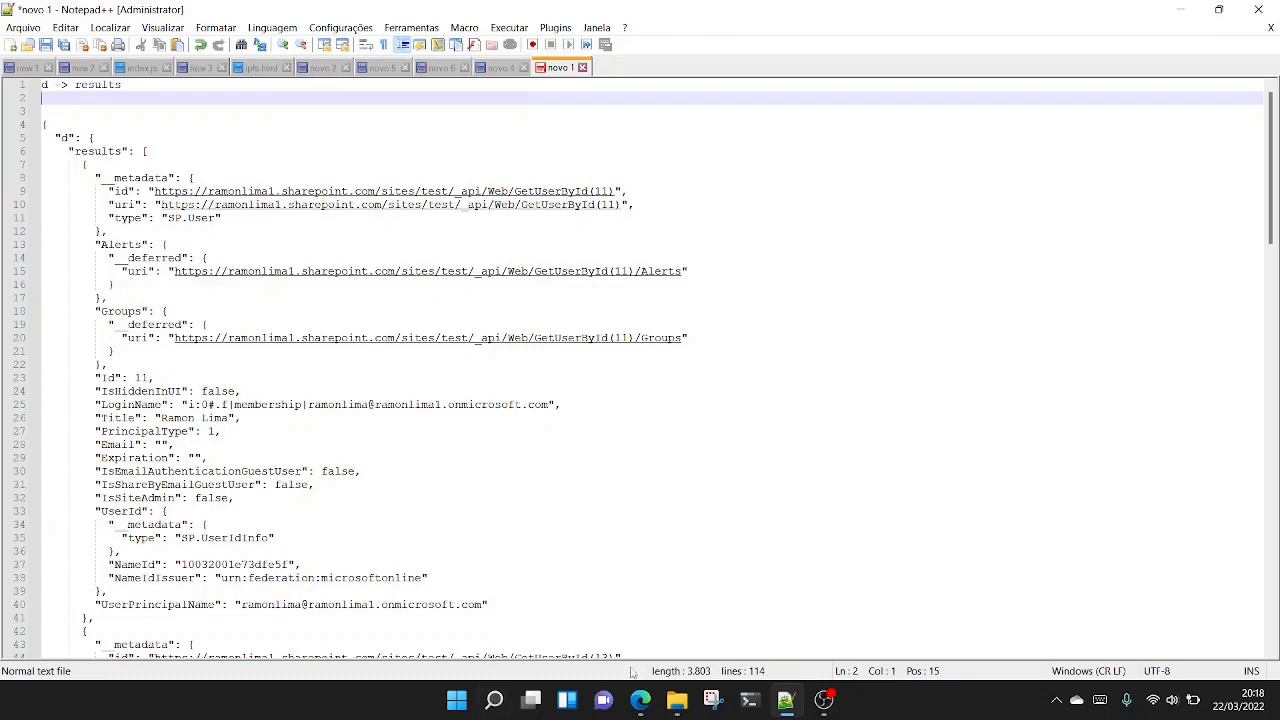
- Switch to Power Automate, expand the HTTP request's run details and open Group Flow for editing
{"action": "left_click", "coordinate": [641, 702]}
{"action": "scroll", "coordinate": [703, 400], "scroll_direction": "up", "scroll_amount": 2}
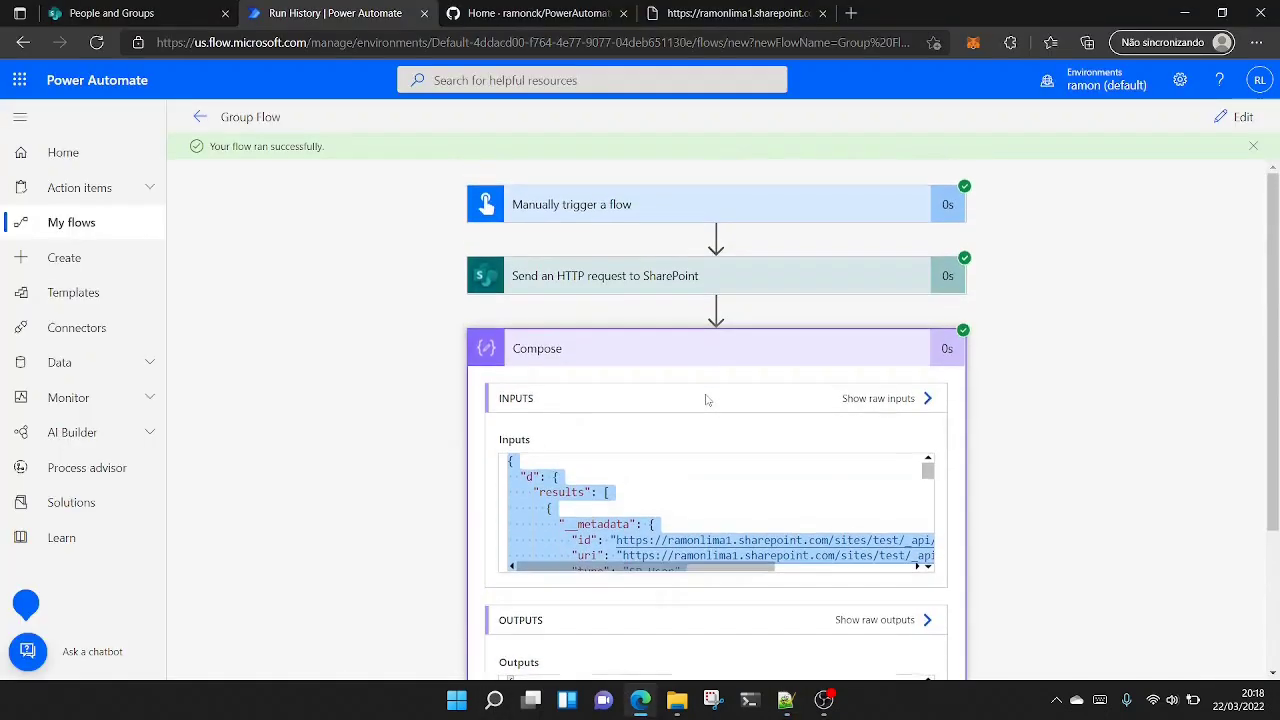
{"action": "left_click", "coordinate": [622, 285]}
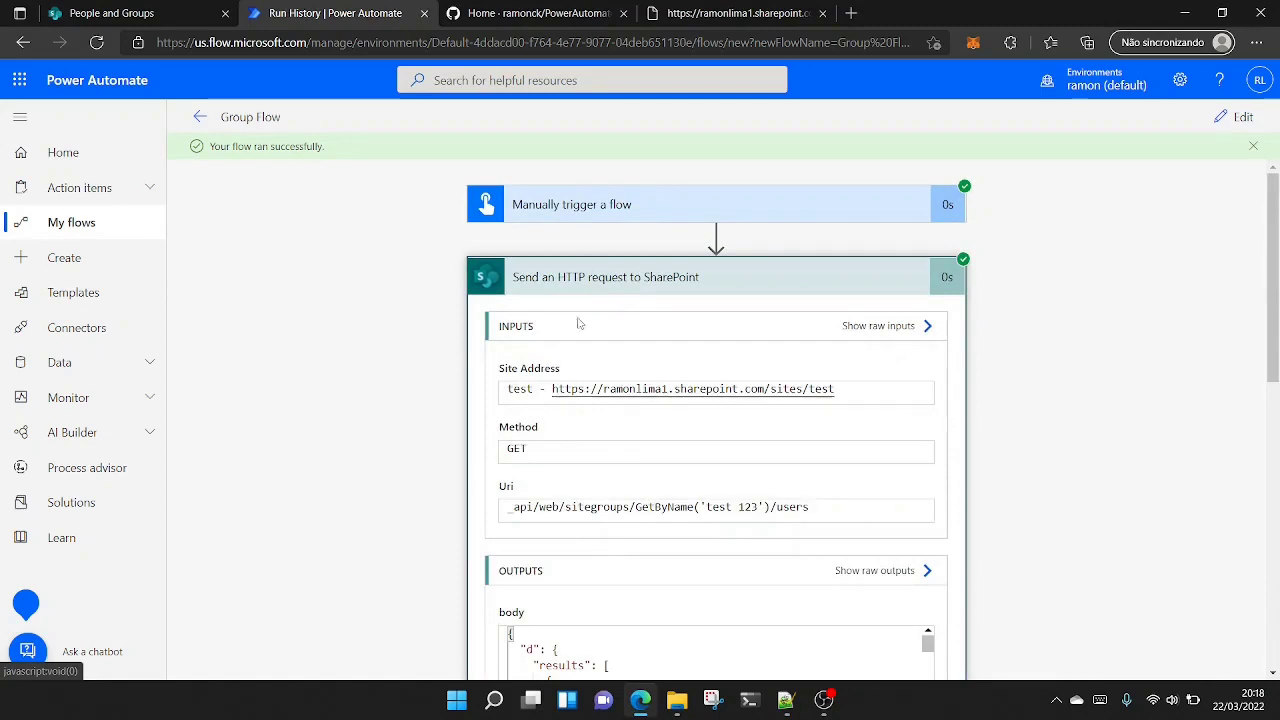
{"action": "left_click", "coordinate": [1238, 117]}
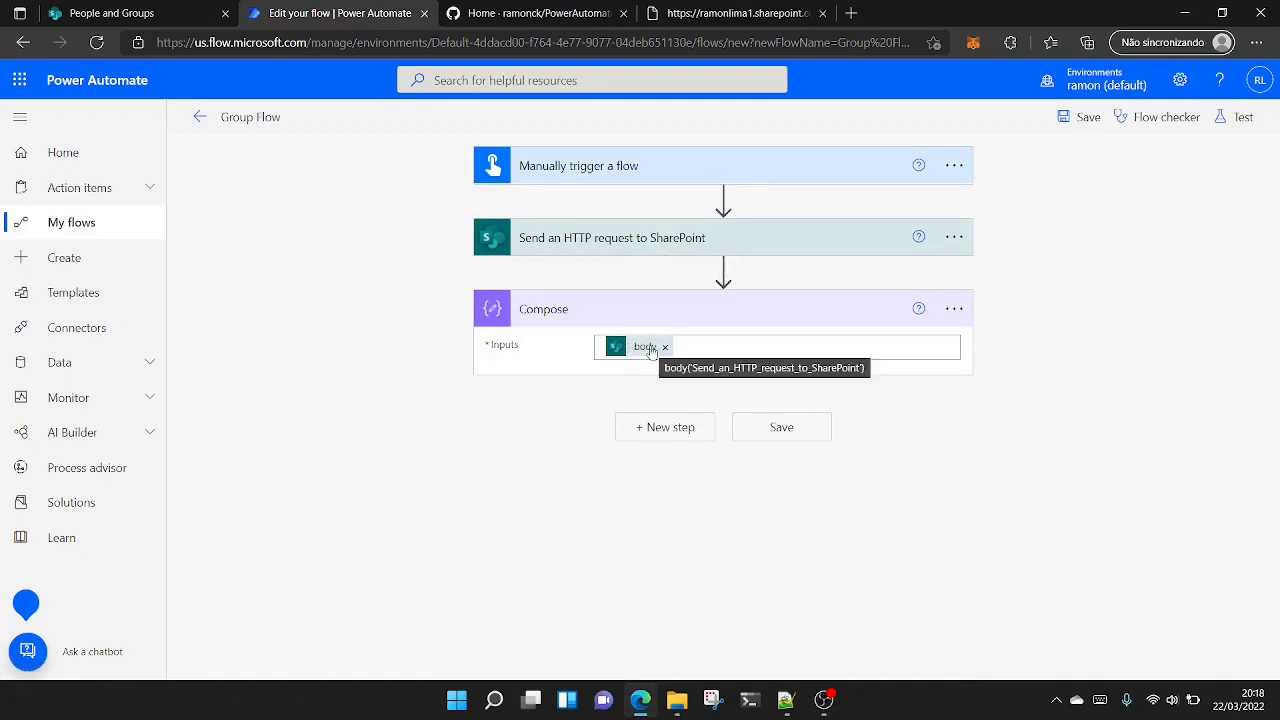
- Rename the Send an HTTP request to SharePoint action as getGroupUsers
{"action": "left_click", "coordinate": [955, 240]}
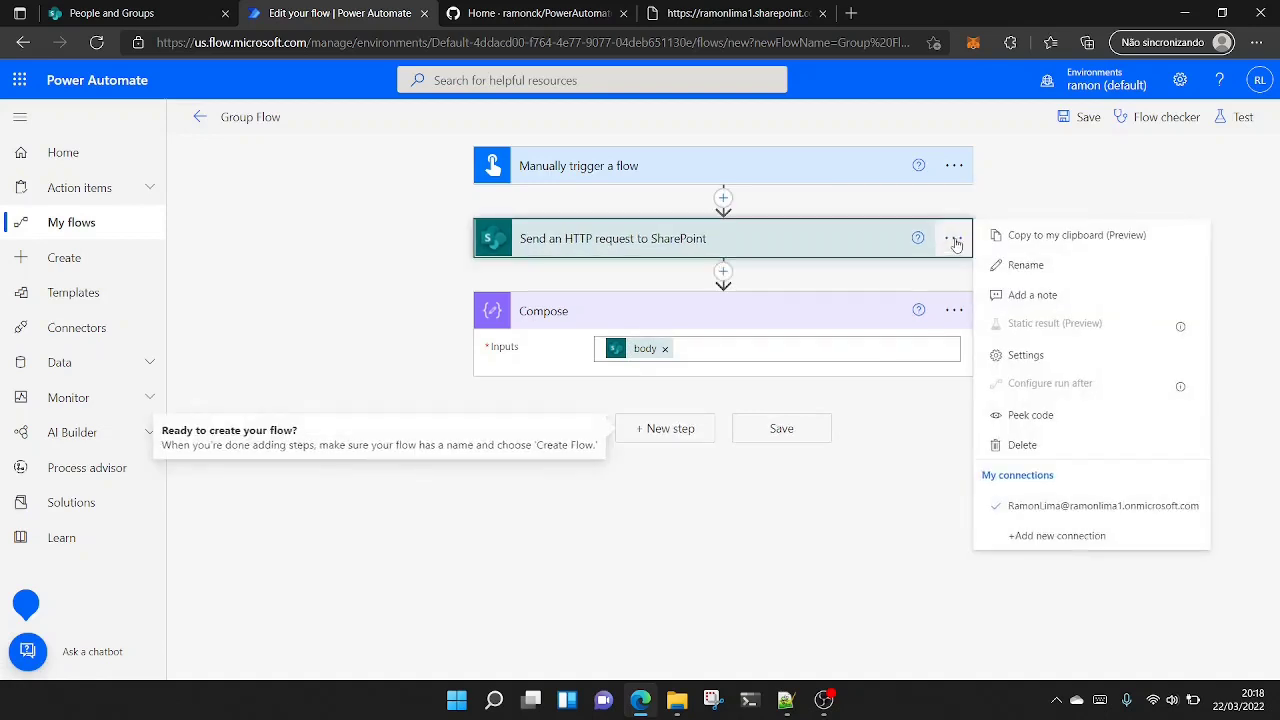
{"action": "left_click", "coordinate": [1063, 274]}
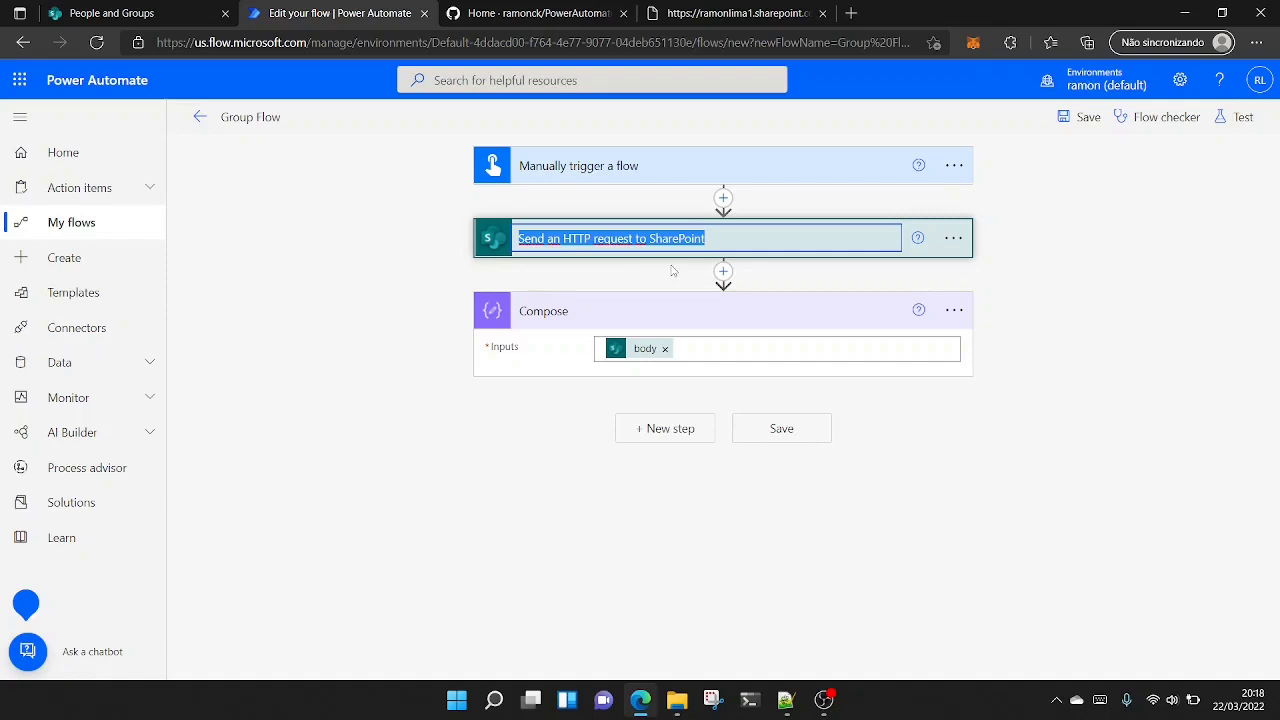
{"action": "type", "text": "getUsers"}
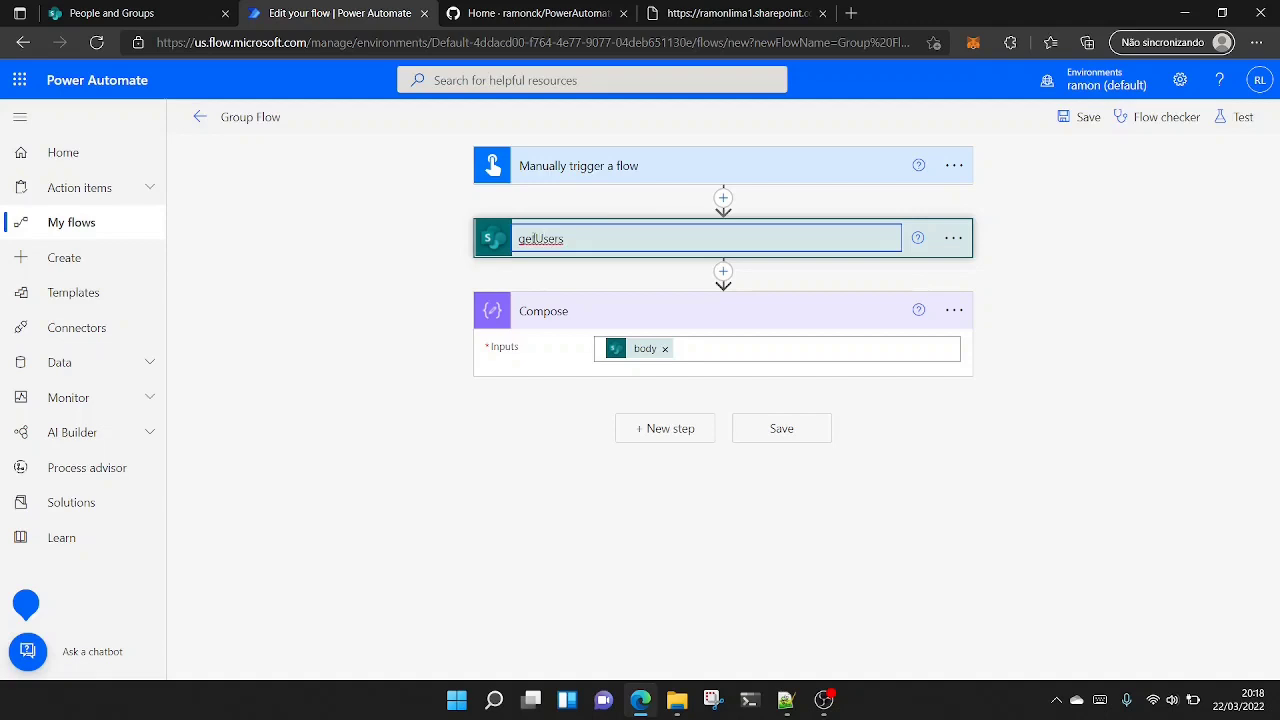
{"action": "type", "text": "Group"}
{"action": "left_click", "coordinate": [1060, 275]}
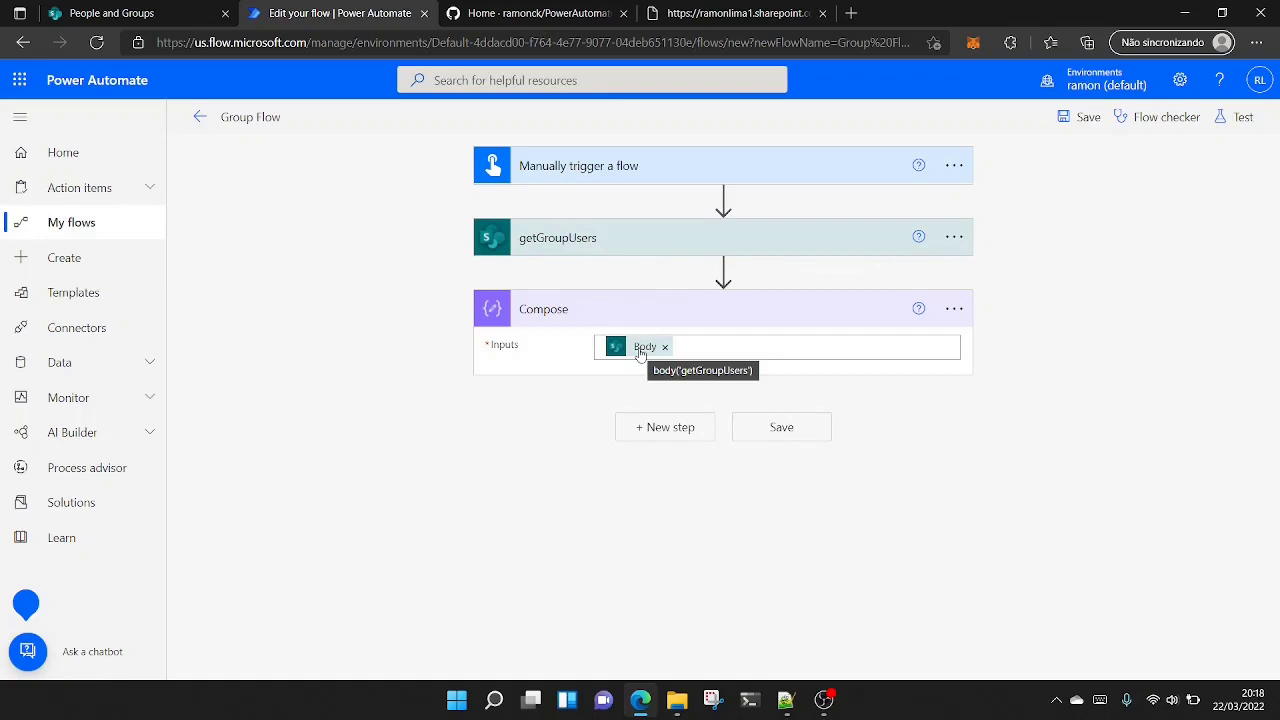
- Switch to Notepad++, place its reduced window beside the flow actions and add blank lines under the "d -> results" note
{"action": "left_click", "coordinate": [785, 700]}
{"action": "double_click", "coordinate": [549, 7]}
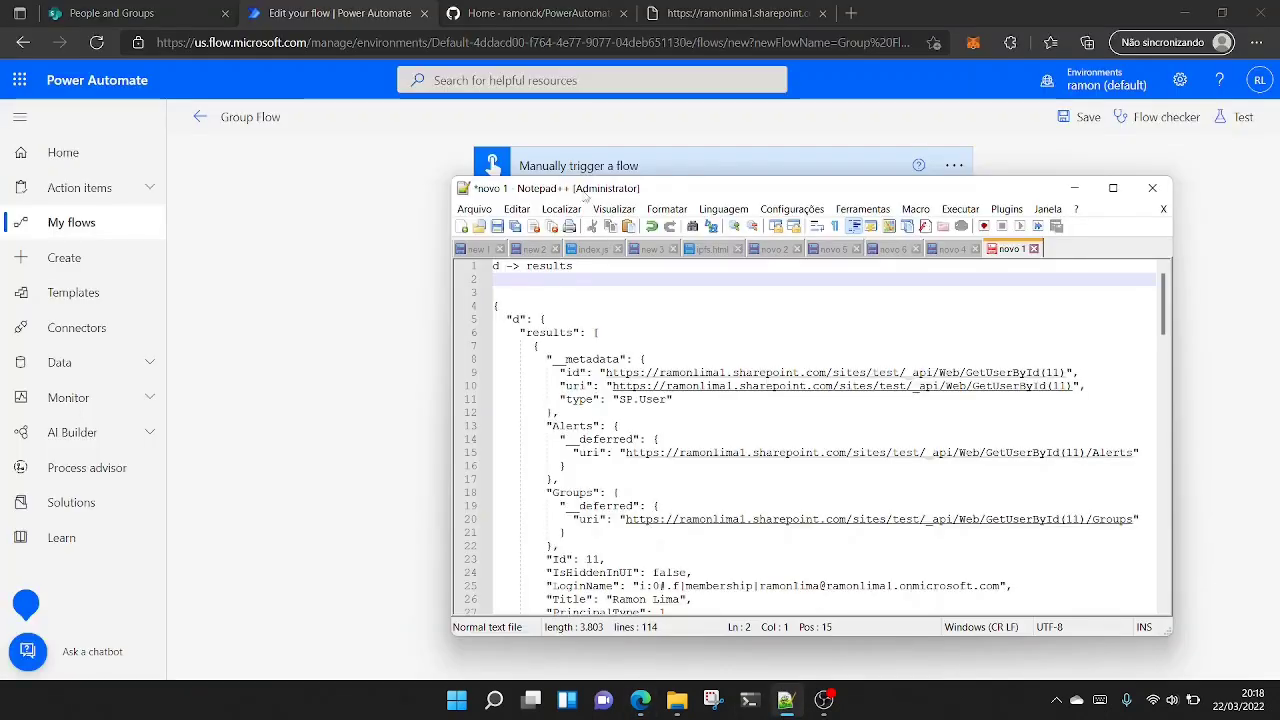
{"action": "left_click_drag", "start_coordinate": [659, 187], "coordinate": [830, 215]}
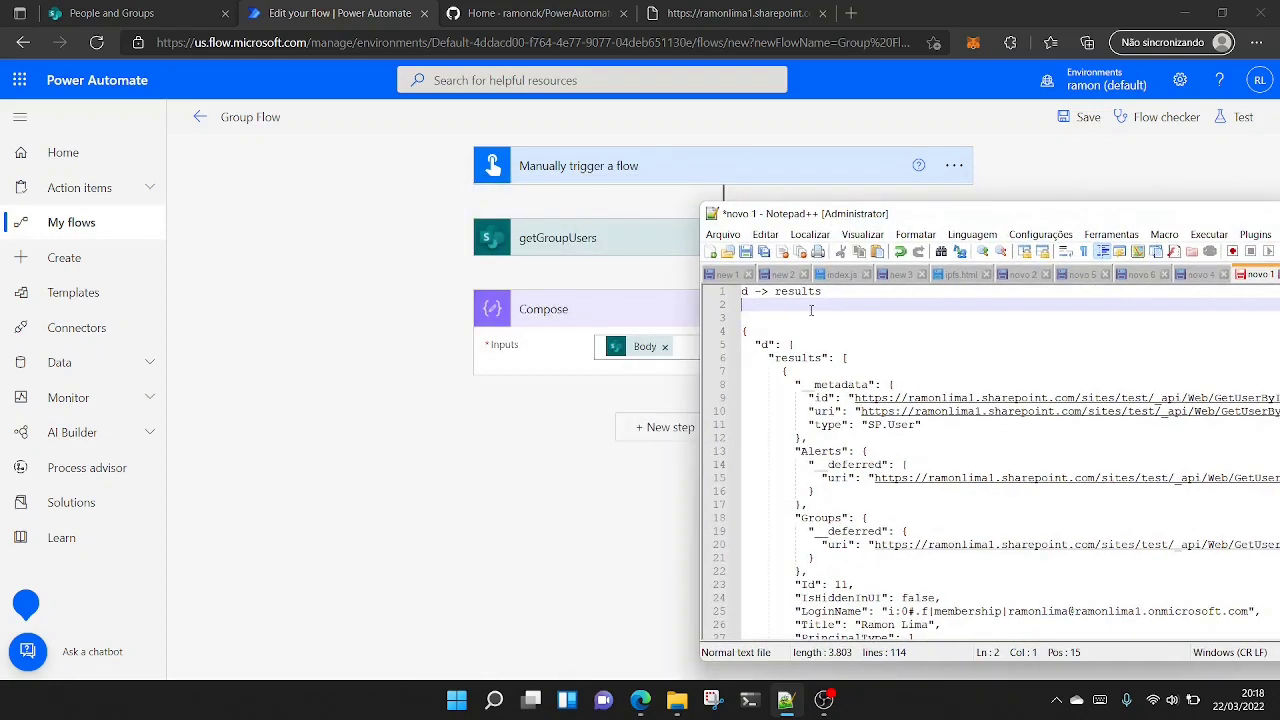
{"action": "key", "text": "Return"}
{"action": "key", "text": "Return"}
{"action": "key", "text": "Up"}
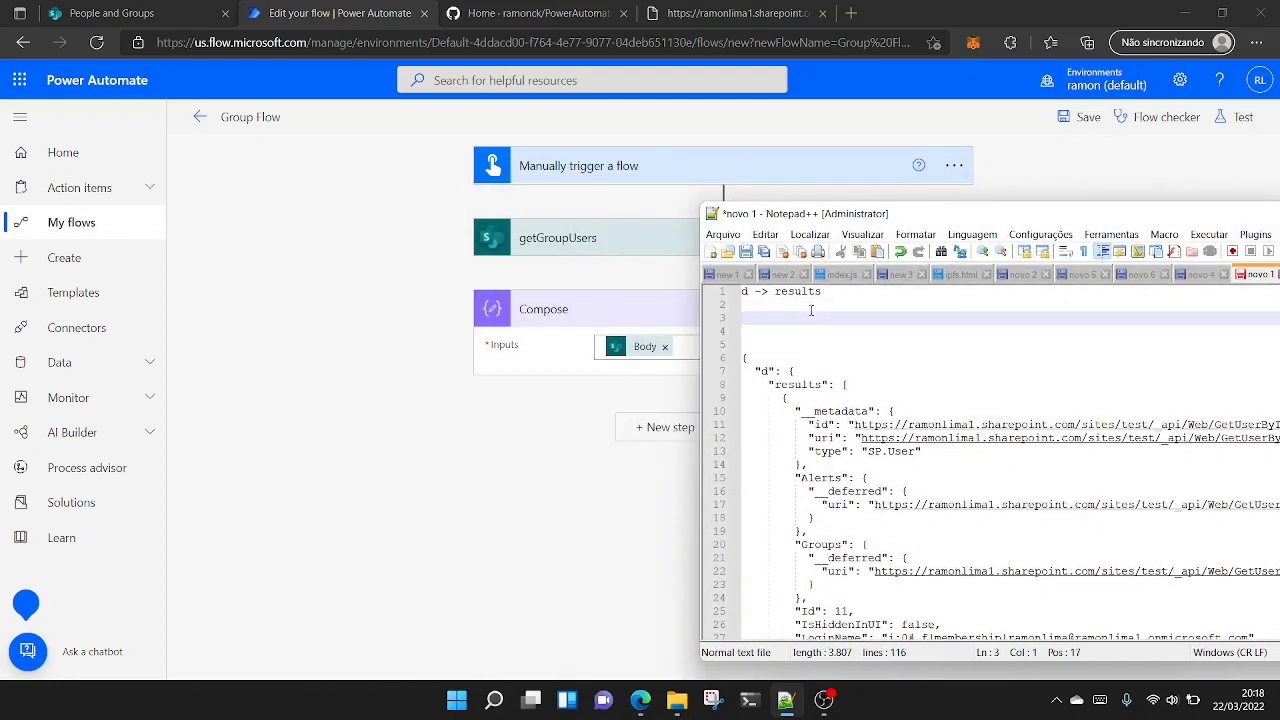
{"action": "left_click_drag", "start_coordinate": [783, 214], "coordinate": [908, 209]}
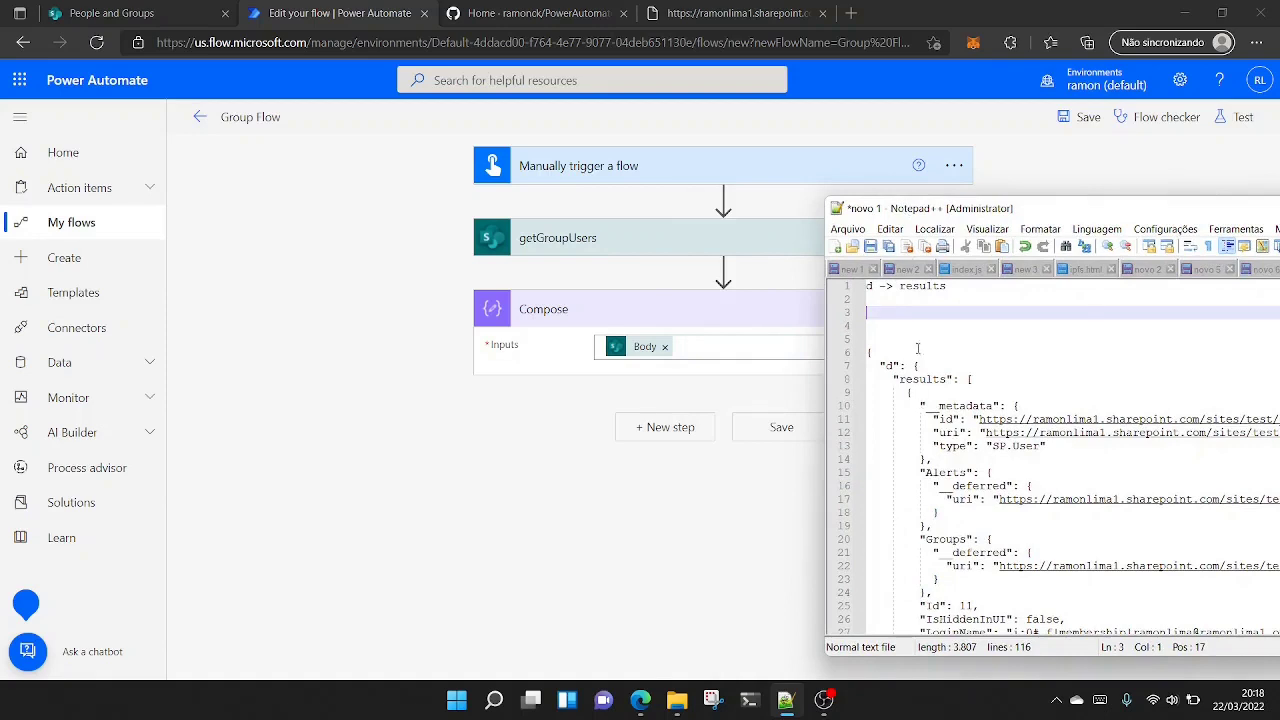
- Write the expression body('getGroupUsers')?['d']?['results'] under the note and copy it
{"action": "type", "text": "body()"}
{"action": "type", "text": "'"}
{"action": "type", "text": "getG"}
{"action": "type", "text": "roupUsers"}
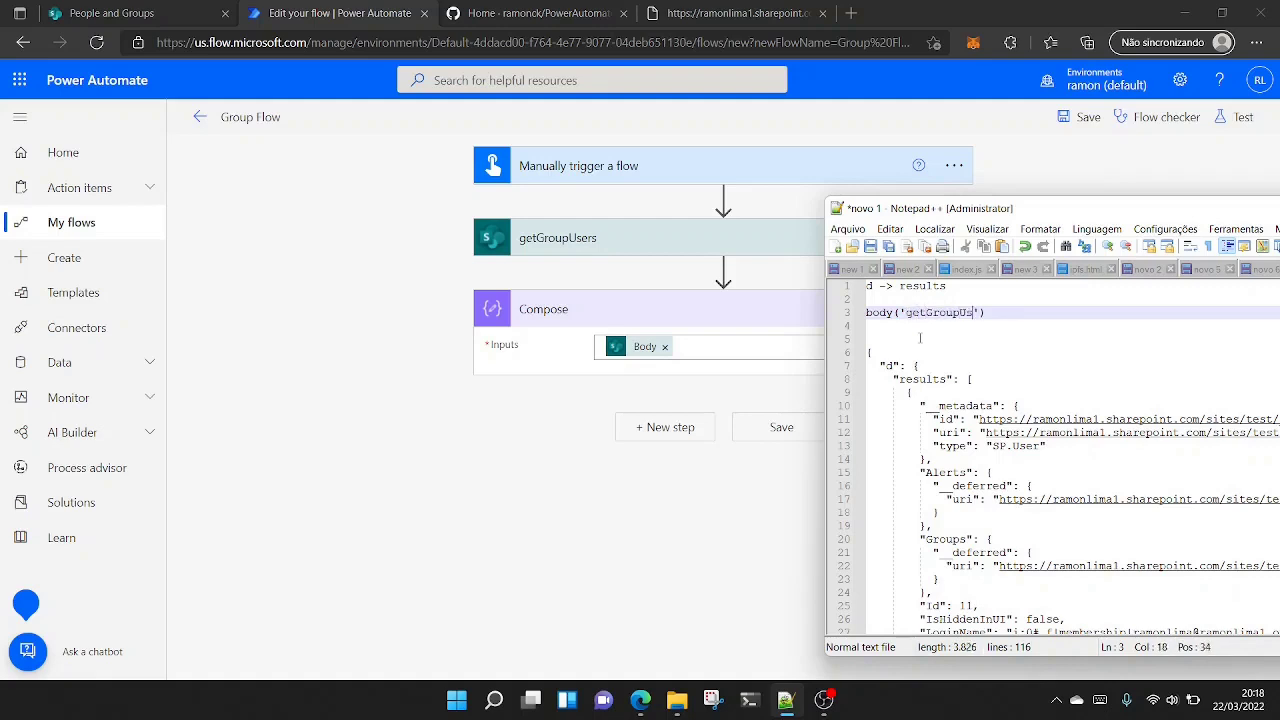
{"action": "key", "text": "Right"}
{"action": "key", "text": "Right"}
{"action": "type", "text": "?['d"}
{"action": "key", "text": "Right"}
{"action": "key", "text": "Right"}
{"action": "type", "text": "?['re"}
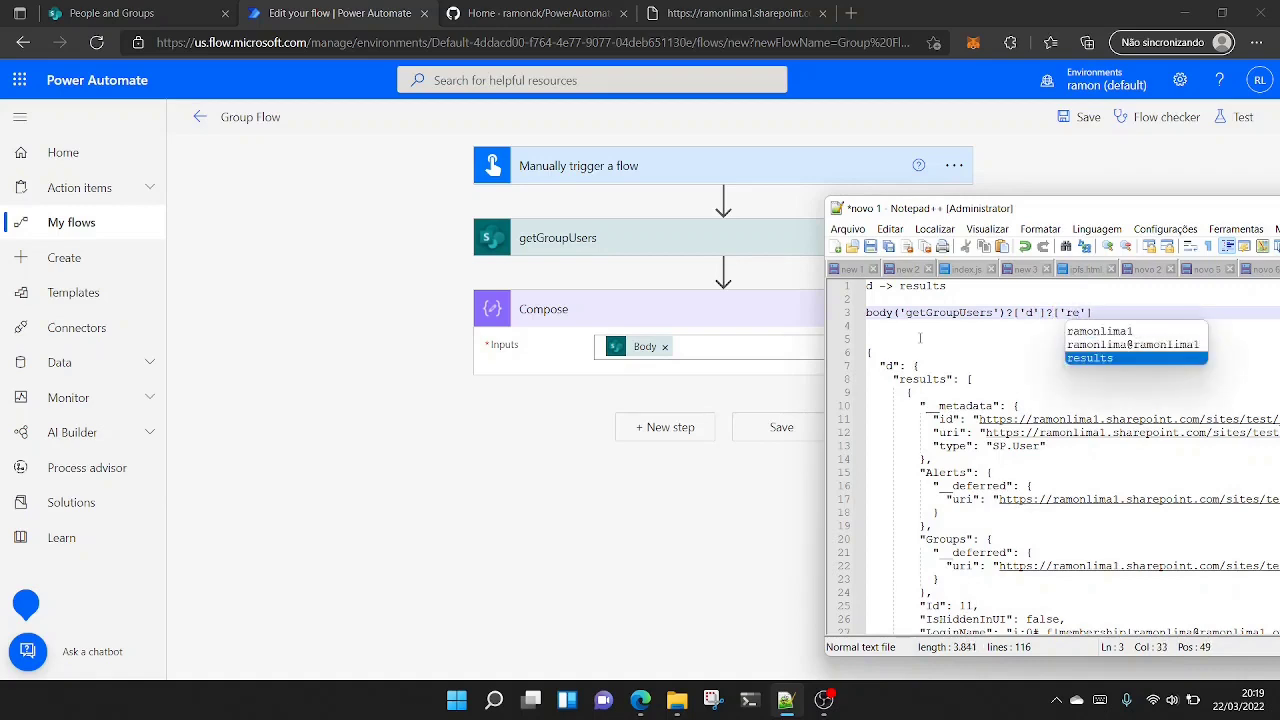
{"action": "type", "text": "sults"}
{"action": "left_click", "coordinate": [975, 350]}
{"action": "left_click_drag", "start_coordinate": [1126, 313], "coordinate": [817, 318]}
{"action": "key", "text": "ctrl+c"}
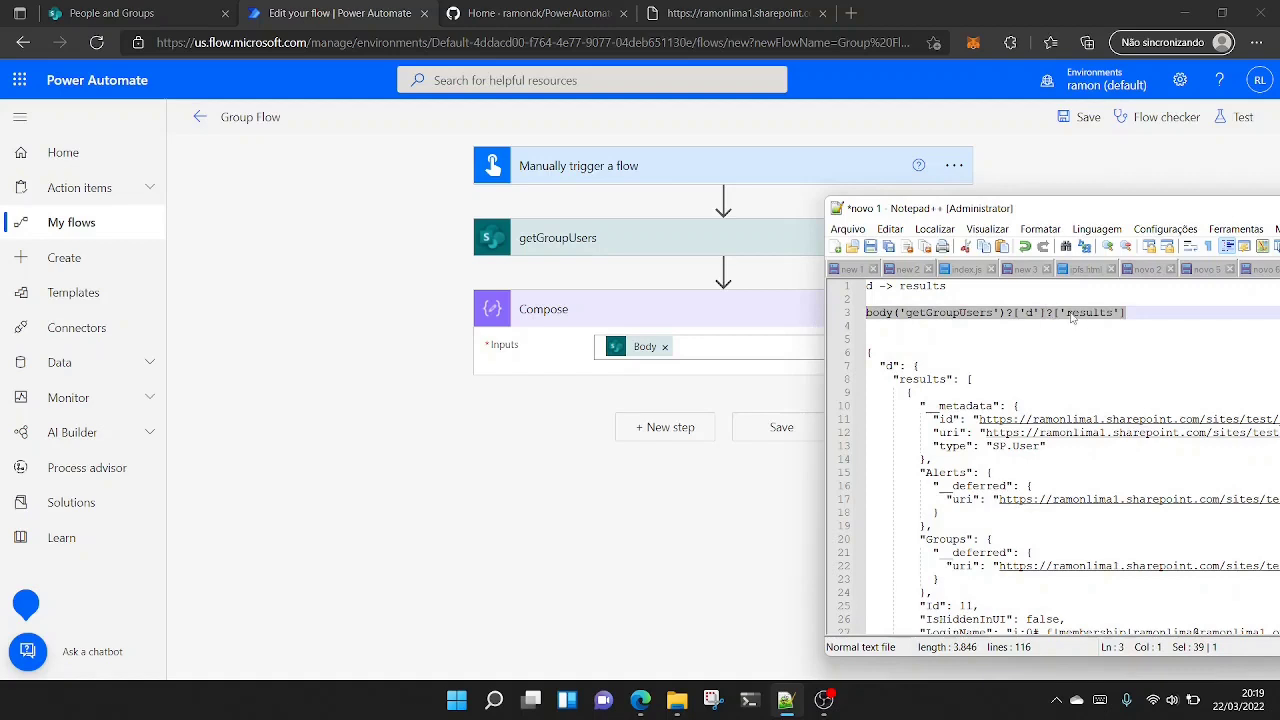
- Switch to Power Automate and insert an Apply to each control between getGroupUsers and Compose
{"action": "left_click", "coordinate": [1050, 8]}
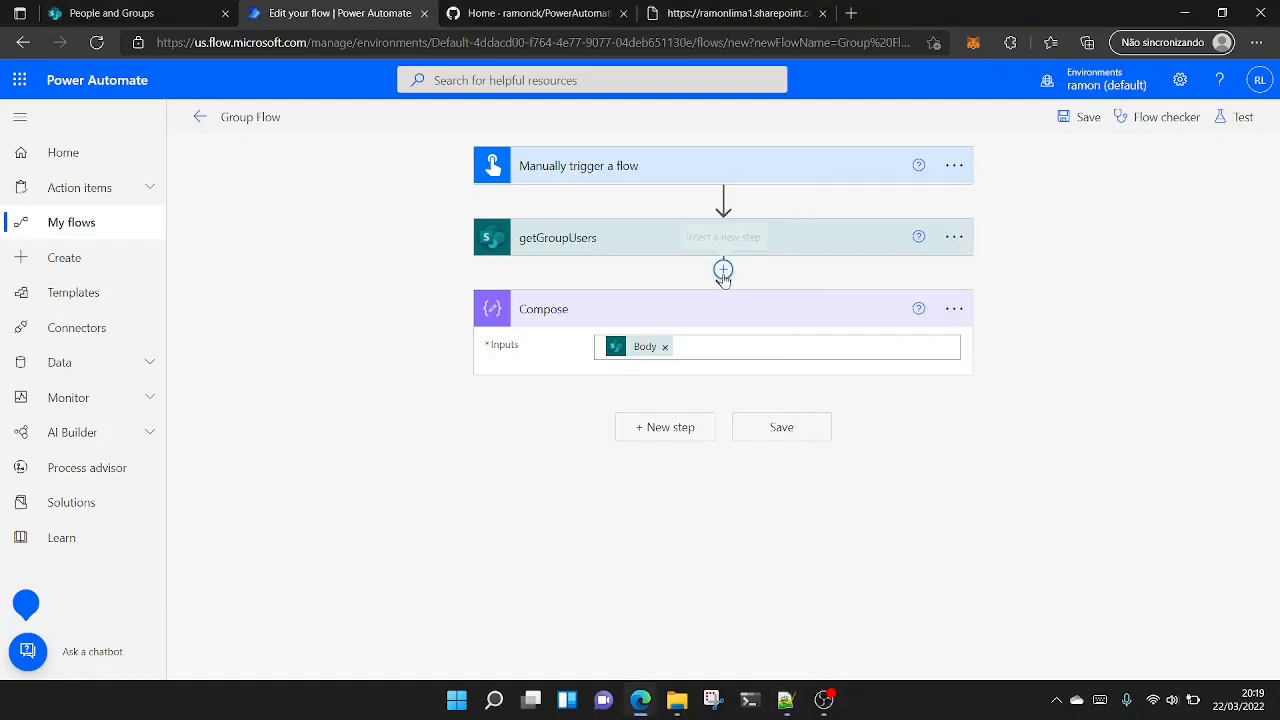
{"action": "left_click", "coordinate": [723, 272]}
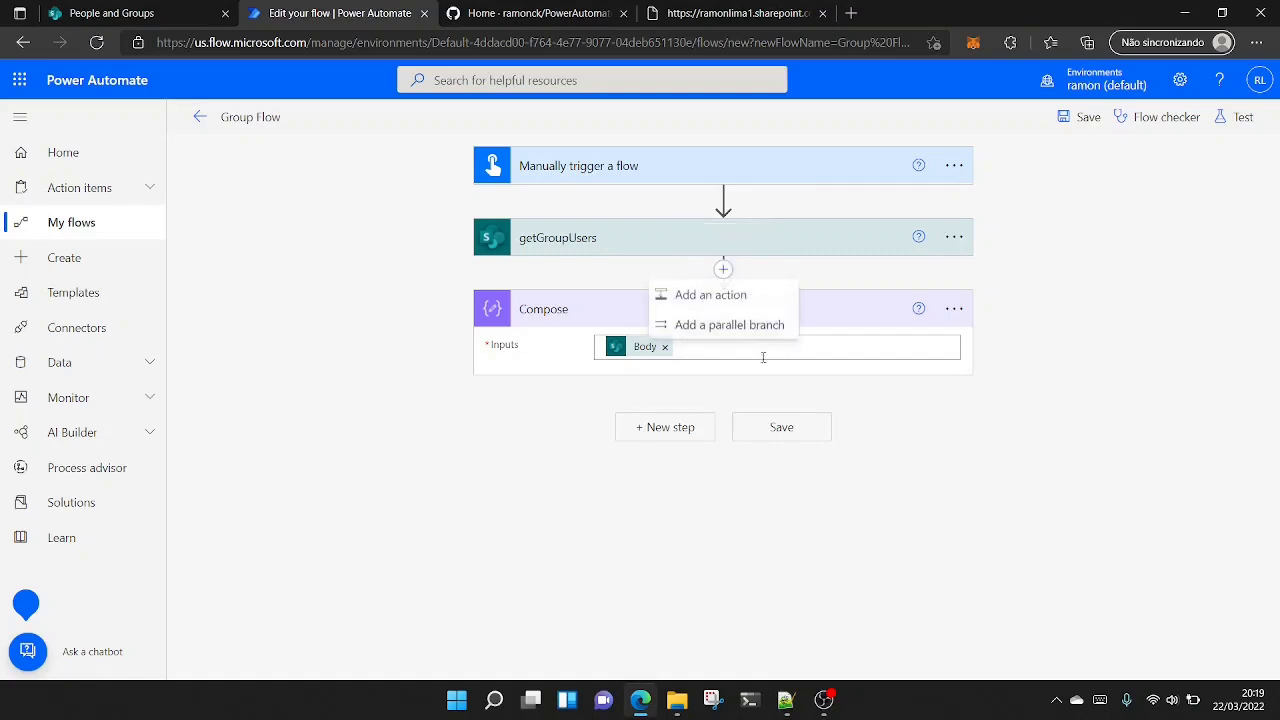
{"action": "left_click", "coordinate": [727, 293]}
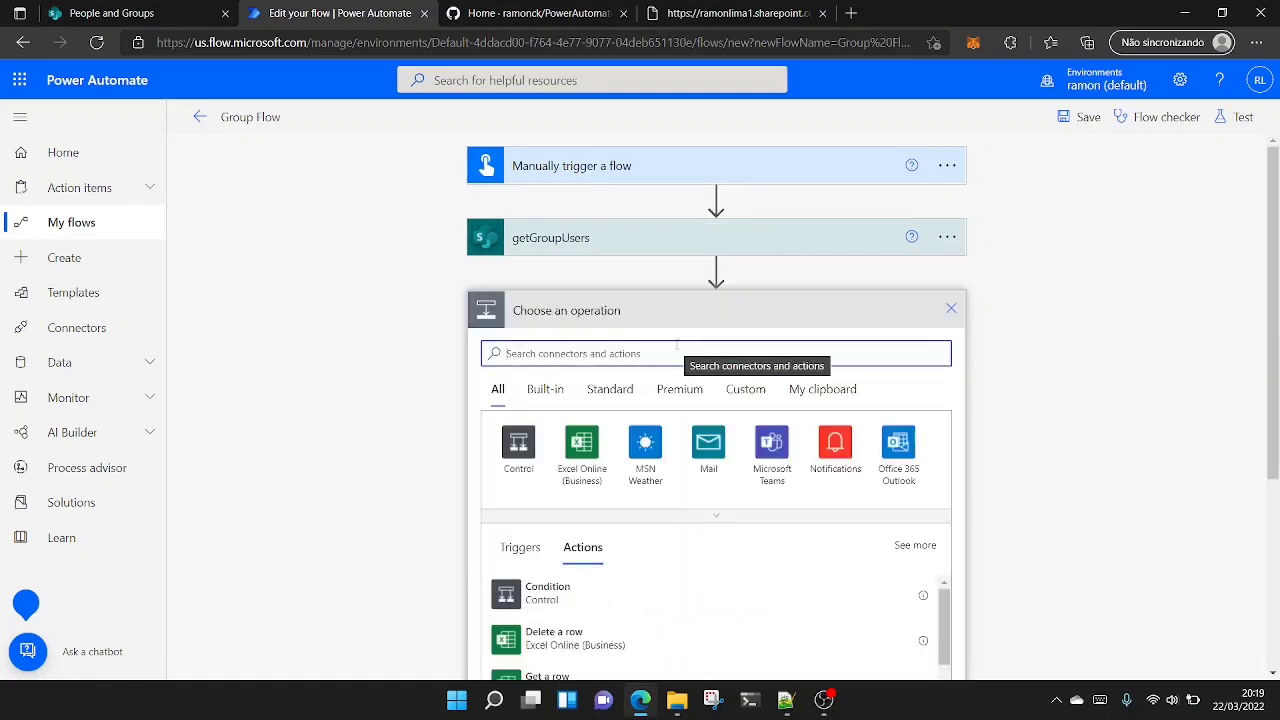
{"action": "left_click", "coordinate": [519, 447]}
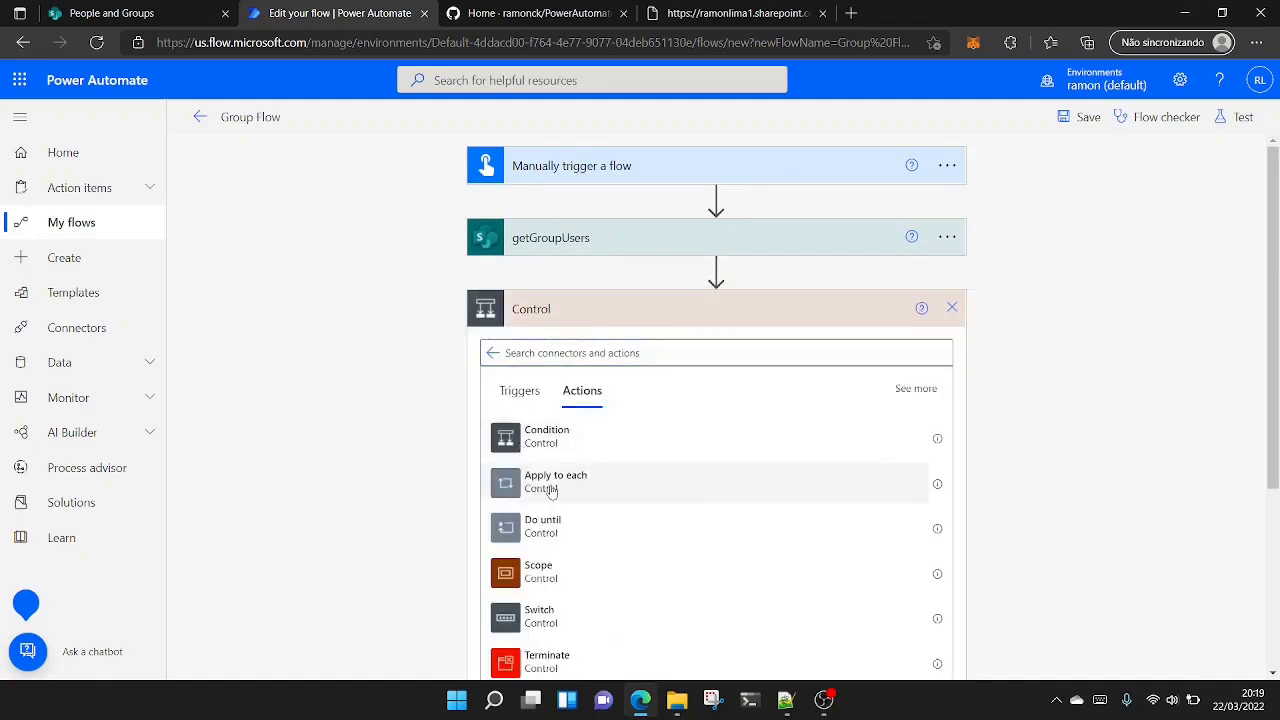
{"action": "left_click", "coordinate": [550, 488]}
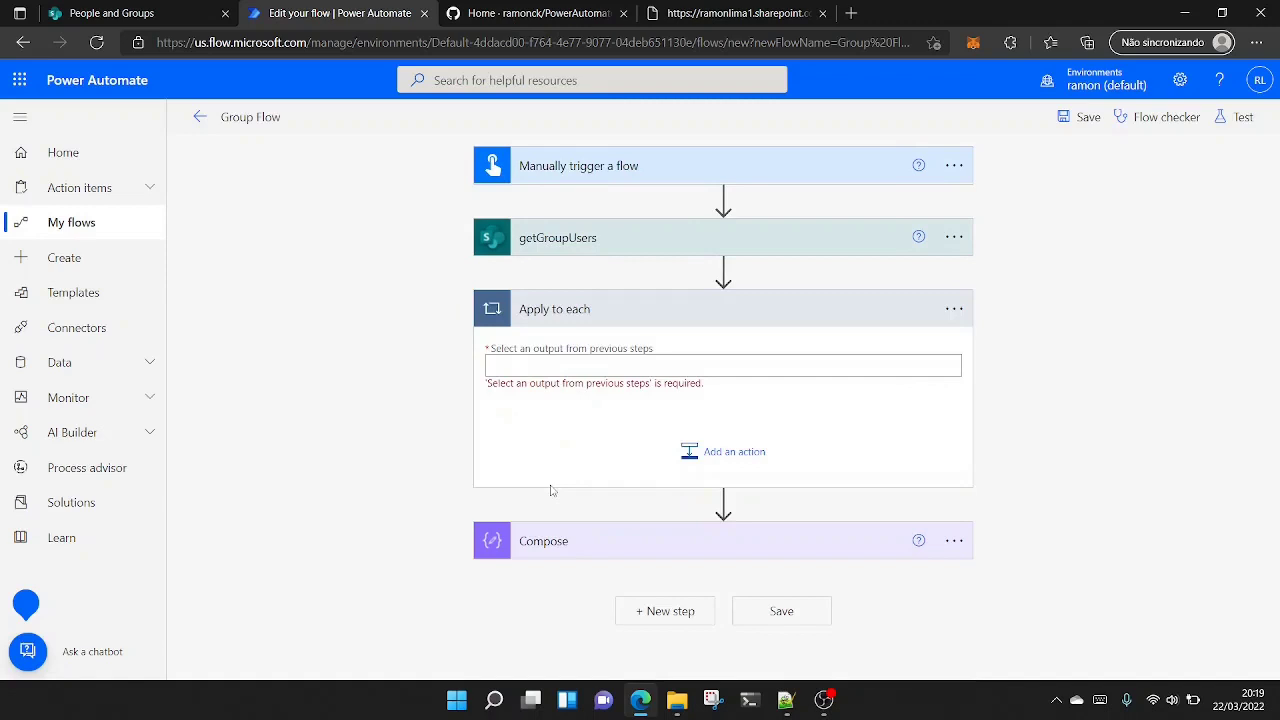
- Set the Apply to each input to the expression body('getGroupUsers')?['d']?['results']
{"action": "left_click", "coordinate": [524, 361]}
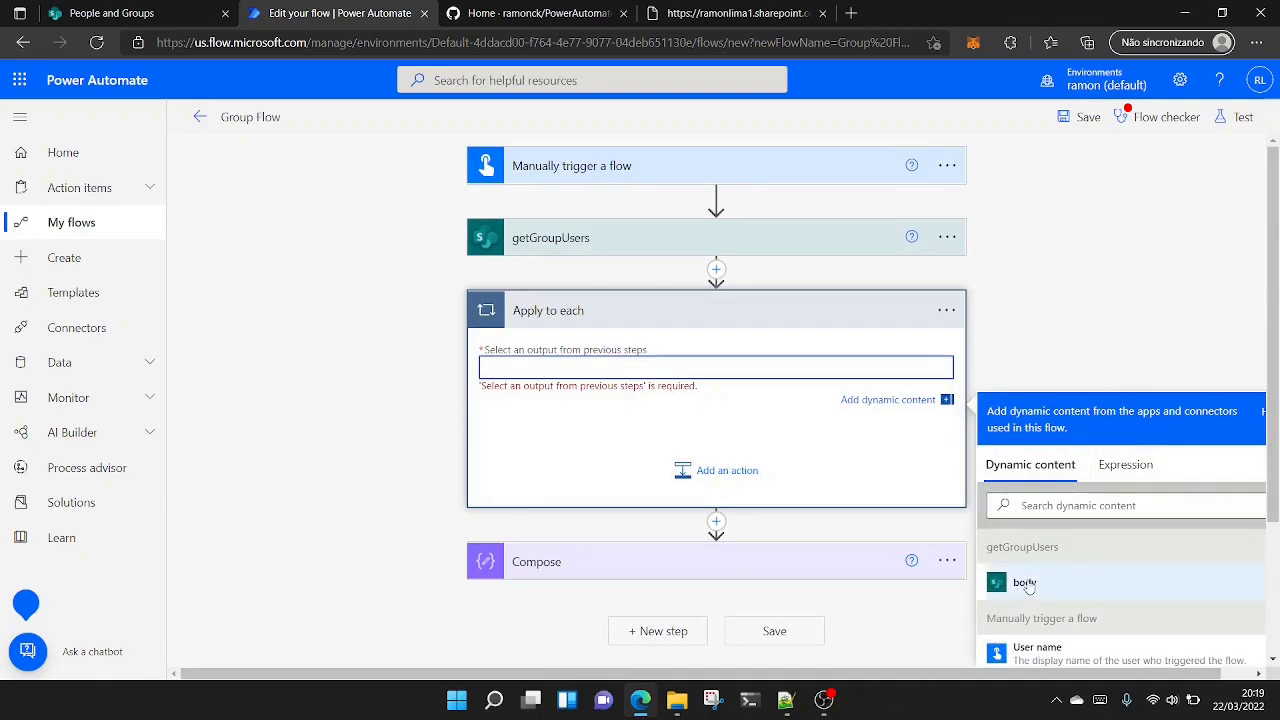
{"action": "left_click", "coordinate": [1146, 480]}
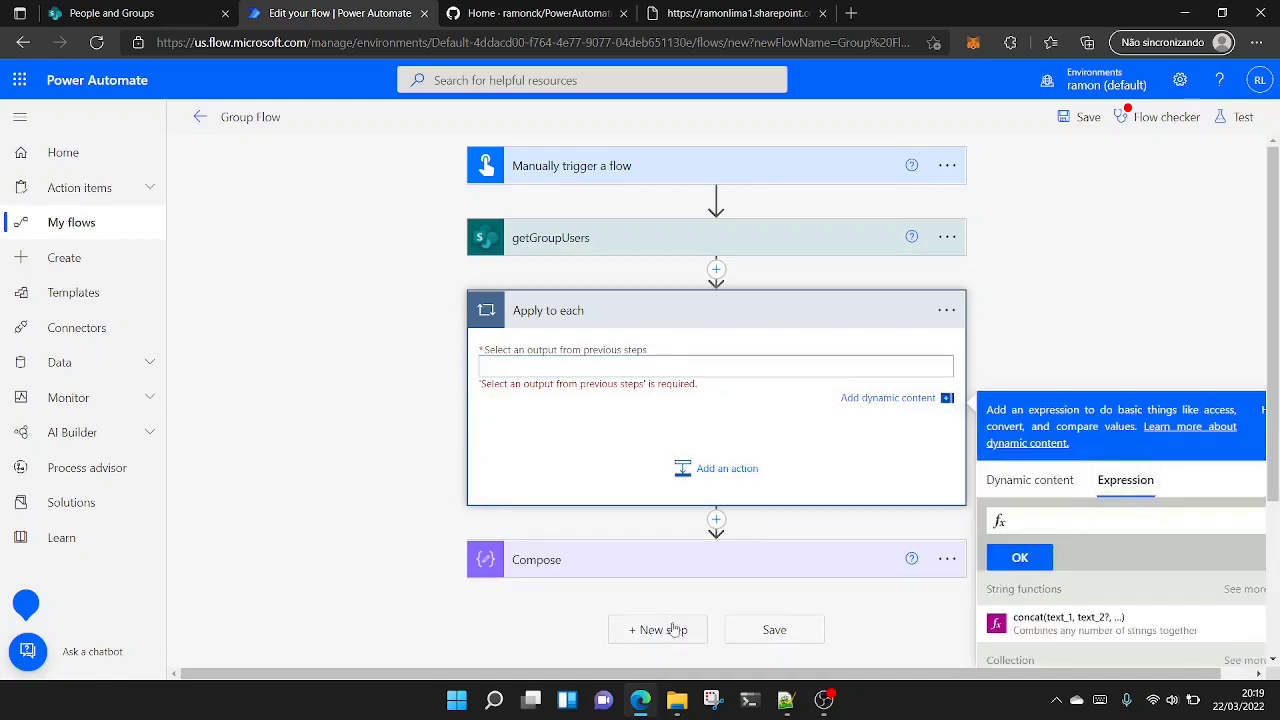
{"action": "key", "text": "ctrl+v"}
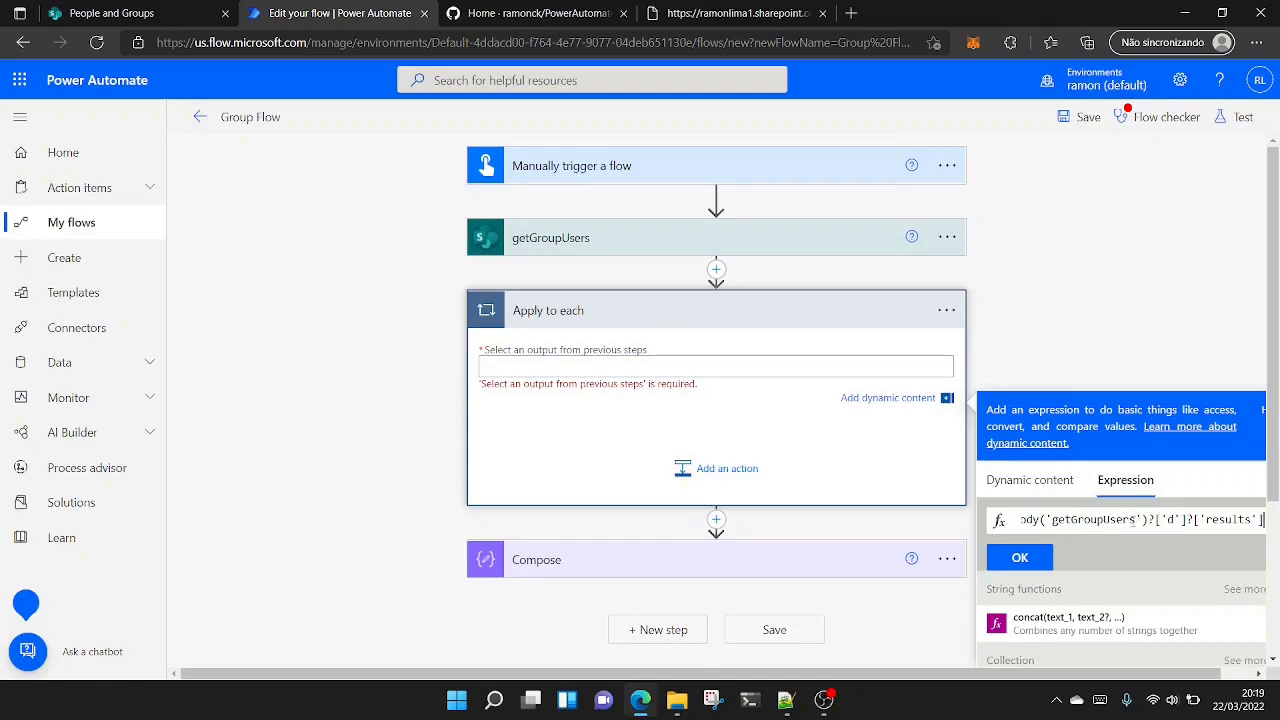
{"action": "left_click", "coordinate": [1021, 559]}
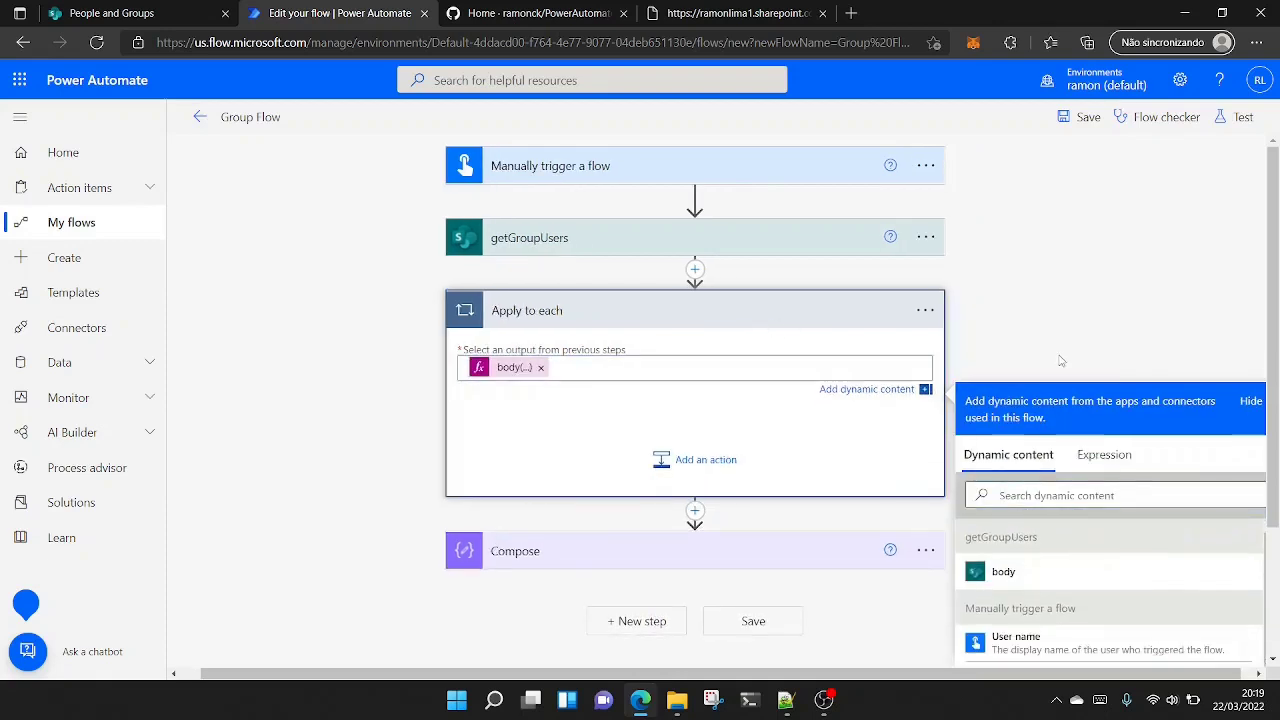
{"action": "left_click", "coordinate": [1062, 361]}
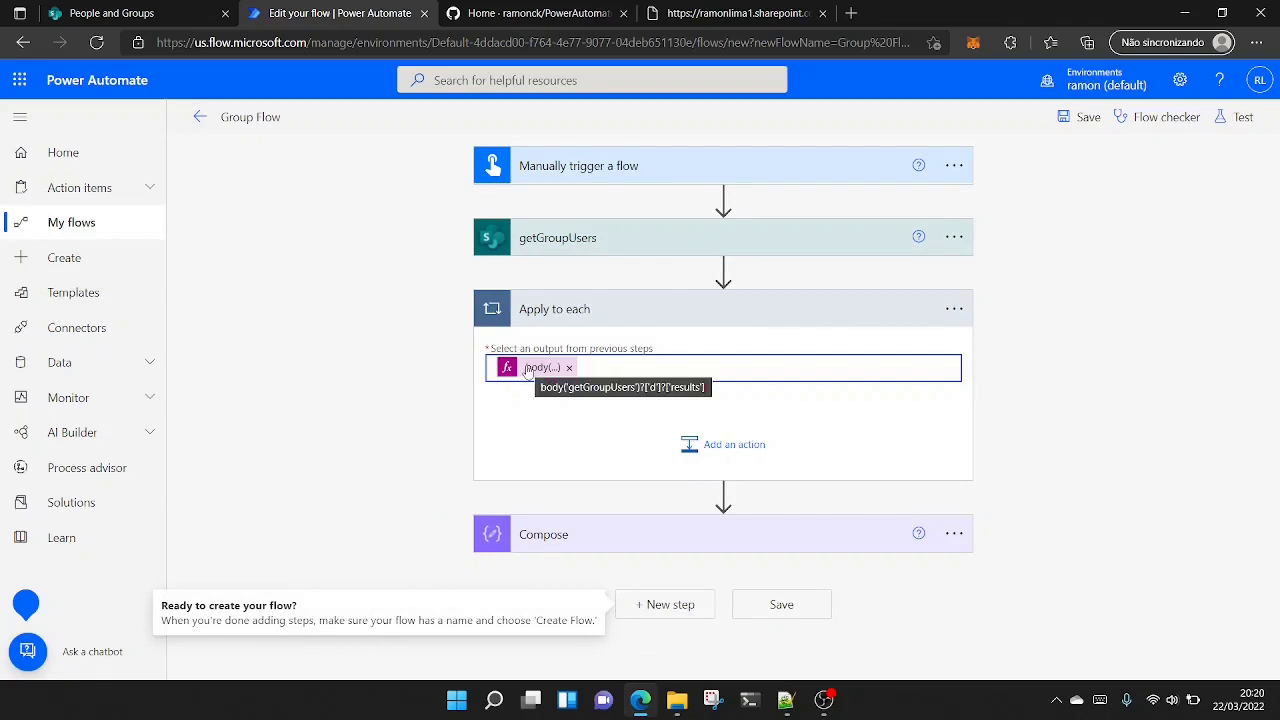
- Add a Compose action inside the Apply to each loop and open its Inputs field for editing
{"action": "left_click", "coordinate": [717, 447]}
{"action": "type", "text": "c"}
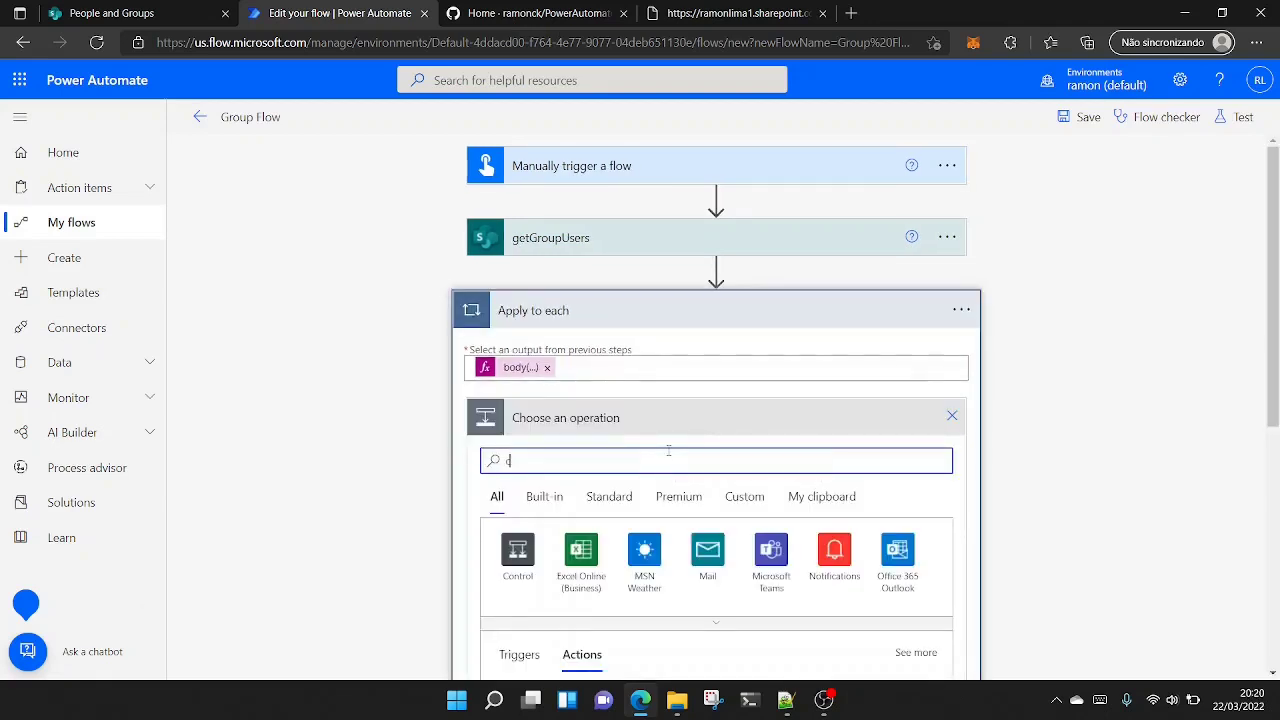
{"action": "type", "text": "ompose"}
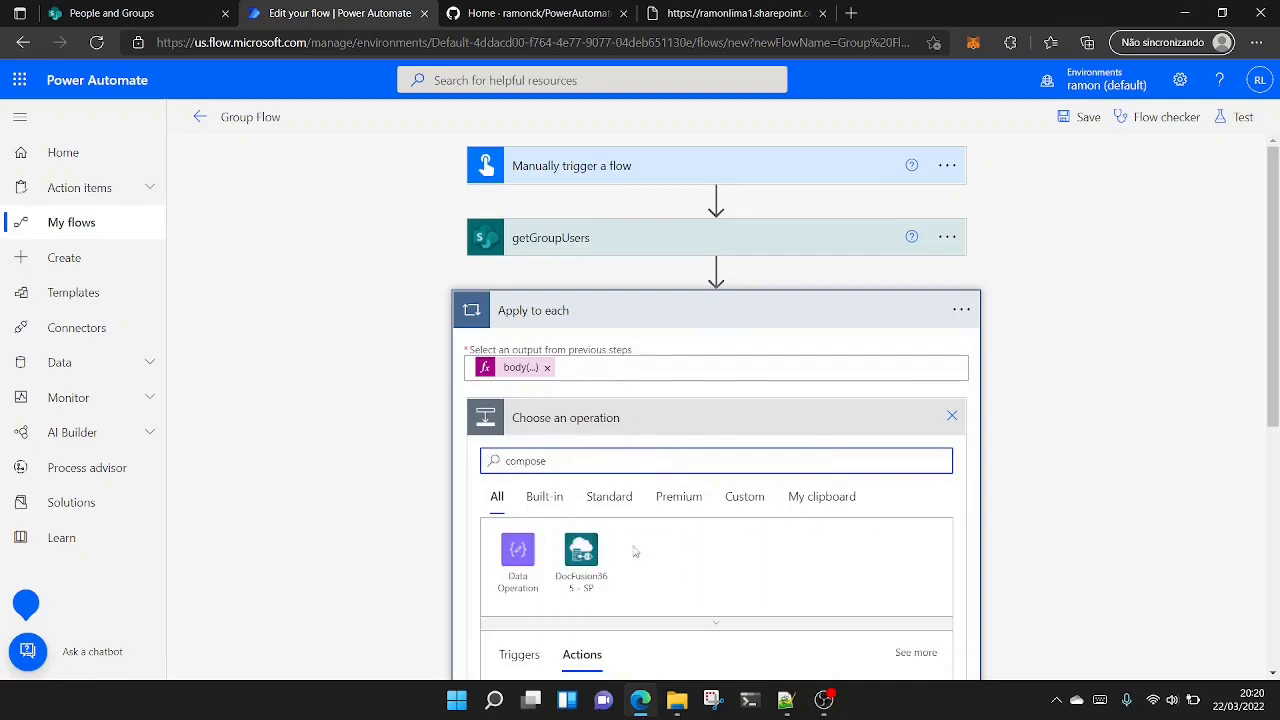
{"action": "scroll", "coordinate": [635, 551], "scroll_direction": "down", "scroll_amount": 1}
{"action": "left_click", "coordinate": [566, 618]}
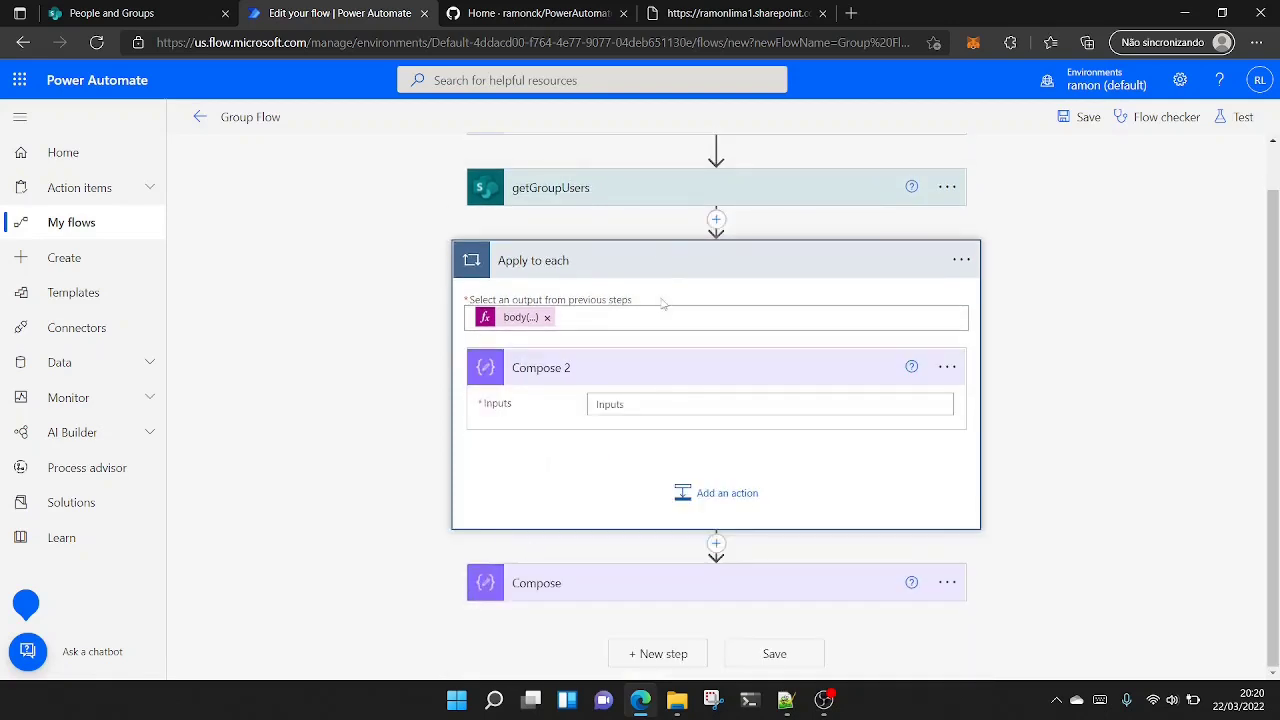
{"action": "left_click", "coordinate": [643, 403]}
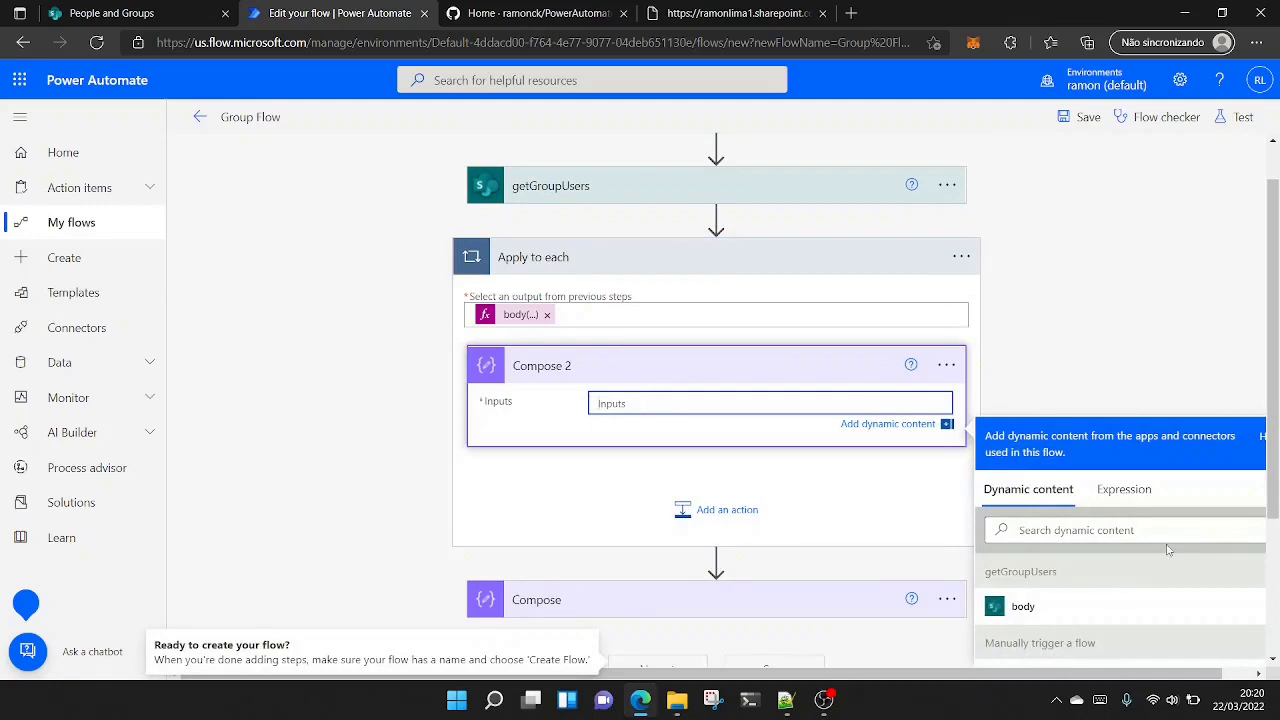
{"action": "scroll", "coordinate": [1100, 413], "scroll_direction": "down", "scroll_amount": 2}
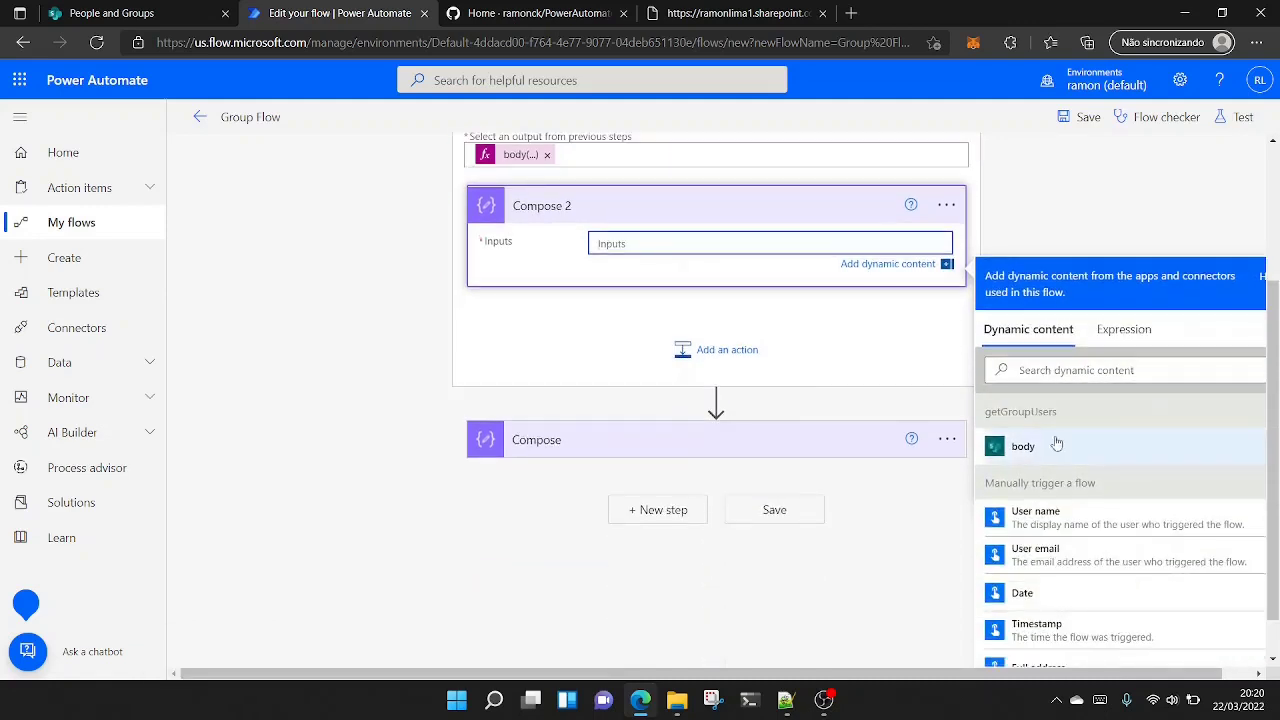
{"action": "scroll", "coordinate": [706, 363], "scroll_direction": "up", "scroll_amount": 3}
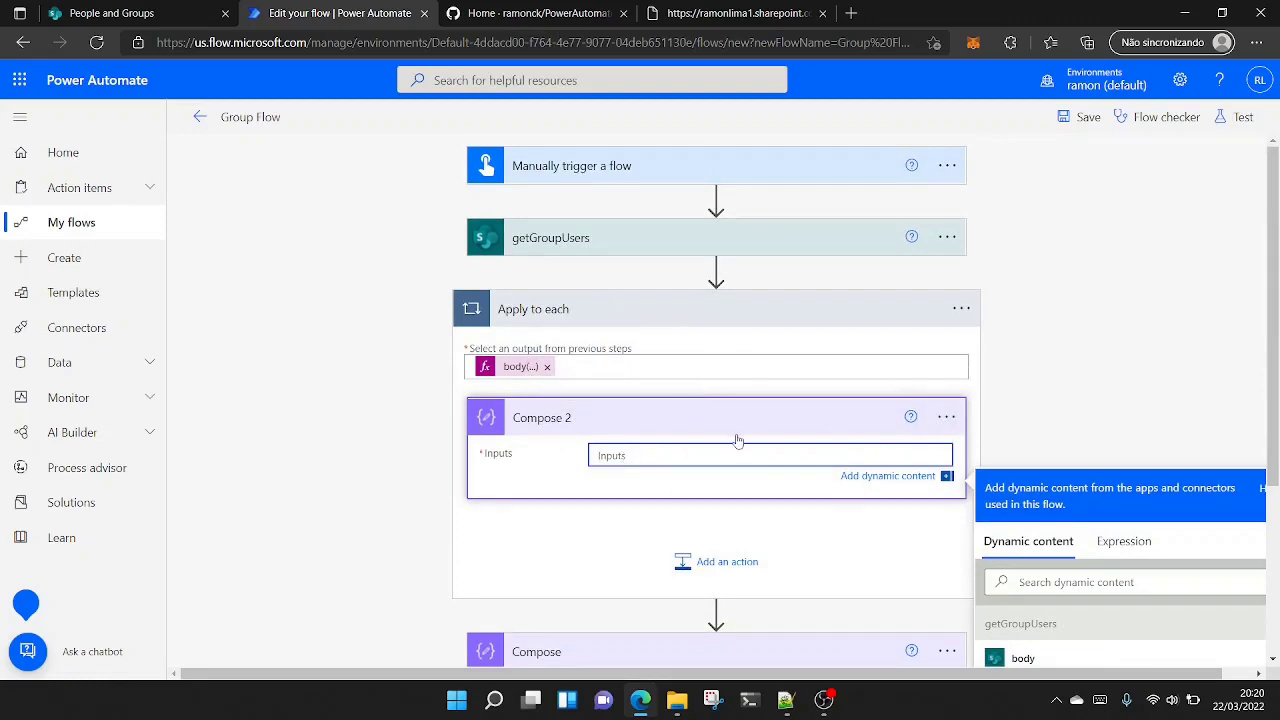
{"action": "type", "text": "item("}
{"action": "left_click", "coordinate": [1164, 462]}
{"action": "left_click_drag", "start_coordinate": [644, 458], "coordinate": [422, 455]}
{"action": "key", "text": "BackSpace"}
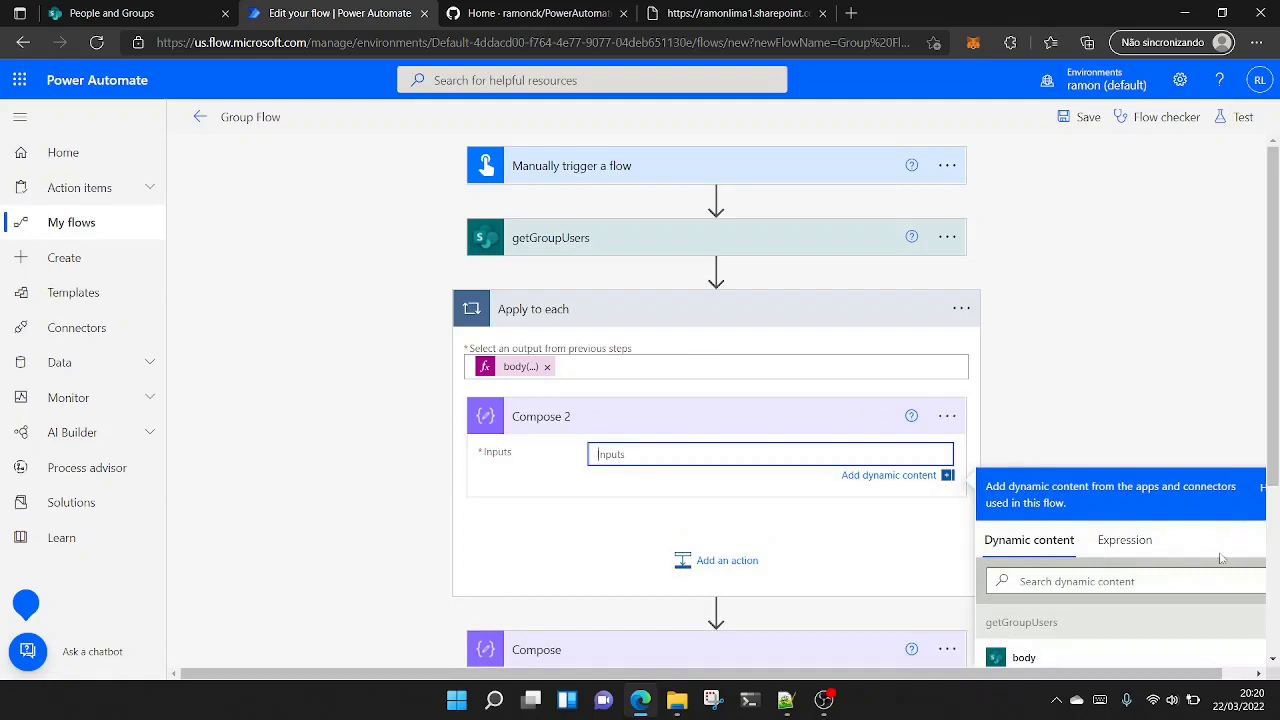
- Set the Inputs of Compose 2 in the loop to the expression item()
{"action": "left_click", "coordinate": [1160, 541]}
{"action": "type", "text": "item()"}
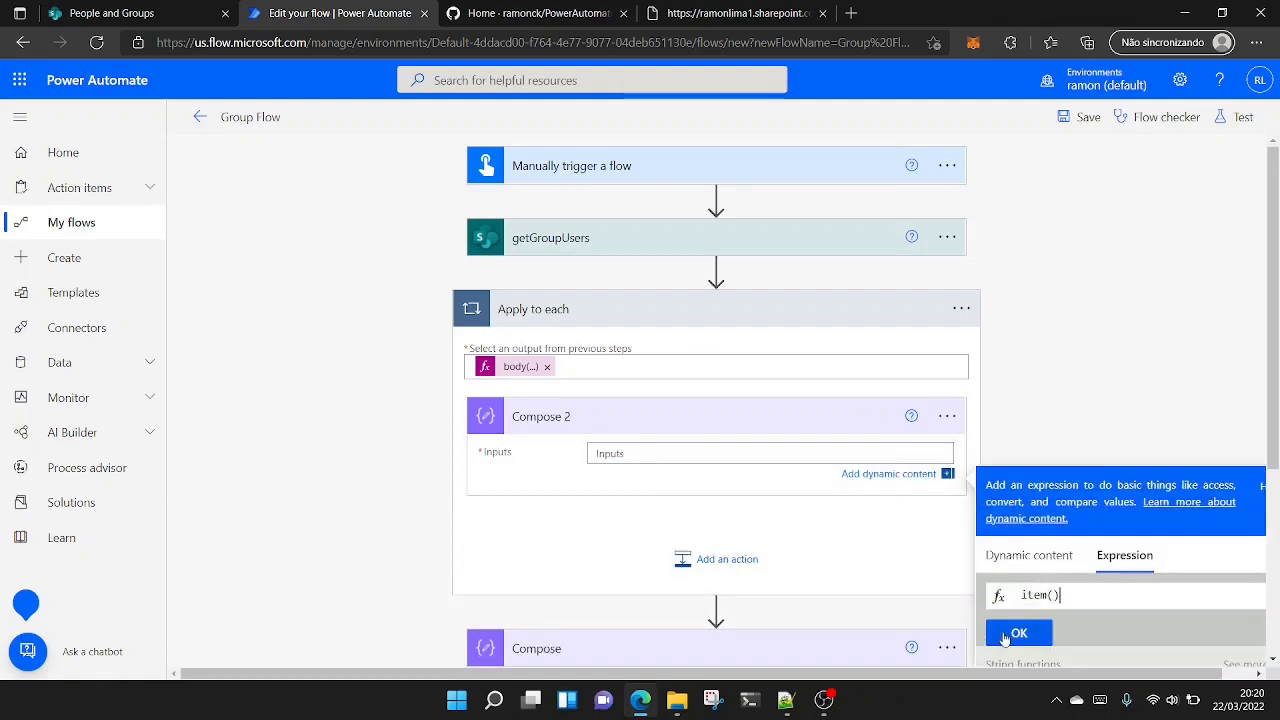
{"action": "left_click", "coordinate": [1019, 632]}
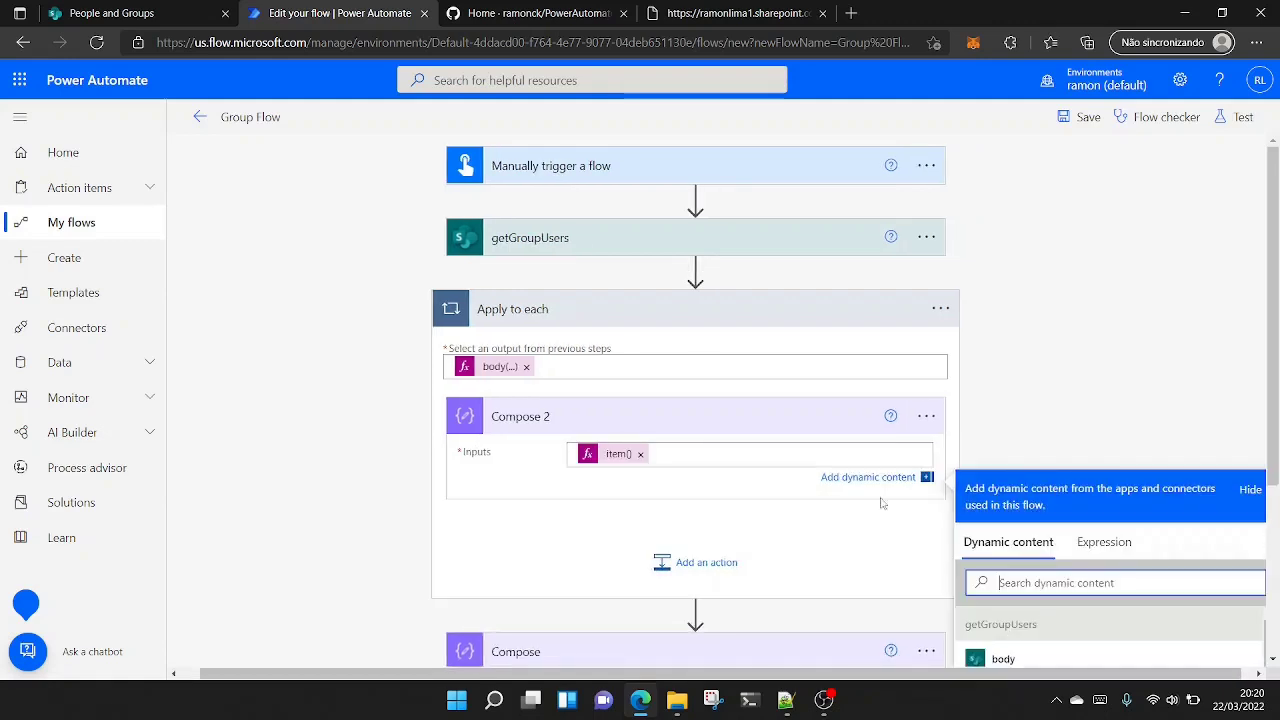
{"action": "left_click", "coordinate": [567, 333]}
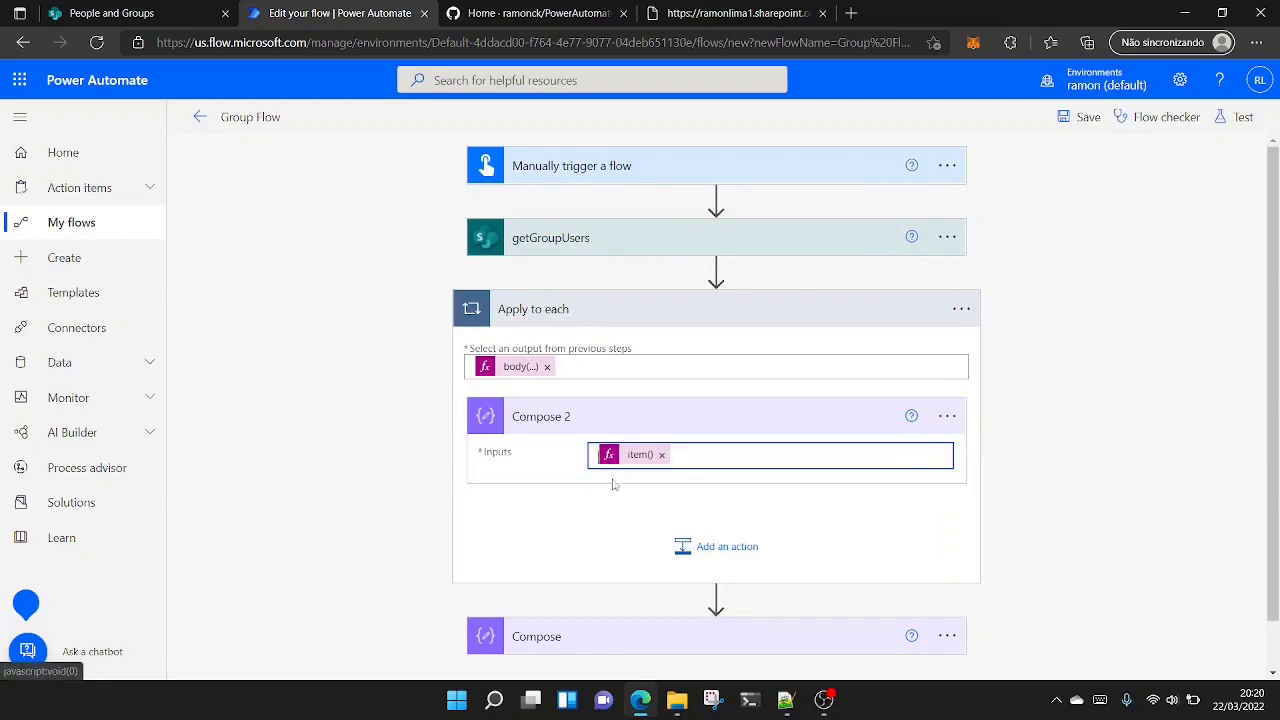
- Save the flow and run a manual test of it, closing the run confirmation to show the run results
{"action": "left_click", "coordinate": [1073, 122]}
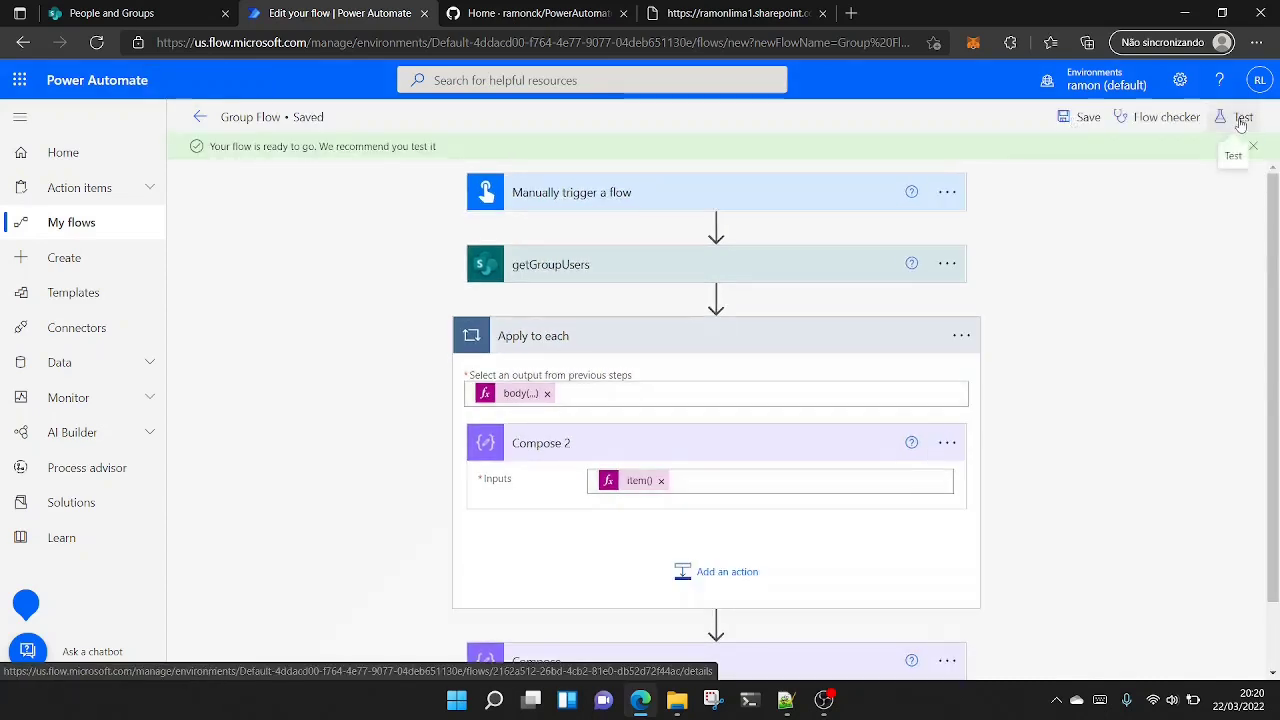
{"action": "left_click", "coordinate": [1241, 119]}
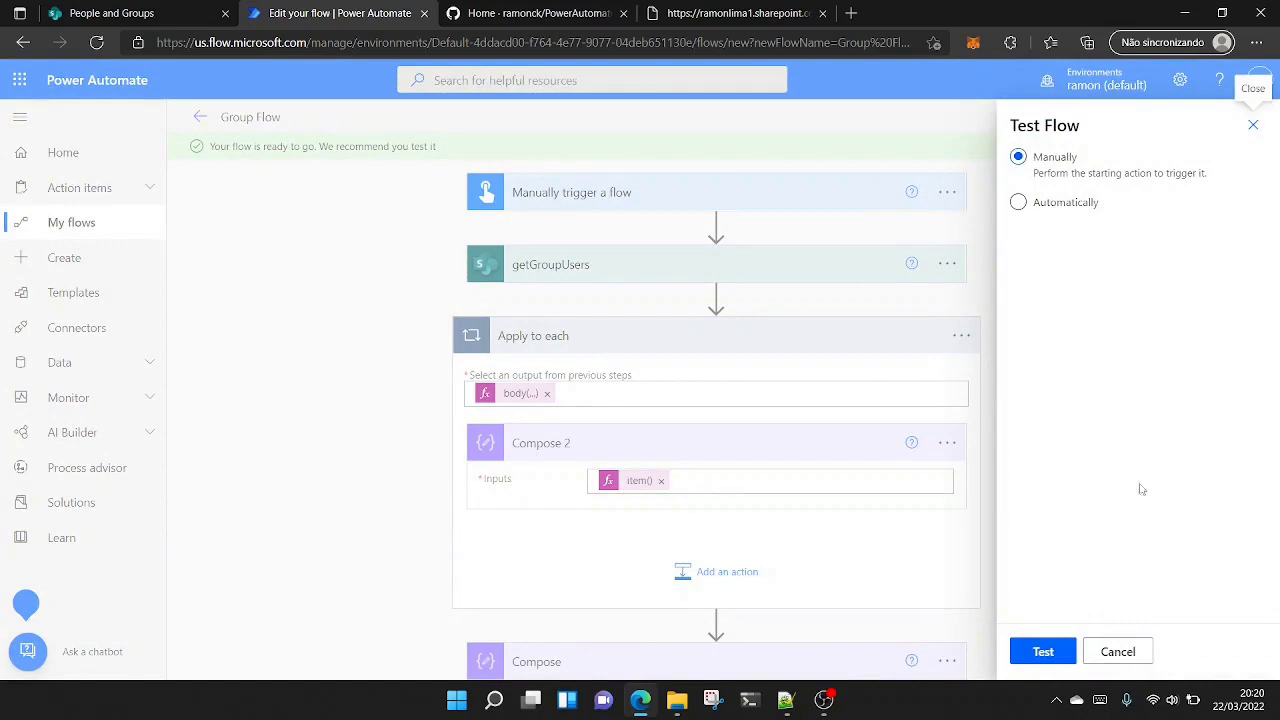
{"action": "left_click", "coordinate": [1065, 651]}
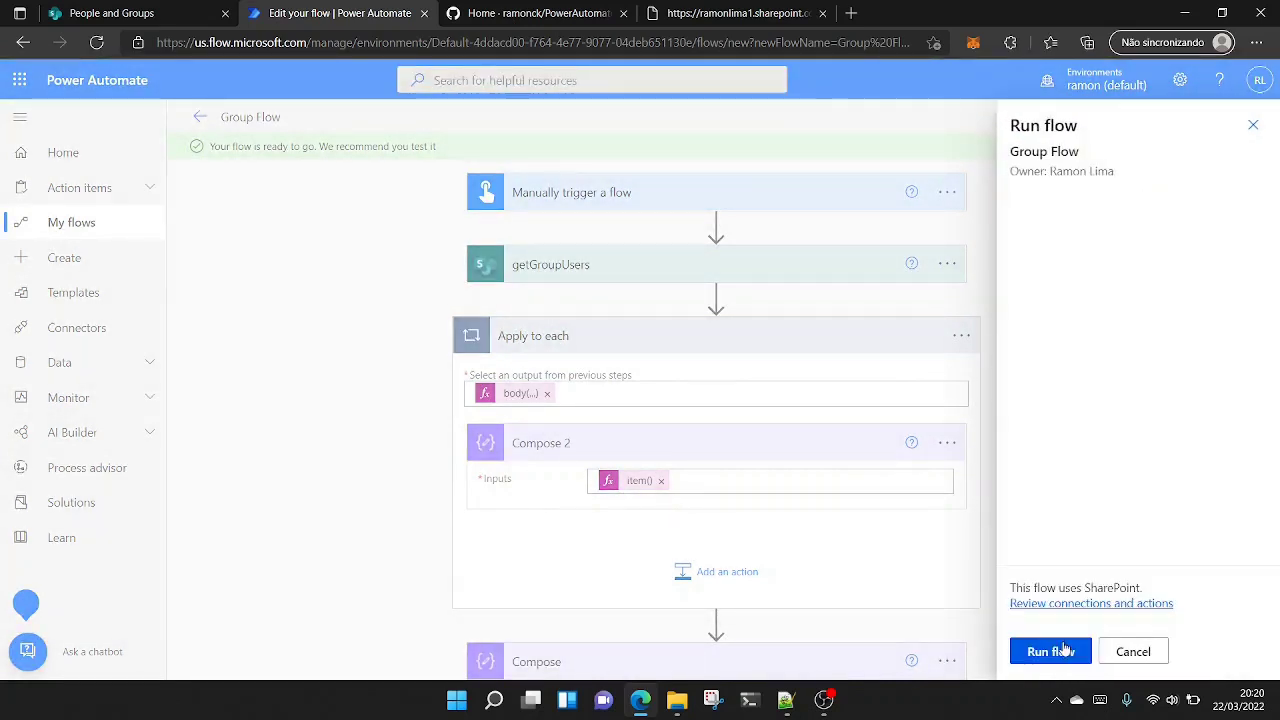
{"action": "left_click", "coordinate": [1063, 652]}
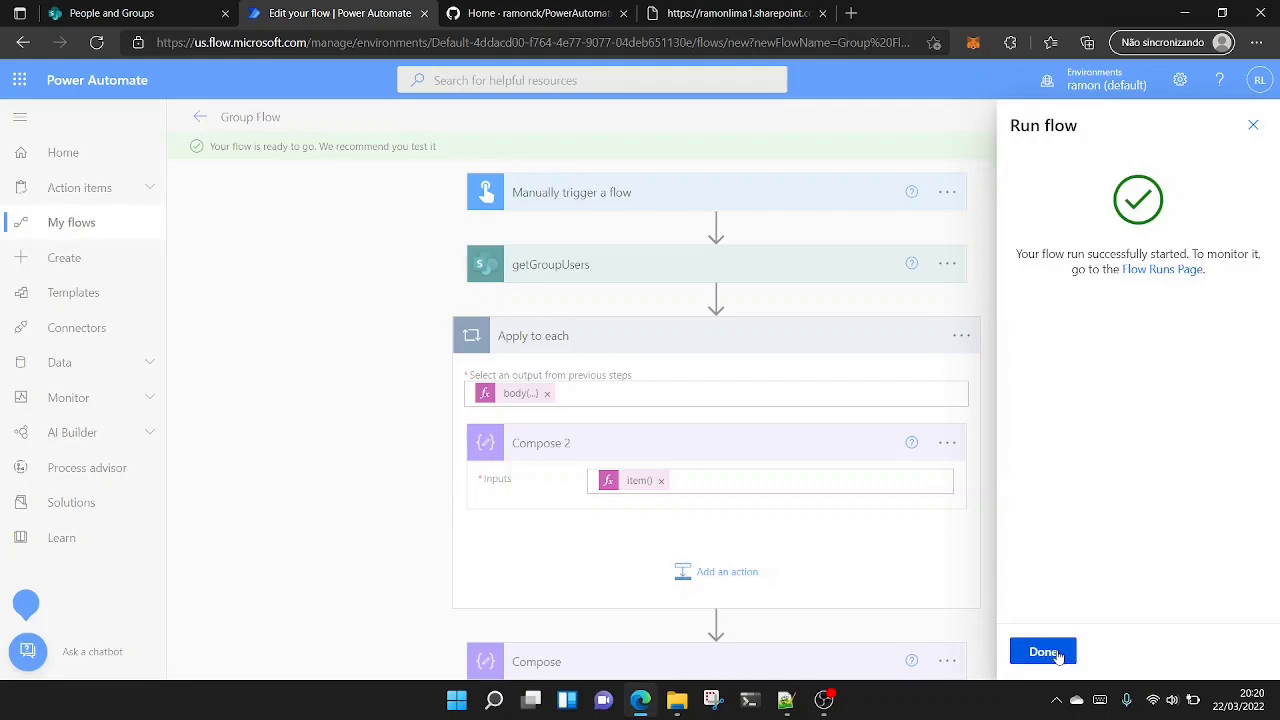
{"action": "left_click", "coordinate": [1043, 652]}
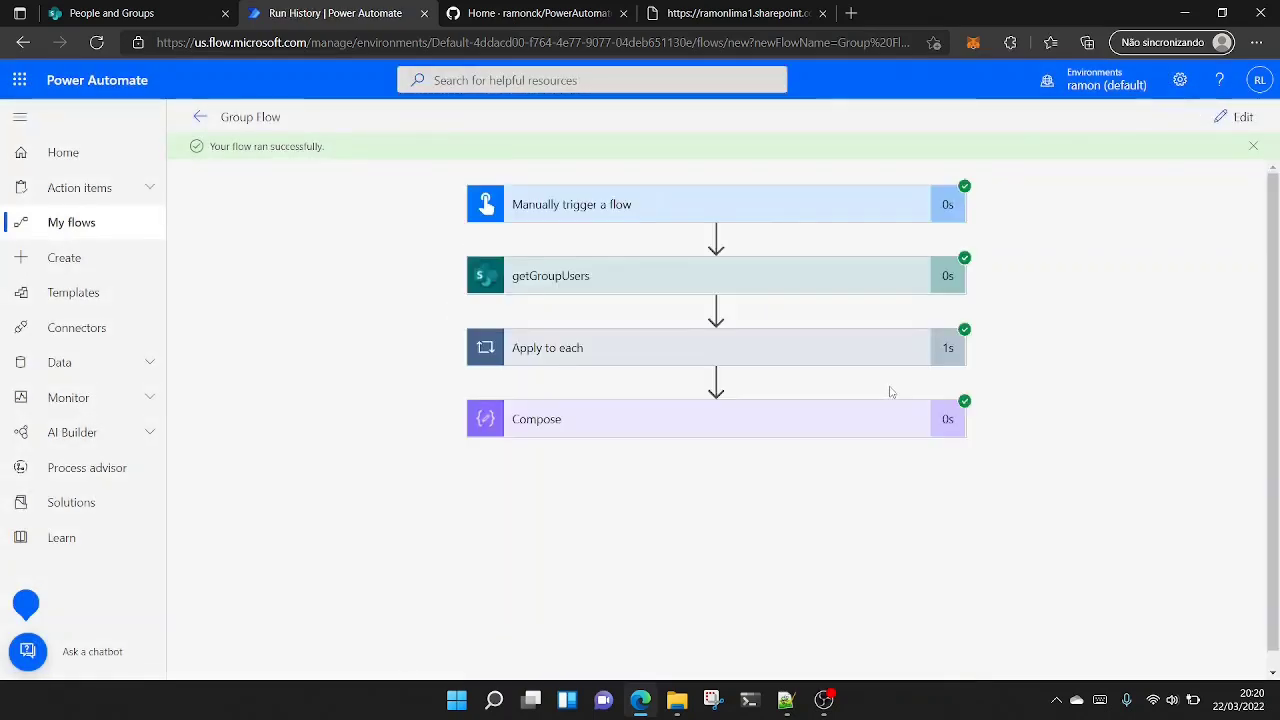
- Expand the Apply to each run results and compare the iterations with the test 123 group's members in SharePoint
{"action": "left_click", "coordinate": [795, 355]}
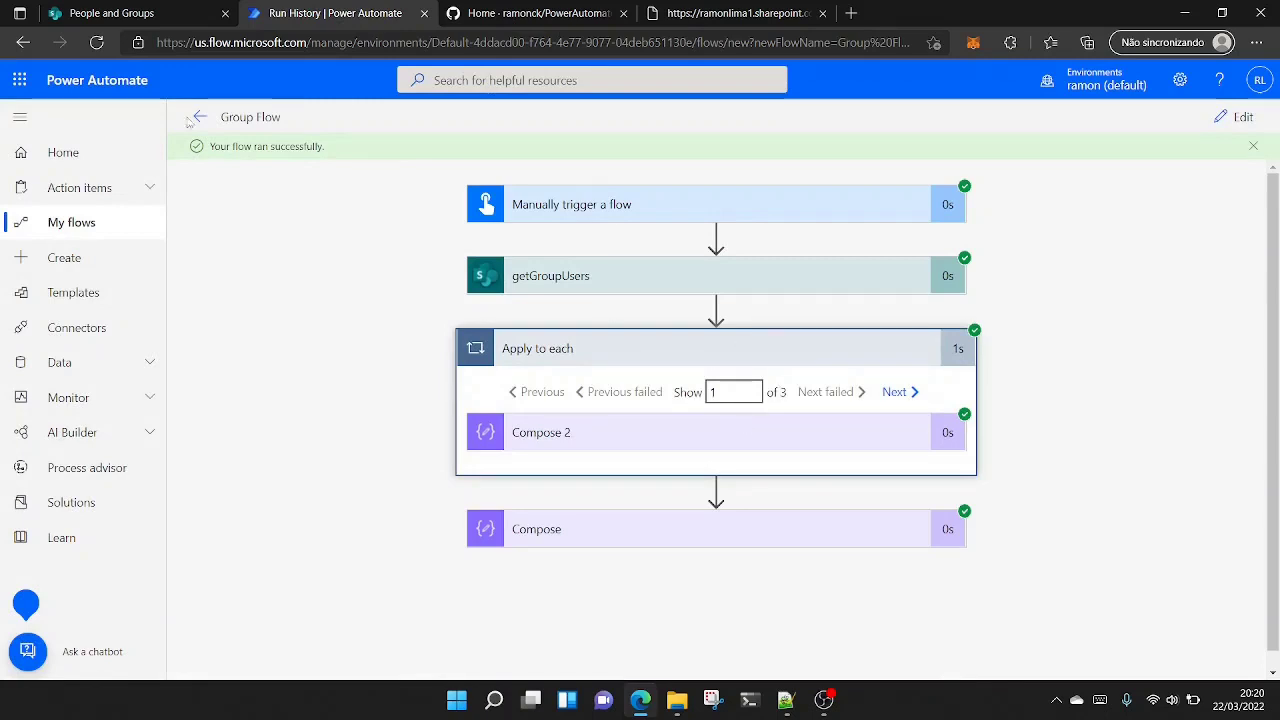
{"action": "left_click", "coordinate": [120, 12]}
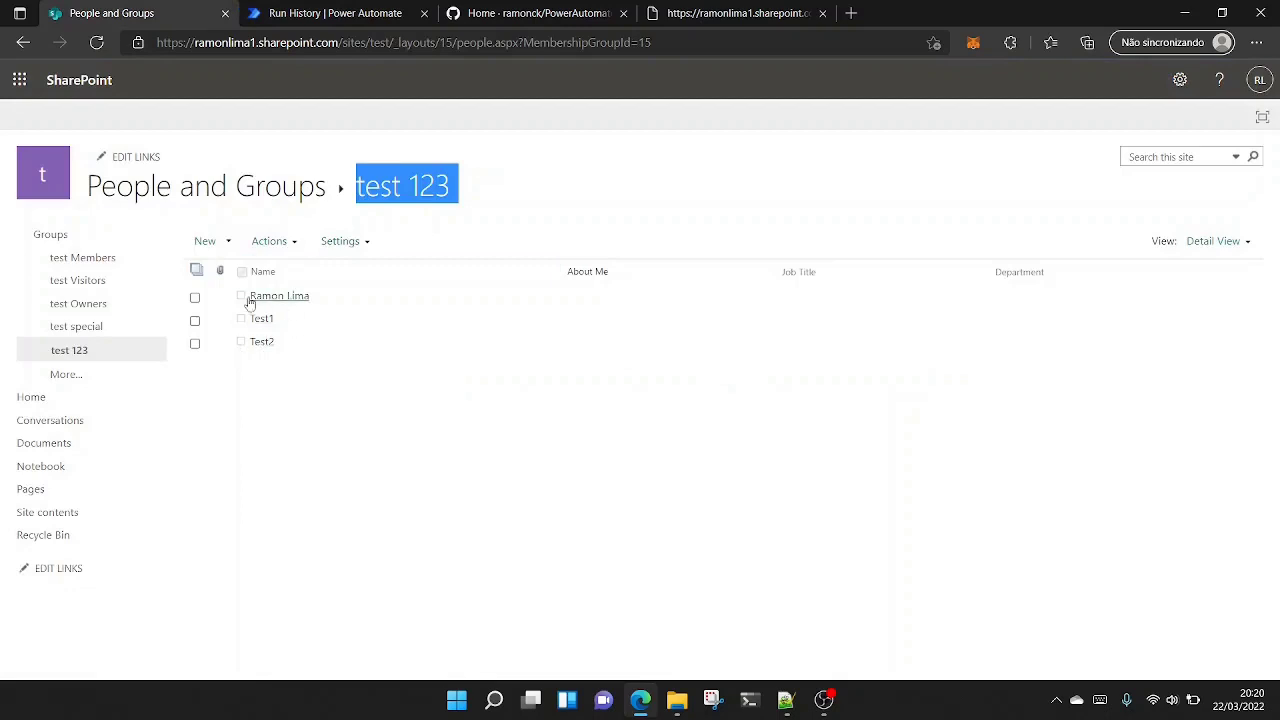
{"action": "left_click", "coordinate": [335, 13]}
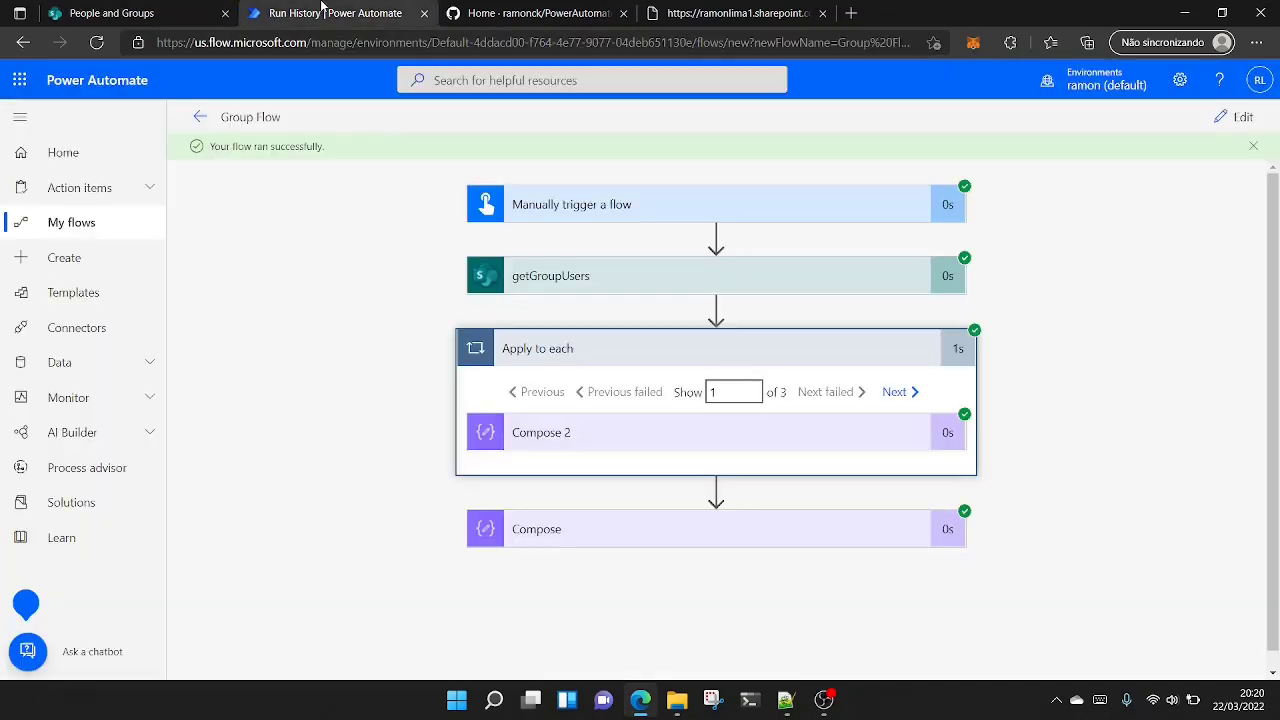
- Open the first iteration's Compose 2 results and select the whole Inputs JSON for copying
{"action": "left_click", "coordinate": [853, 432]}
{"action": "scroll", "coordinate": [851, 434], "scroll_direction": "down", "scroll_amount": 2}
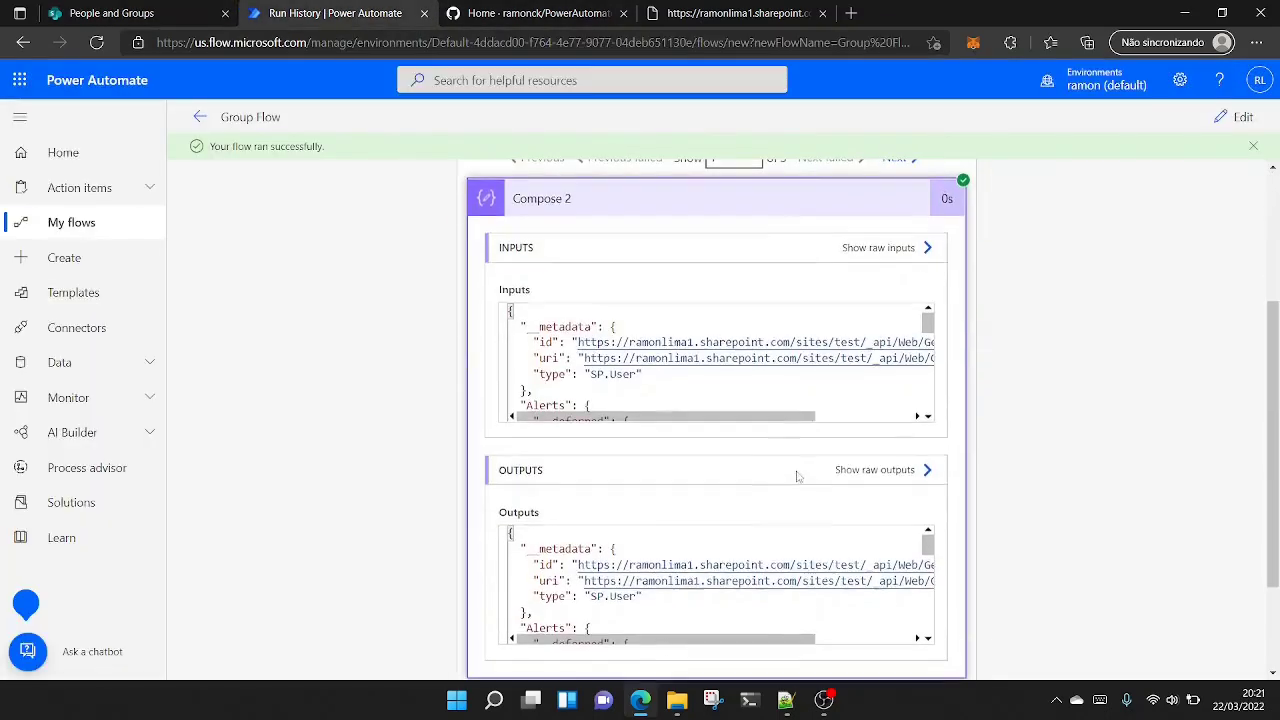
{"action": "left_click", "coordinate": [637, 380]}
{"action": "scroll", "coordinate": [615, 352], "scroll_direction": "down", "scroll_amount": 5}
{"action": "scroll", "coordinate": [617, 354], "scroll_direction": "up", "scroll_amount": 5}
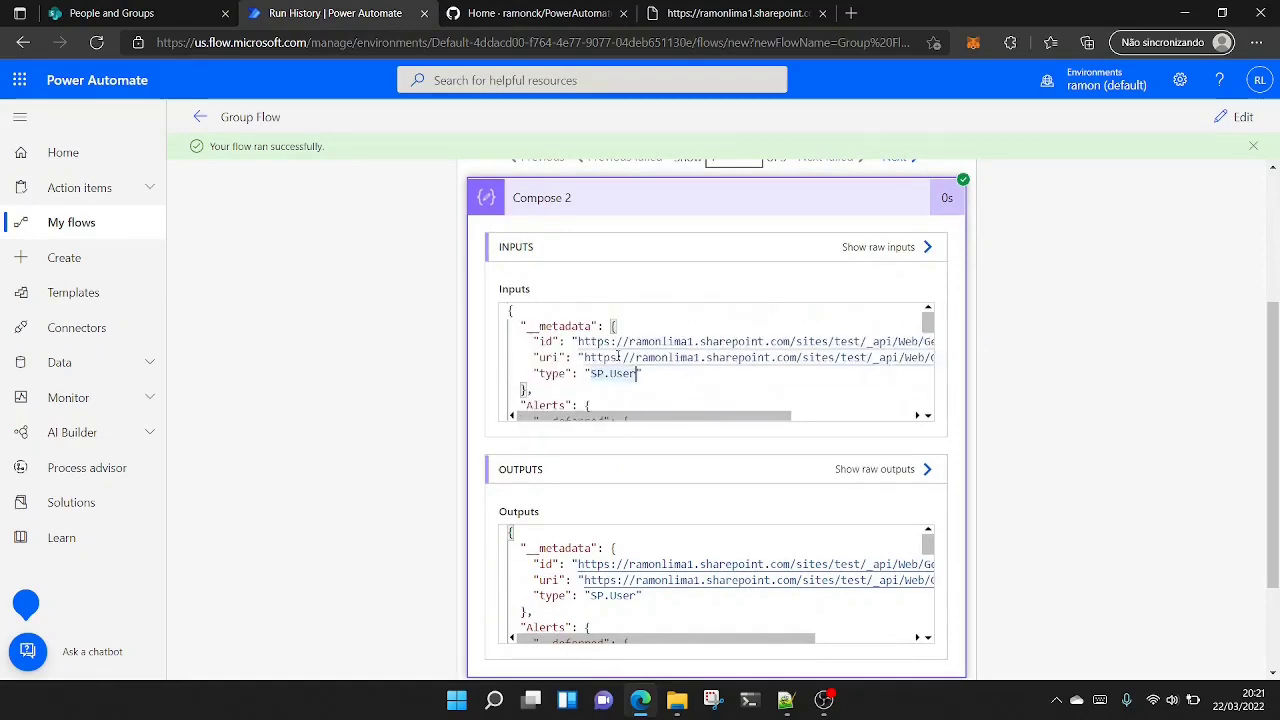
{"action": "key", "text": "ctrl+a"}
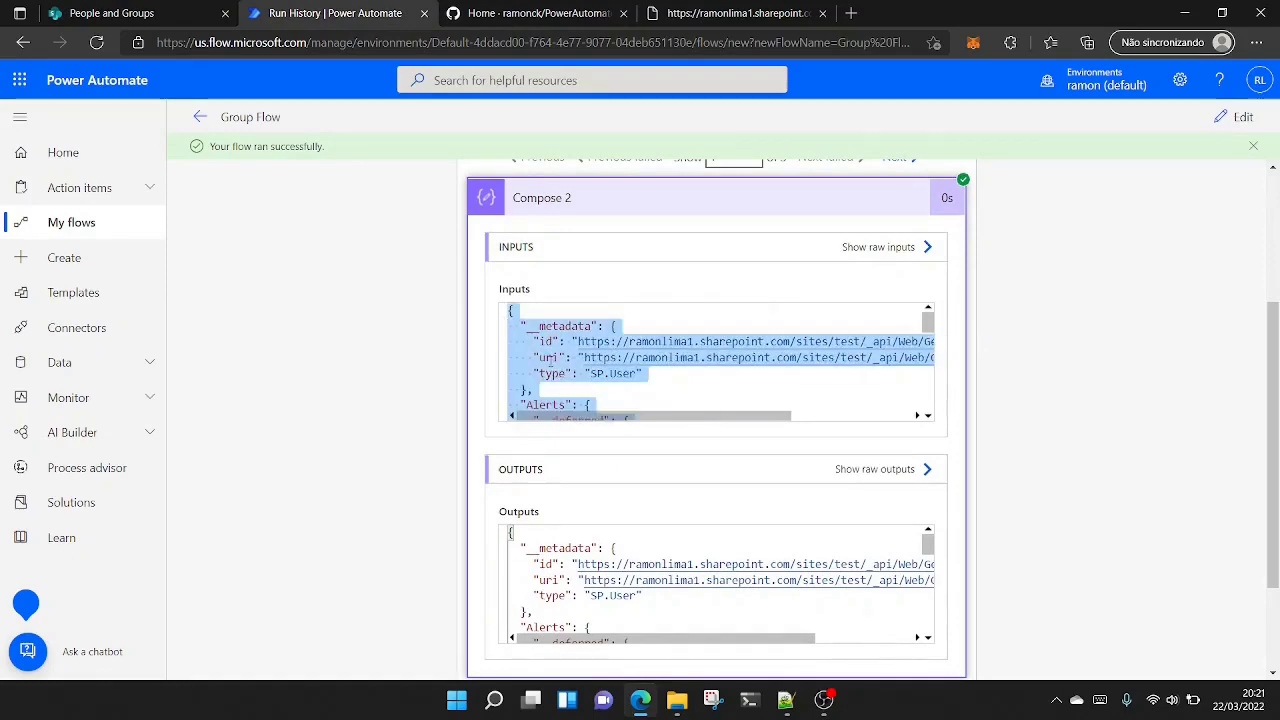
- Switch to Notepad++, maximise its window and paste the copied user JSON into a new document
{"action": "left_click", "coordinate": [786, 700]}
{"action": "double_click", "coordinate": [1077, 207]}
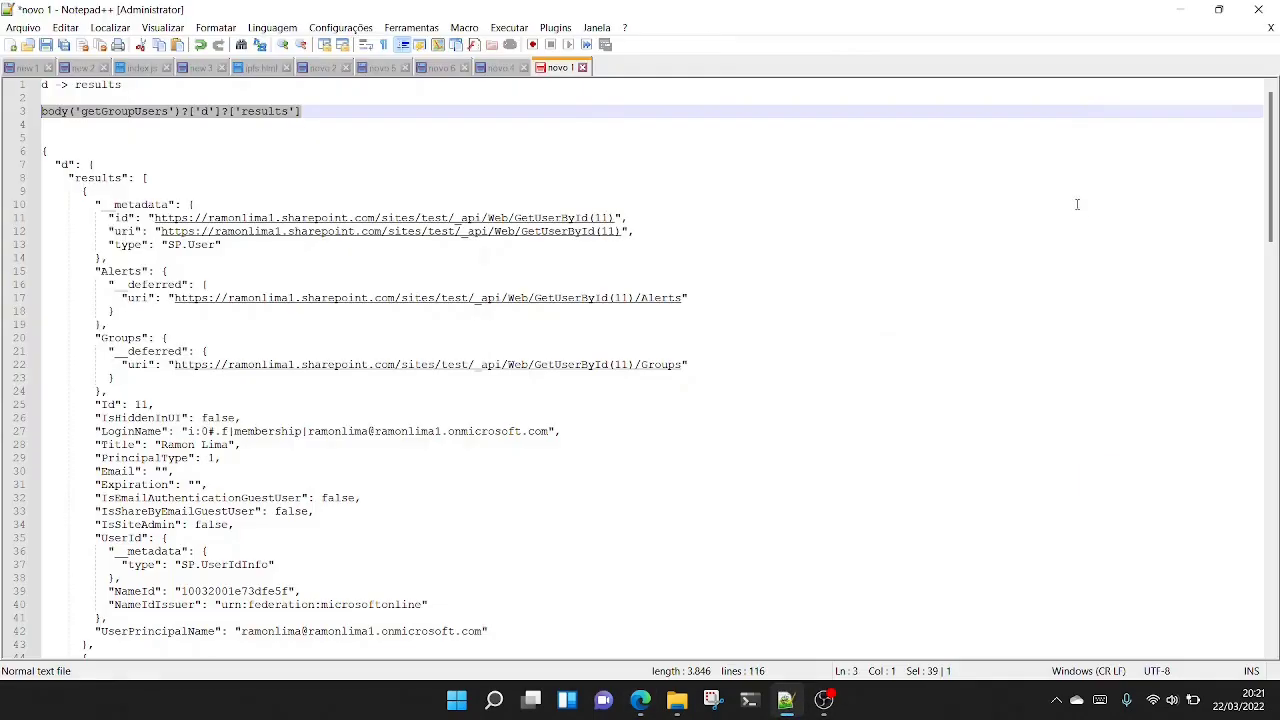
{"action": "left_click", "coordinate": [12, 45]}
{"action": "key", "text": "ctrl+v"}
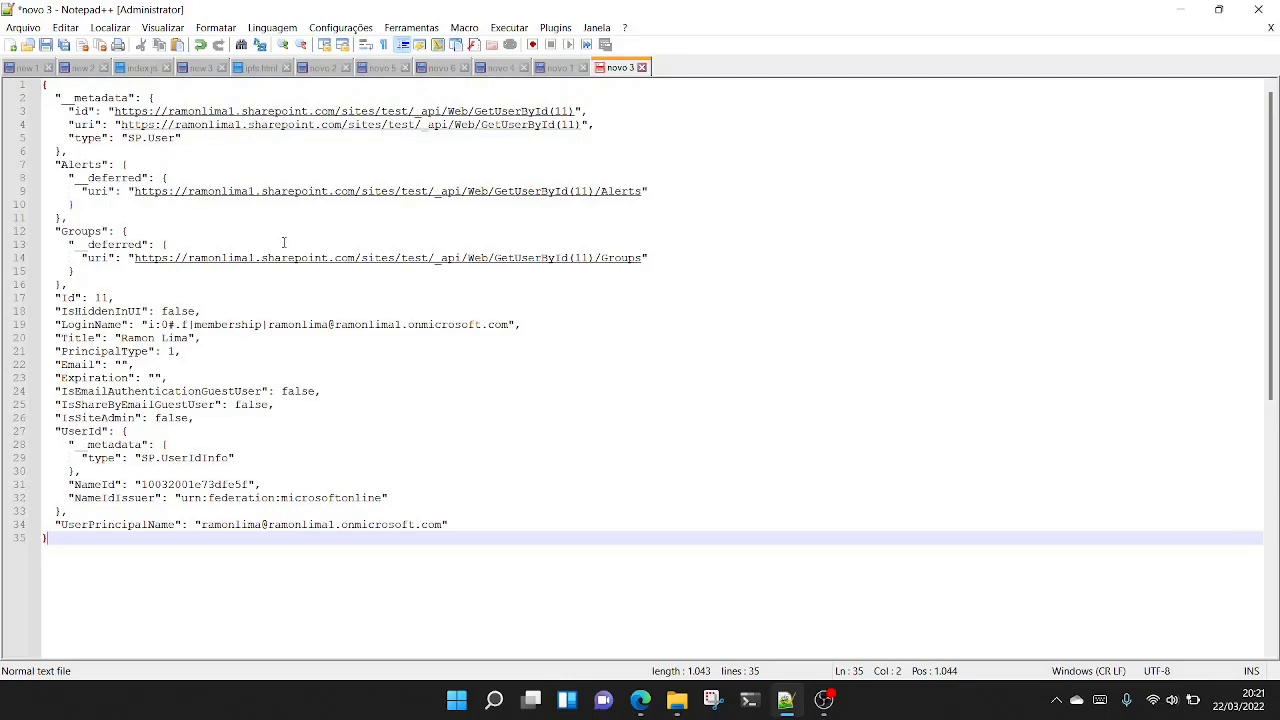
- Compare the pasted JSON in novo 3 with the first user object of the results array in novo 1
{"action": "left_click", "coordinate": [557, 68]}
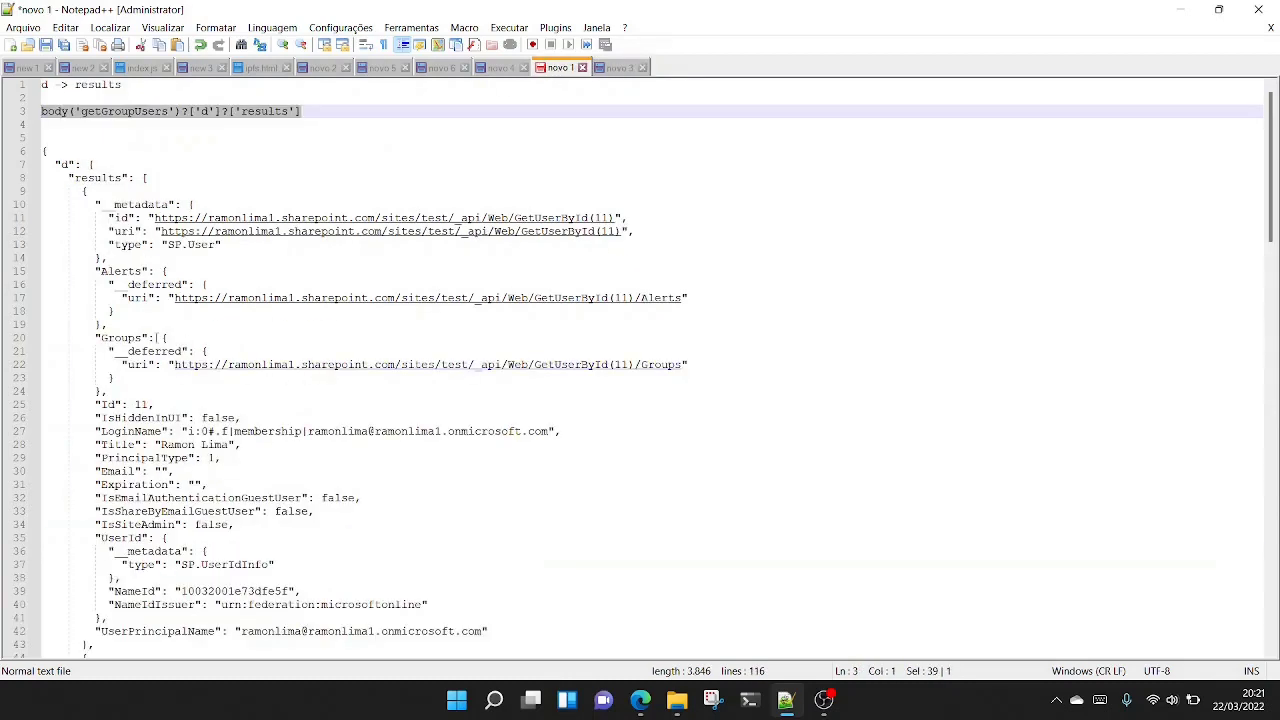
{"action": "scroll", "coordinate": [160, 337], "scroll_direction": "down", "scroll_amount": 2}
{"action": "scroll", "coordinate": [210, 614], "scroll_direction": "down", "scroll_amount": 3}
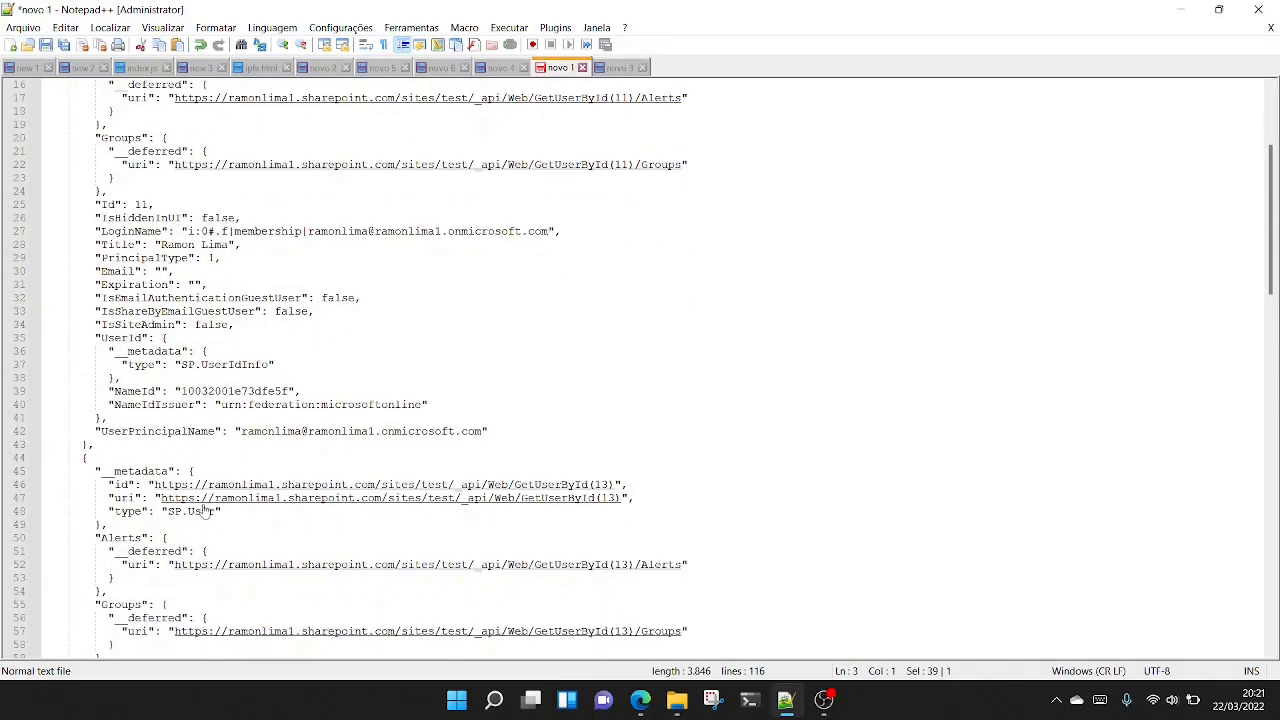
{"action": "left_click", "coordinate": [95, 442]}
{"action": "scroll", "coordinate": [95, 442], "scroll_direction": "up", "scroll_amount": 4}
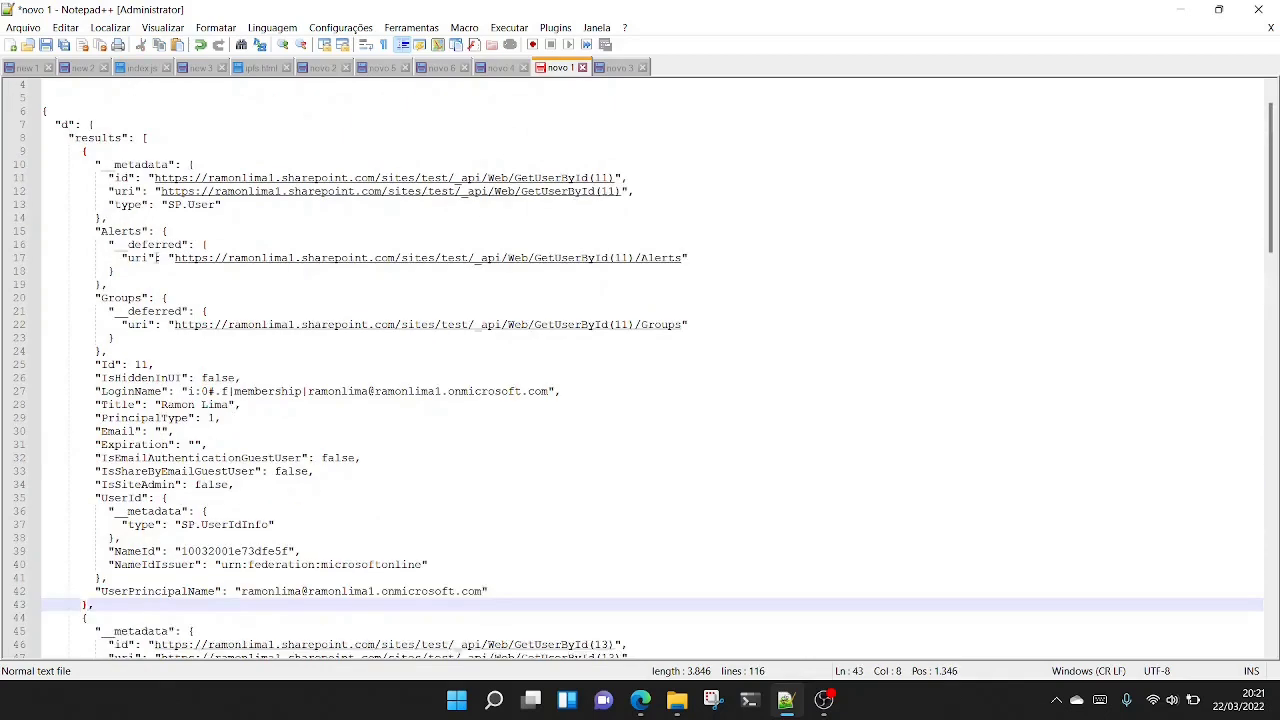
{"action": "left_click", "coordinate": [85, 151], "text": "shift"}
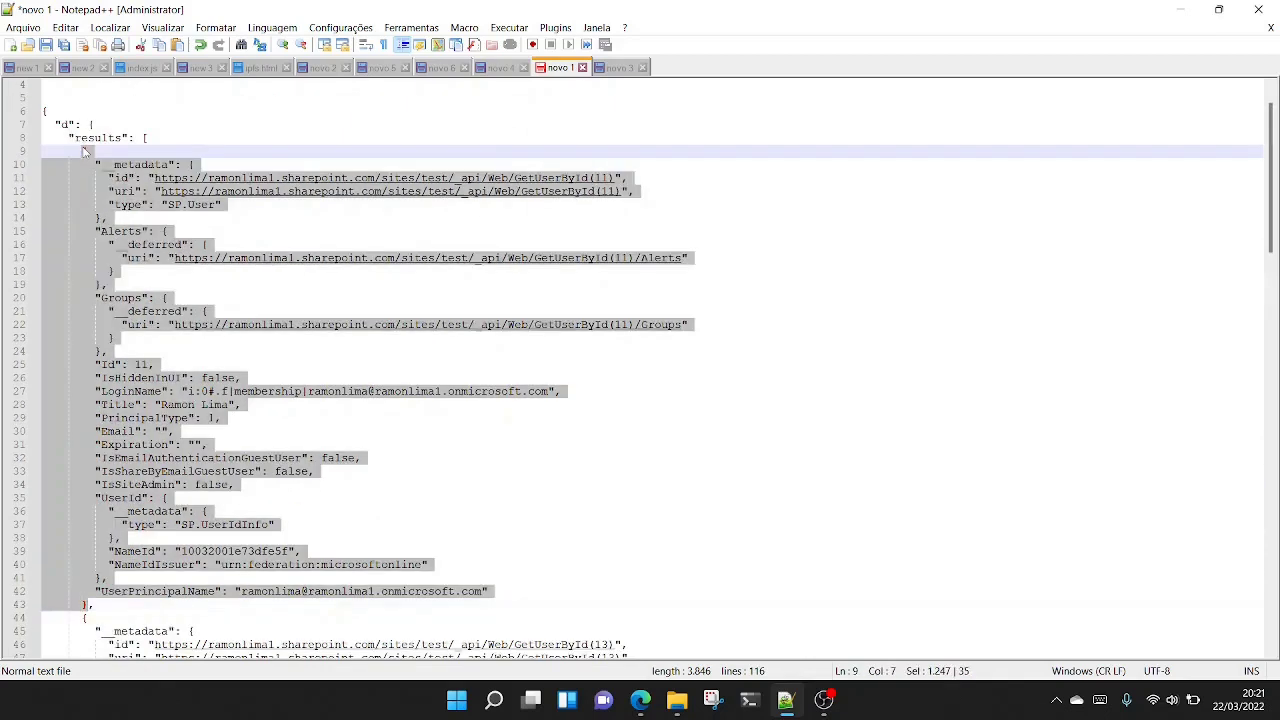
{"action": "left_click", "coordinate": [620, 68]}
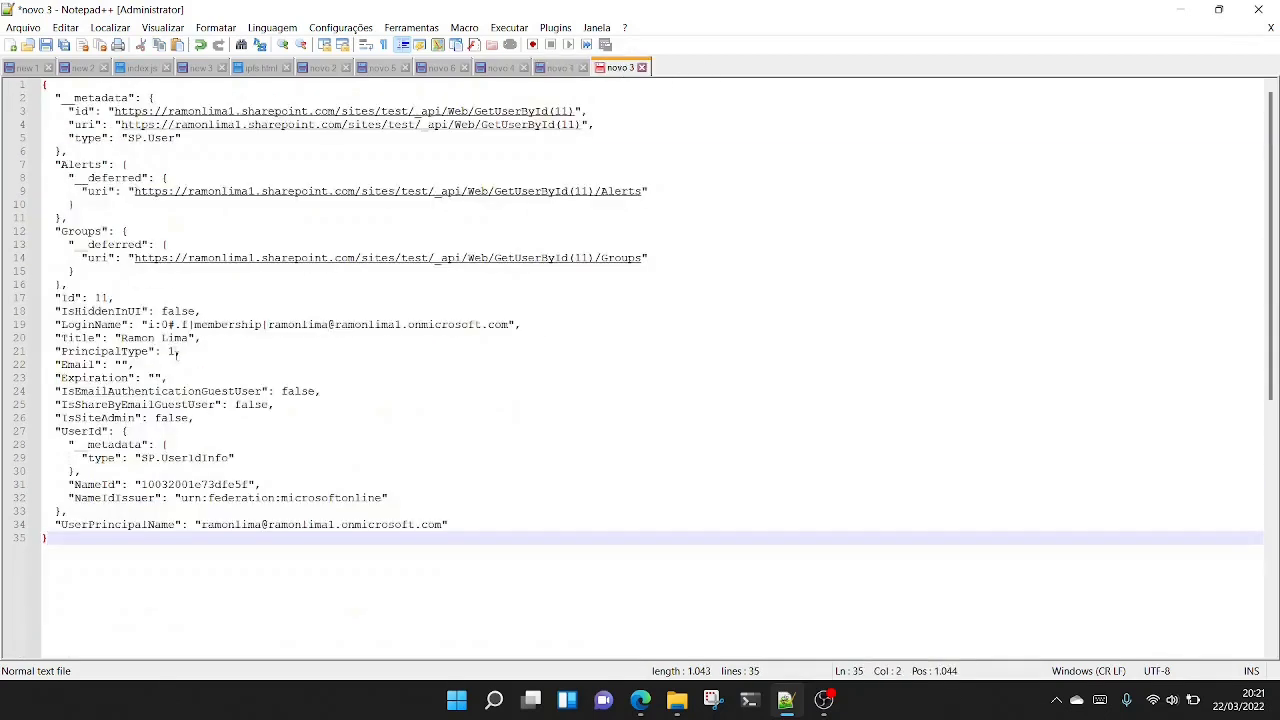
- Select the UserPrincipalName key in novo 3, reduce the Notepad++ window and switch back to the Power Automate run results
{"action": "left_click_drag", "start_coordinate": [179, 530], "coordinate": [62, 528]}
{"action": "key", "text": "ctrl+c"}
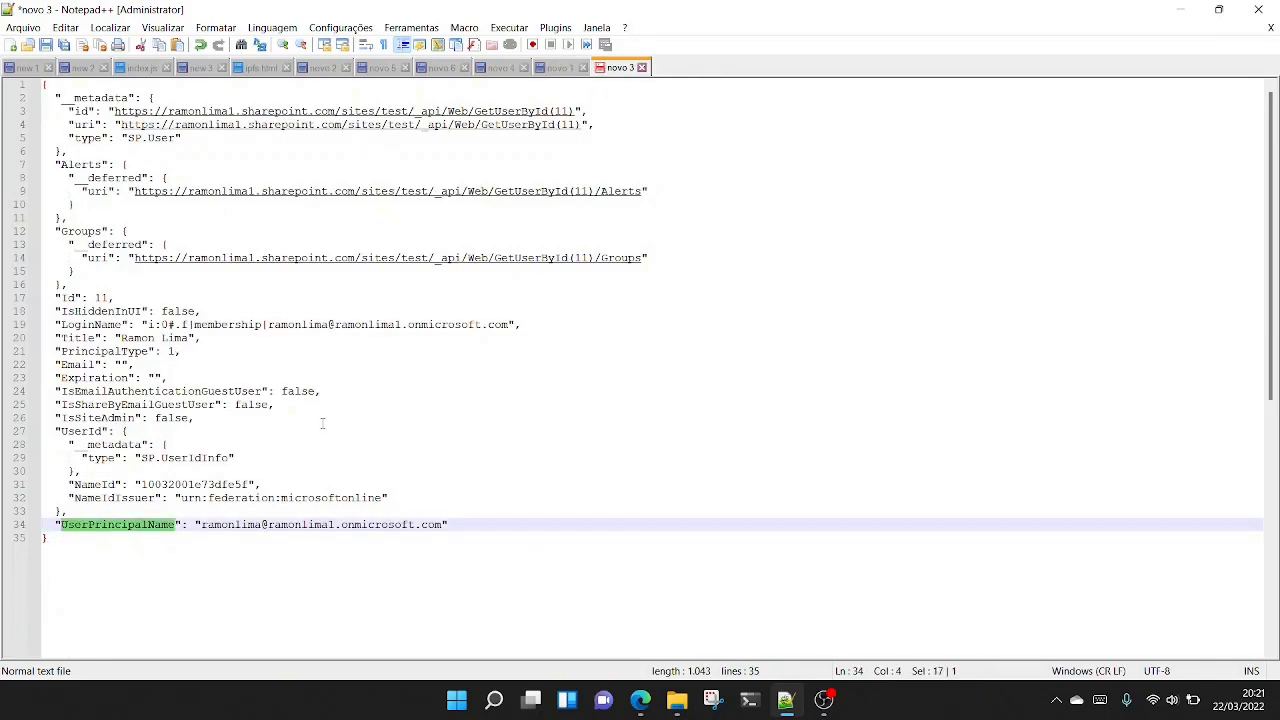
{"action": "double_click", "coordinate": [992, 14]}
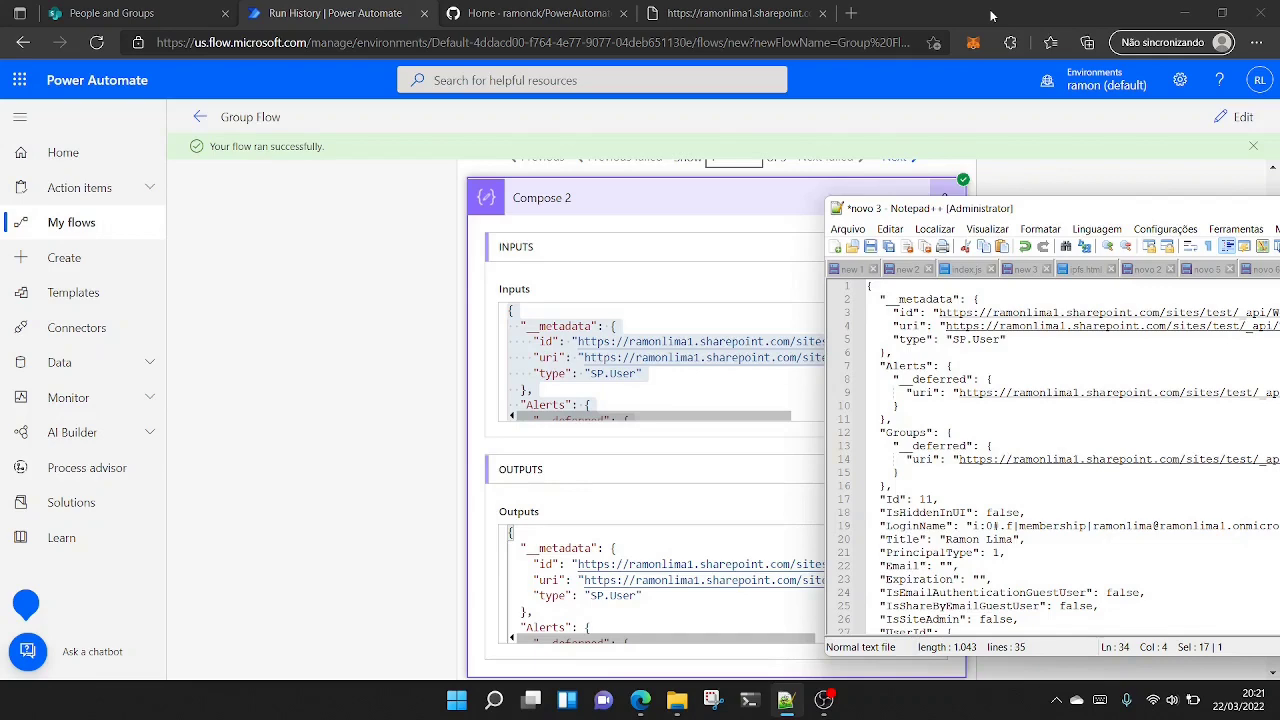
{"action": "left_click", "coordinate": [992, 14]}
{"action": "scroll", "coordinate": [714, 423], "scroll_direction": "up", "scroll_amount": 3}
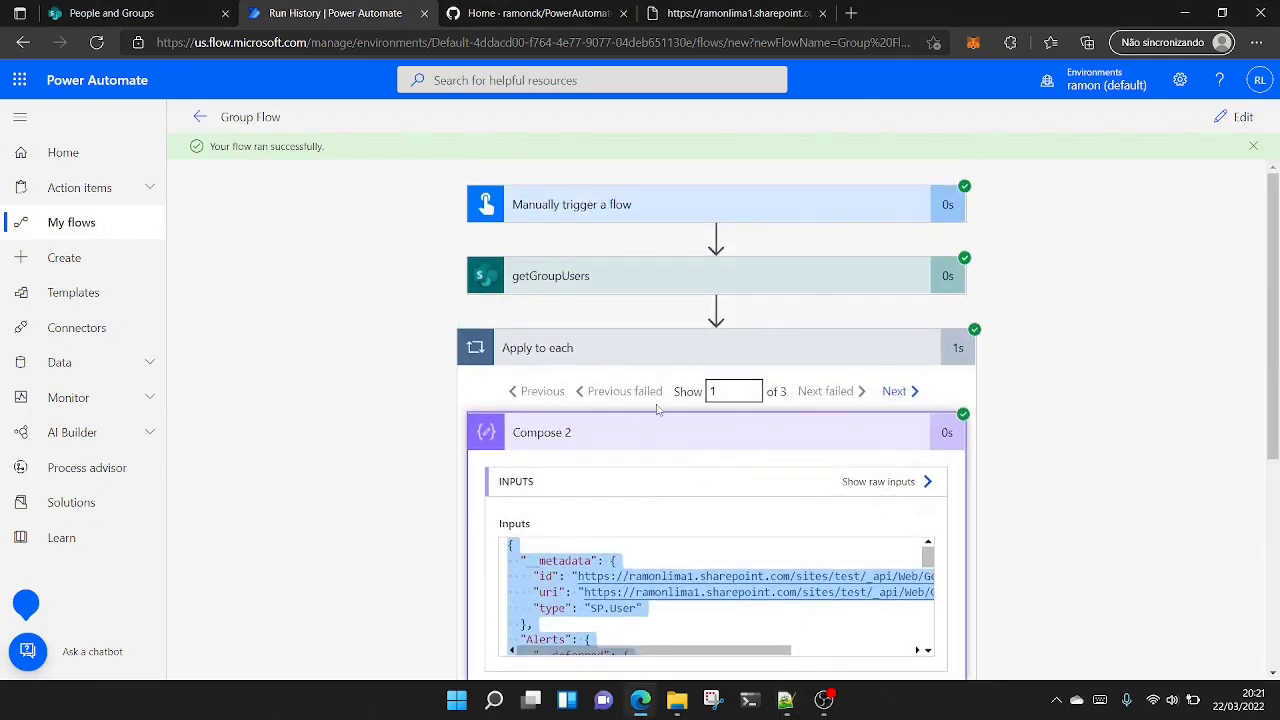
- Reopen the flow for editing and extend Compose 2's item() expression to item()?['UserPrincipalName'], using the key copied from Notepad++
{"action": "left_click", "coordinate": [787, 703]}
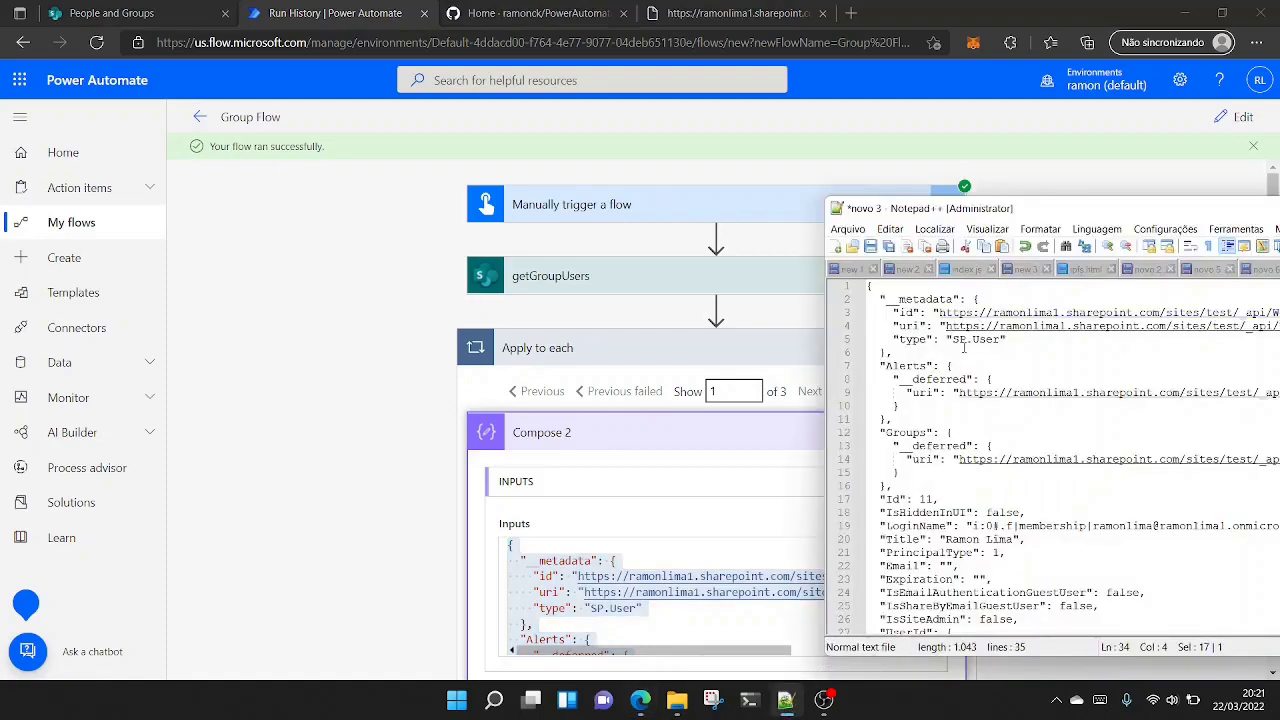
{"action": "left_click", "coordinate": [924, 8]}
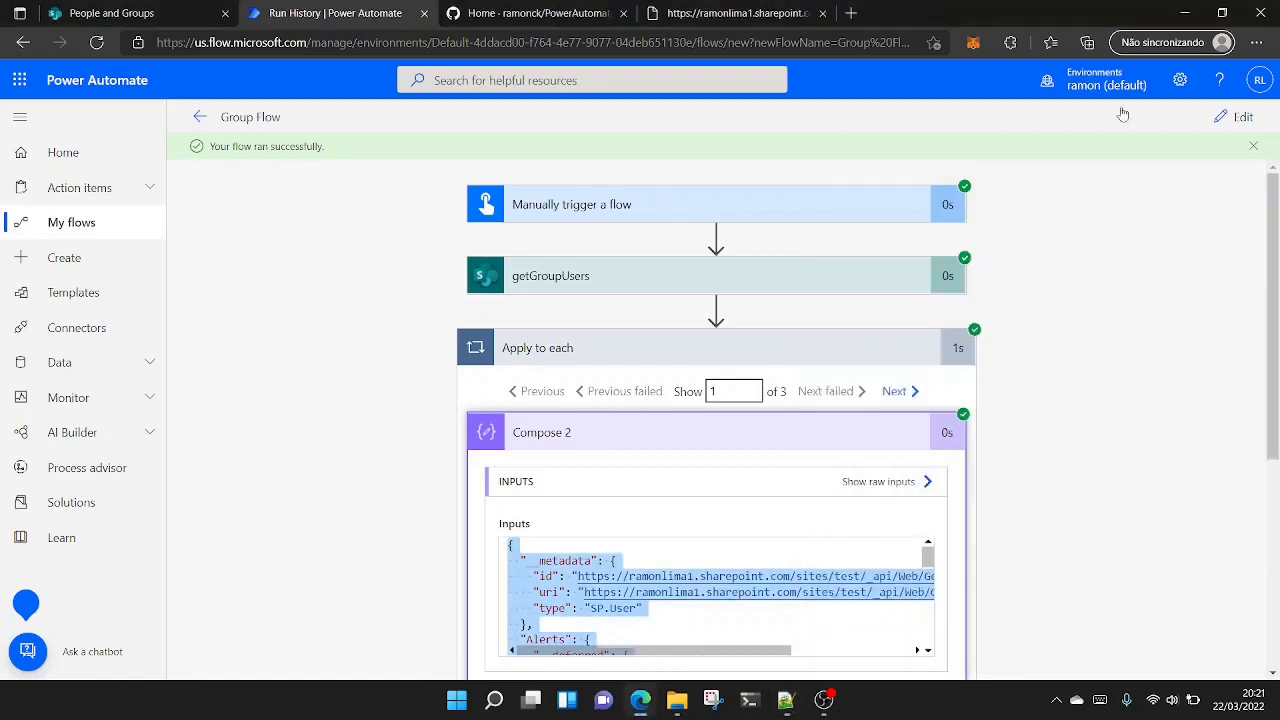
{"action": "left_click", "coordinate": [1238, 121]}
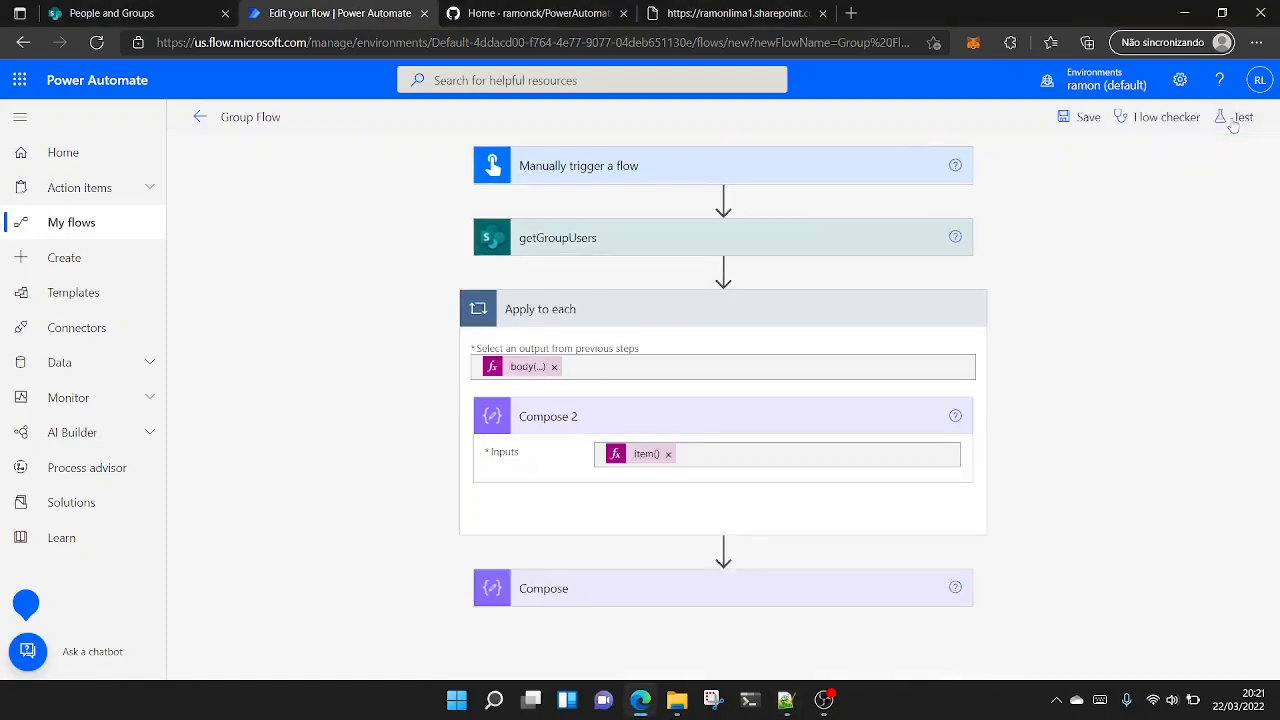
{"action": "left_click", "coordinate": [635, 455]}
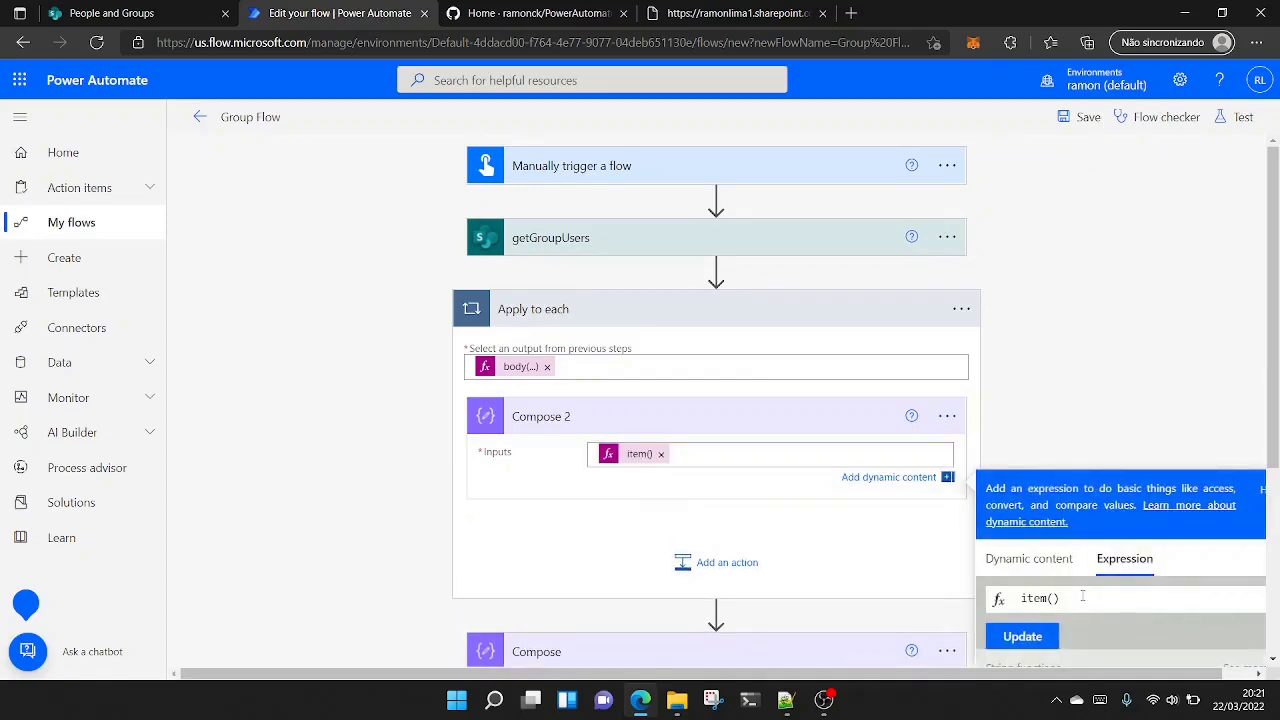
{"action": "type", "text": "?['"}
{"action": "key", "text": "ctrl+v"}
{"action": "left_click", "coordinate": [1036, 641]}
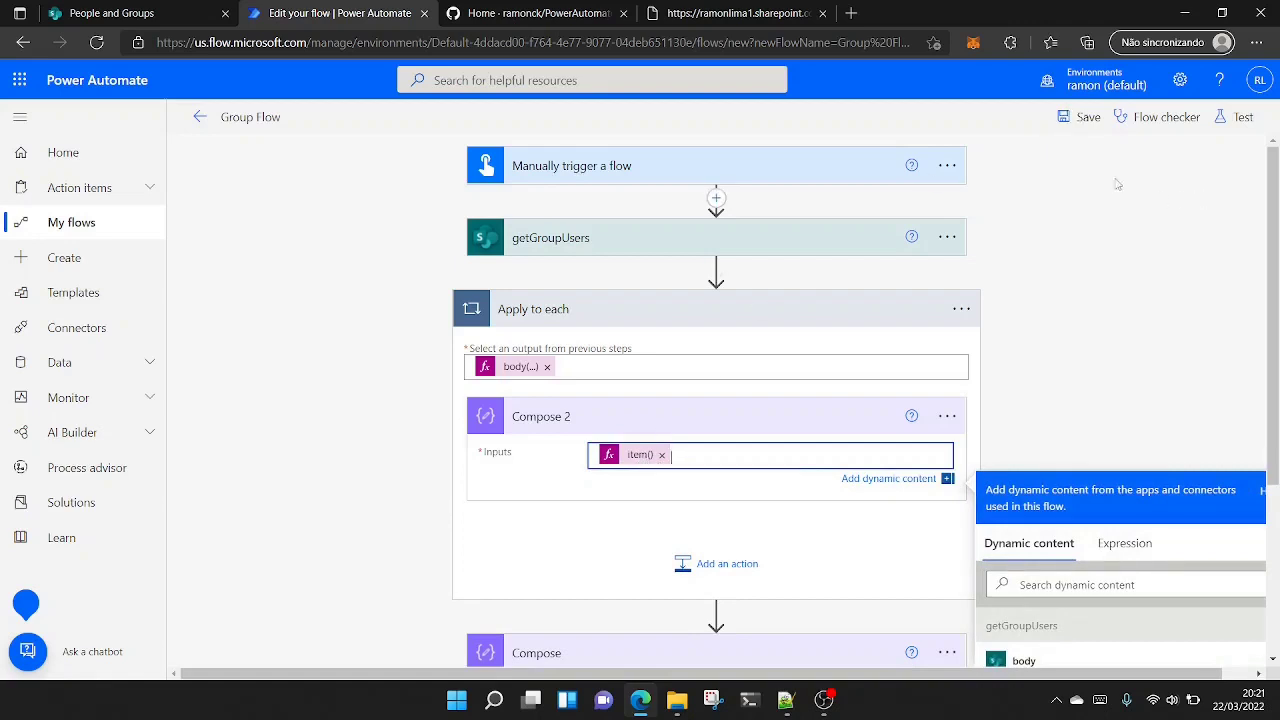
- Save Group Flow and run a manual test of it
{"action": "left_click", "coordinate": [1084, 120]}
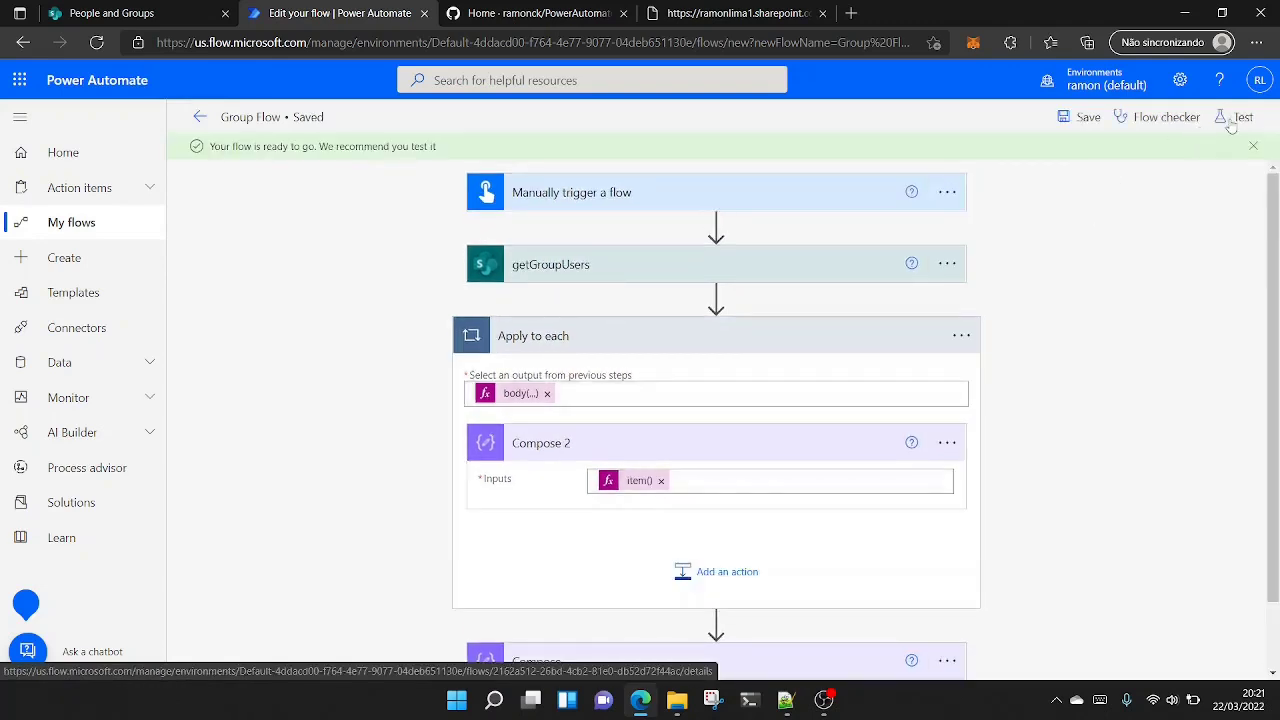
{"action": "left_click", "coordinate": [1224, 118]}
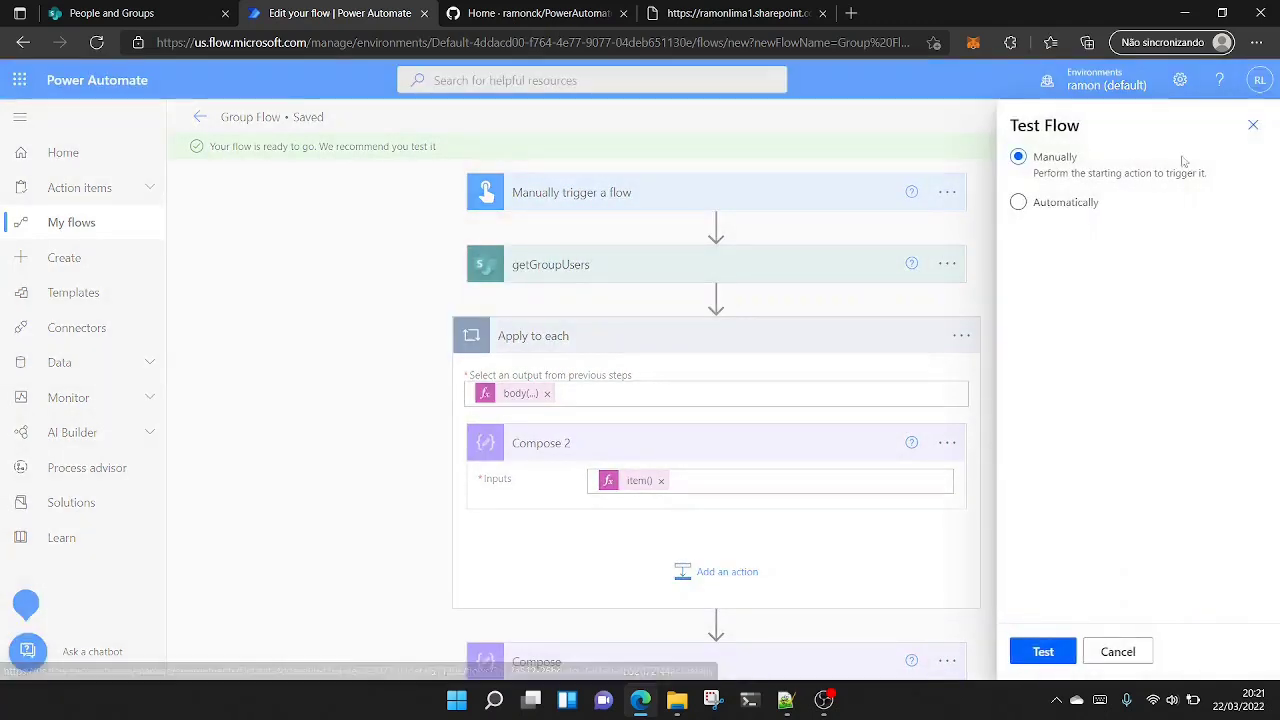
{"action": "left_click", "coordinate": [1045, 651]}
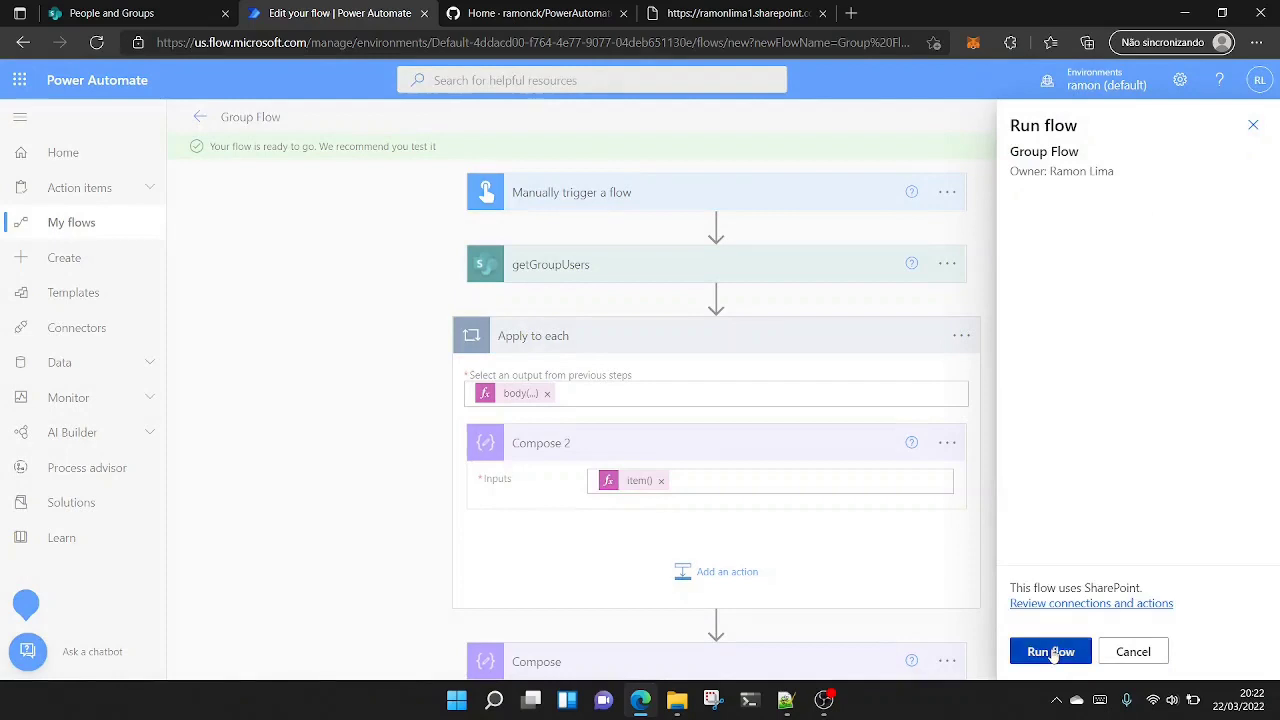
{"action": "left_click", "coordinate": [1053, 652]}
{"action": "left_click", "coordinate": [1045, 652]}
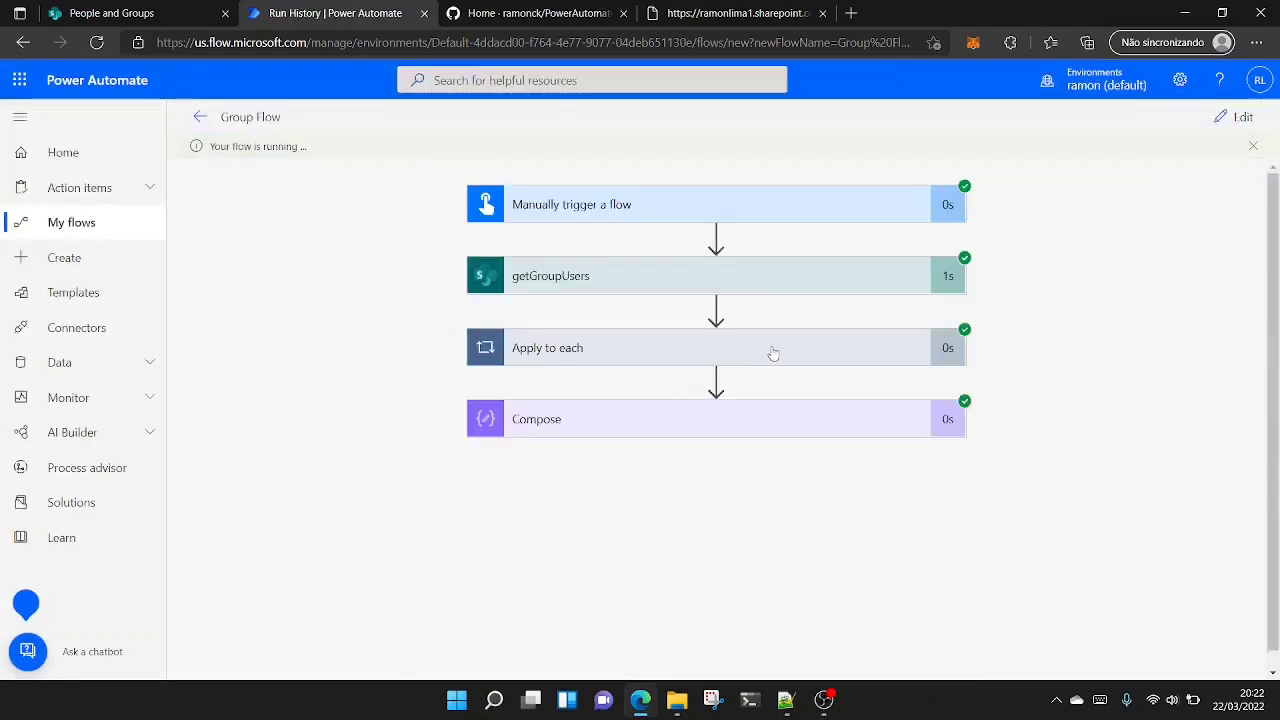
- Examine the Compose 2 inputs and outputs for all three iterations of Apply to each
{"action": "left_click", "coordinate": [775, 352]}
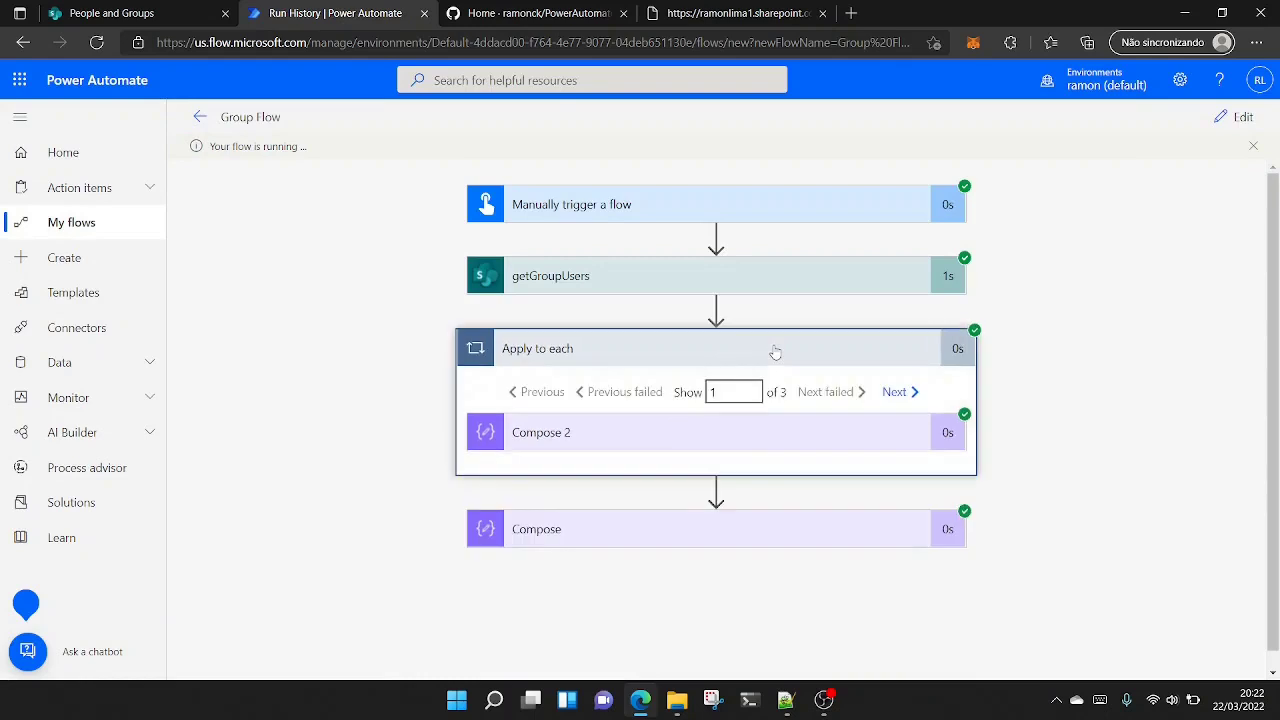
{"action": "left_click", "coordinate": [755, 432]}
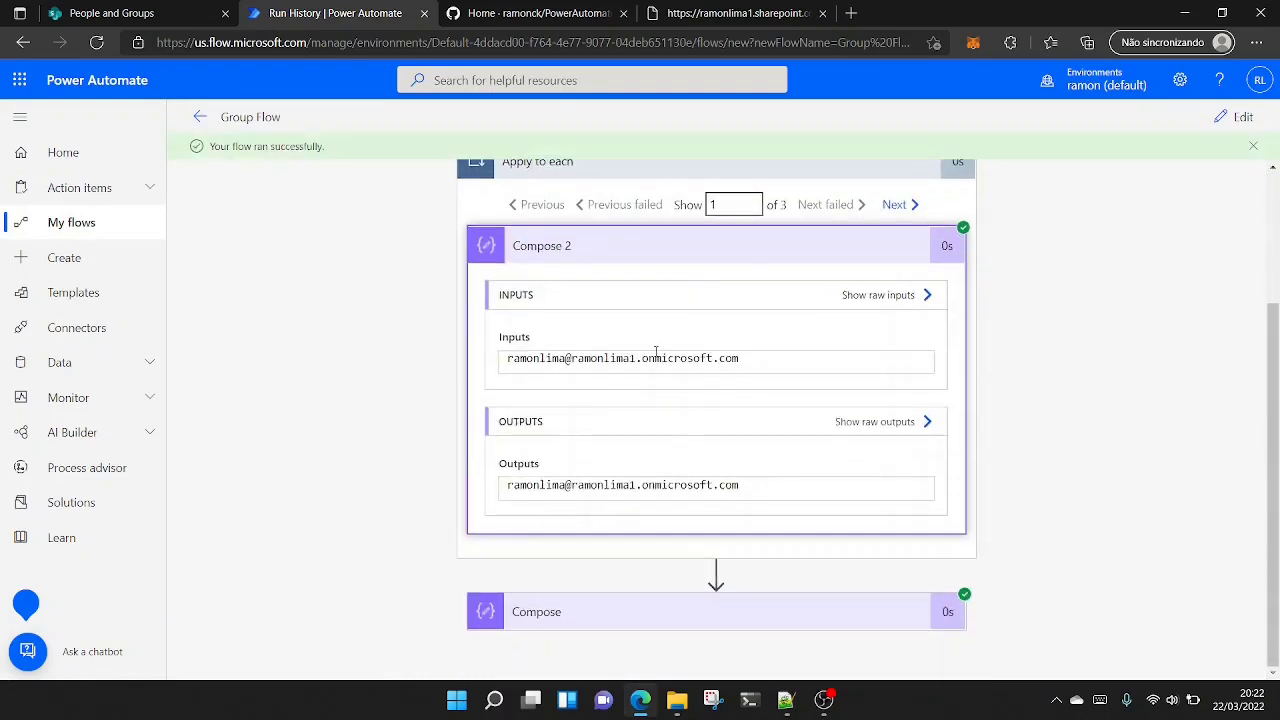
{"action": "left_click", "coordinate": [894, 205]}
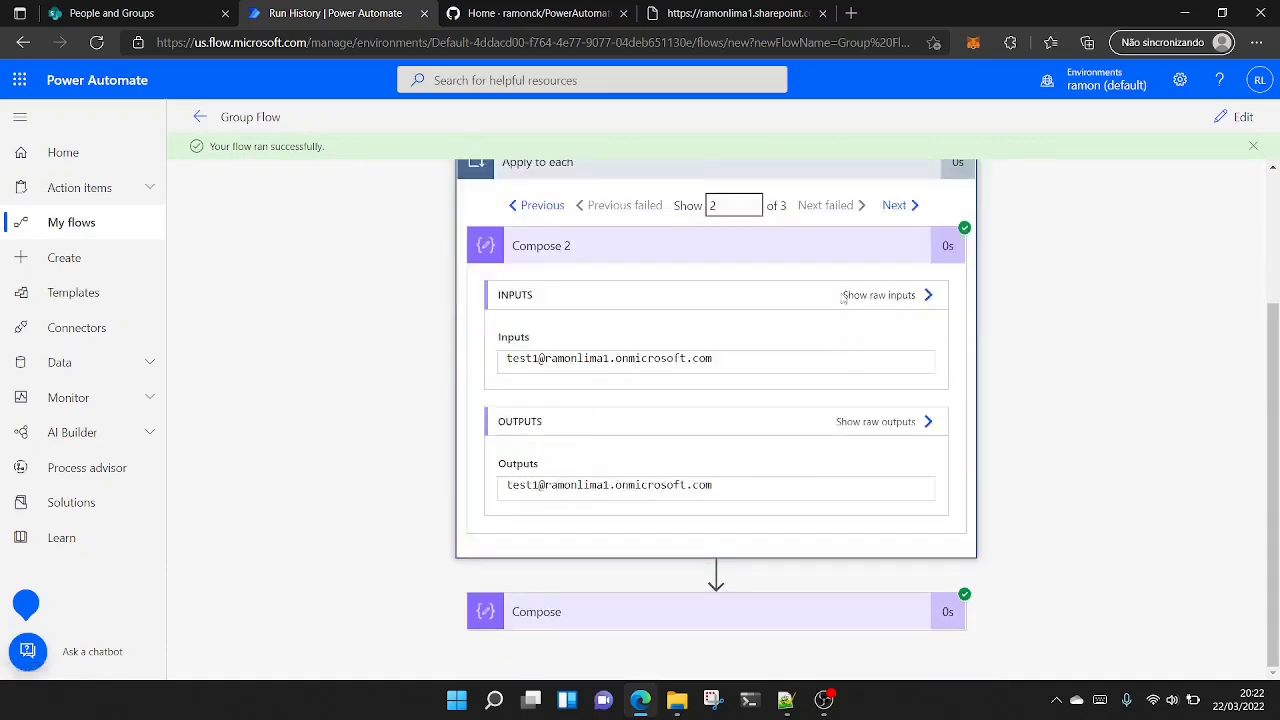
{"action": "left_click", "coordinate": [894, 205]}
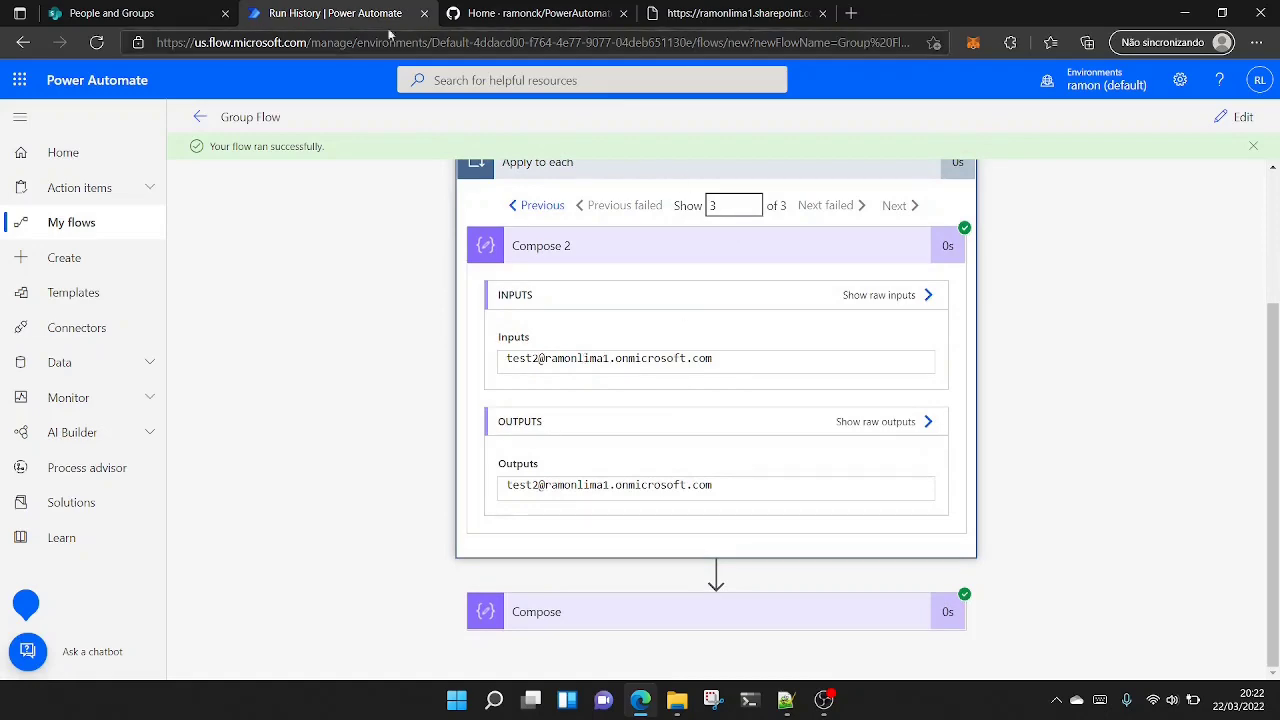
- Review the members of the SharePoint group test 123 and the GitHub wiki task list, then return to the Power Automate run results
{"action": "left_click", "coordinate": [162, 12]}
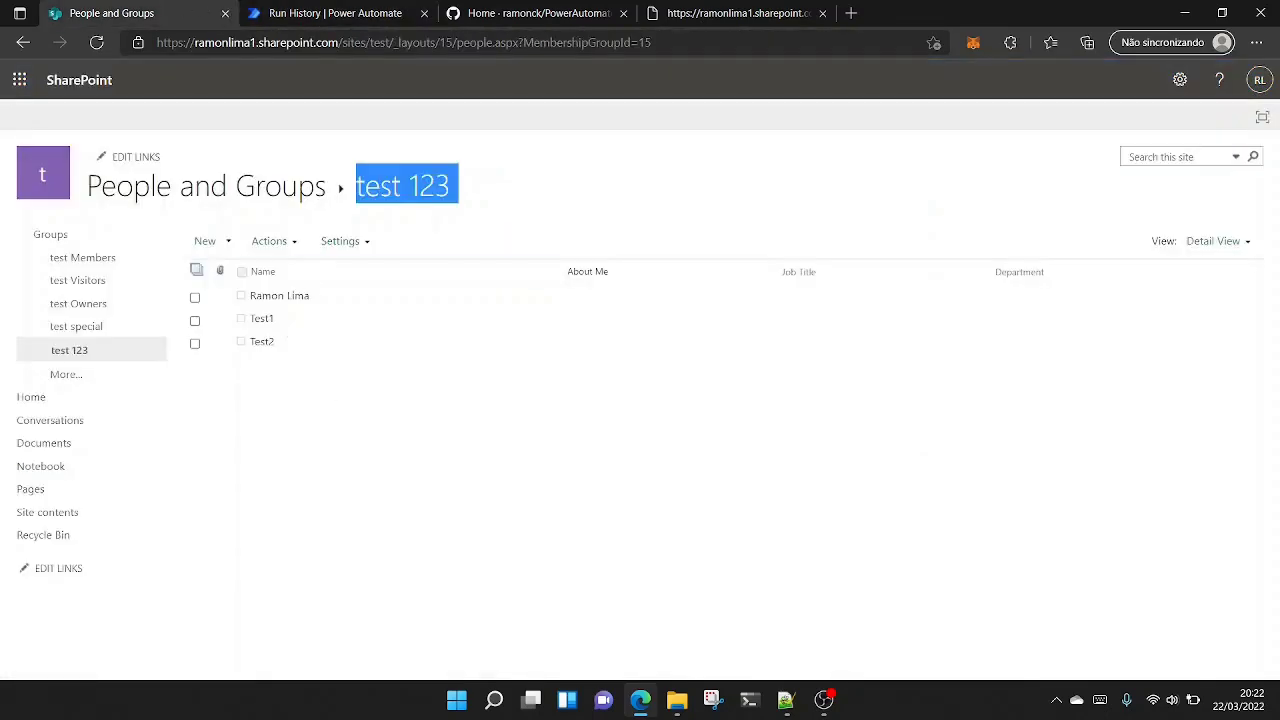
{"action": "left_click", "coordinate": [700, 12]}
{"action": "left_click", "coordinate": [560, 12]}
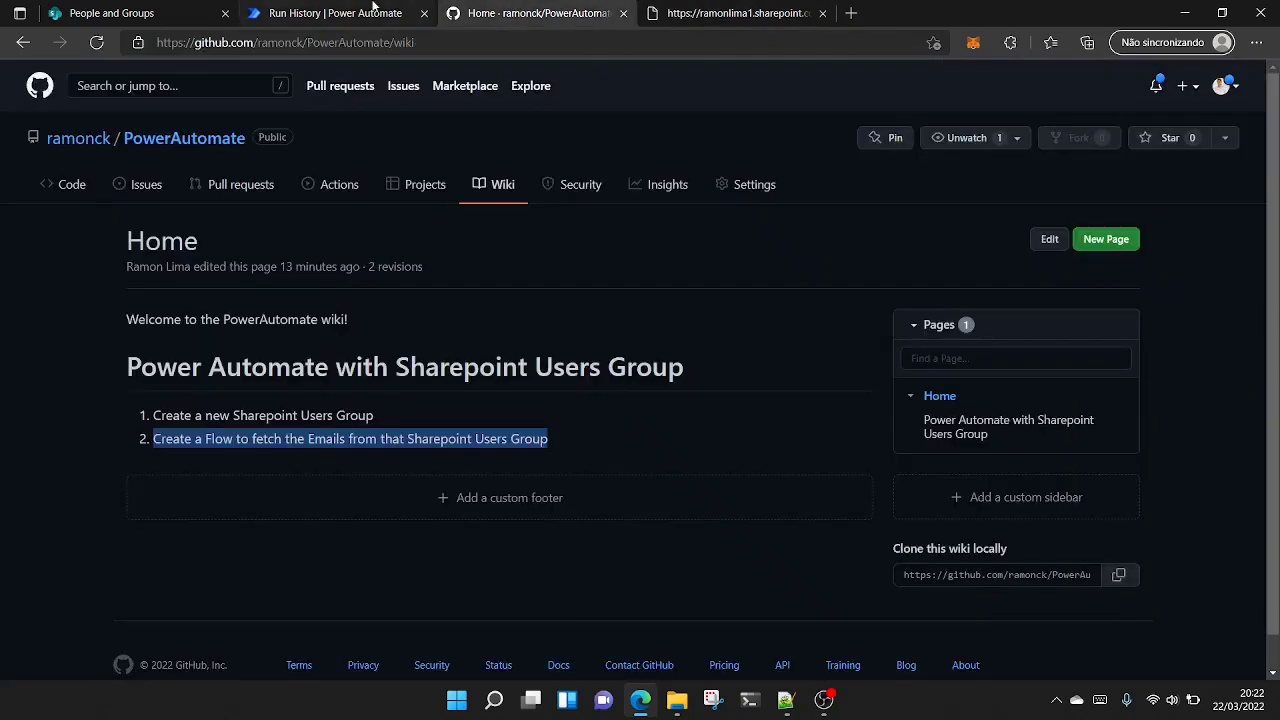
{"action": "left_click", "coordinate": [373, 10]}
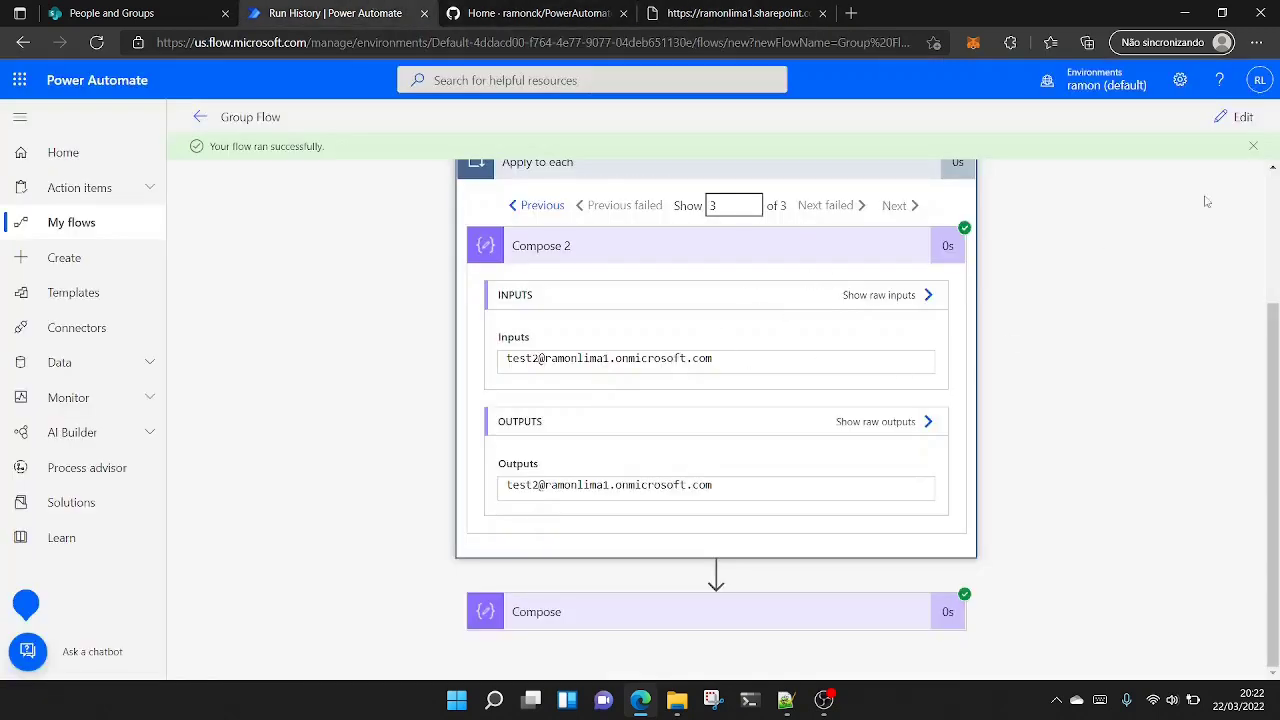
{"action": "scroll", "coordinate": [1275, 305], "scroll_direction": "up", "scroll_amount": 2}
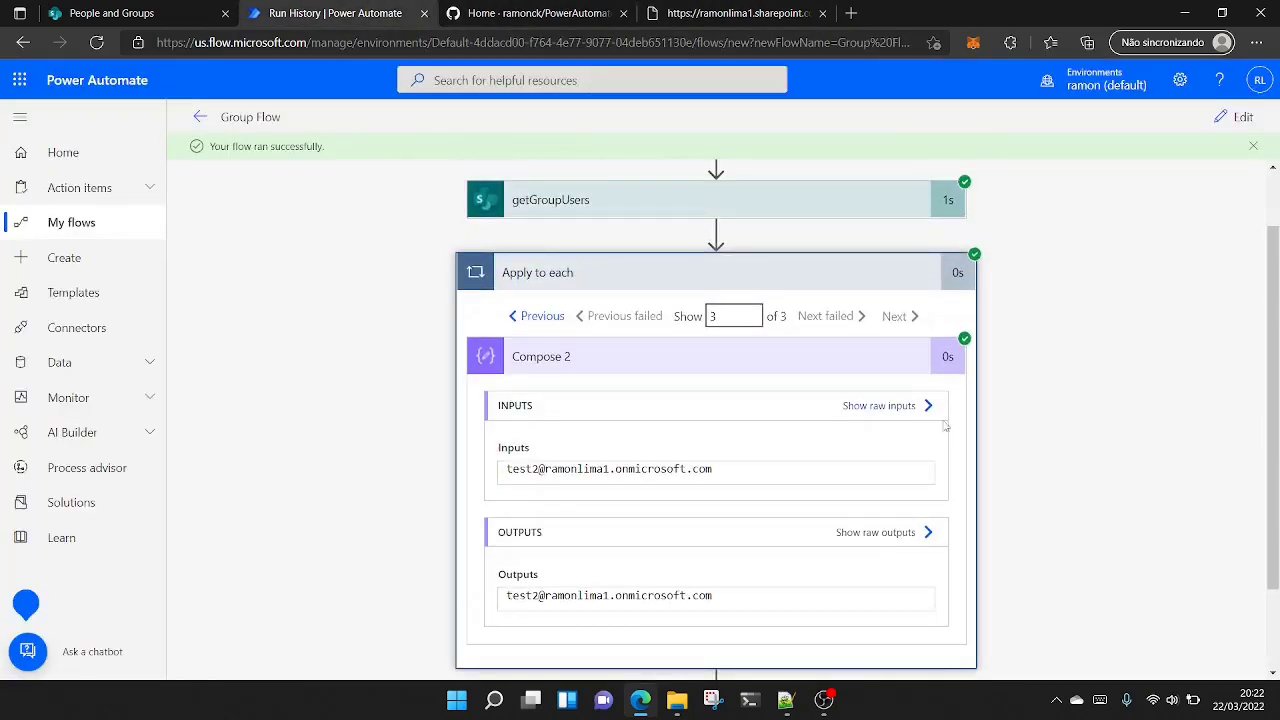
{"action": "scroll", "coordinate": [928, 427], "scroll_direction": "down", "scroll_amount": 2}
{"action": "scroll", "coordinate": [1186, 234], "scroll_direction": "up", "scroll_amount": 3}
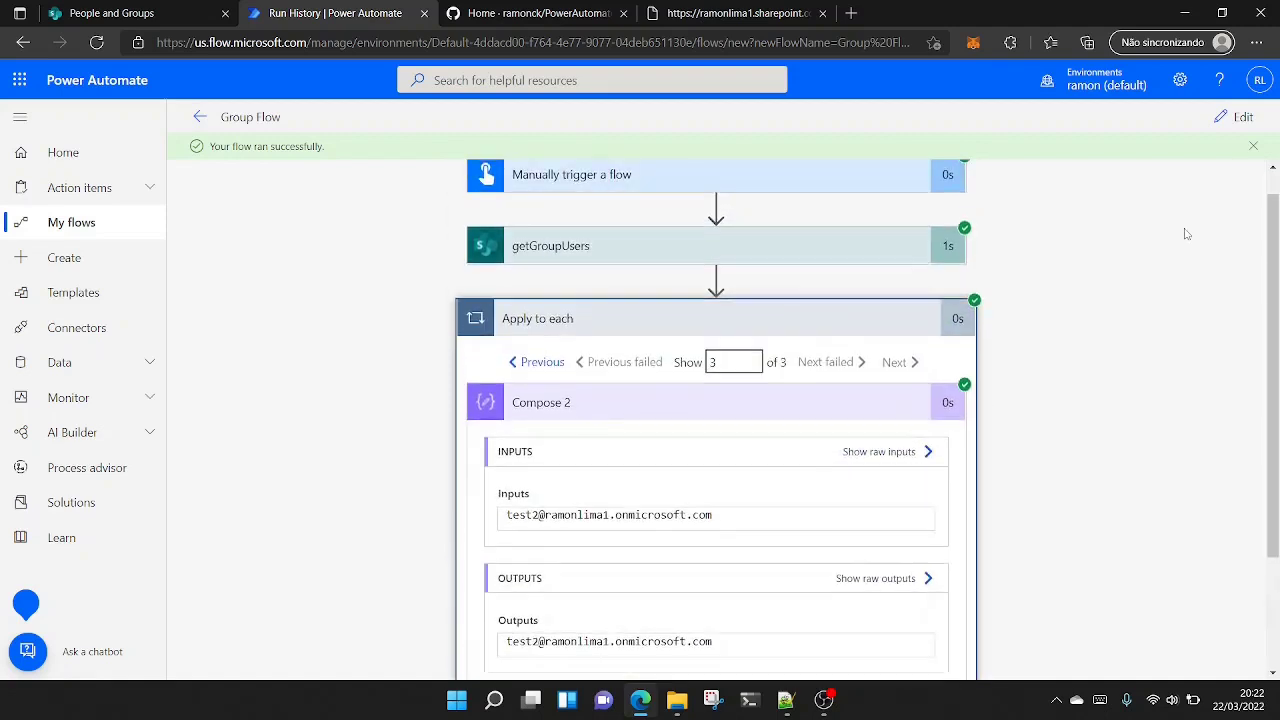
- Open the flow for editing and insert an Initialize variable action between getGroupUsers and Apply to each
{"action": "left_click", "coordinate": [1238, 117]}
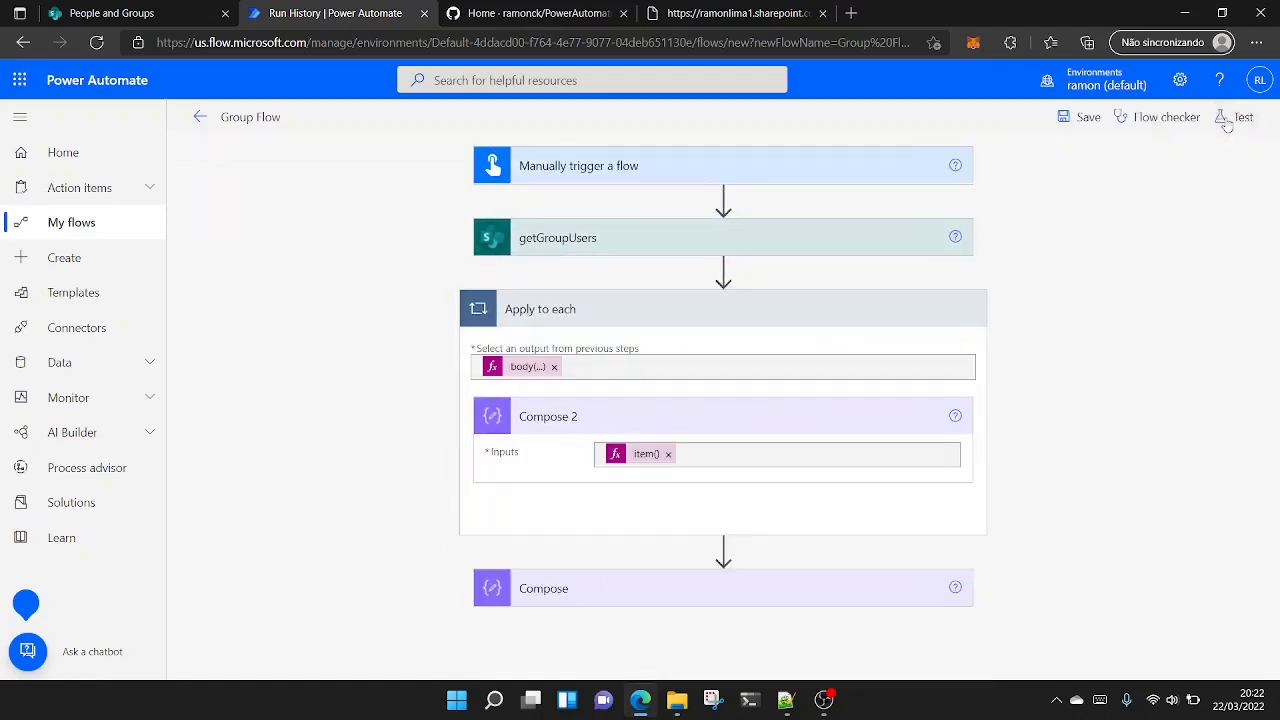
{"action": "left_click", "coordinate": [716, 270]}
{"action": "left_click", "coordinate": [722, 296]}
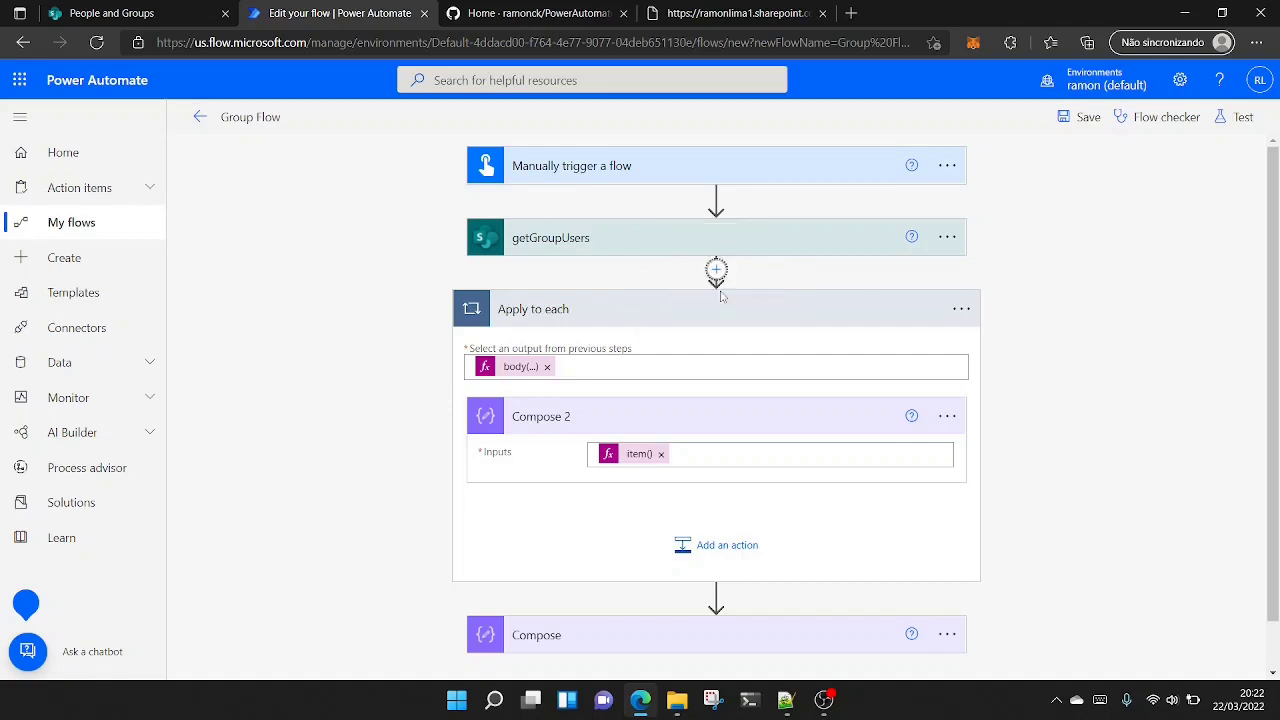
{"action": "type", "text": "init"}
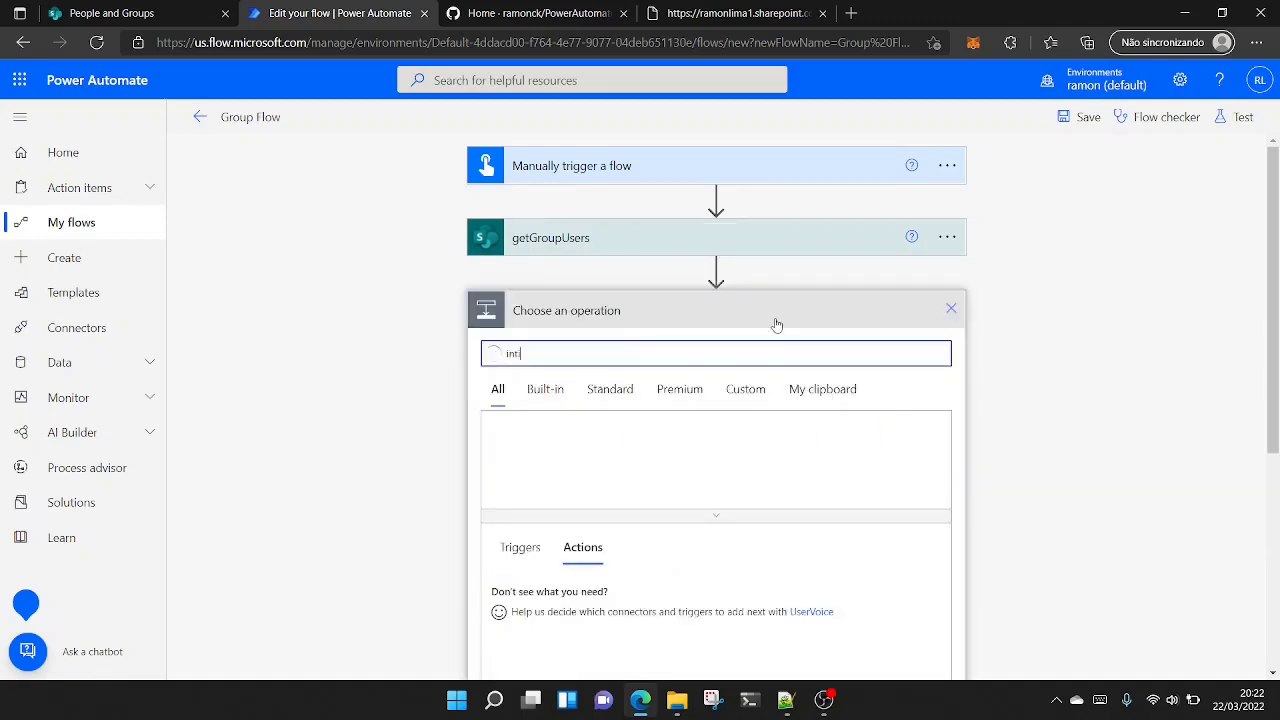
{"action": "type", "text": "ia"}
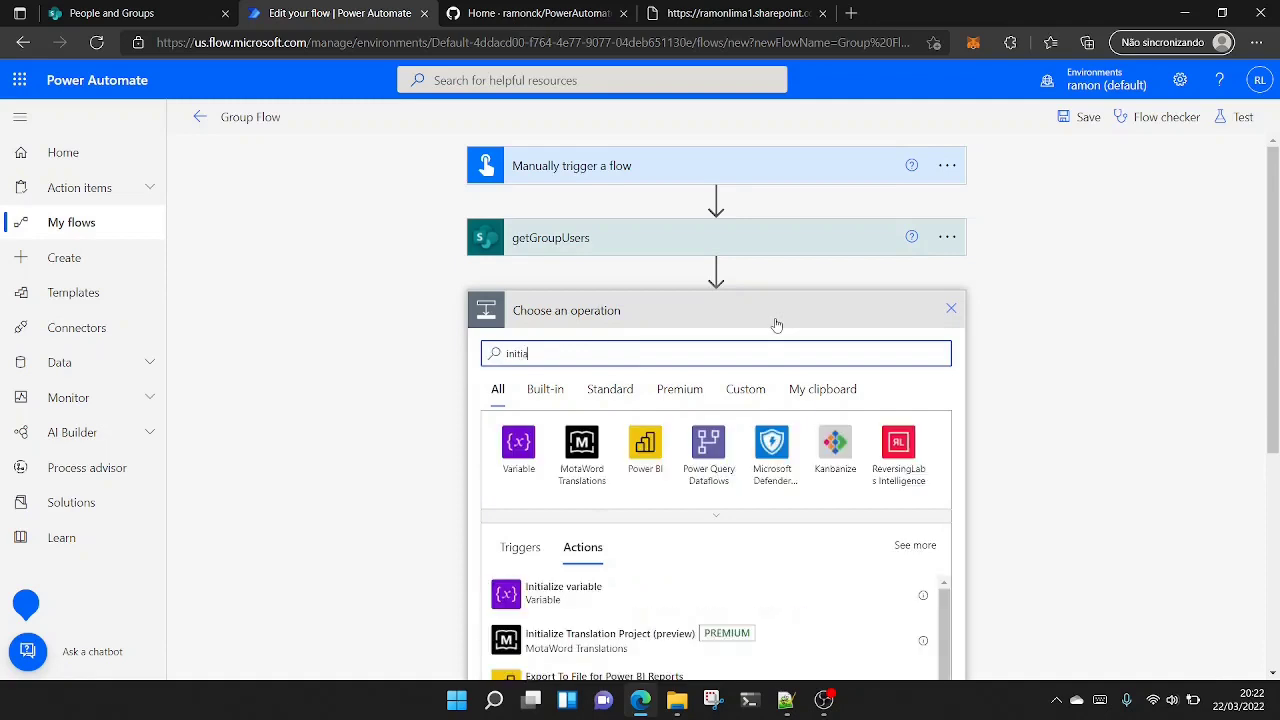
{"action": "type", "text": "lize var"}
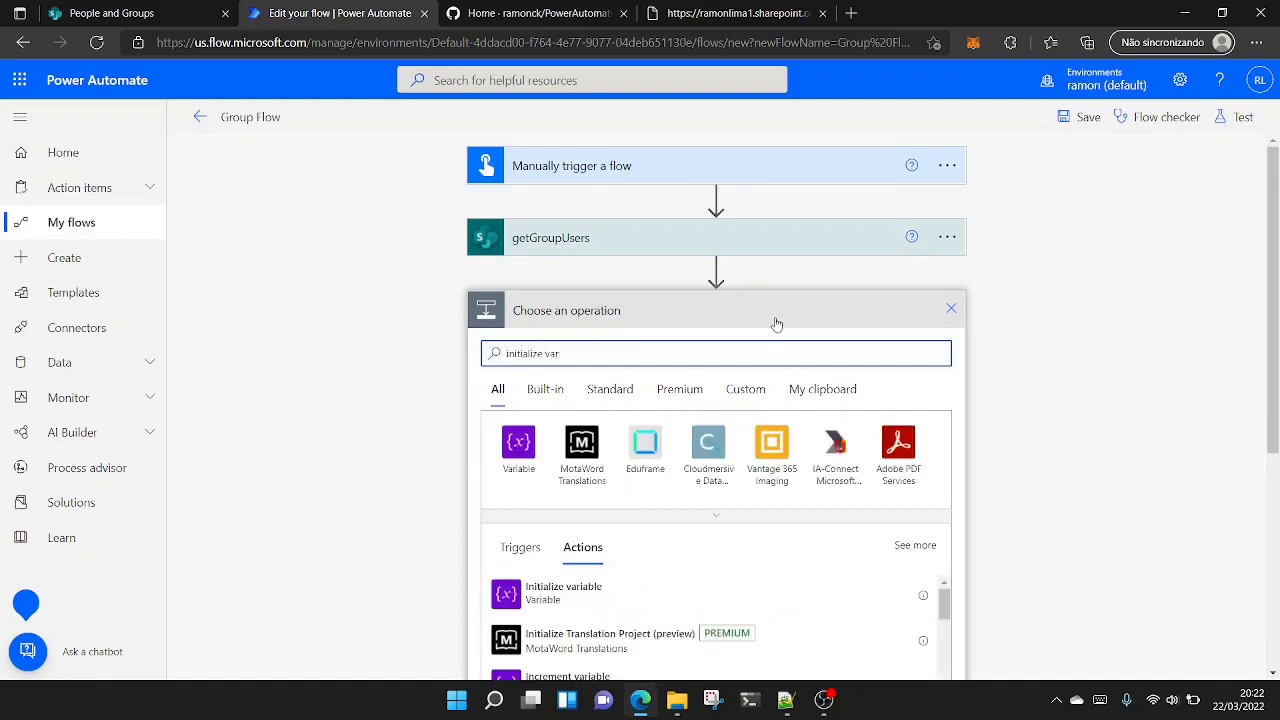
{"action": "left_click", "coordinate": [592, 600]}
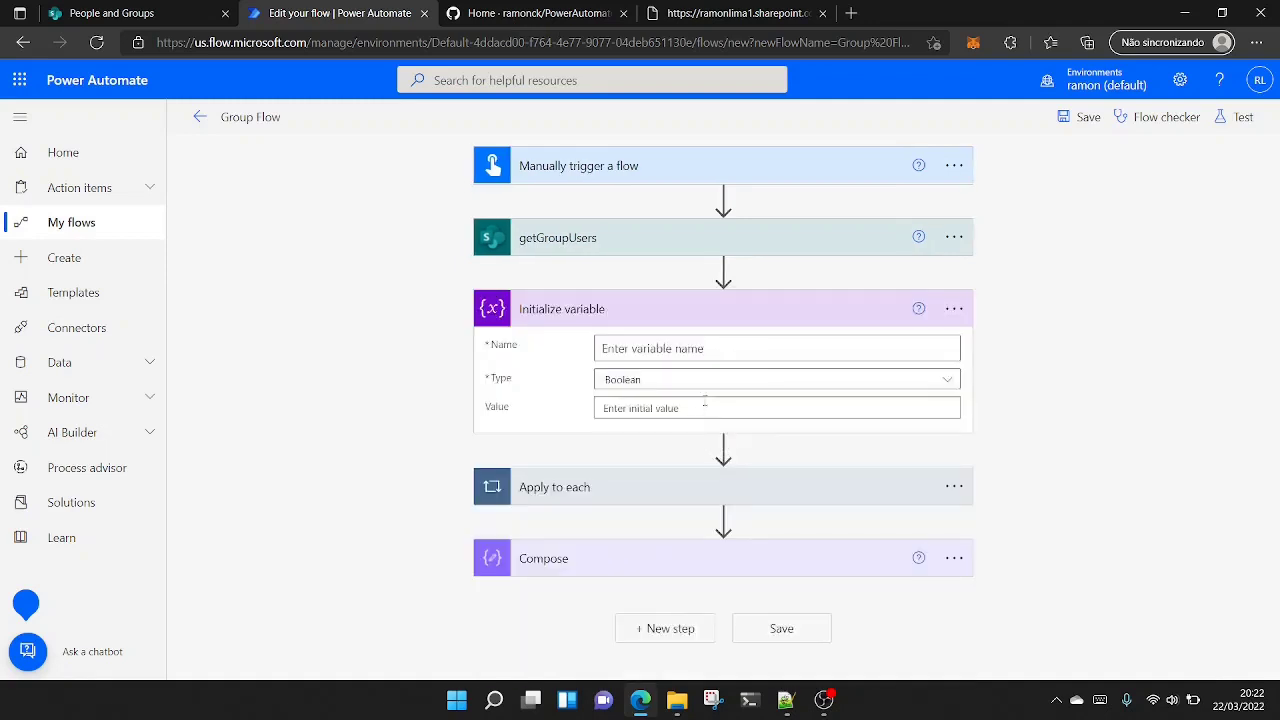
- Name the new variable emails and set its type to String
{"action": "type", "text": "emails"}
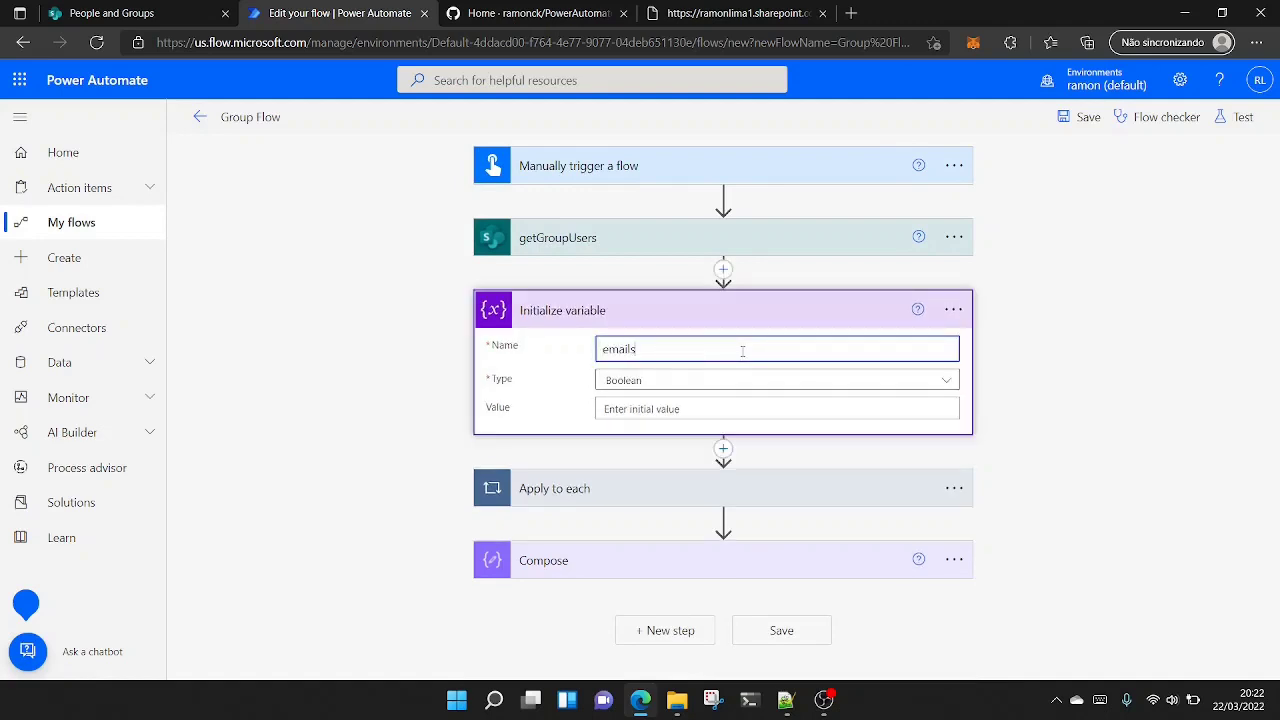
{"action": "left_click", "coordinate": [689, 386]}
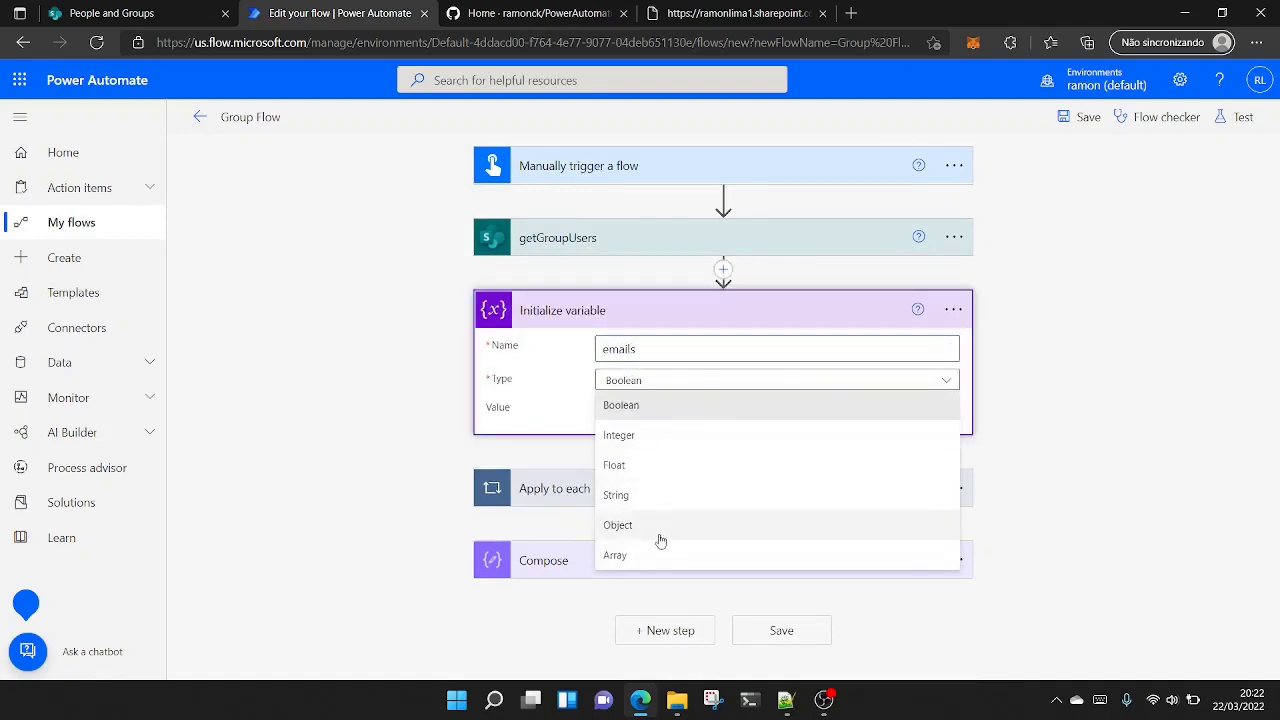
{"action": "left_click", "coordinate": [653, 500]}
{"action": "left_click", "coordinate": [424, 405]}
- Add an Append to string variable action after Compose 2 inside the Apply to each loop
{"action": "left_click", "coordinate": [638, 490]}
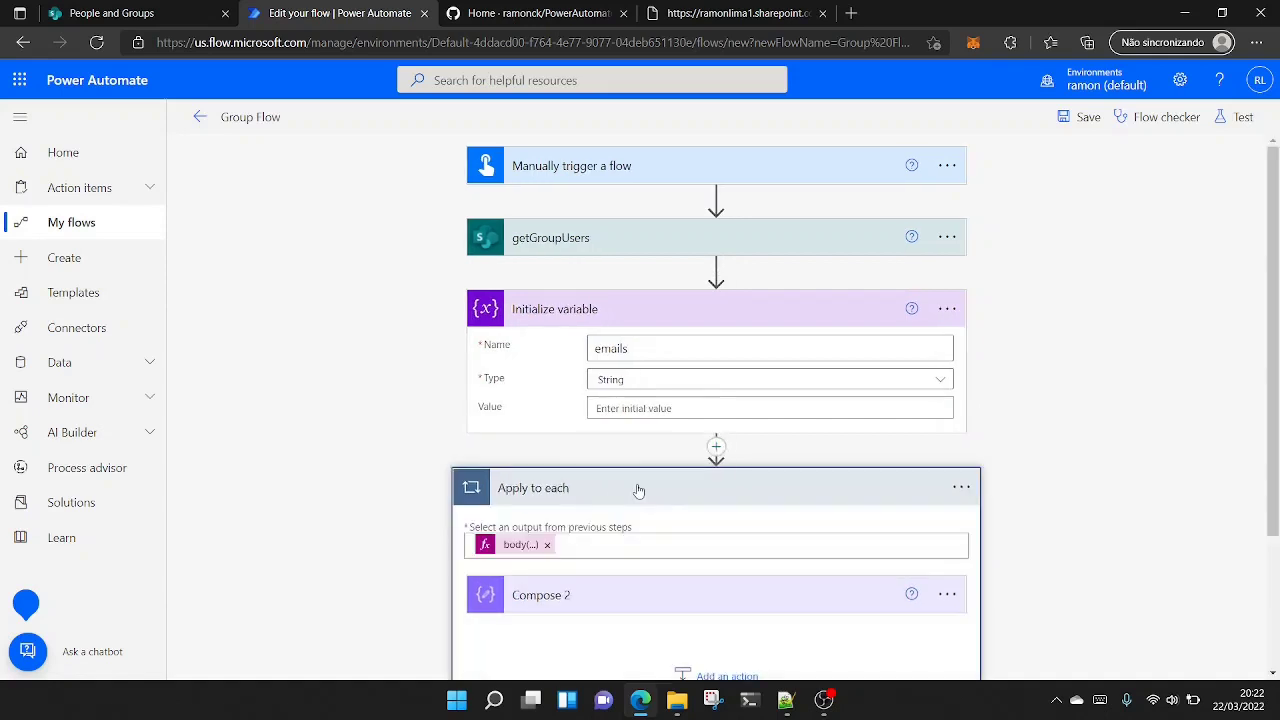
{"action": "scroll", "coordinate": [674, 575], "scroll_direction": "down", "scroll_amount": 2}
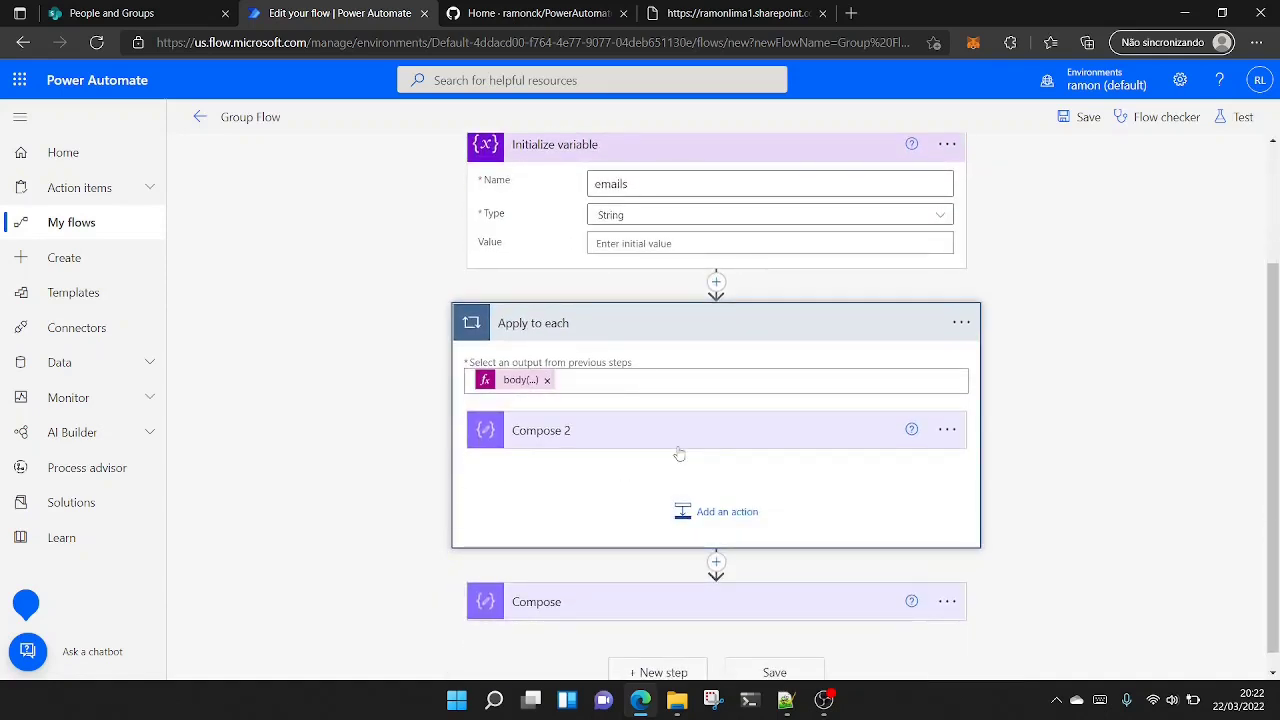
{"action": "left_click", "coordinate": [719, 518]}
{"action": "type", "text": "ap"}
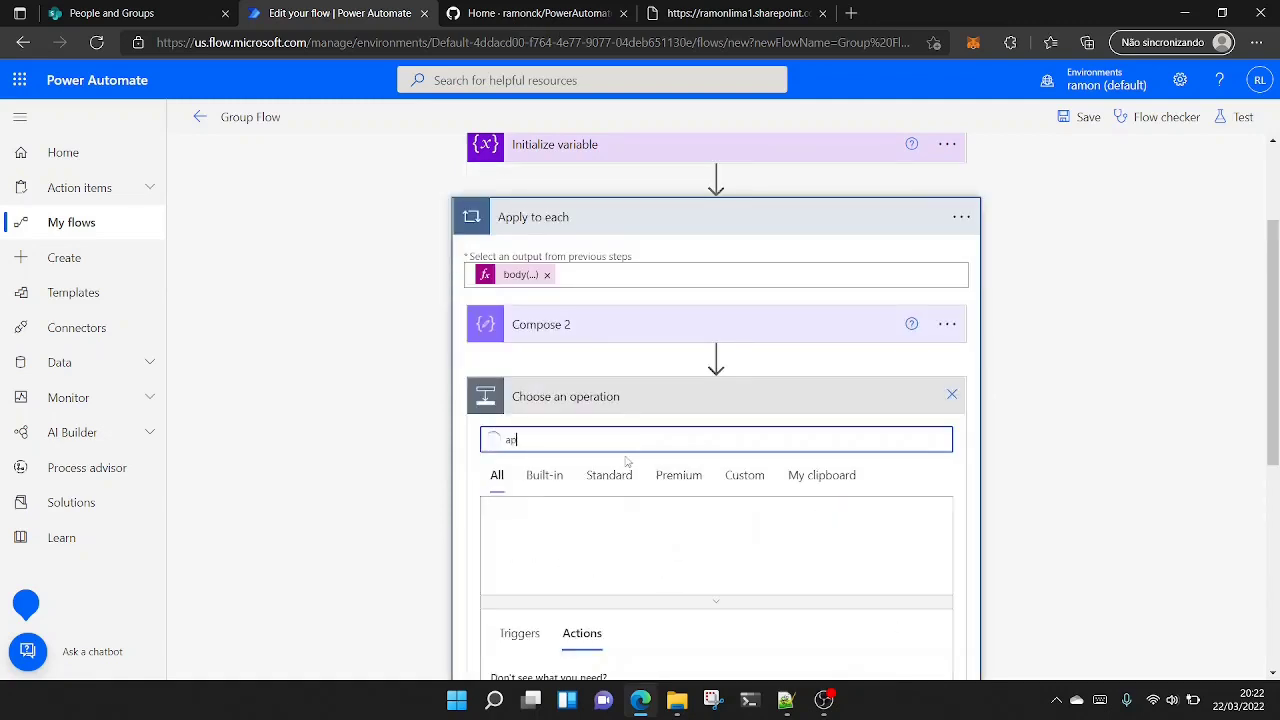
{"action": "type", "text": "pend "}
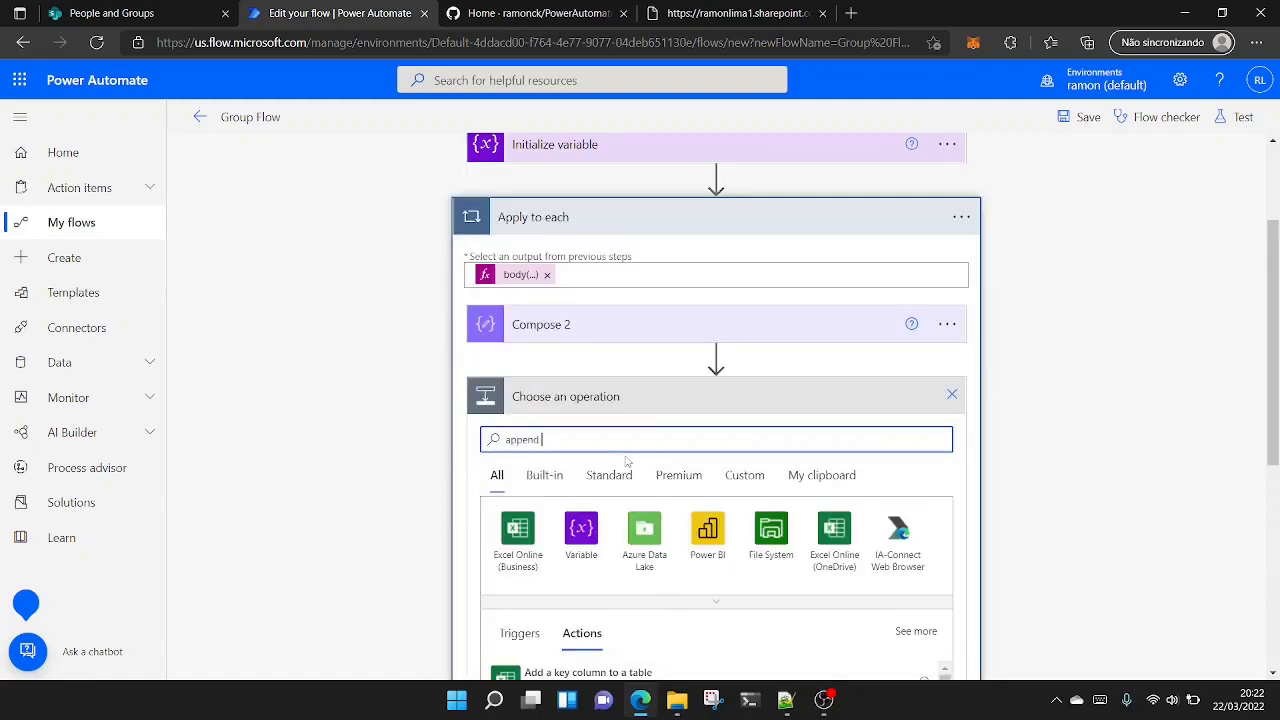
{"action": "type", "text": "var"}
{"action": "scroll", "coordinate": [636, 370], "scroll_direction": "down", "scroll_amount": 2}
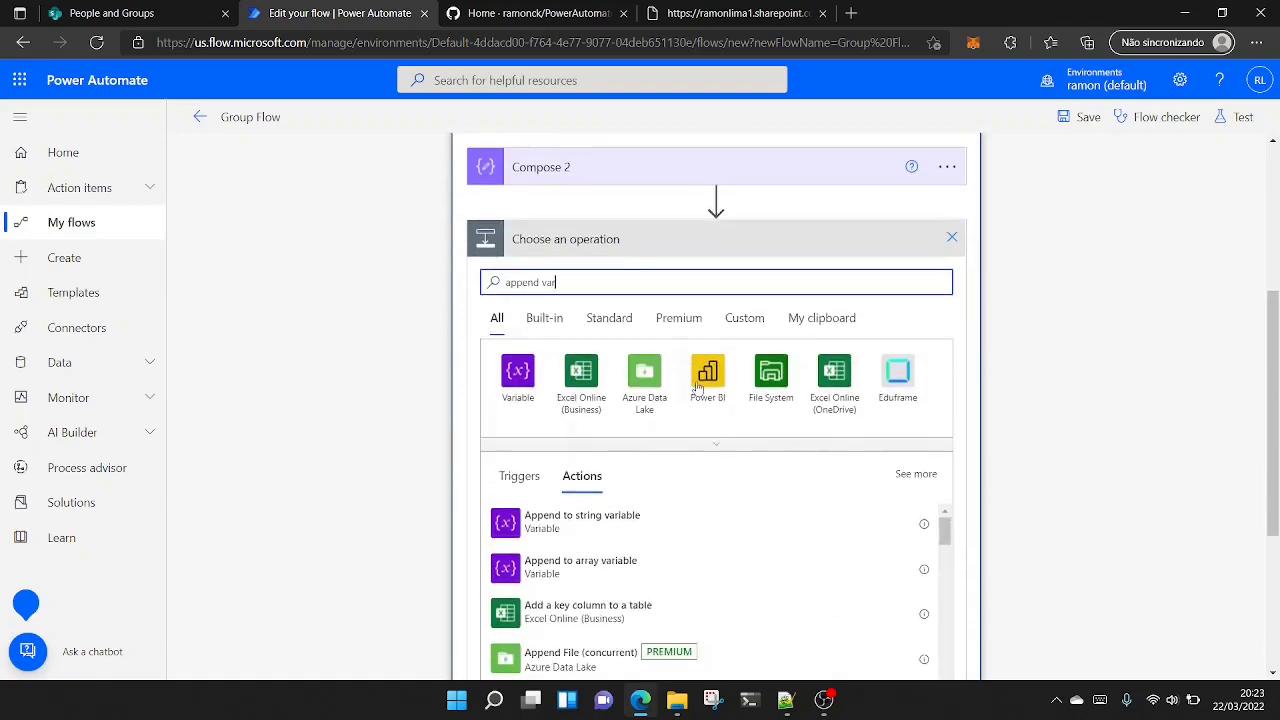
{"action": "left_click", "coordinate": [609, 521]}
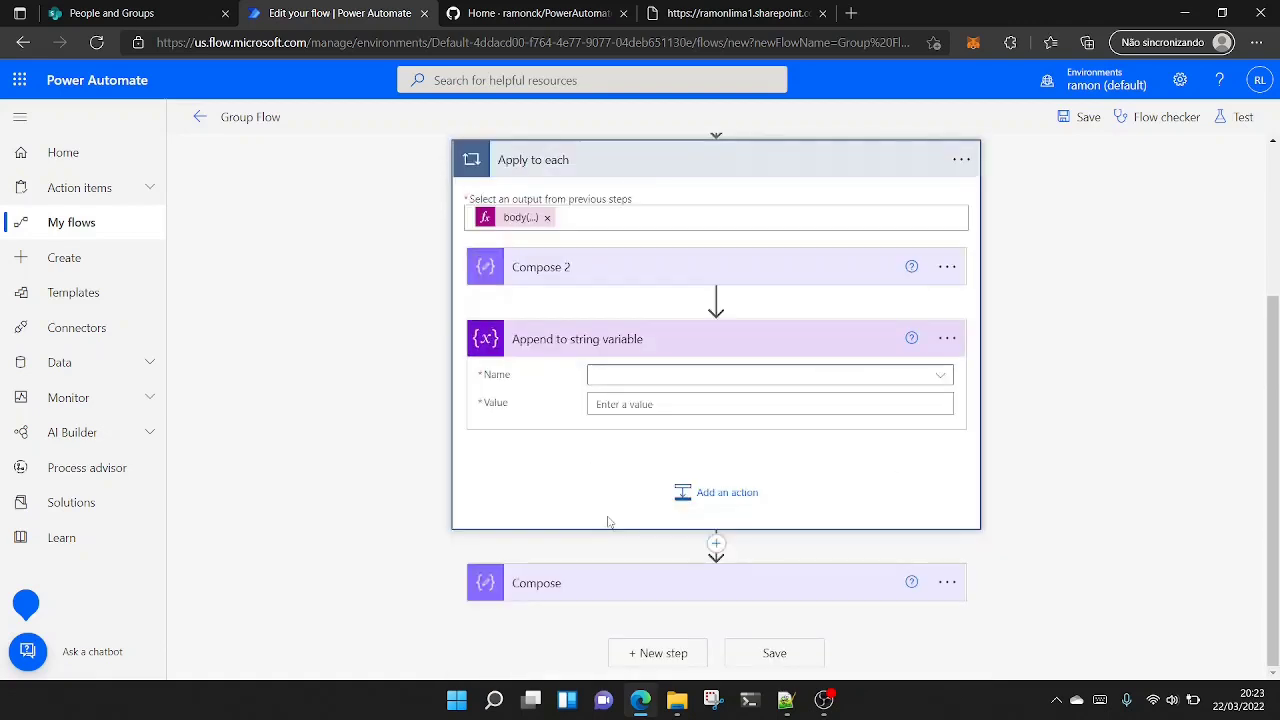
- Set the append action's variable to emails and its value to the item's UserPrincipalName followed by a semicolon
{"action": "left_click", "coordinate": [871, 380]}
{"action": "left_click", "coordinate": [648, 432]}
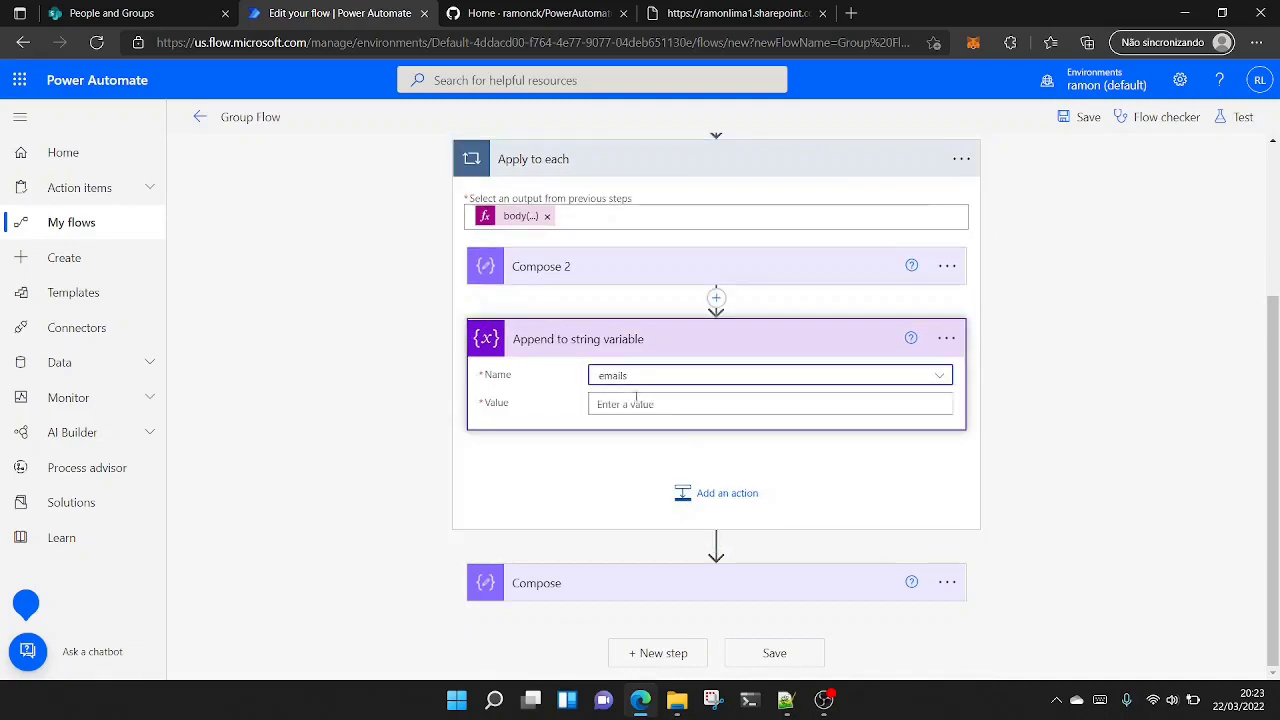
{"action": "left_click", "coordinate": [636, 403]}
{"action": "left_click", "coordinate": [620, 265]}
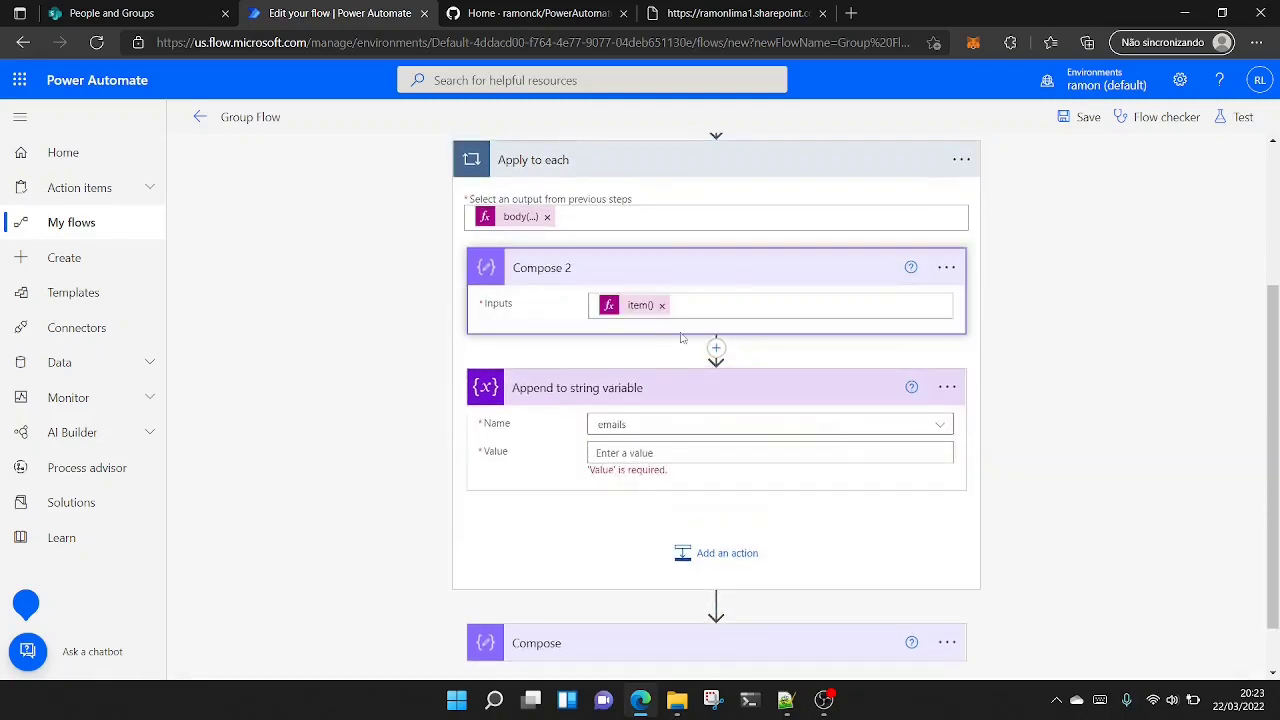
{"action": "left_click", "coordinate": [690, 310]}
{"action": "left_click", "coordinate": [665, 471]}
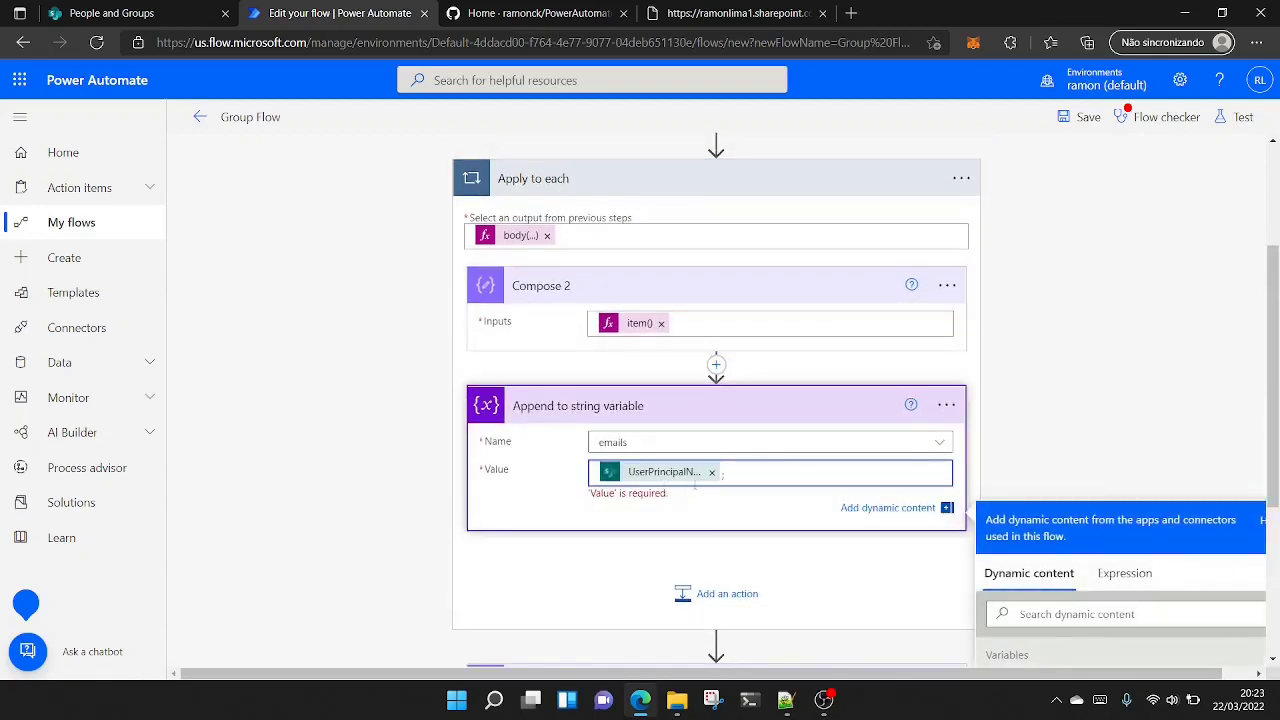
- Delete the Compose 2 action from the Apply to each loop
{"action": "left_click", "coordinate": [1150, 400]}
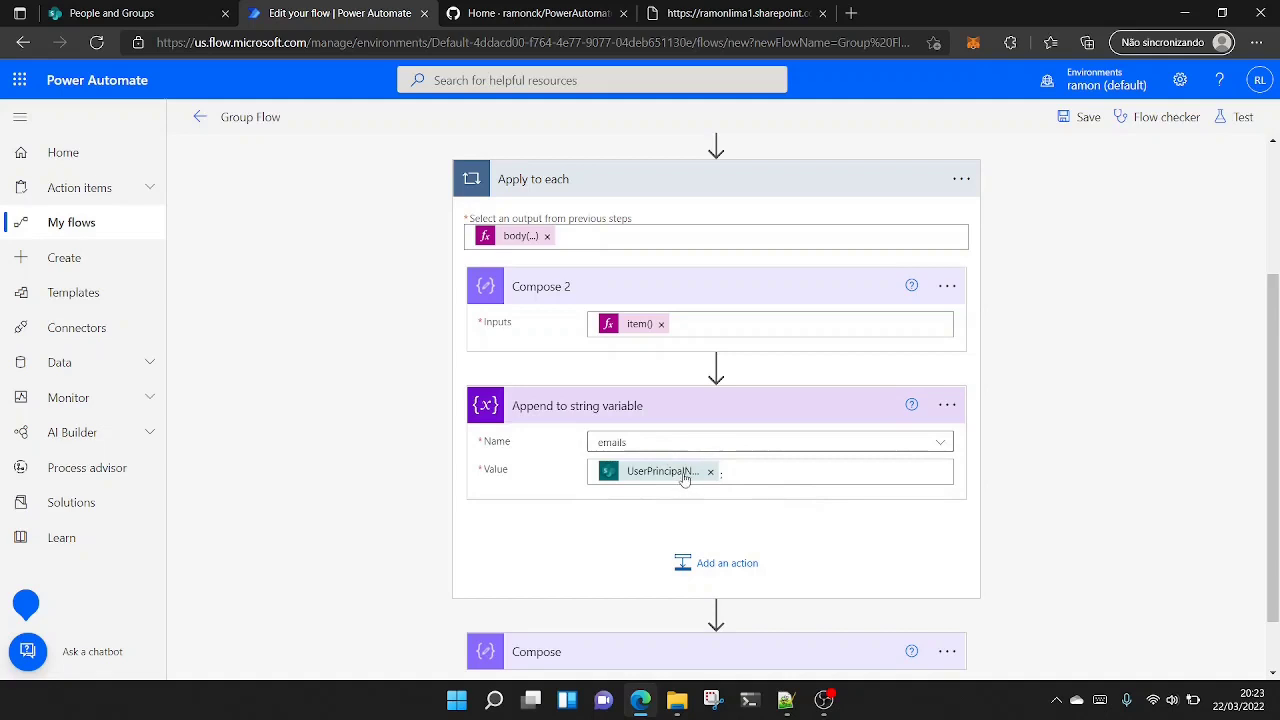
{"action": "left_click", "coordinate": [953, 288]}
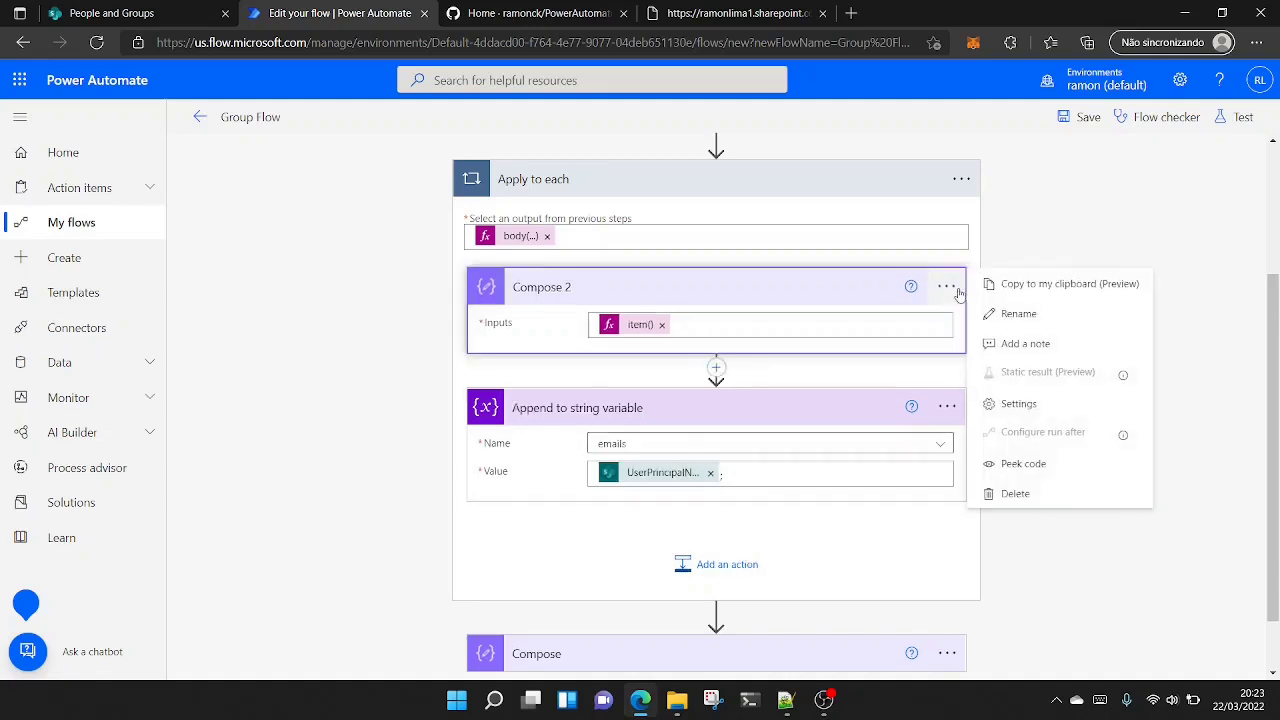
{"action": "left_click", "coordinate": [1046, 497]}
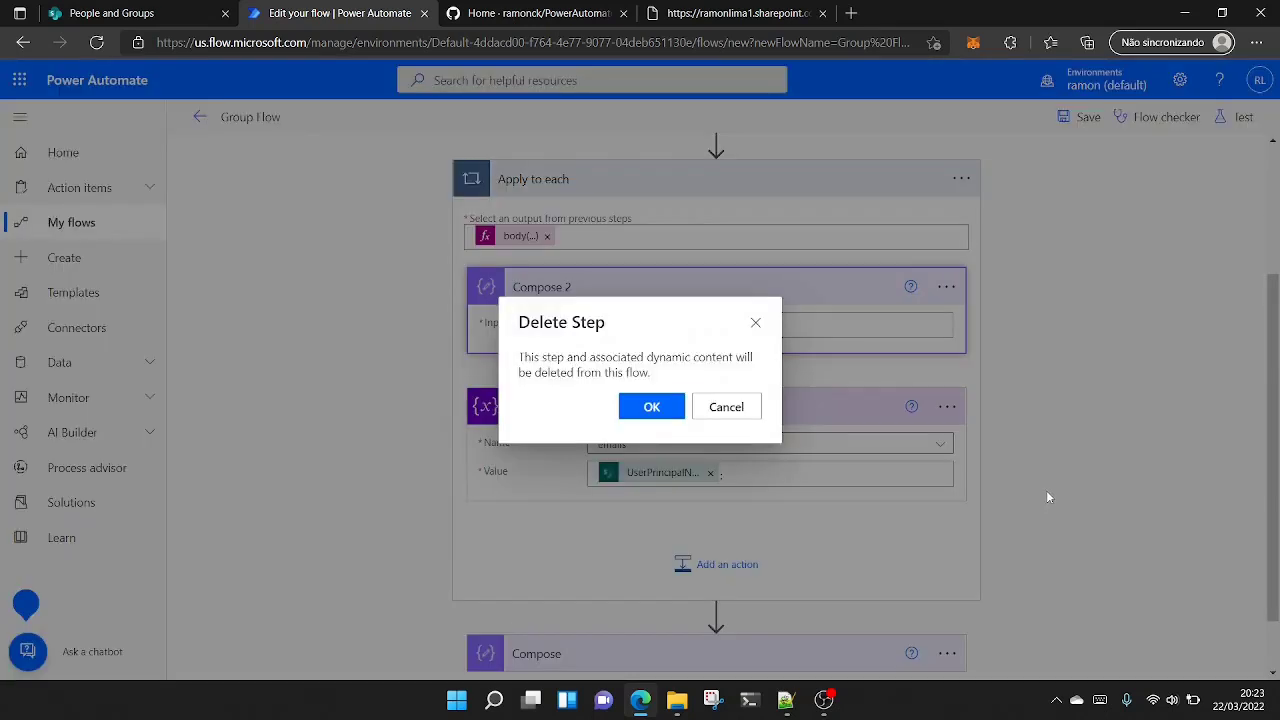
{"action": "left_click", "coordinate": [651, 407]}
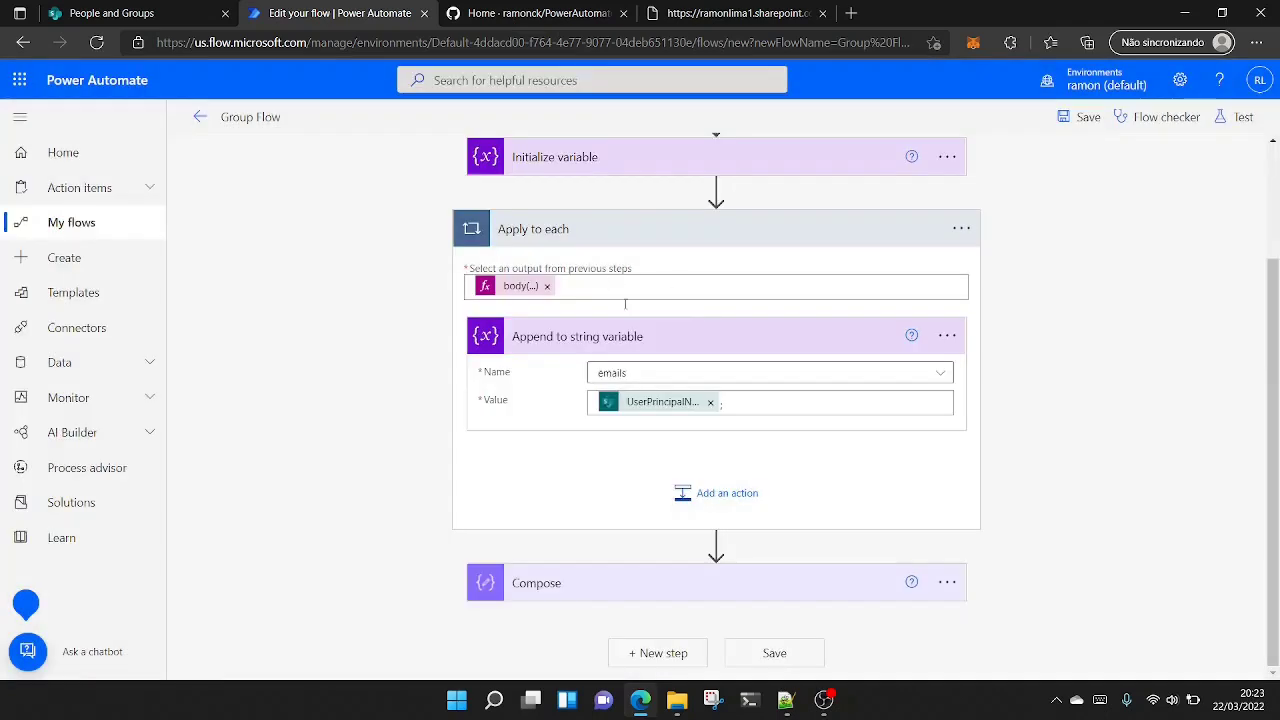
- Replace the Body input of the Compose action after the loop with the emails variable
{"action": "left_click", "coordinate": [651, 584]}
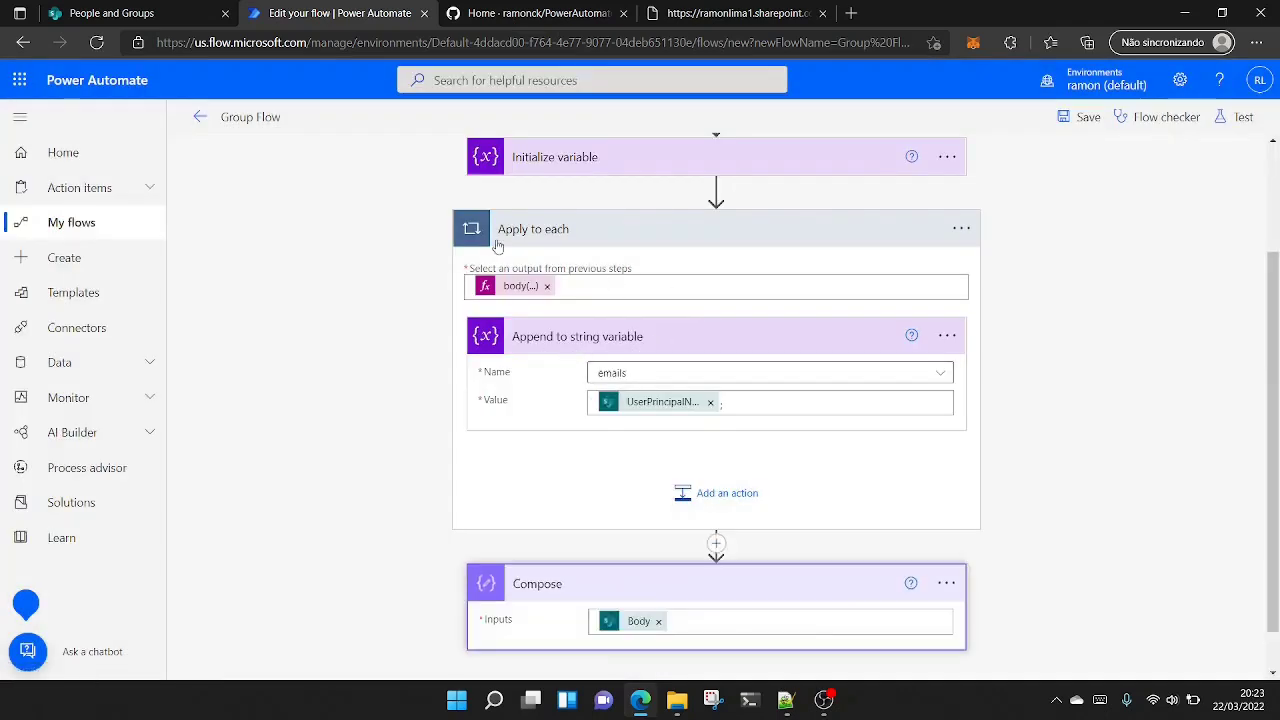
{"action": "left_click", "coordinate": [659, 572]}
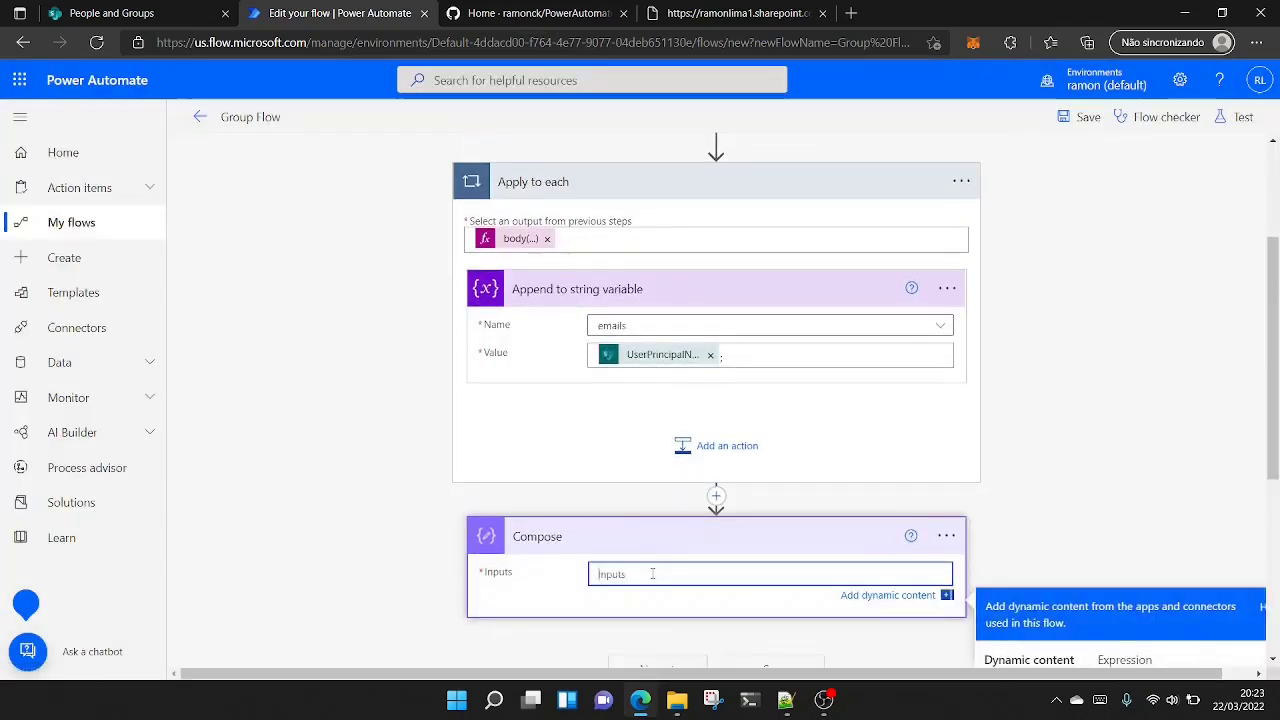
{"action": "scroll", "coordinate": [1183, 343], "scroll_direction": "down", "scroll_amount": 3}
{"action": "left_click", "coordinate": [1075, 540]}
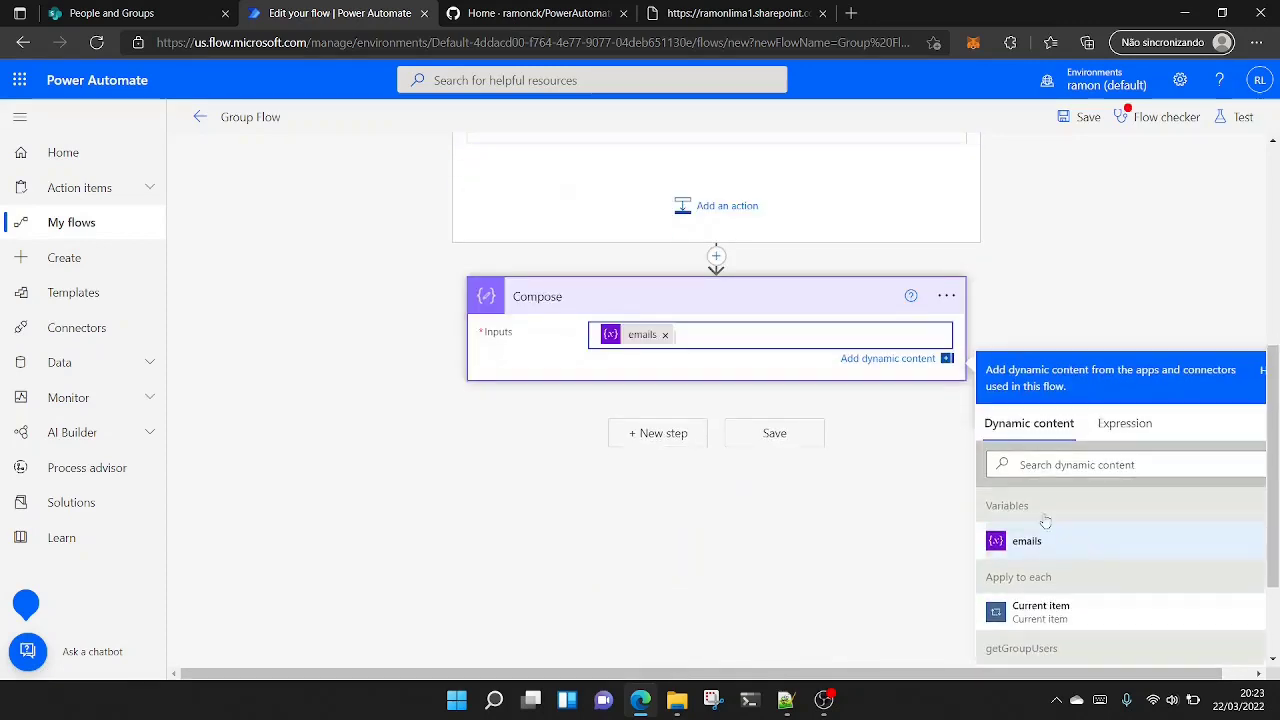
- Save the flow and run a manual test of it
{"action": "left_click", "coordinate": [1088, 117]}
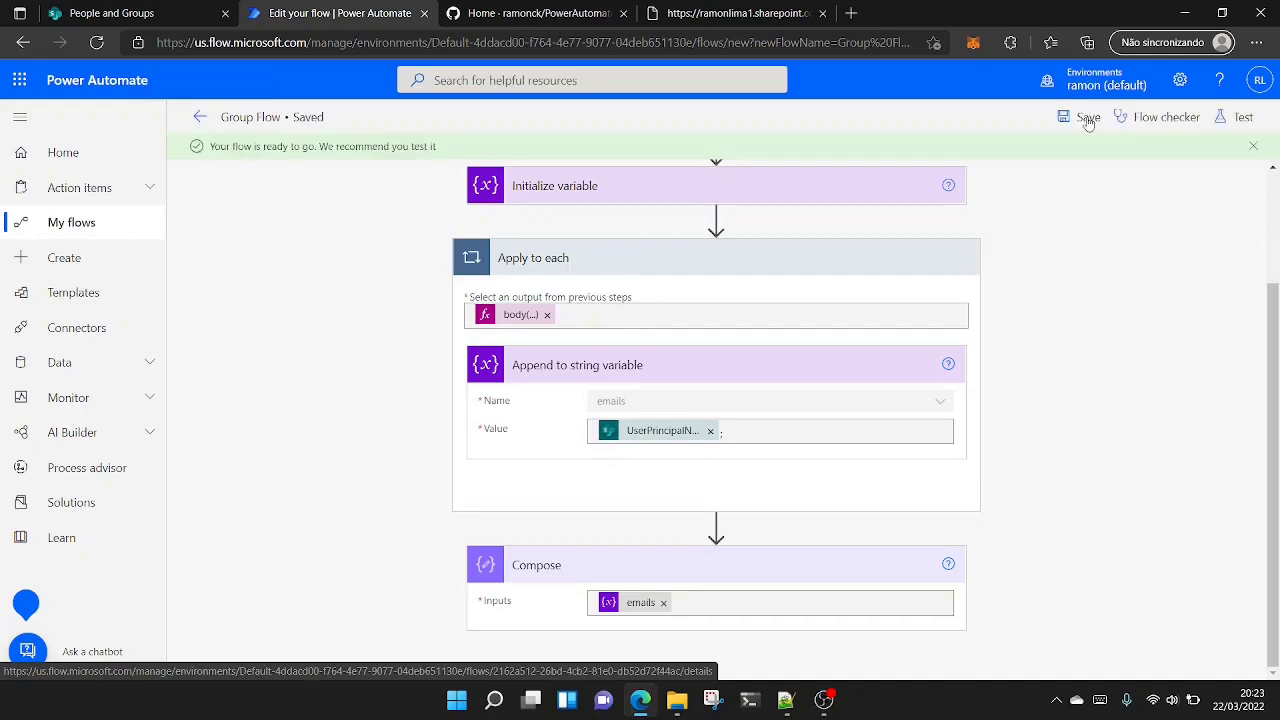
{"action": "left_click", "coordinate": [1241, 118]}
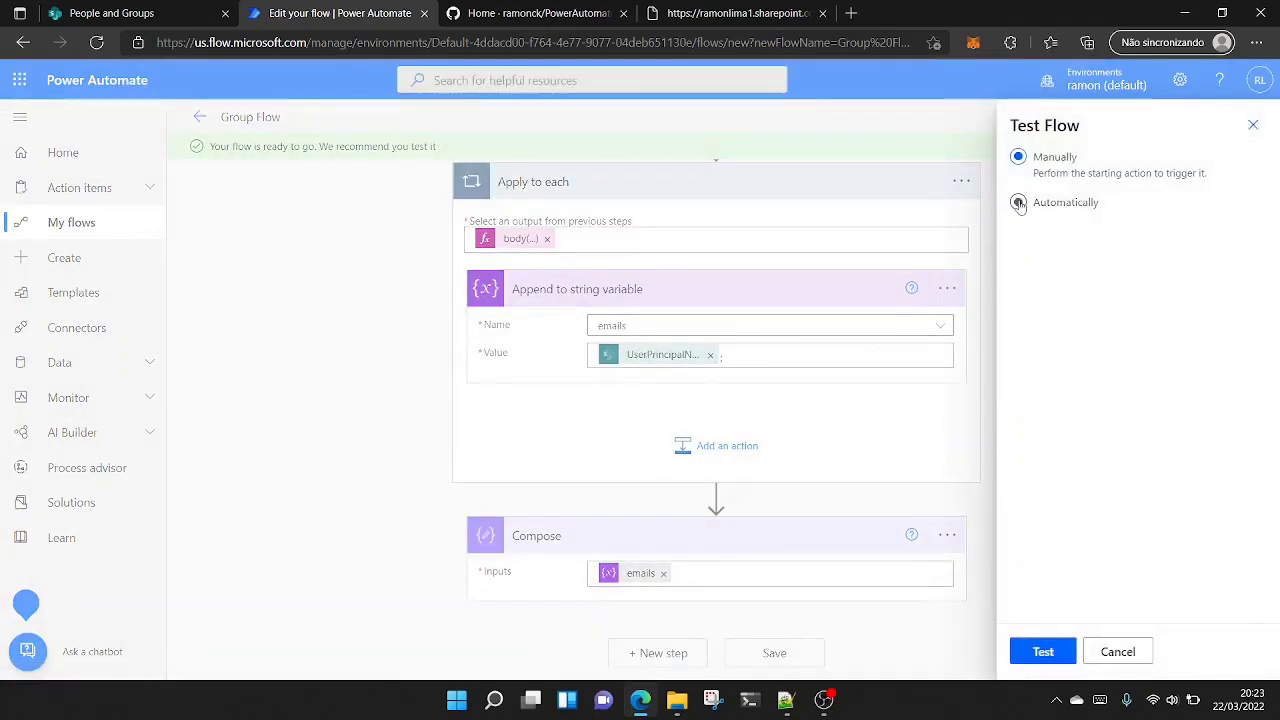
{"action": "left_click", "coordinate": [1043, 651]}
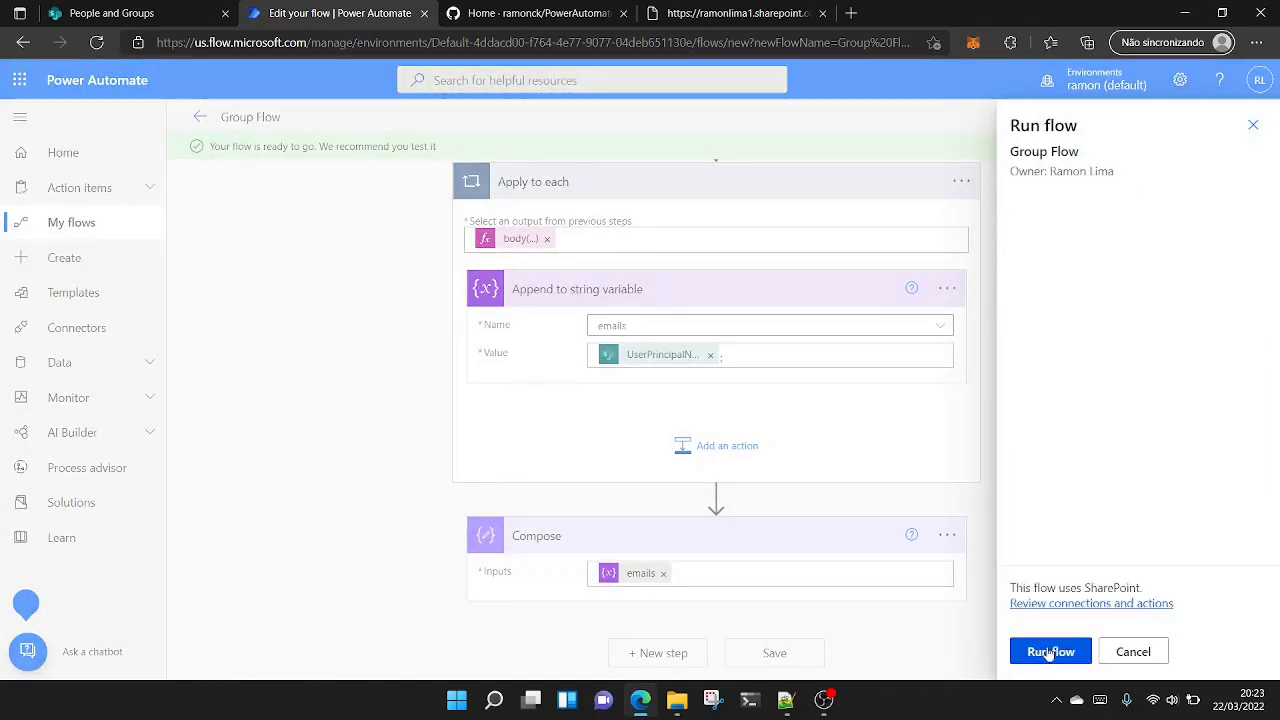
{"action": "left_click", "coordinate": [1048, 653]}
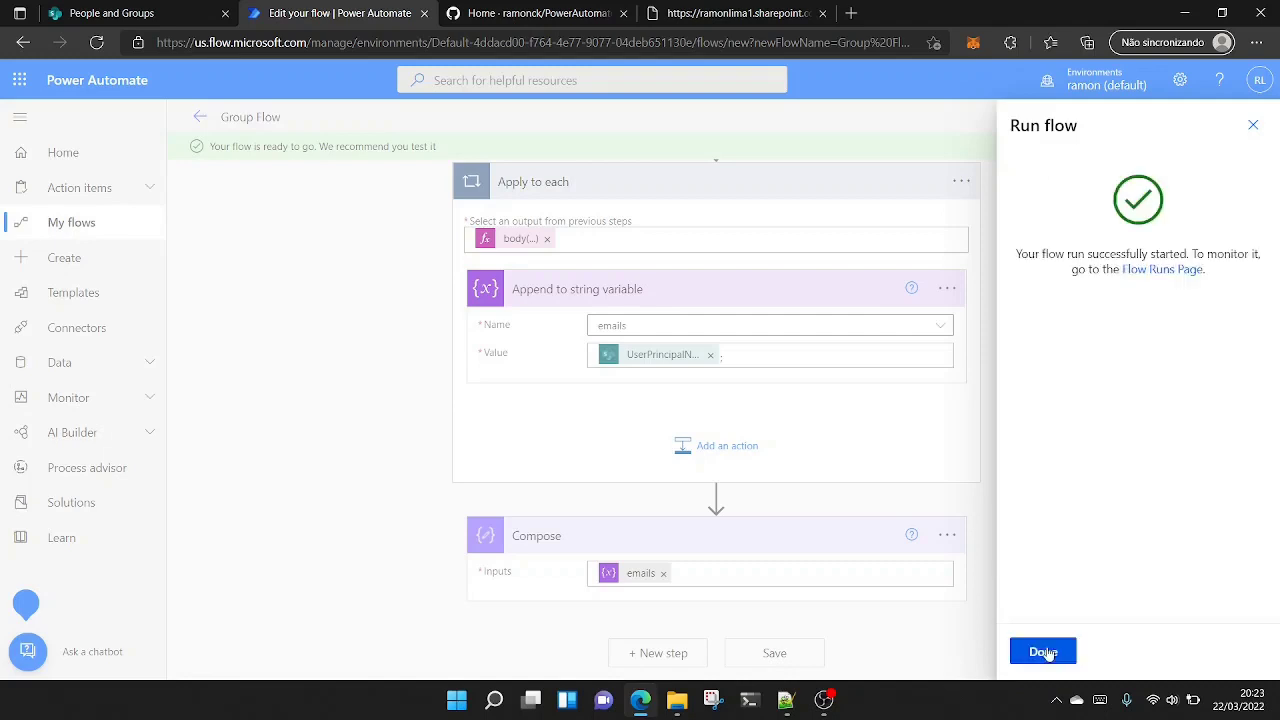
{"action": "left_click", "coordinate": [1043, 652]}
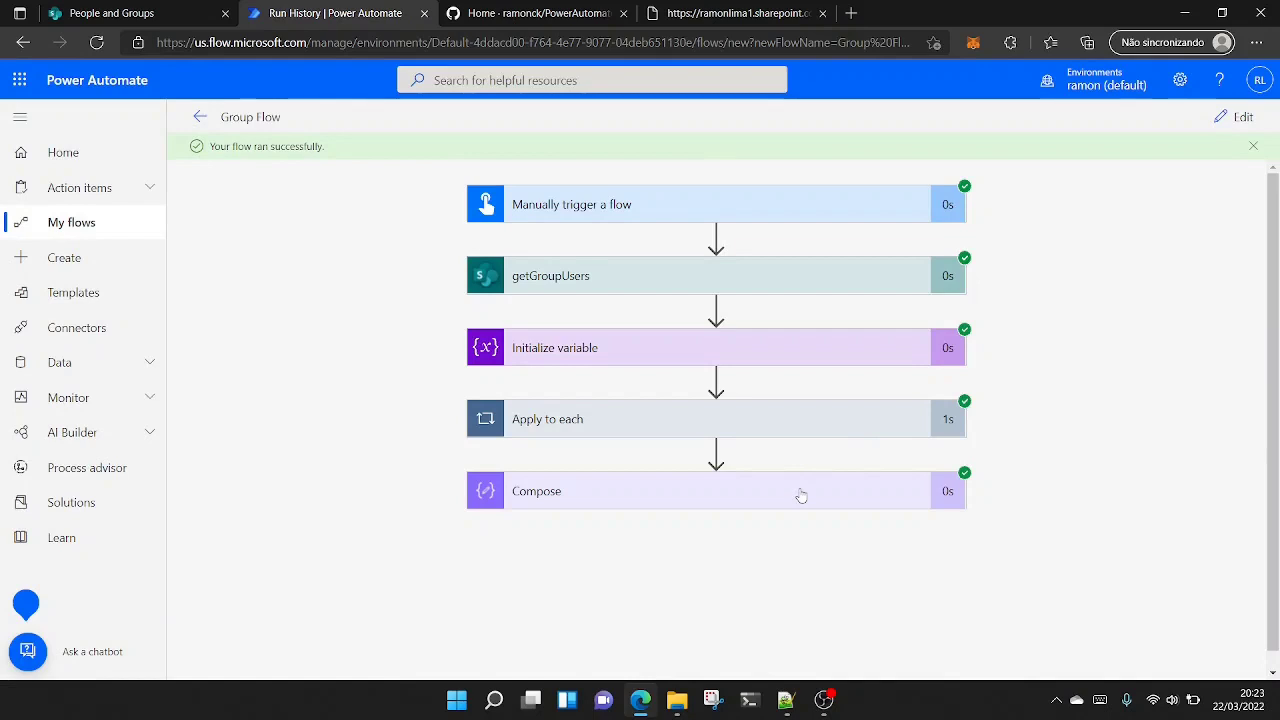
- Inspect the name and value used by Append to string variable in the first Apply to each iteration
{"action": "left_click", "coordinate": [803, 426]}
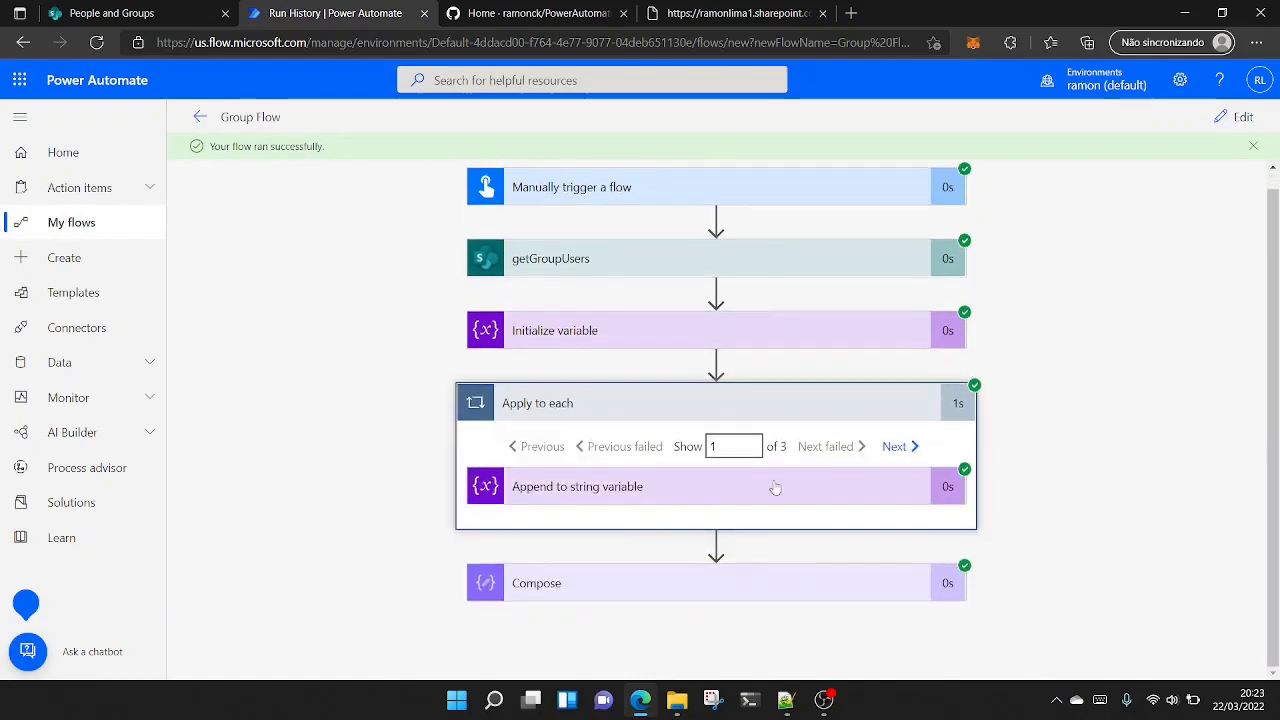
{"action": "left_click", "coordinate": [777, 495]}
{"action": "scroll", "coordinate": [785, 398], "scroll_direction": "down", "scroll_amount": 1}
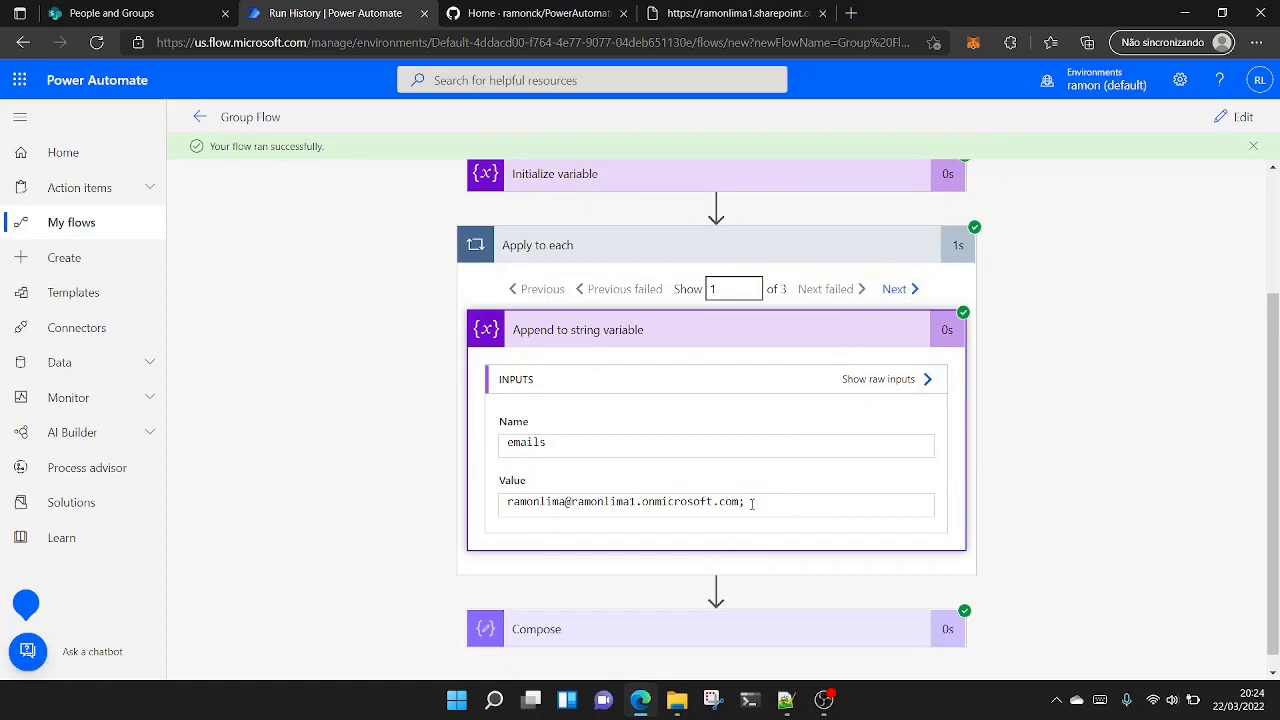
- Examine the full concatenated email string in the Compose action's run inputs, then collapse the run details
{"action": "left_click", "coordinate": [849, 634]}
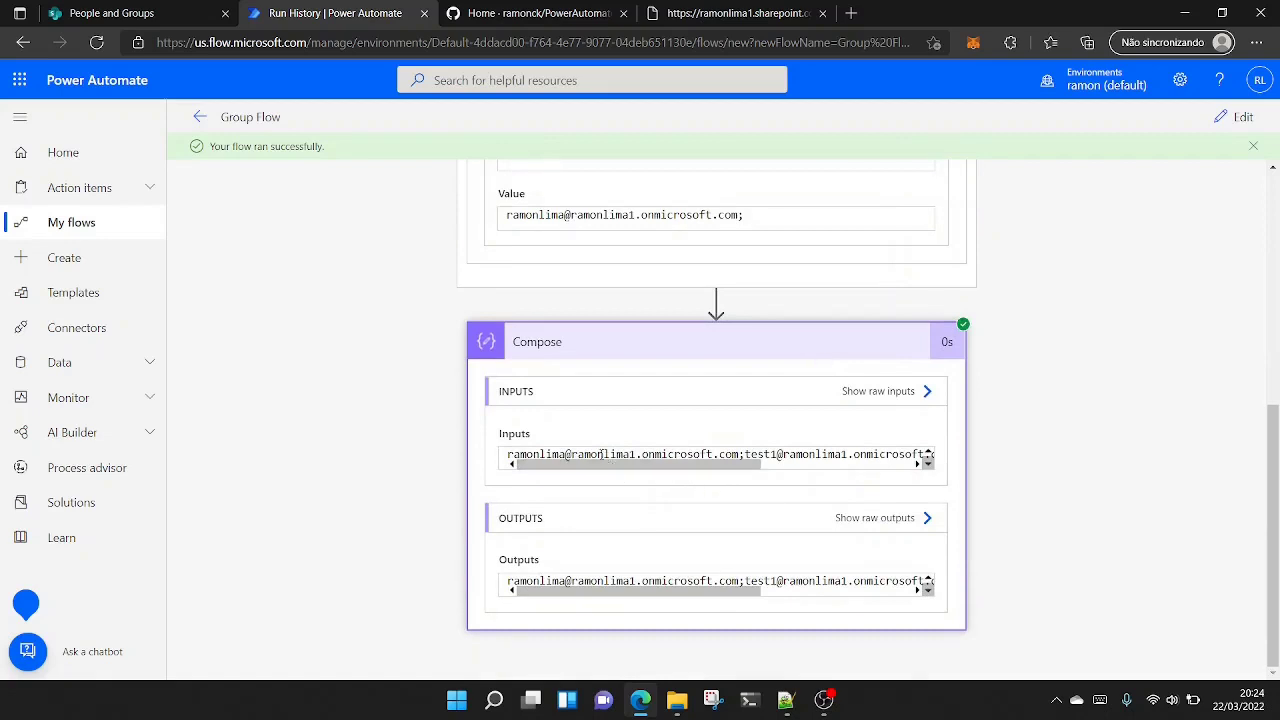
{"action": "scroll", "coordinate": [604, 468], "scroll_direction": "up", "scroll_amount": 3}
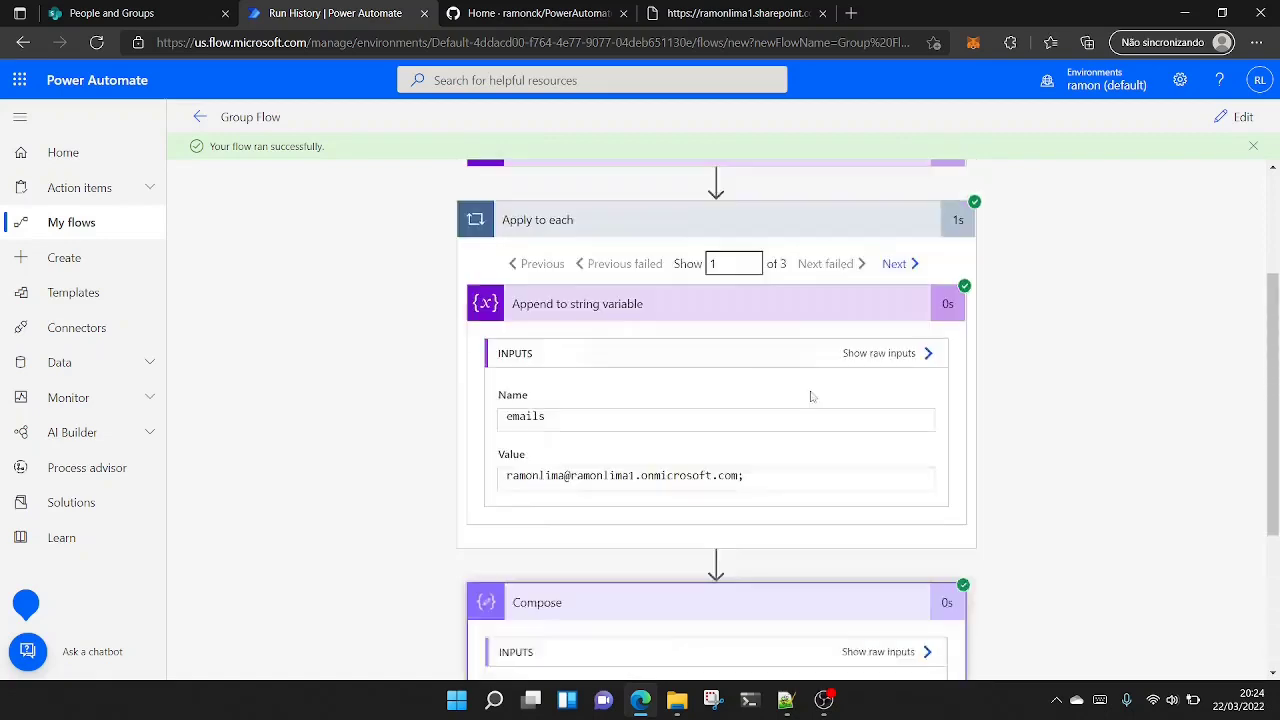
{"action": "left_click", "coordinate": [653, 277]}
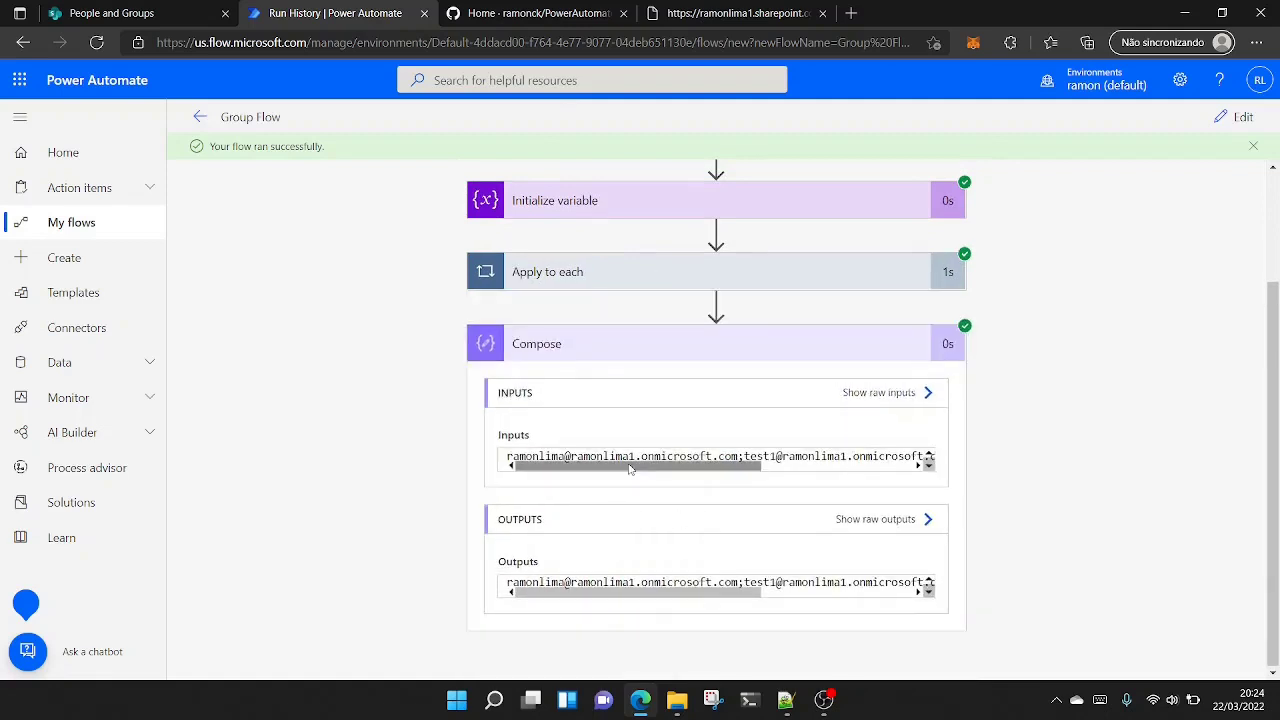
{"action": "left_click_drag", "start_coordinate": [640, 466], "coordinate": [776, 456]}
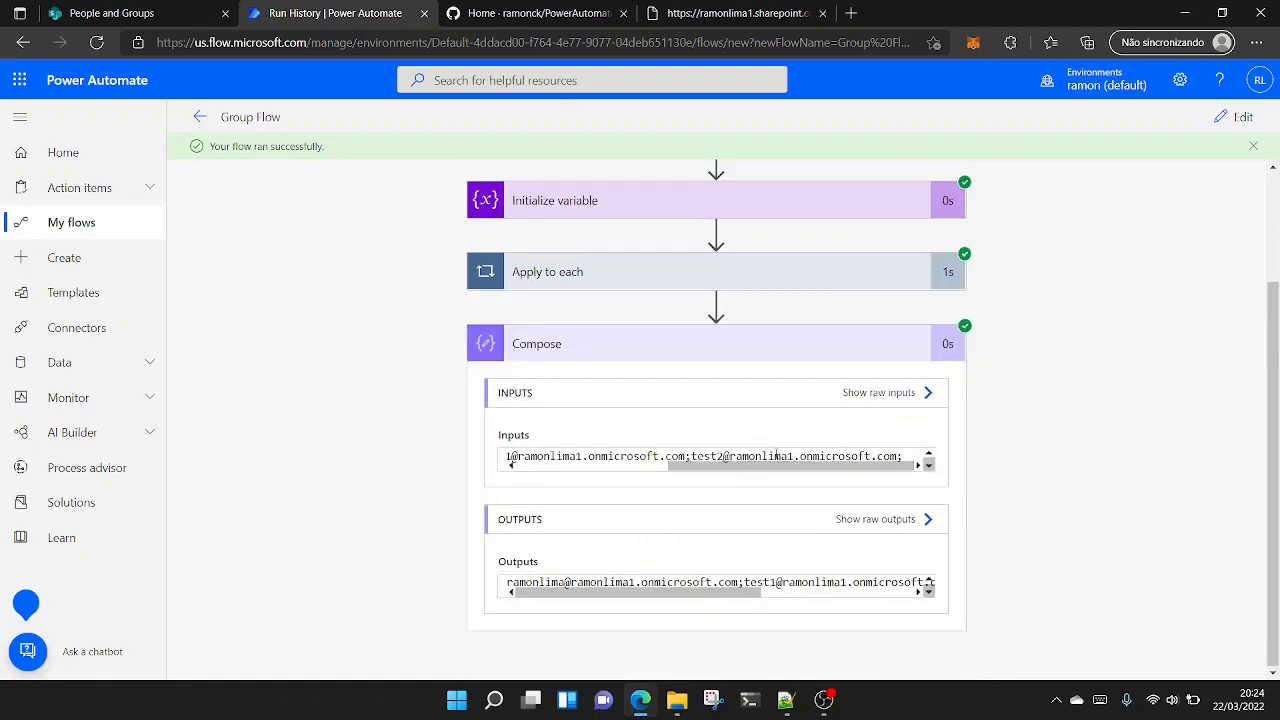
{"action": "left_click", "coordinate": [757, 349]}
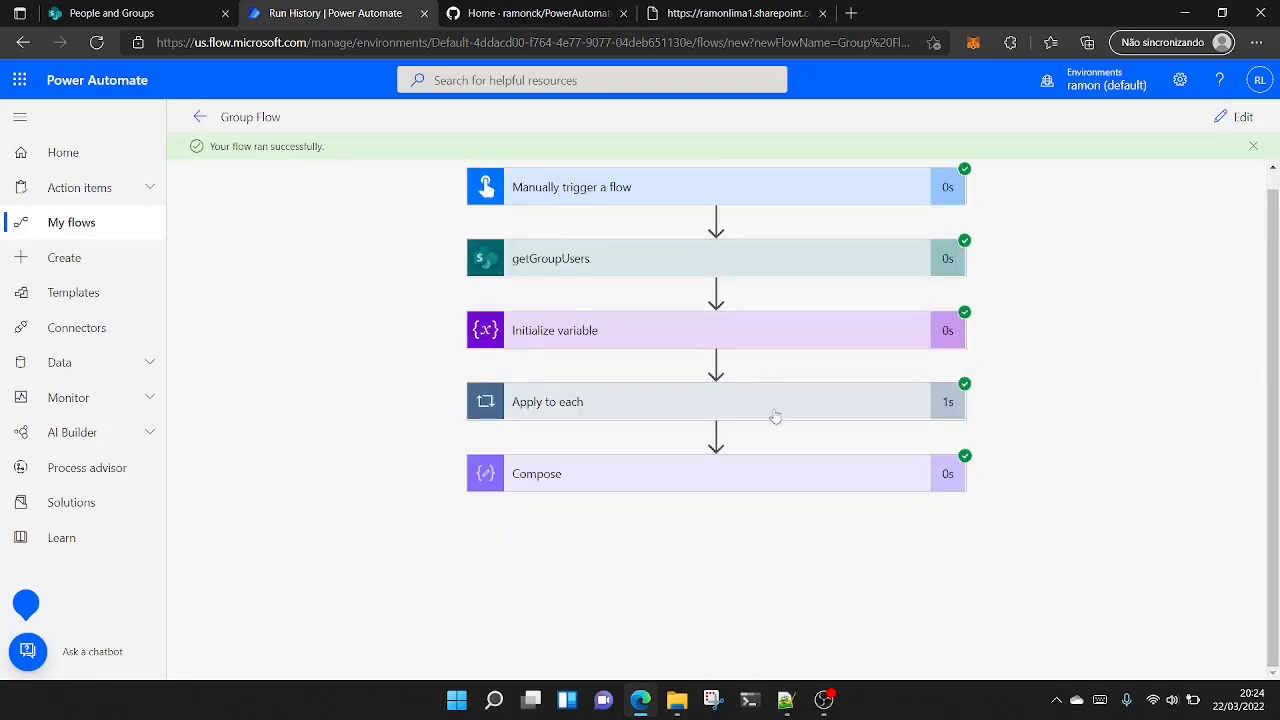
- Reopen the flow for editing and insert a Send an email (V2) action between Apply to each and Compose
{"action": "left_click", "coordinate": [1240, 118]}
{"action": "scroll", "coordinate": [697, 543], "scroll_direction": "down", "scroll_amount": 2}
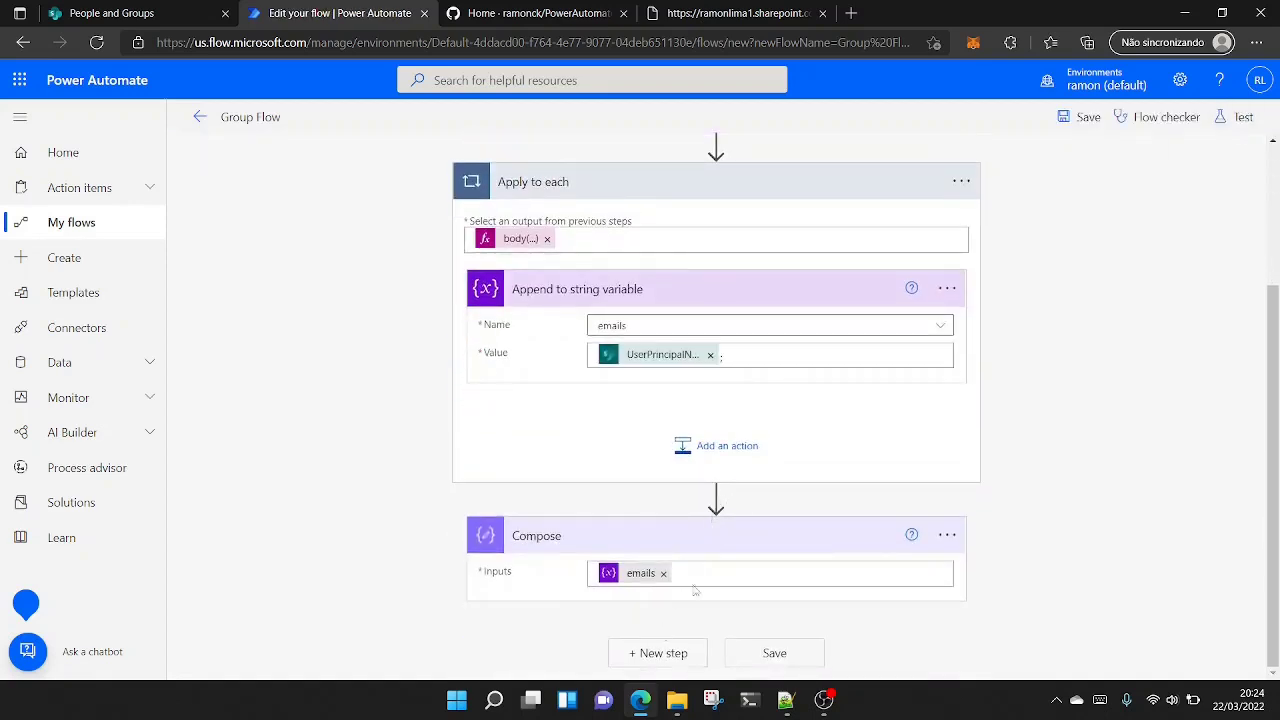
{"action": "left_click", "coordinate": [716, 497]}
{"action": "type", "text": "sen"}
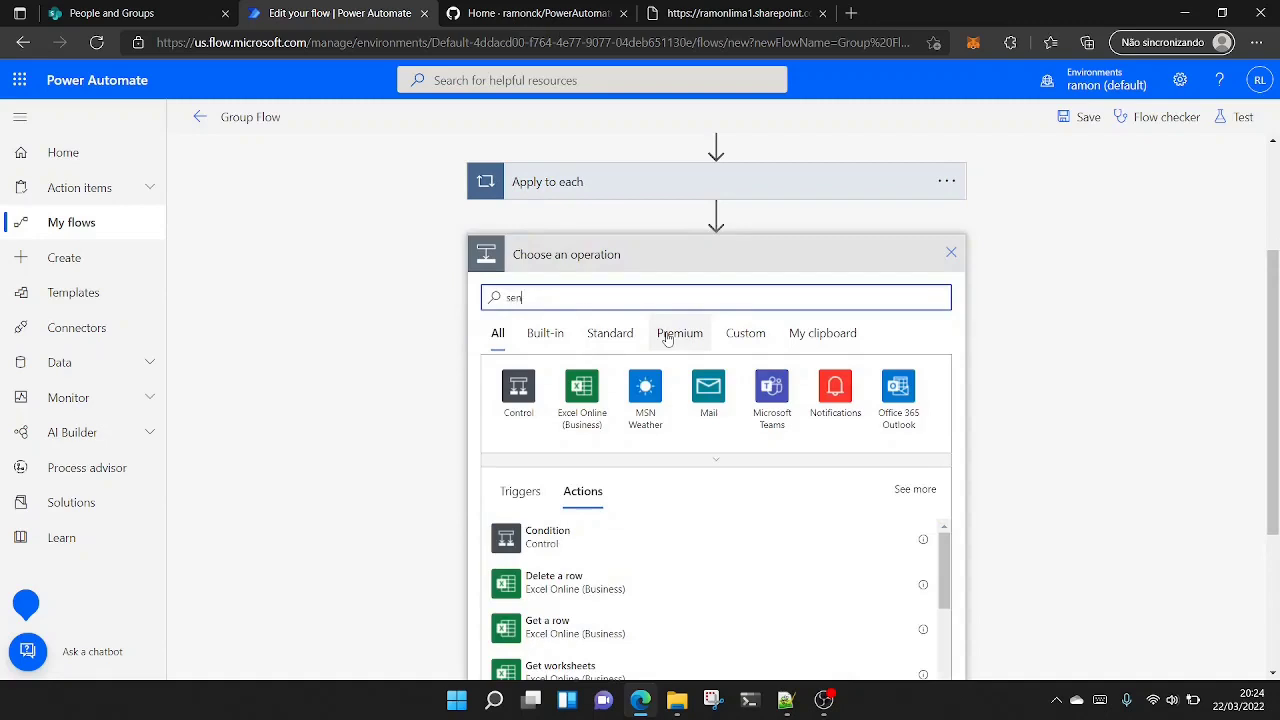
{"action": "type", "text": "d email"}
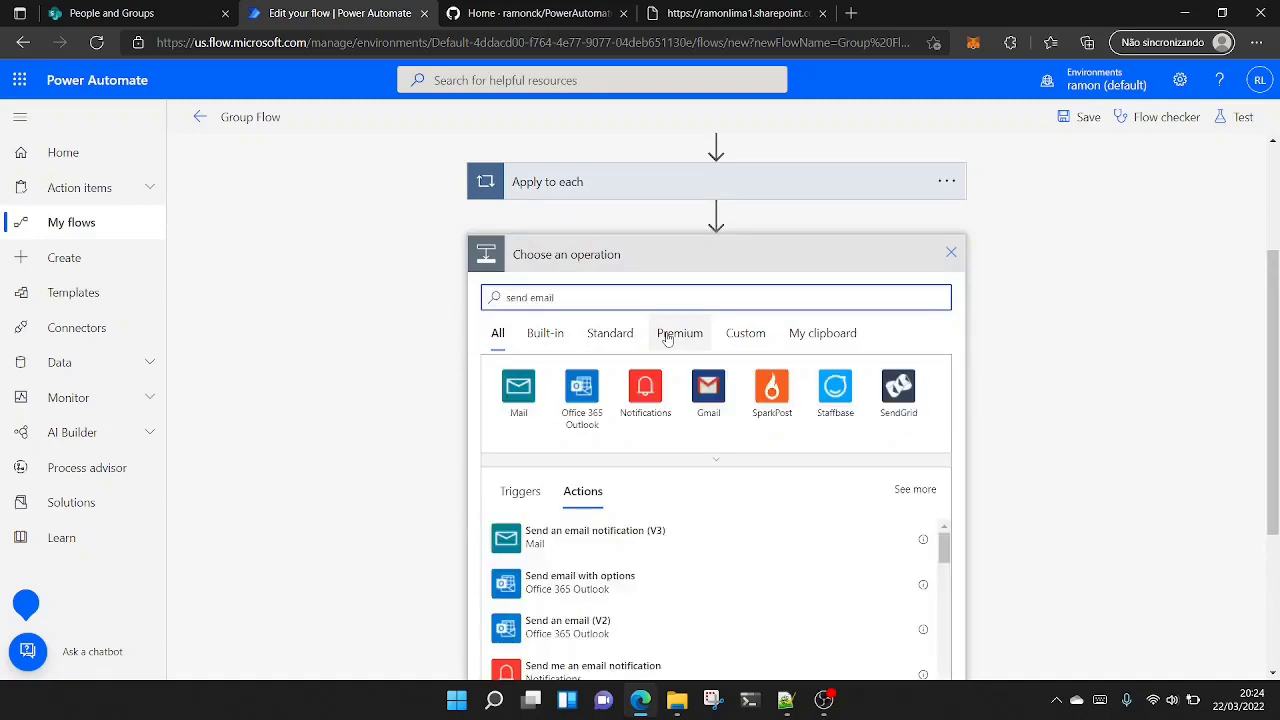
{"action": "left_click", "coordinate": [568, 627]}
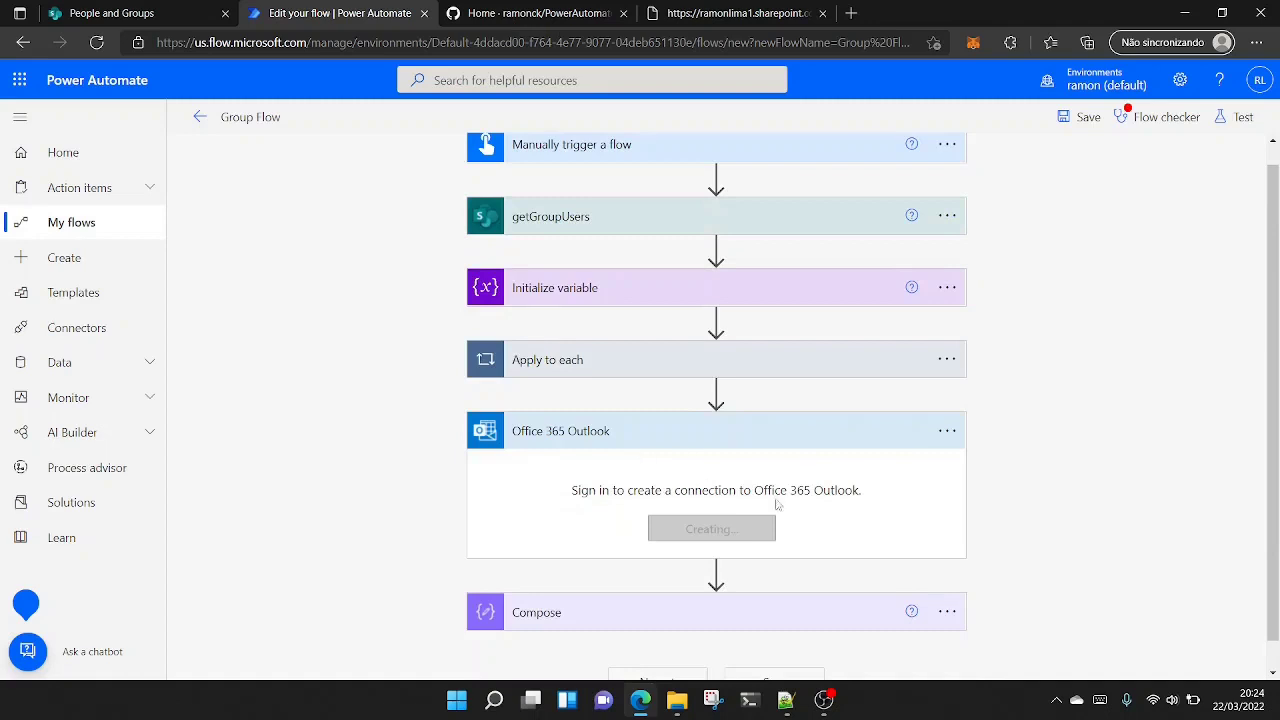
- Delete the Office 365 Outlook action from the flow and expand the Compose action
{"action": "left_click", "coordinate": [948, 432]}
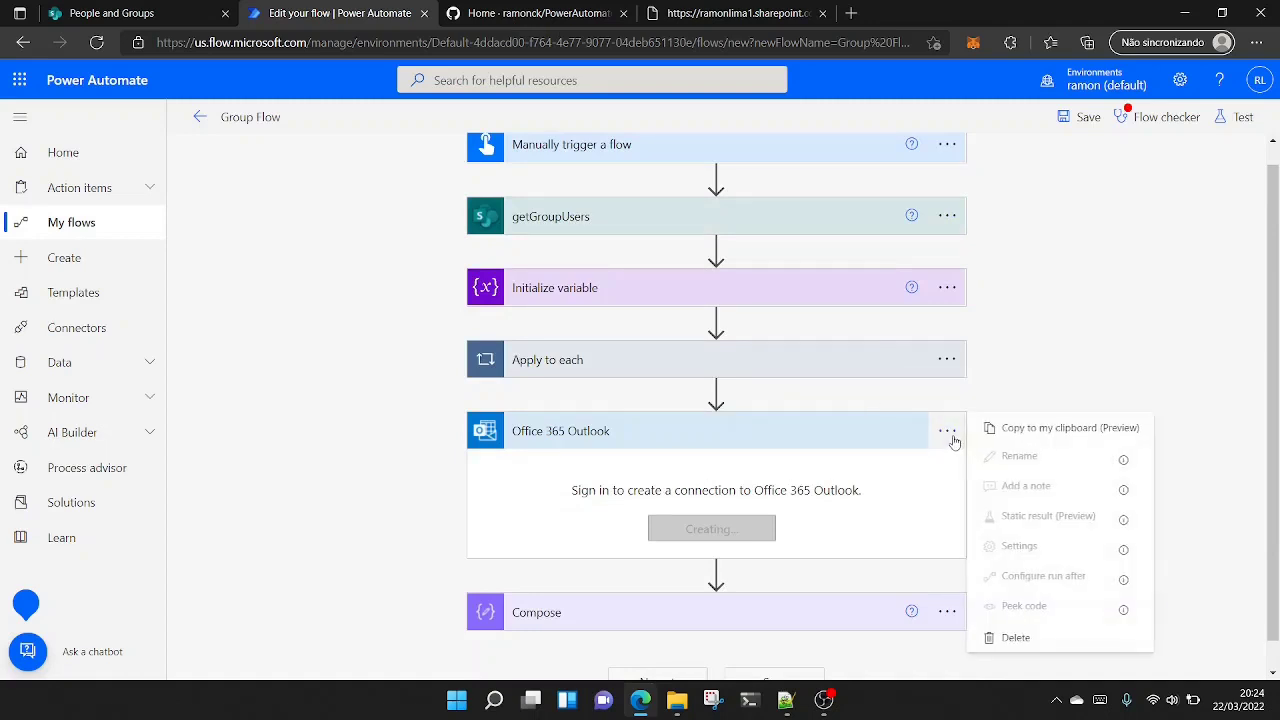
{"action": "left_click", "coordinate": [1047, 638]}
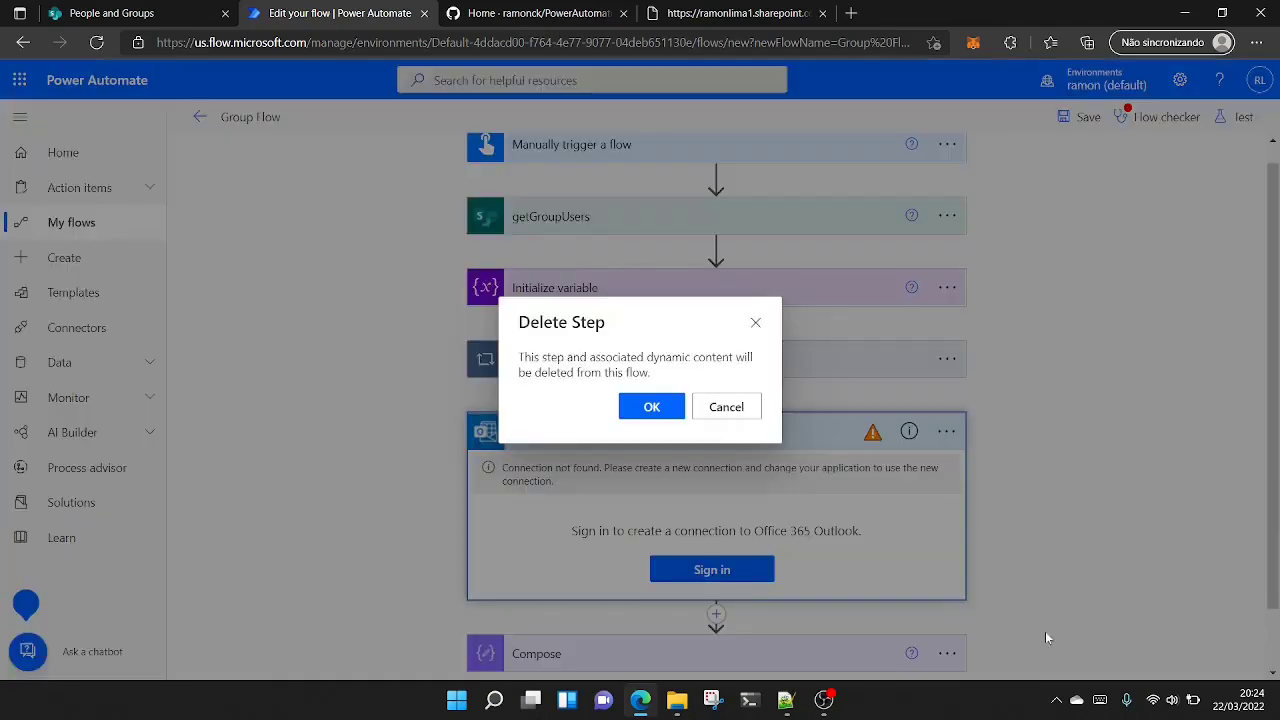
{"action": "left_click", "coordinate": [652, 405]}
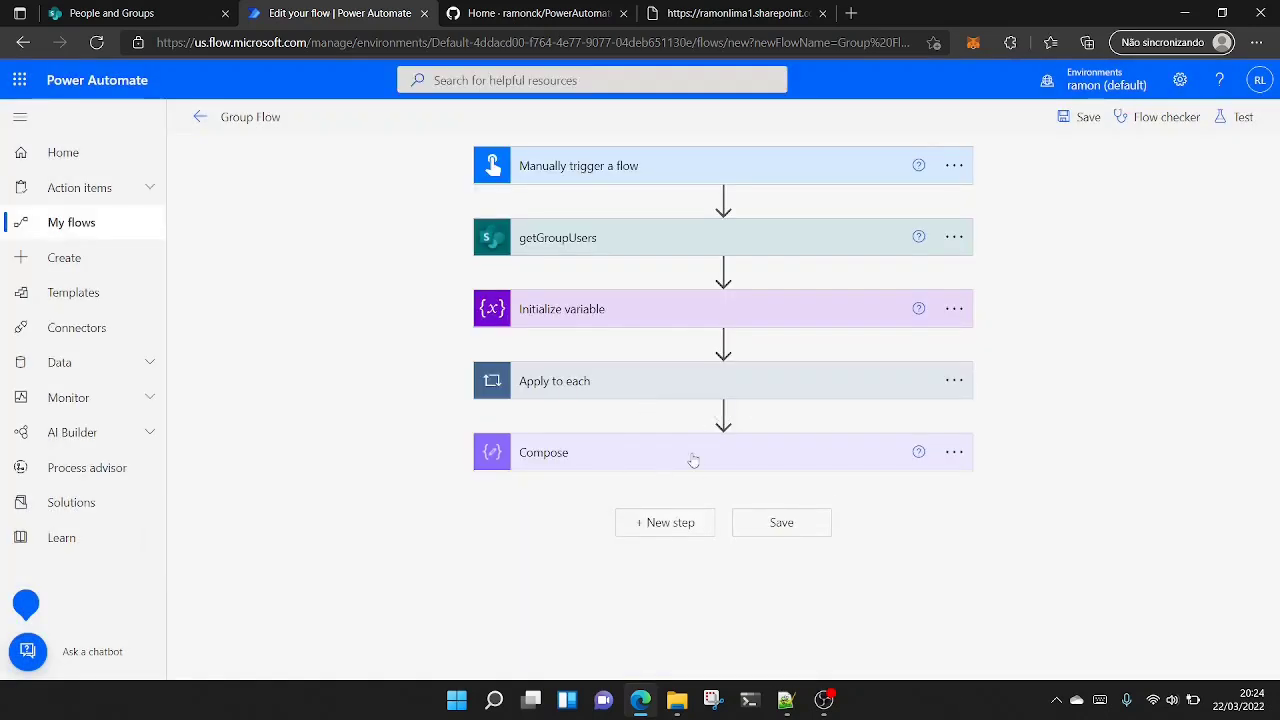
{"action": "left_click", "coordinate": [692, 458]}
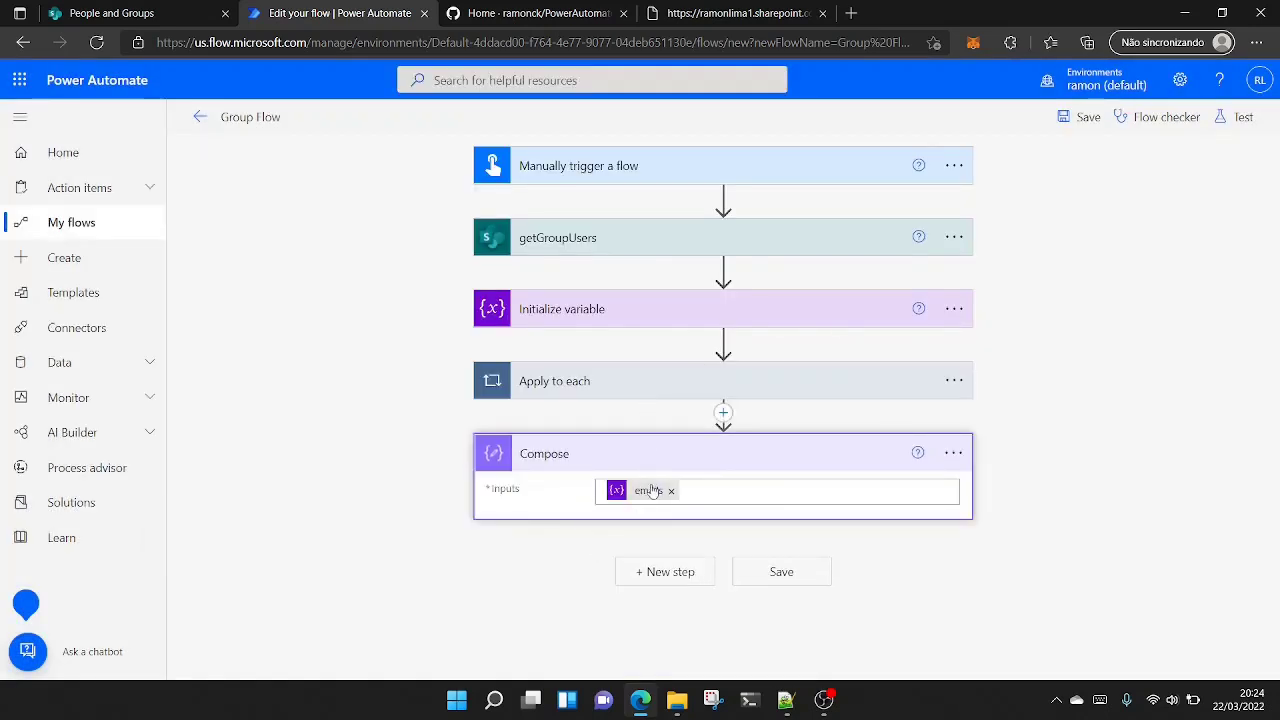